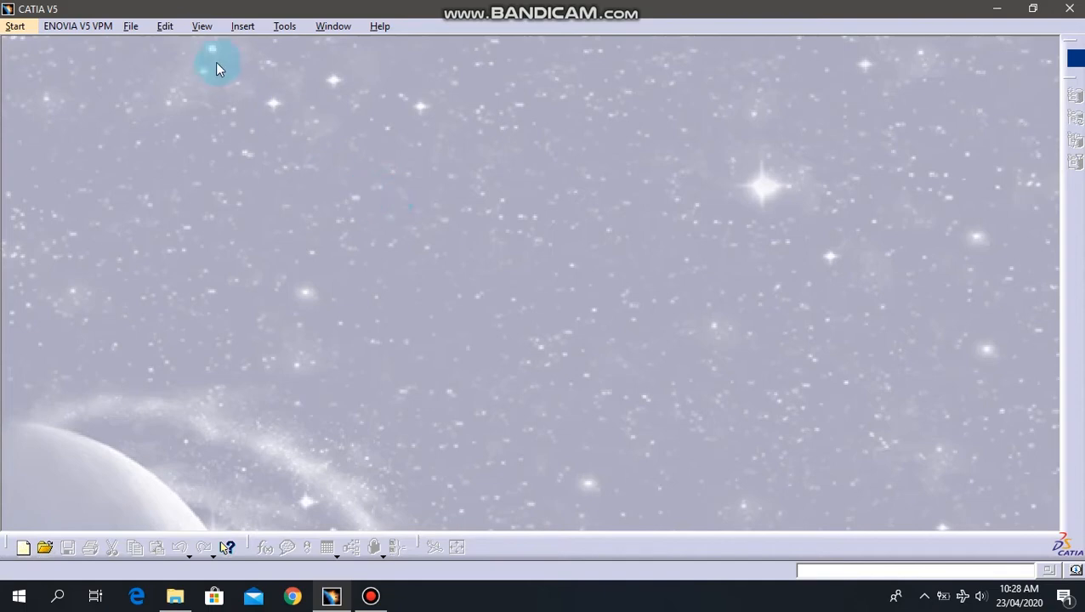
Start a new product in the Assembly Design workbench.
left_click(25, 28)
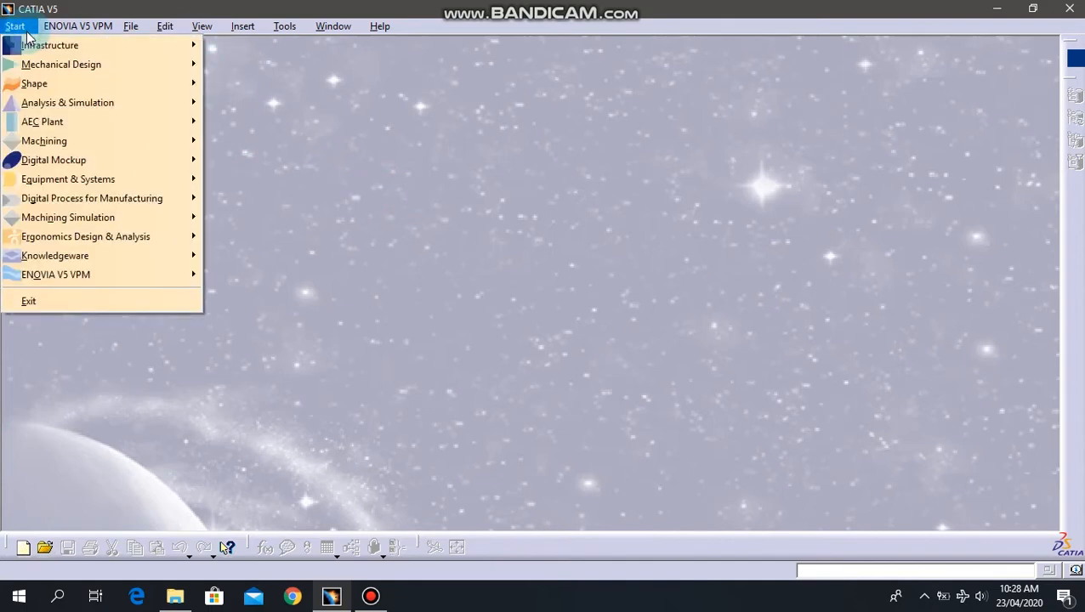
mouse_move(34, 64)
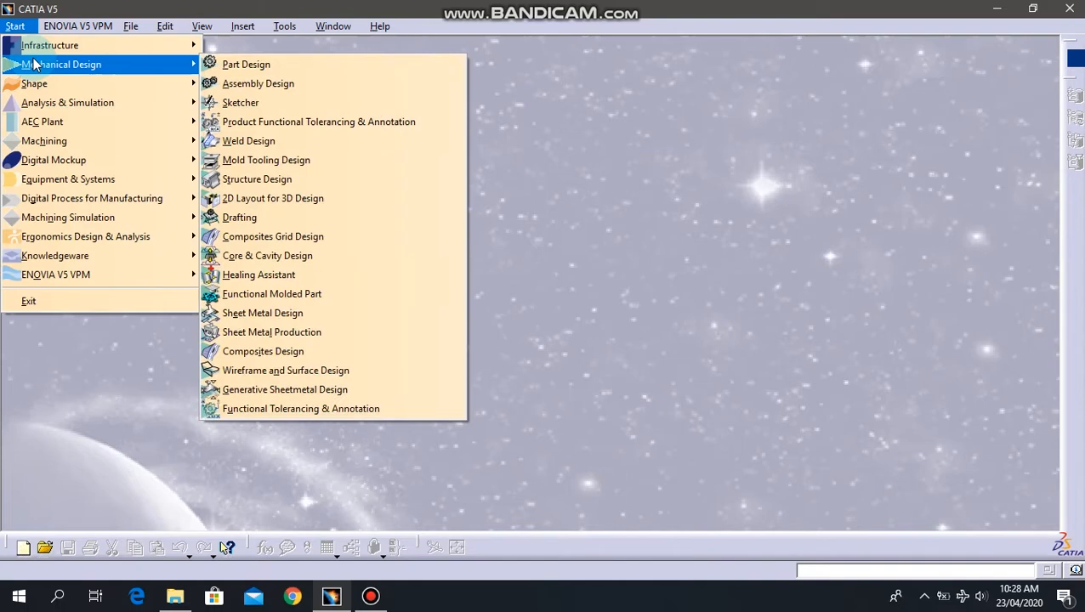
left_click(238, 82)
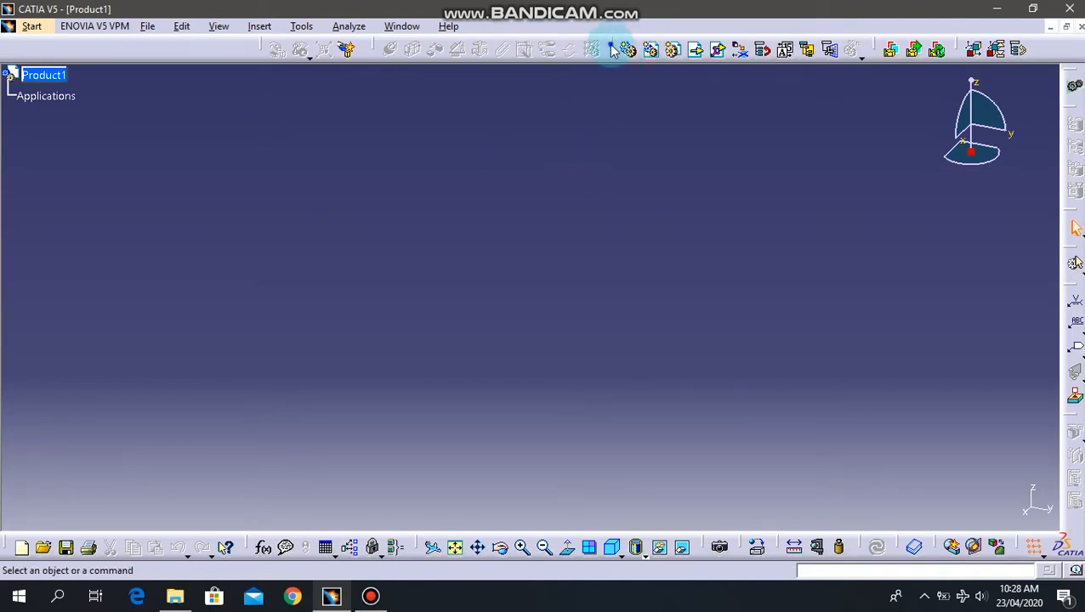
Rearrange the docked toolbars by undocking and redocking Product Structure Tools and its neighbouring assembly toolbars.
left_click_drag(613, 49, 488, 140)
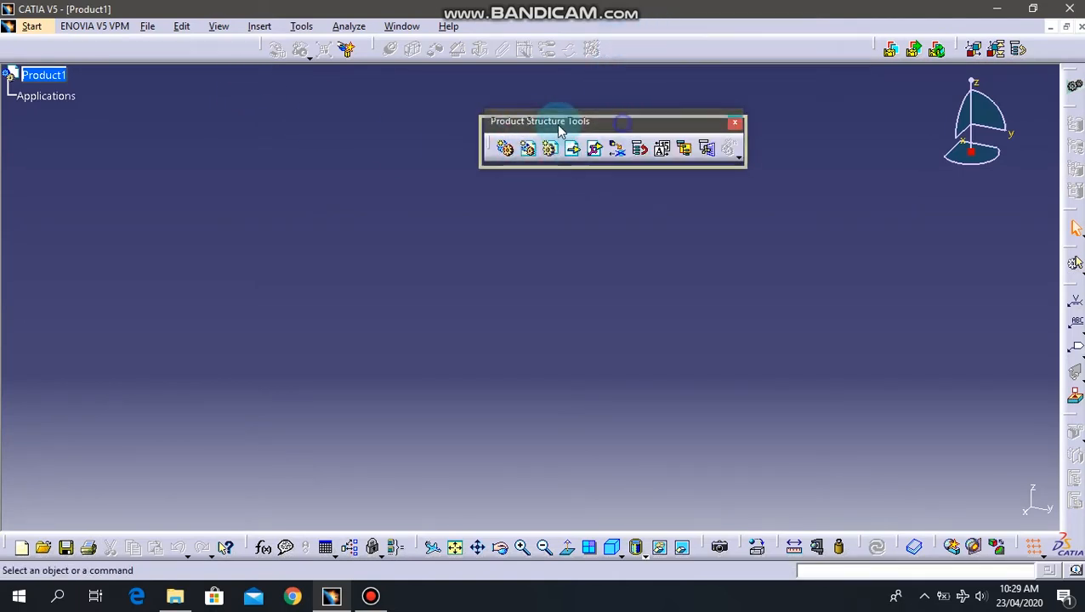
left_click_drag(610, 129, 426, 115)
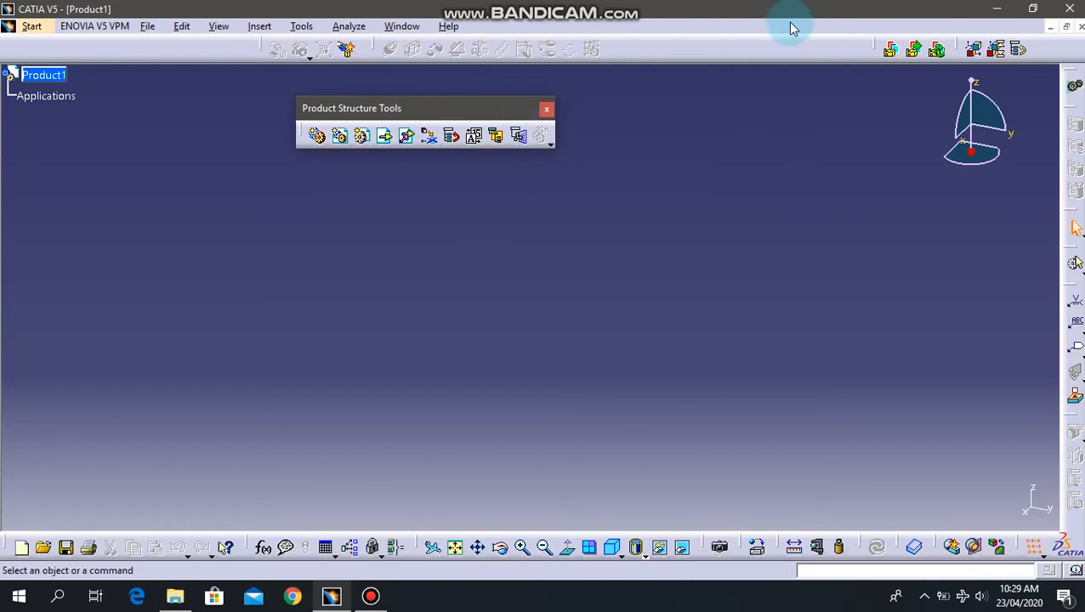
left_click_drag(874, 49, 742, 143)
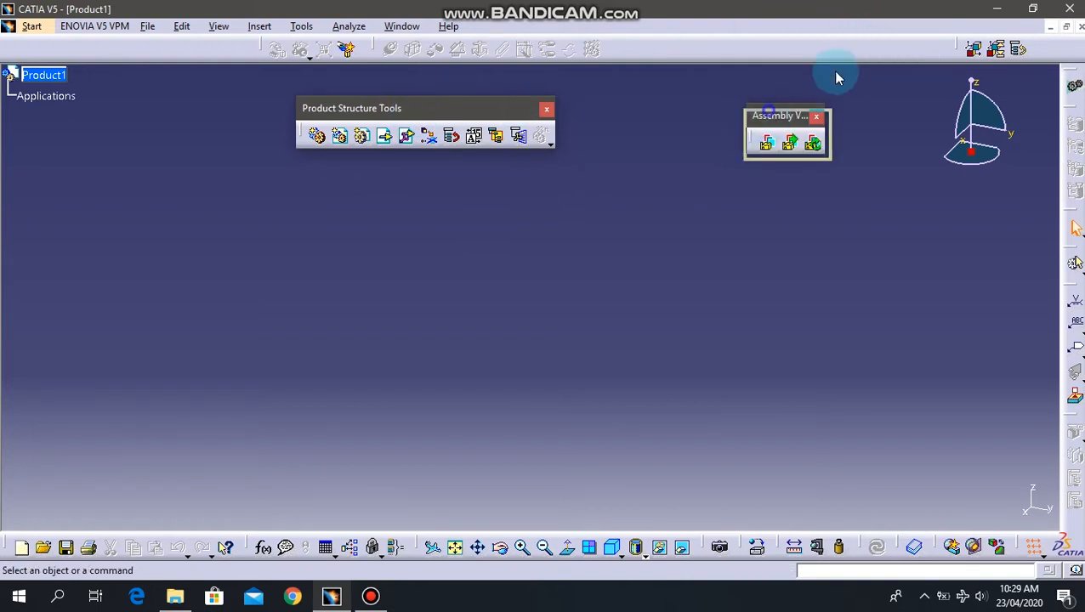
left_click_drag(837, 79, 867, 45)
left_click_drag(259, 44, 224, 51)
left_click_drag(506, 109, 661, 53)
left_click_drag(581, 80, 636, 45)
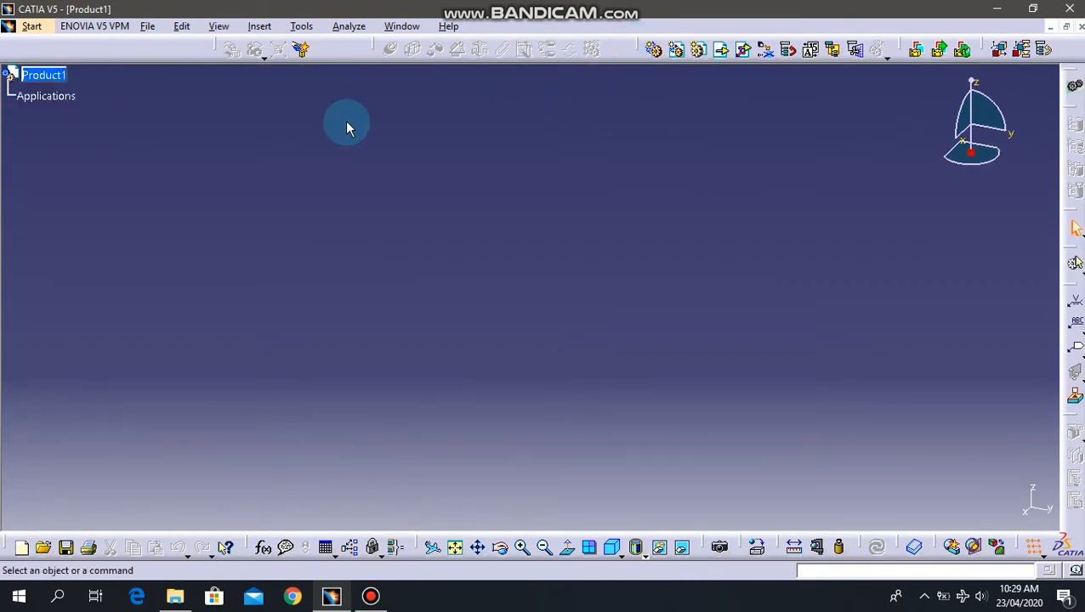
Insert the existing components Airfoil, Fuselage, Horizontal Stablizer and Vstablizer from the Aero 18 Catia folder into Product1.
left_click(300, 48)
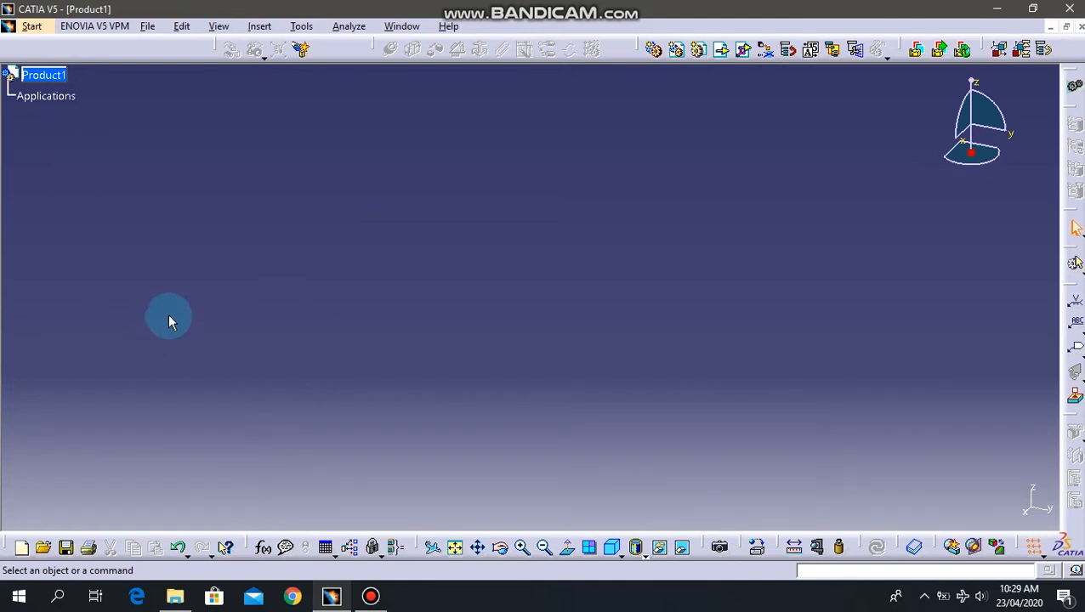
left_click(722, 54)
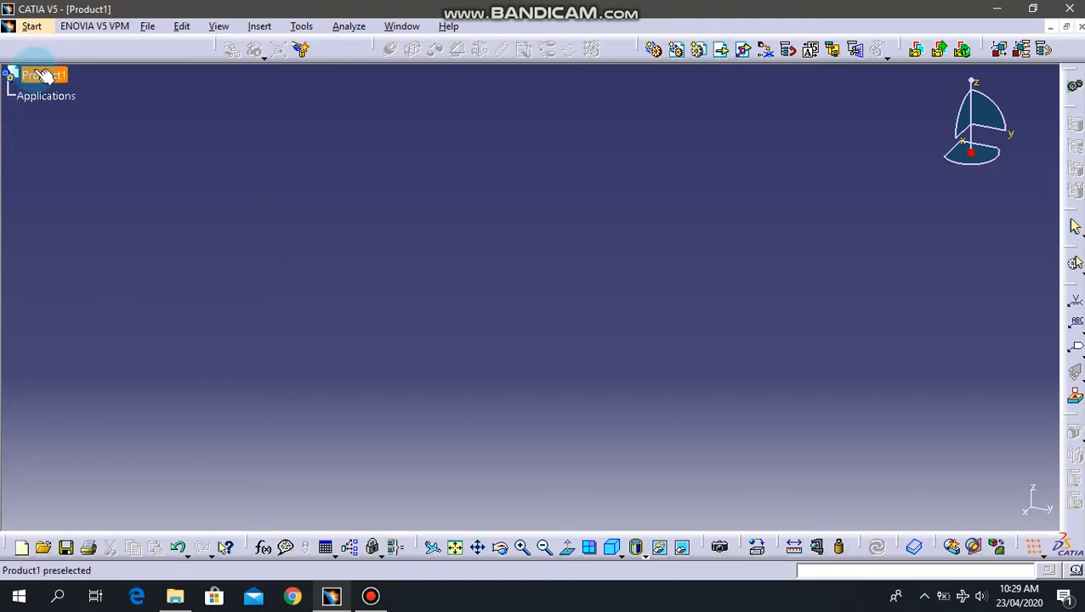
left_click(35, 76)
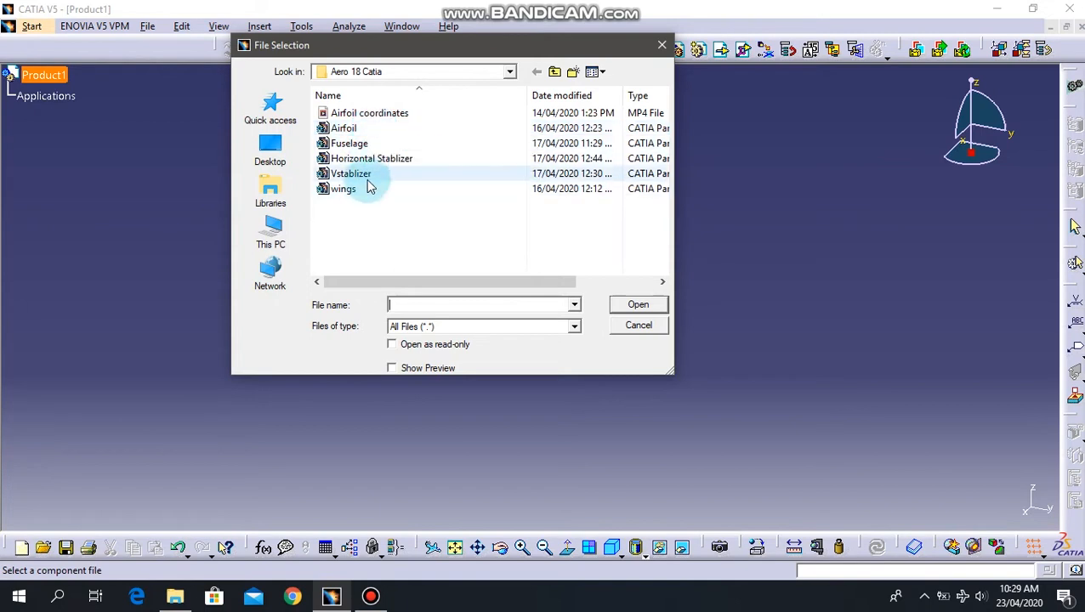
left_click(374, 129)
left_click(369, 175, "shift")
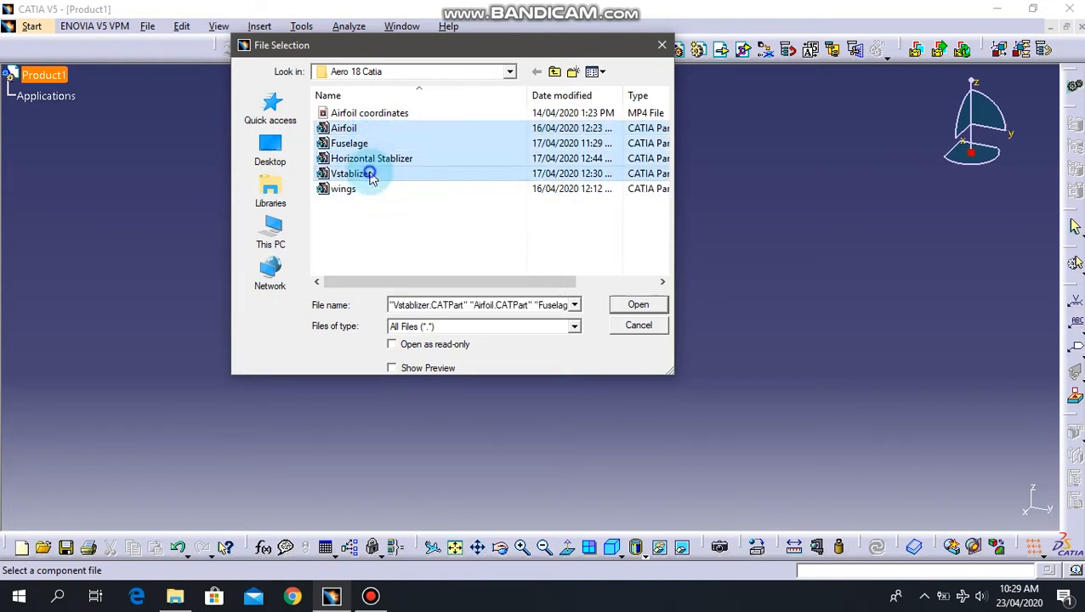
left_click(628, 303)
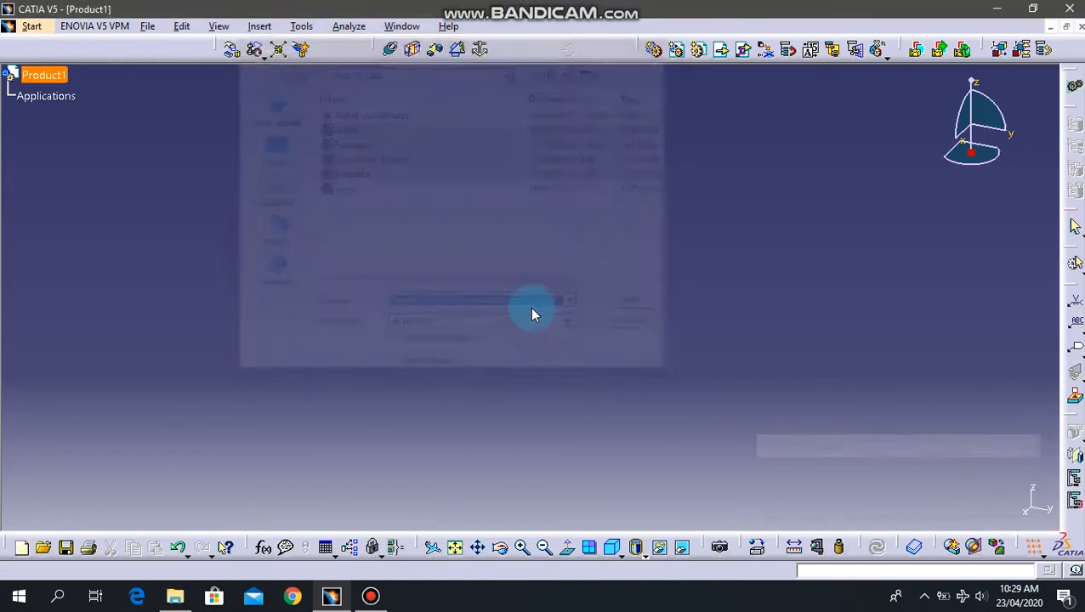
Manipulate the Airfoil component along the Y axis, along the Z axis and around any axis to separate it from the other parts.
middle_click_drag(655, 276, 667, 143)
middle_click_drag(690, 279, 692, 85)
mouse_move(629, 235)
middle_mouse_down()
mouse_move(581, 363)
mouse_move(629, 314)
mouse_move(654, 501)
mouse_move(693, 296)
mouse_move(688, 246)
mouse_move(685, 285)
mouse_move(673, 228)
mouse_move(667, 344)
mouse_move(648, 128)
mouse_move(646, 248)
middle_mouse_up()
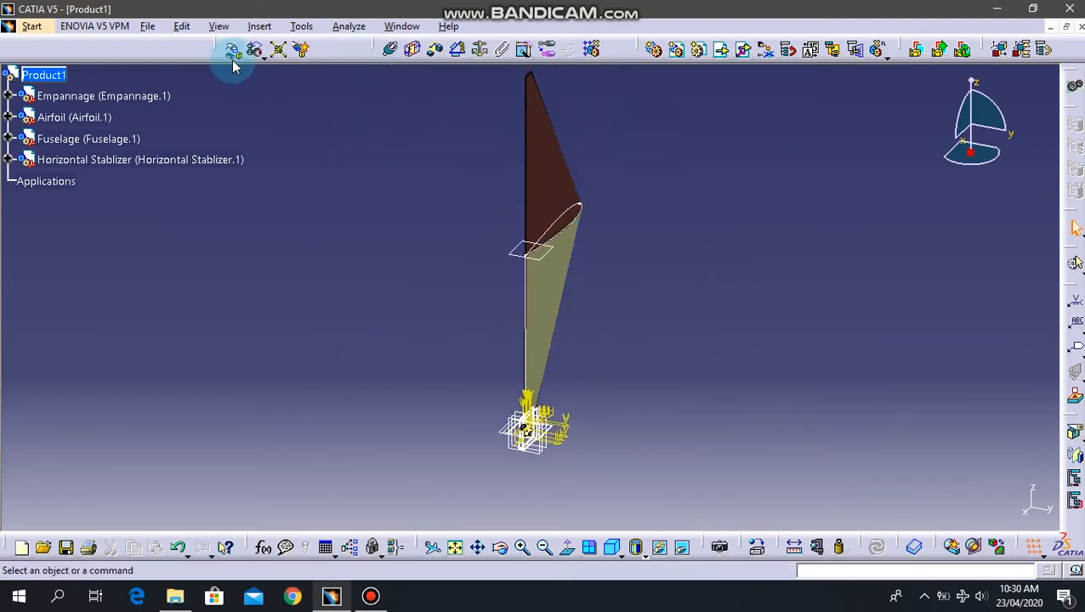
left_click_drag(545, 274, 622, 184)
middle_click_drag(720, 347, 724, 246)
middle_click_drag(703, 289, 637, 181)
left_click(959, 416)
left_click_drag(637, 181, 703, 289)
left_click(995, 415)
left_click_drag(708, 138, 690, 175)
left_click(1028, 464)
left_click_drag(738, 164, 797, 145)
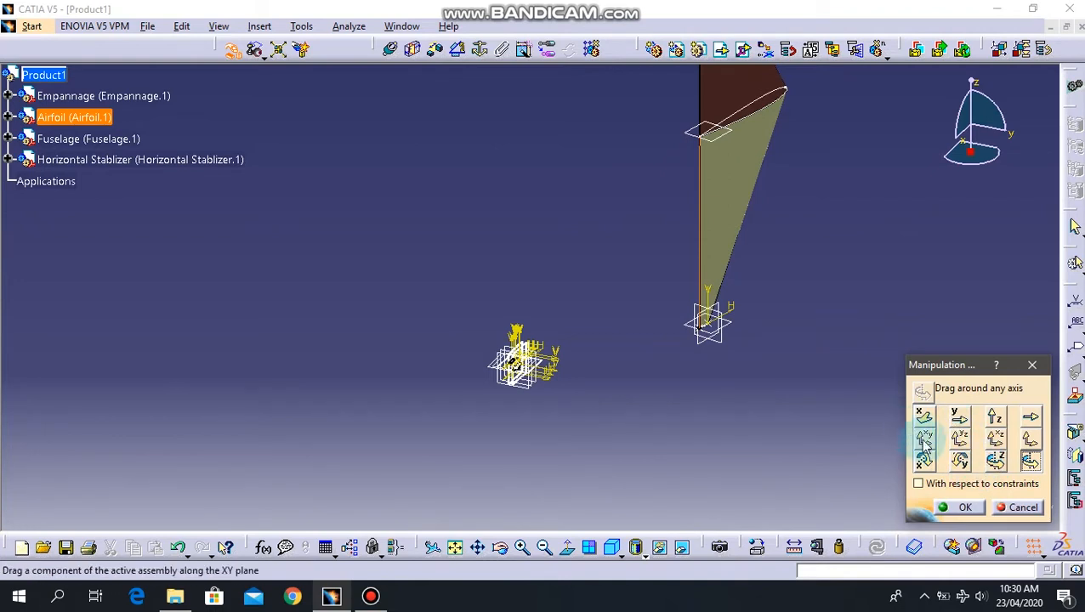
Reposition the Airfoil component in the XY plane, in the XZ plane and along the X axis.
left_click(925, 438)
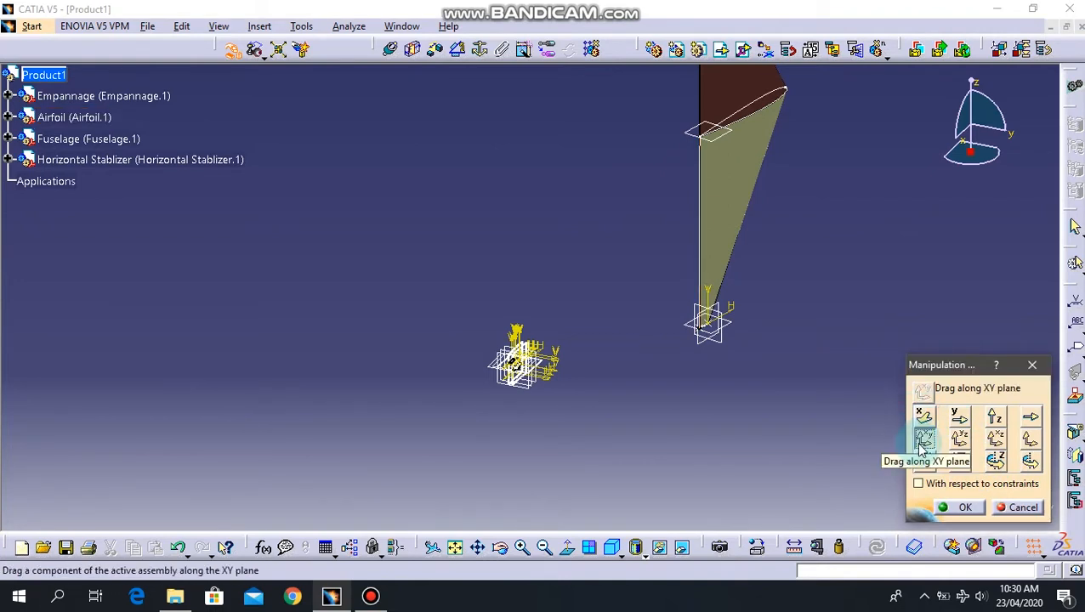
left_click_drag(746, 231, 464, 265)
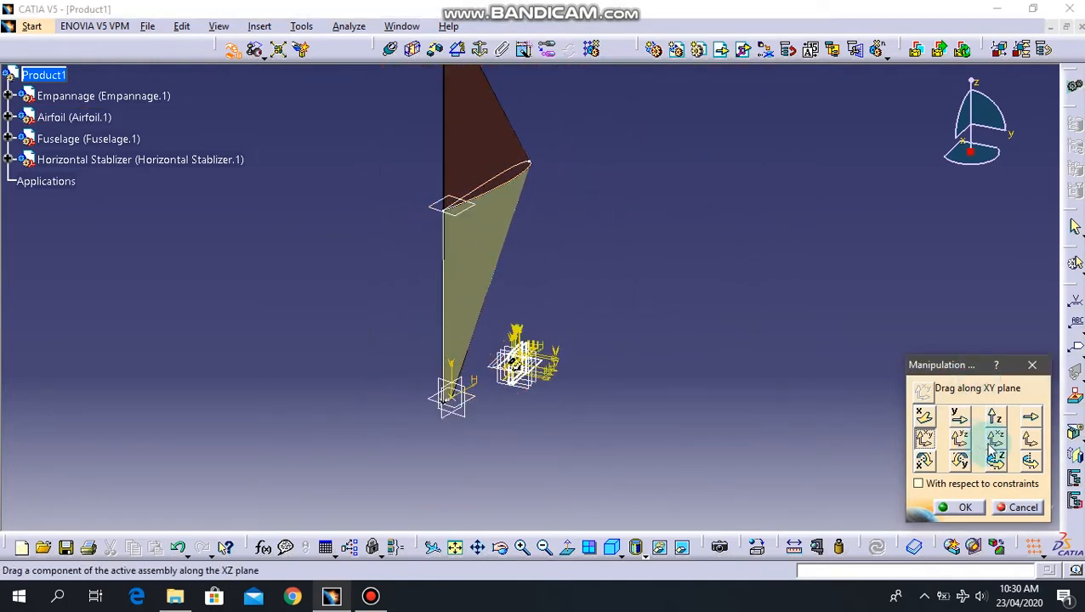
left_click_drag(489, 243, 662, 171)
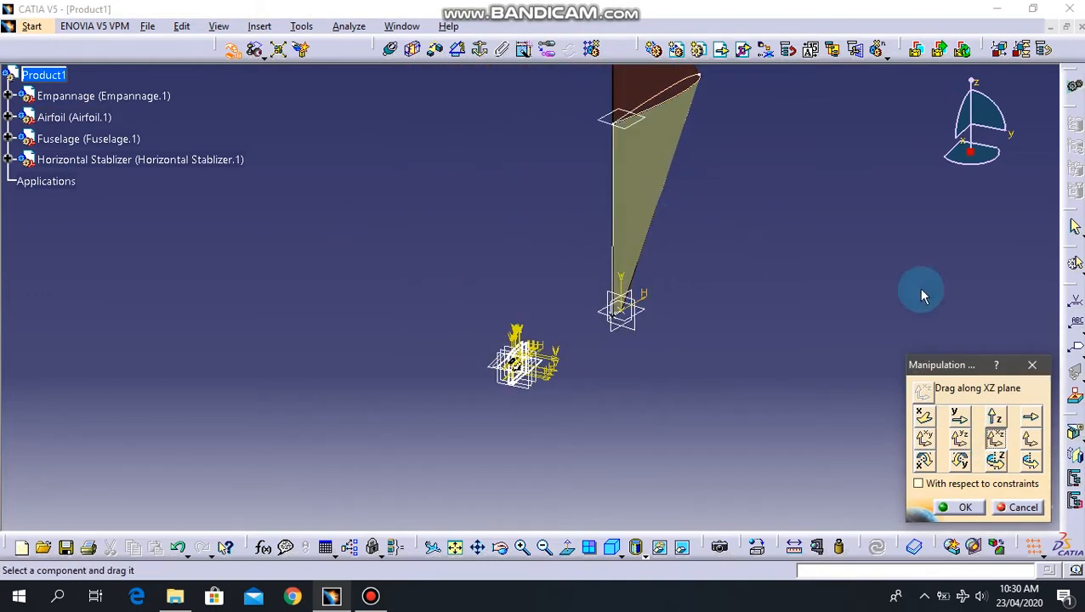
left_click(925, 417)
left_click_drag(640, 165, 718, 149)
Spread the Empannage and Horizontal Stablizer components to opposite sides of the fuselage along the X axis and finish the manipulation.
middle_click_drag(639, 311, 642, 154)
left_click_drag(631, 351, 671, 283)
left_click_drag(472, 189, 250, 266)
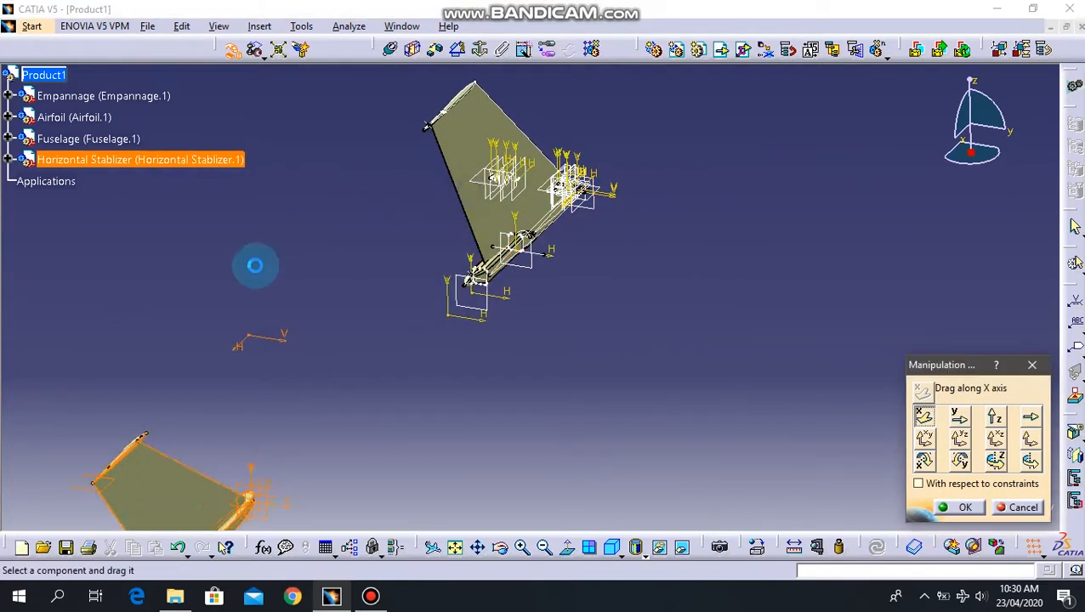
left_click_drag(485, 140, 757, 51)
left_click_drag(533, 193, 523, 245)
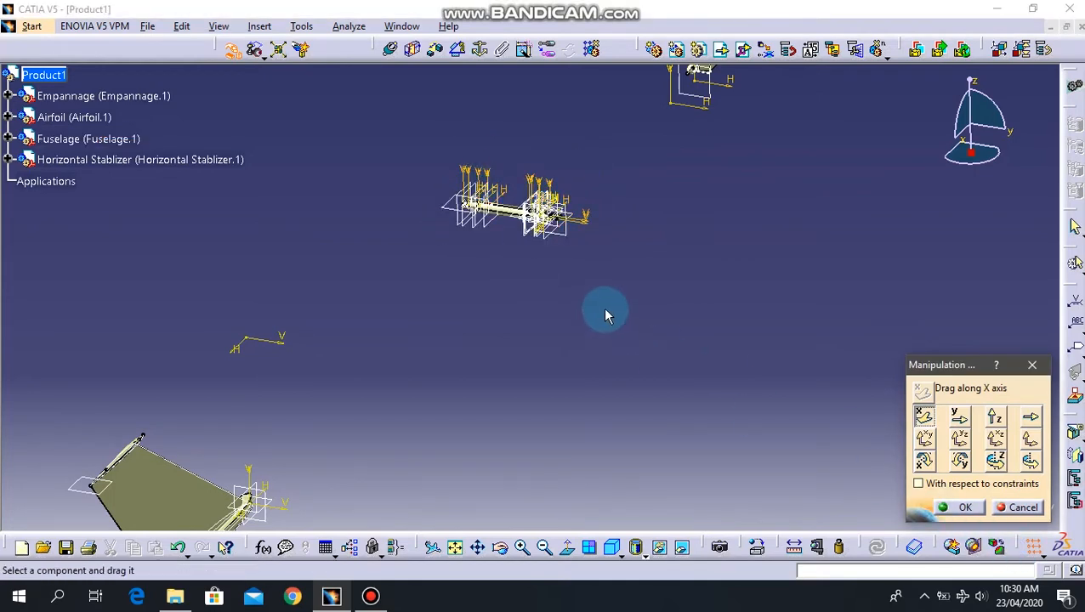
middle_click_drag(684, 159, 694, 352)
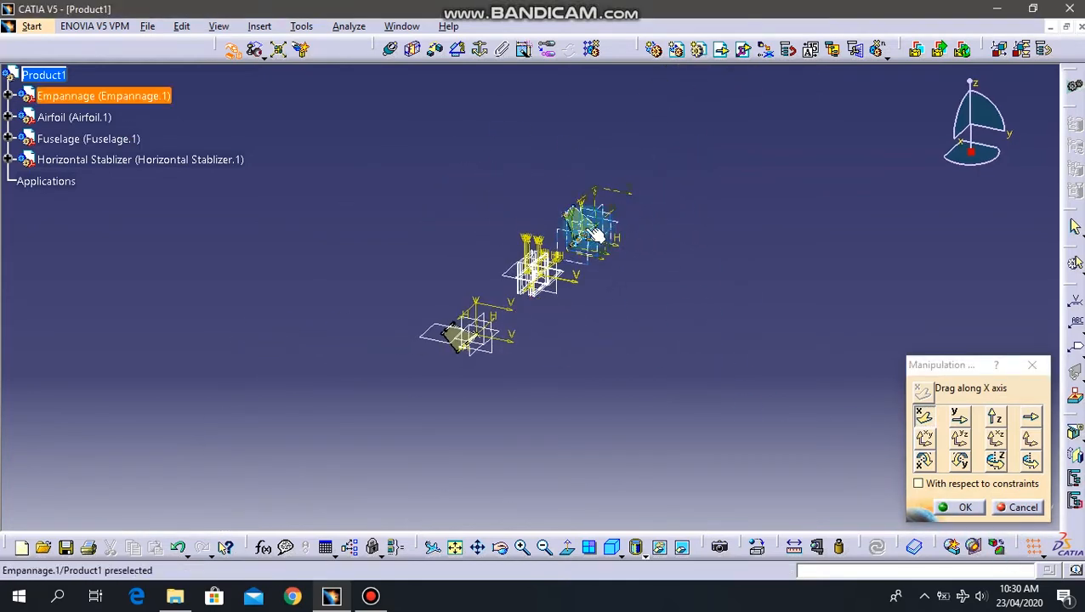
left_click_drag(597, 235, 702, 102)
left_click_drag(460, 333, 597, 399)
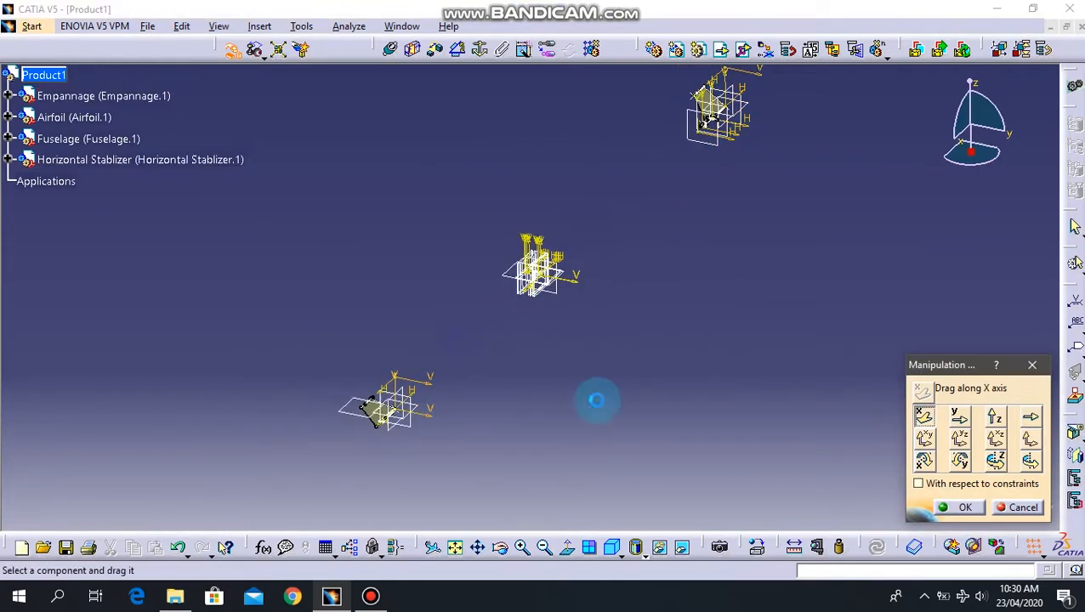
left_click(952, 508)
Activate the Fuselage part for editing and expand its tree down to the features of its PartBody.
middle_click_drag(641, 318, 627, 202)
scroll(627, 202, "up", 1)
middle_click_drag(683, 338, 675, 268)
middle_click_drag(645, 319, 619, 124)
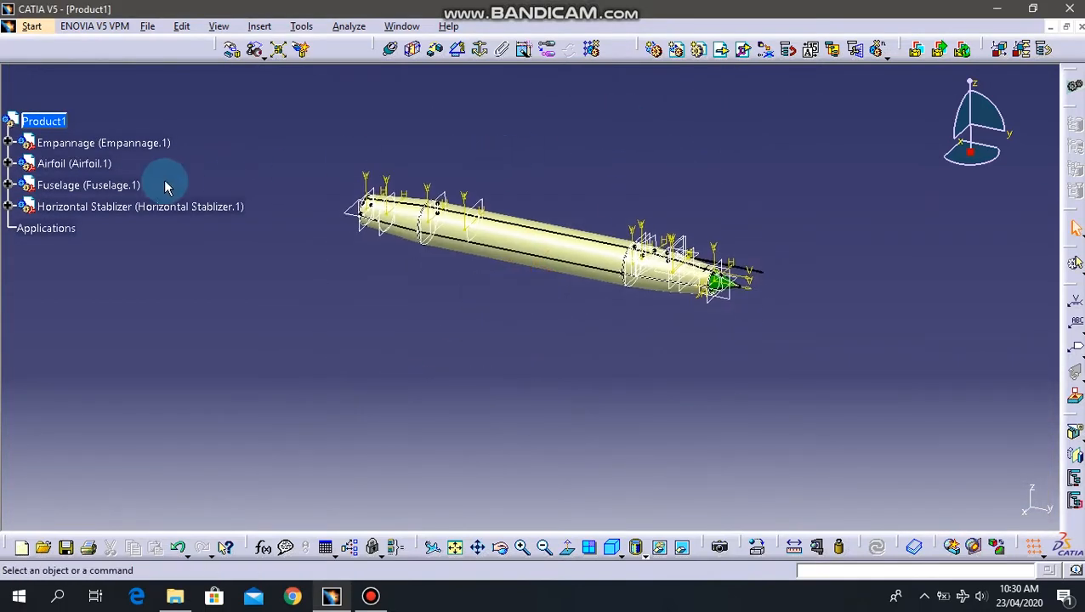
left_click(136, 185)
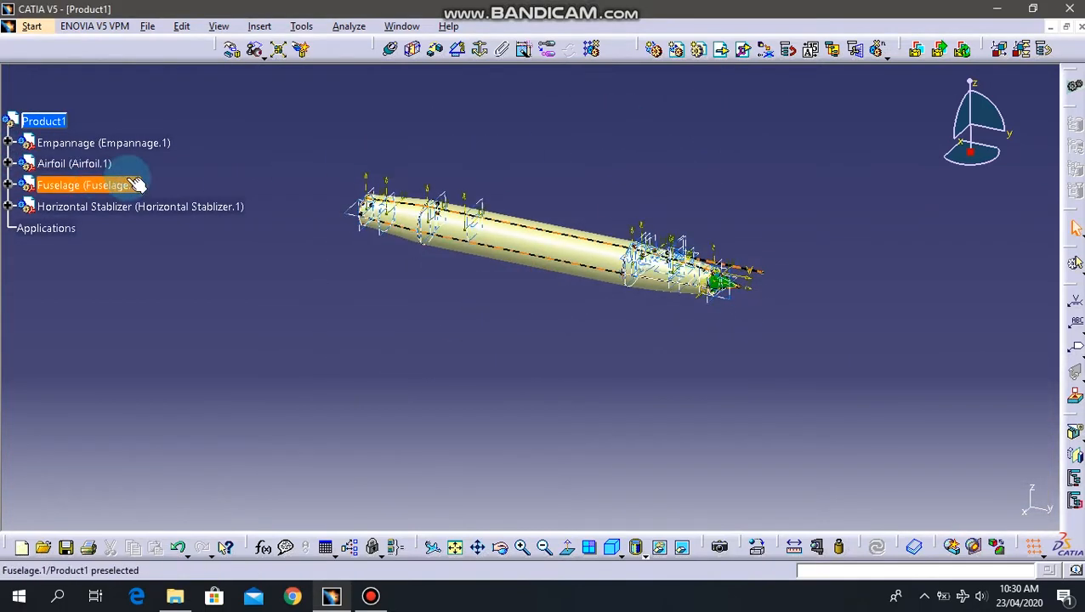
double_click(552, 248)
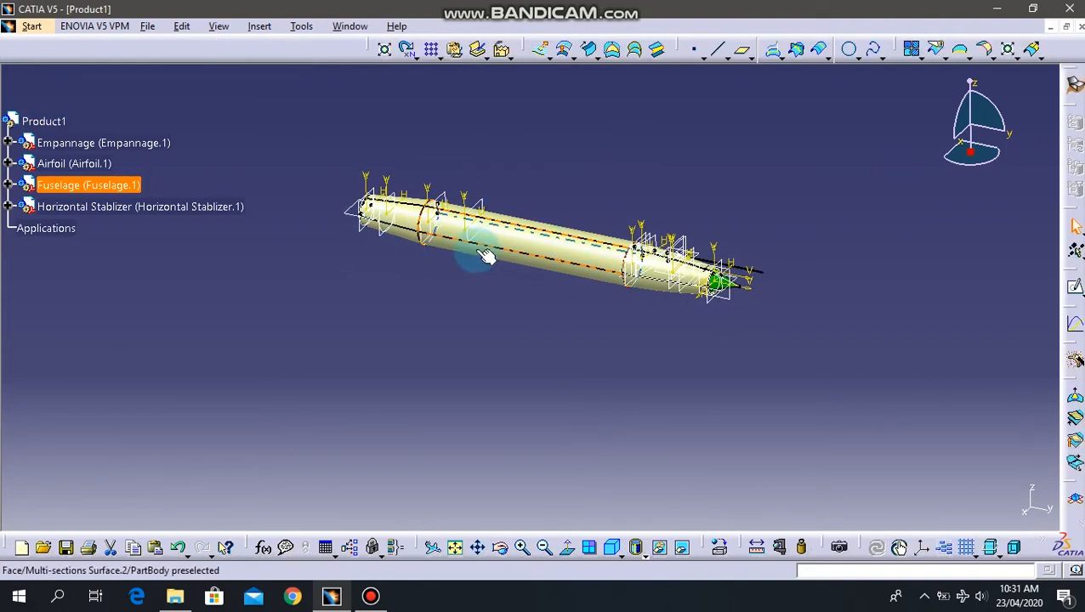
left_click(7, 184)
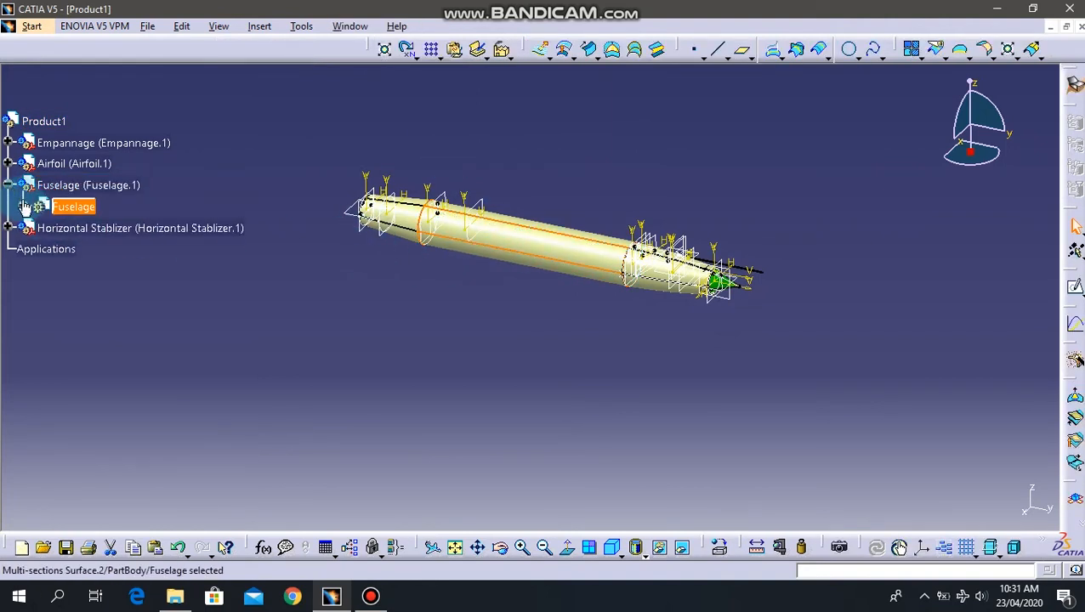
left_click(24, 206)
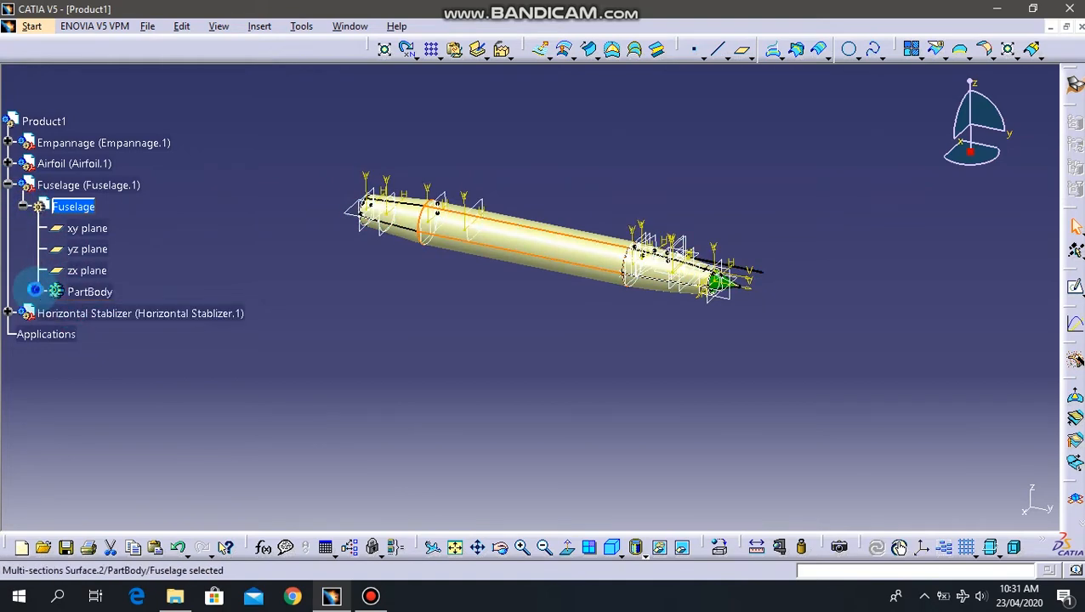
left_click(34, 291)
scroll(66, 162, "up", 3)
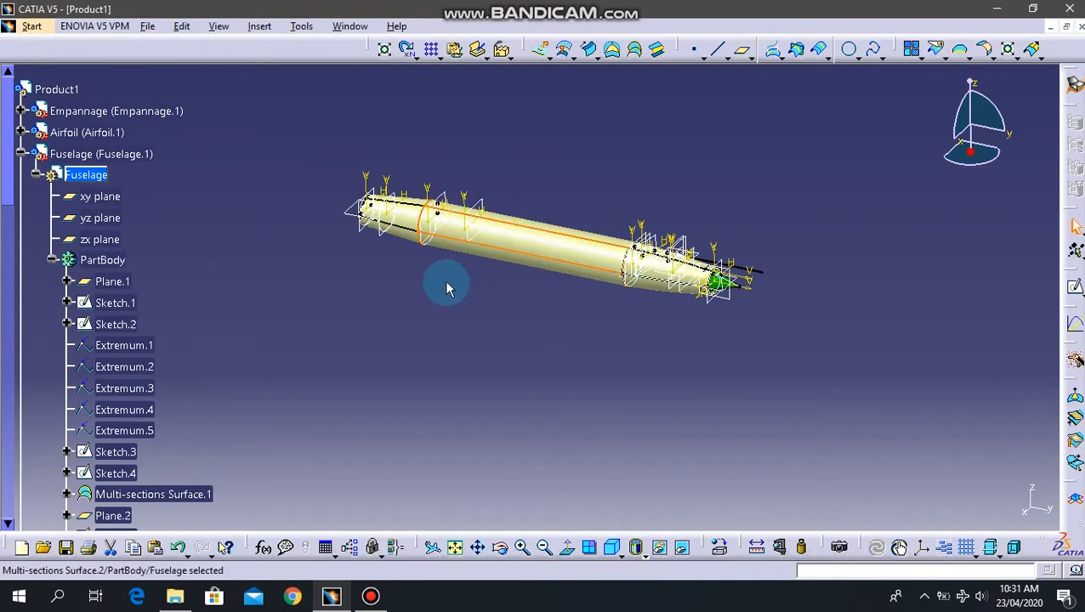
Reframe the view on the Fuselage part and examine its surfaces up close.
middle_click_drag(205, 323, 213, 291)
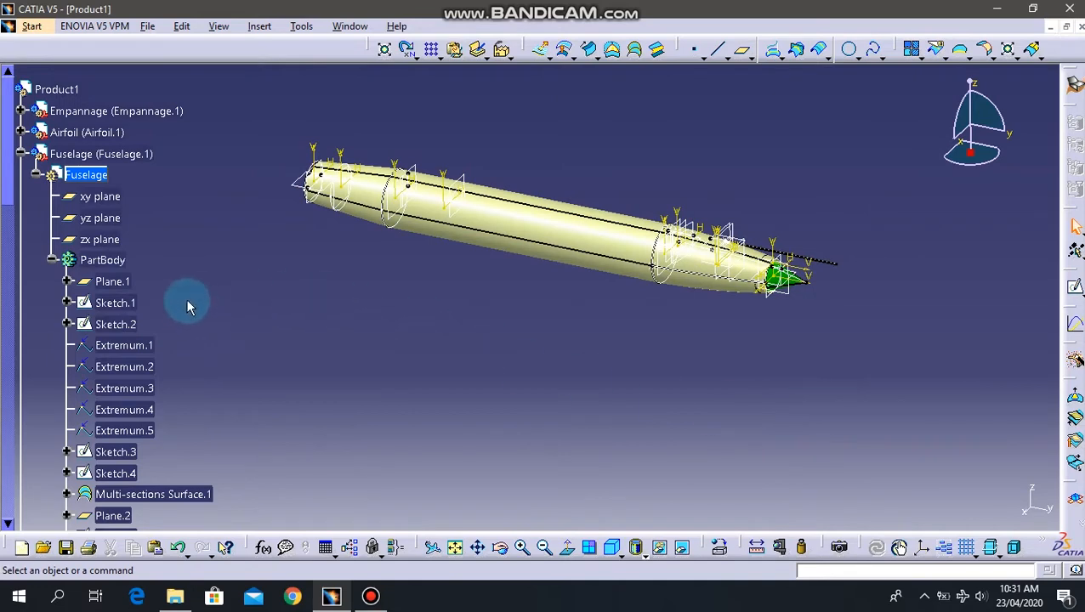
middle_click_drag(600, 359, 660, 351)
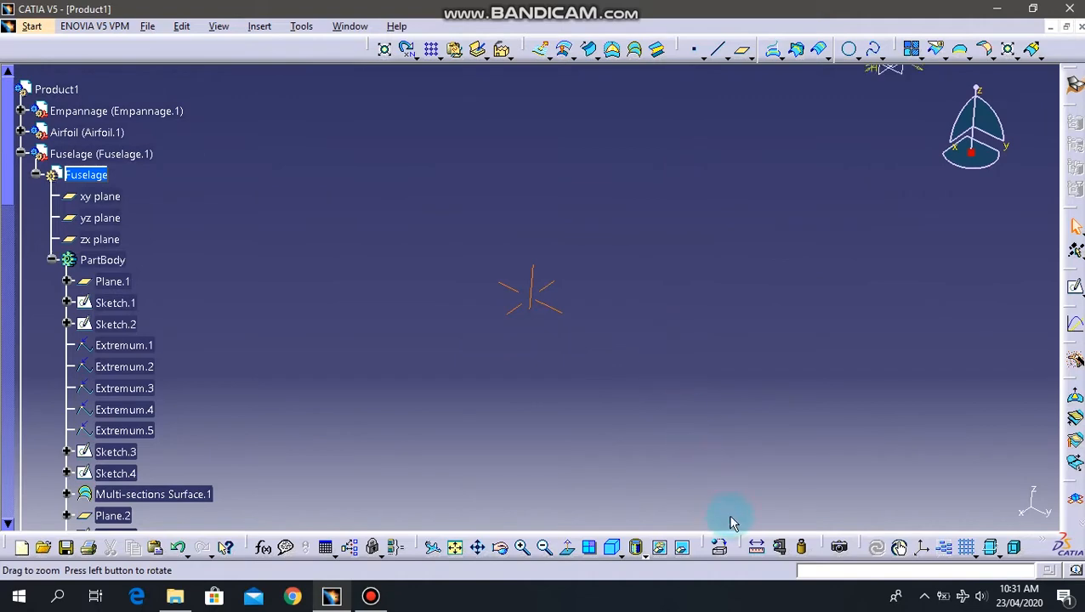
right_click(85, 179)
left_click(170, 222)
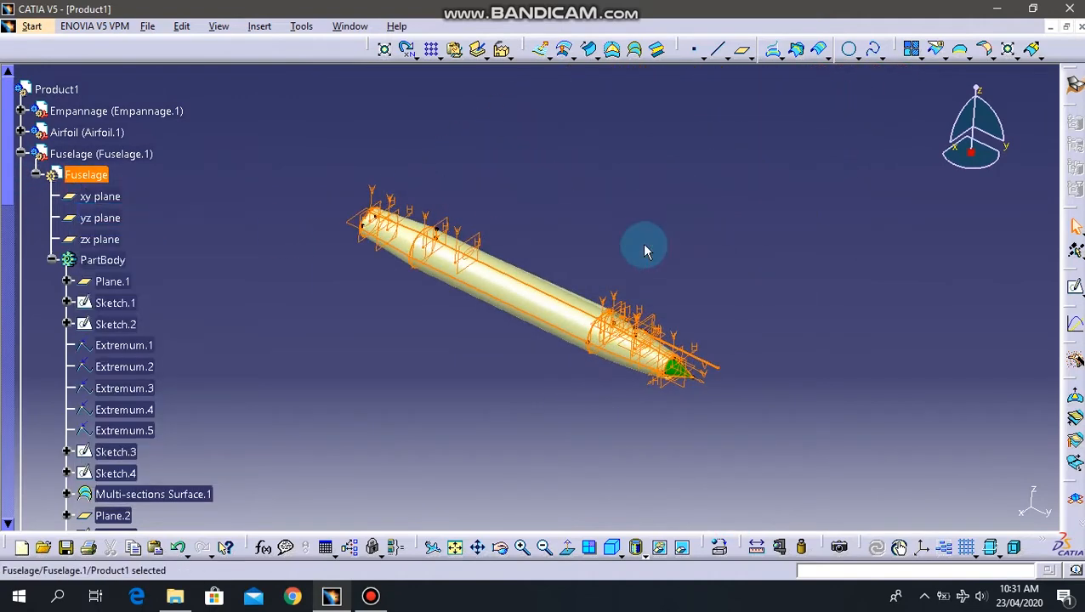
middle_click_drag(619, 242, 609, 138)
middle_click_drag(338, 286, 520, 214)
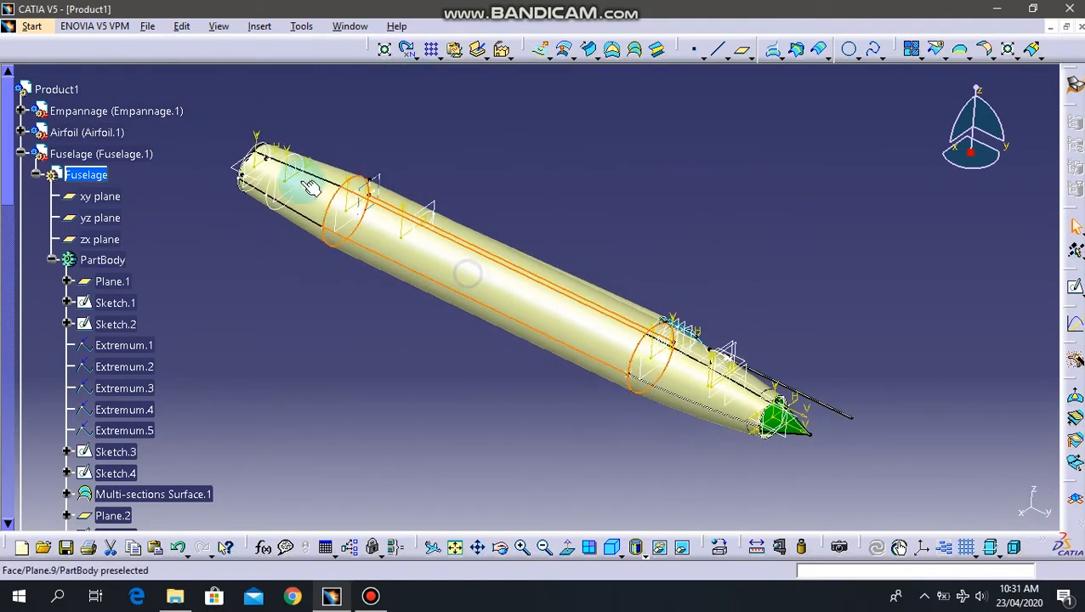
Select together the tapered end surface, blue fairing surfaces and thin swept surface near the green cone of the fuselage.
middle_click_drag(666, 272, 612, 114)
middle_click_drag(798, 207, 665, 180)
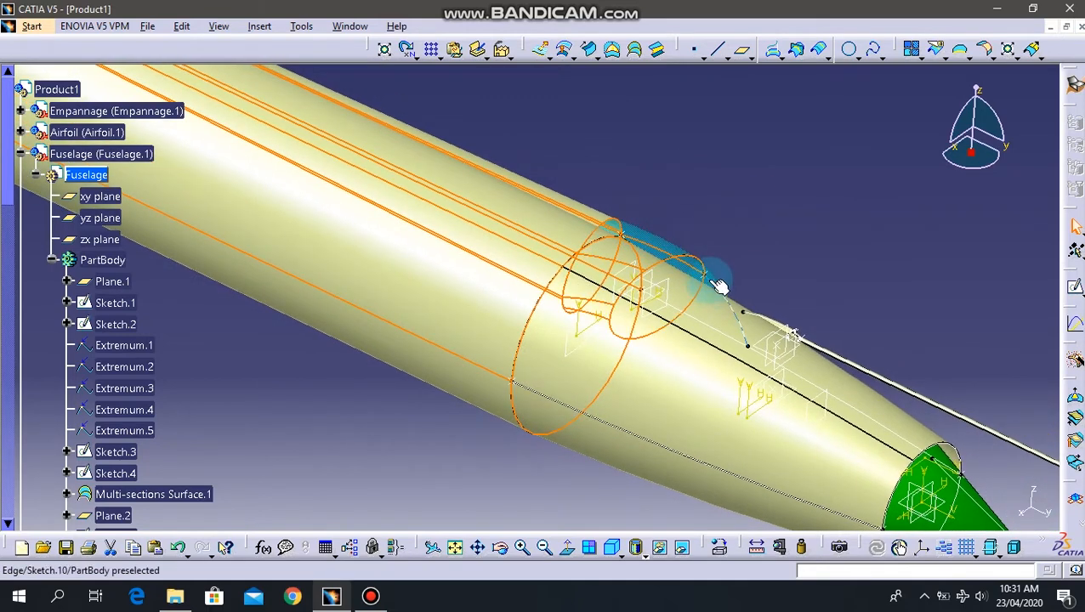
middle_click_drag(750, 247, 726, 417)
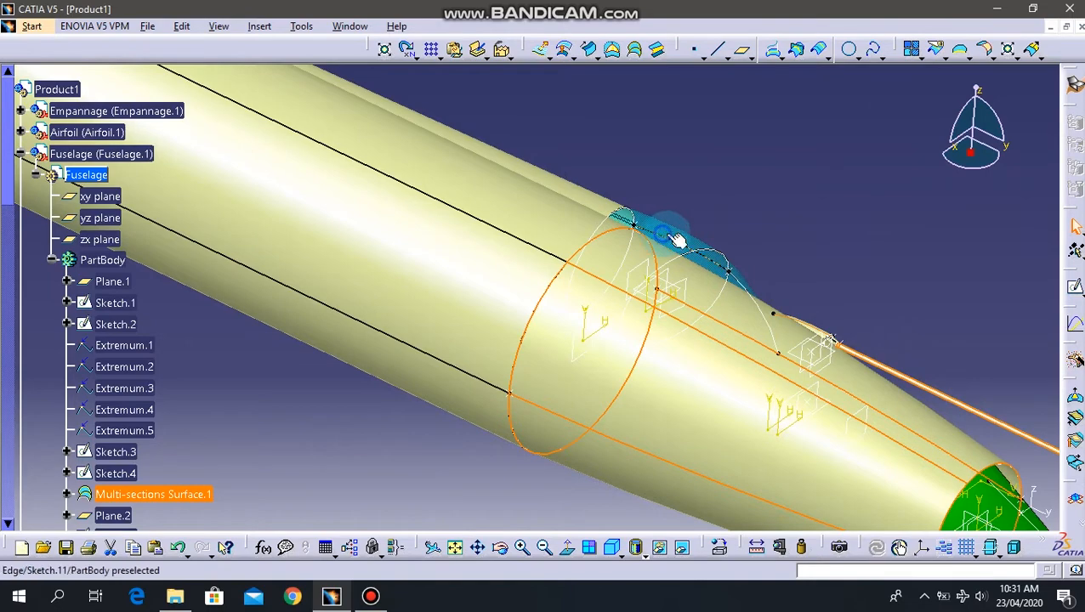
left_click(727, 252)
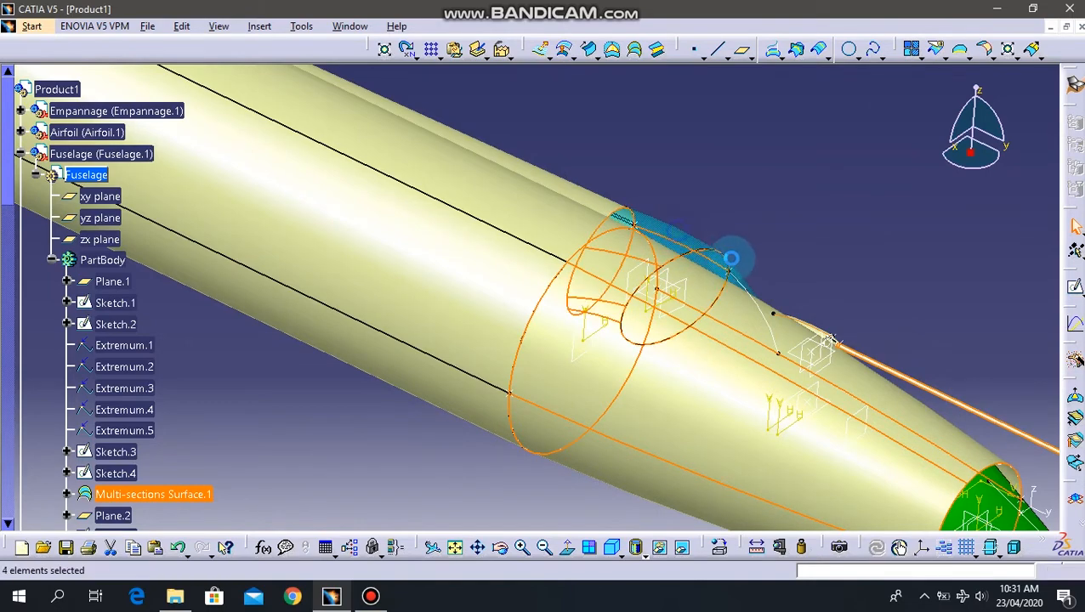
middle_click_drag(770, 259, 589, 293)
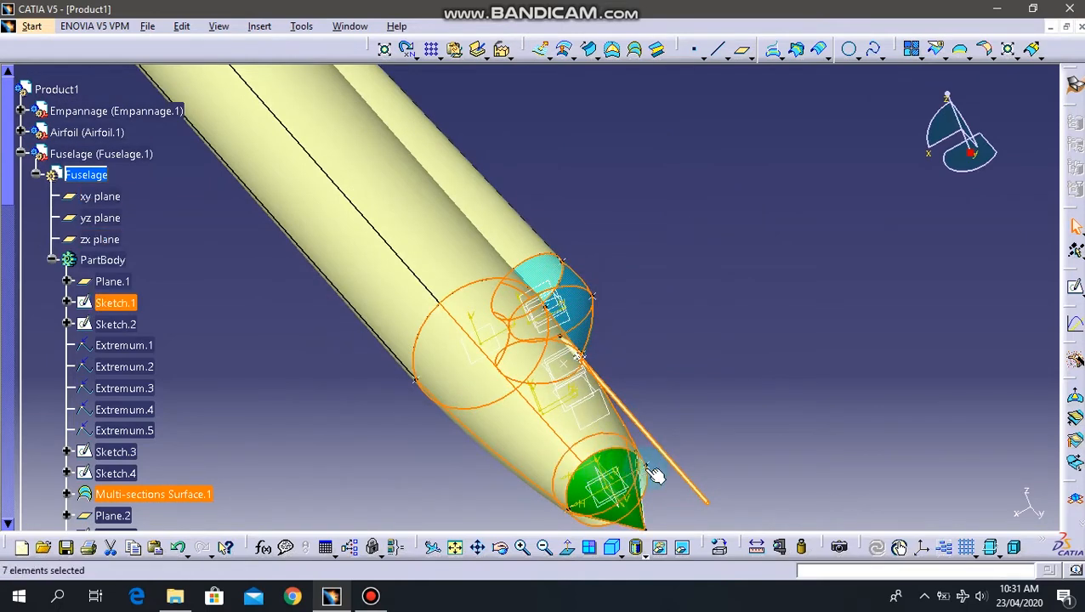
middle_click_drag(593, 375, 666, 435)
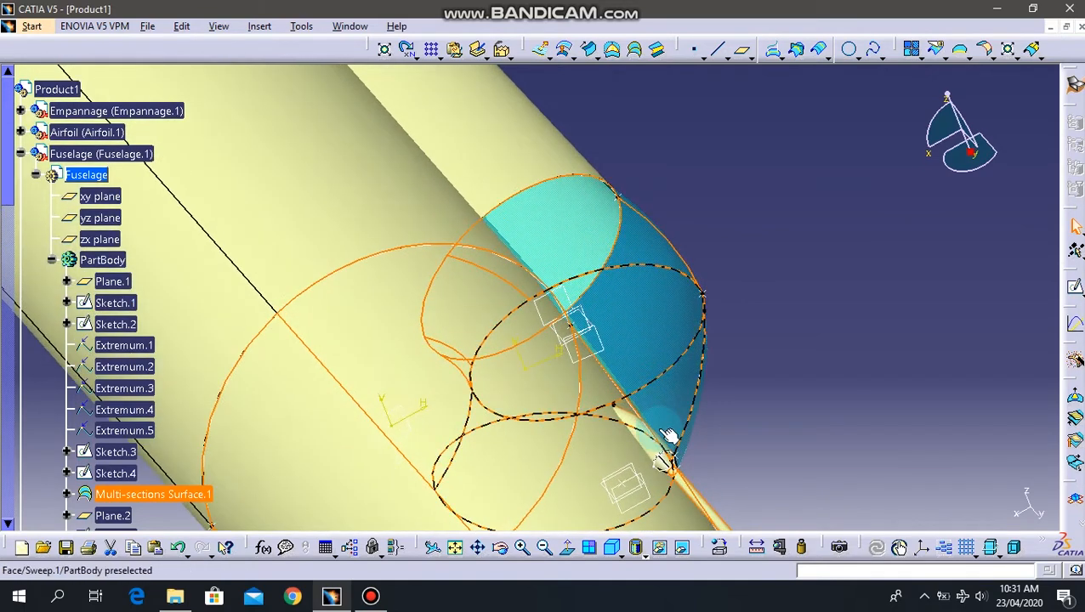
left_click(712, 474)
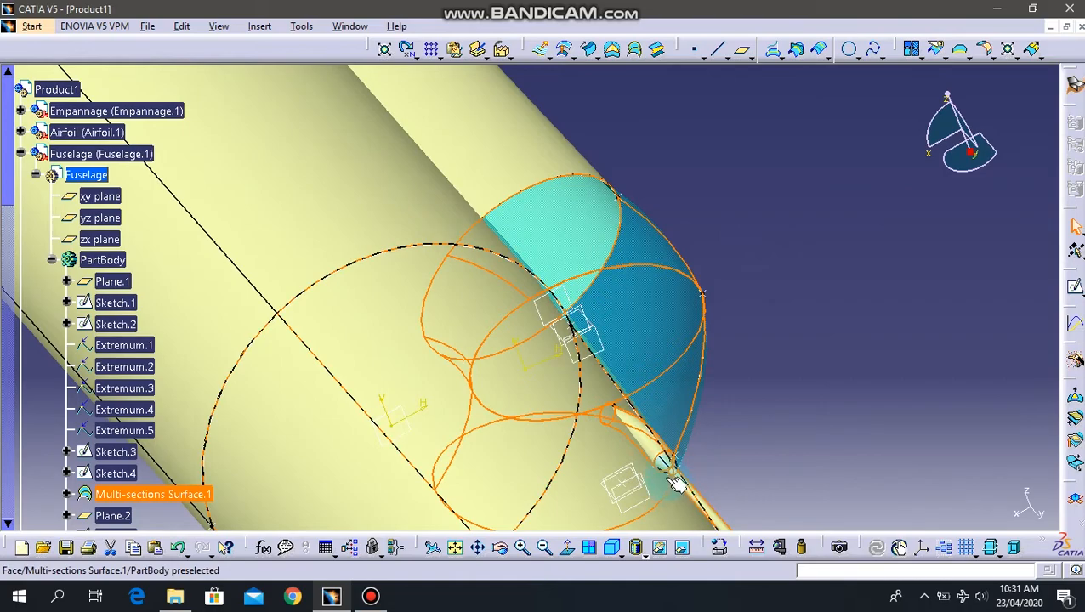
Add the remaining fuselage surfaces, including those on the opposite side and along the body, to the multiple selection.
middle_click_drag(716, 468, 601, 332)
middle_click_drag(299, 305, 360, 320)
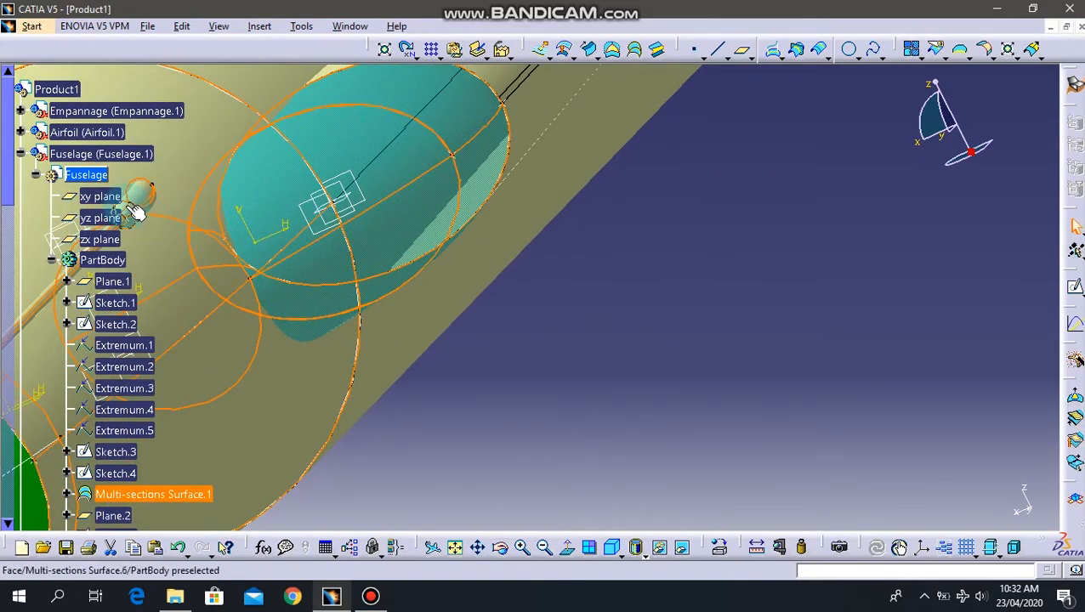
middle_click_drag(598, 272, 637, 169)
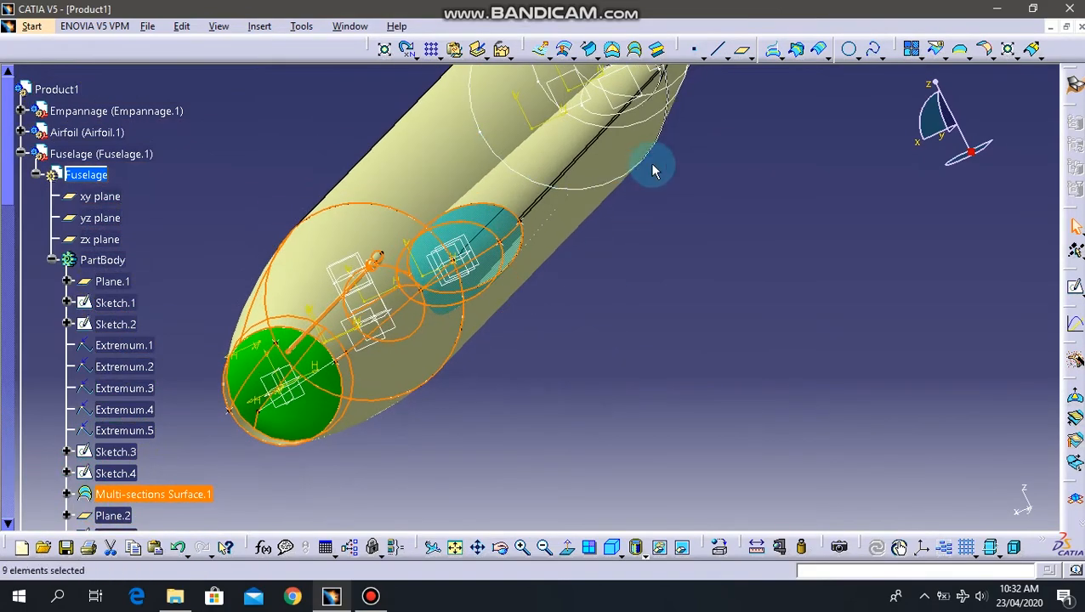
left_click(529, 204, "ctrl")
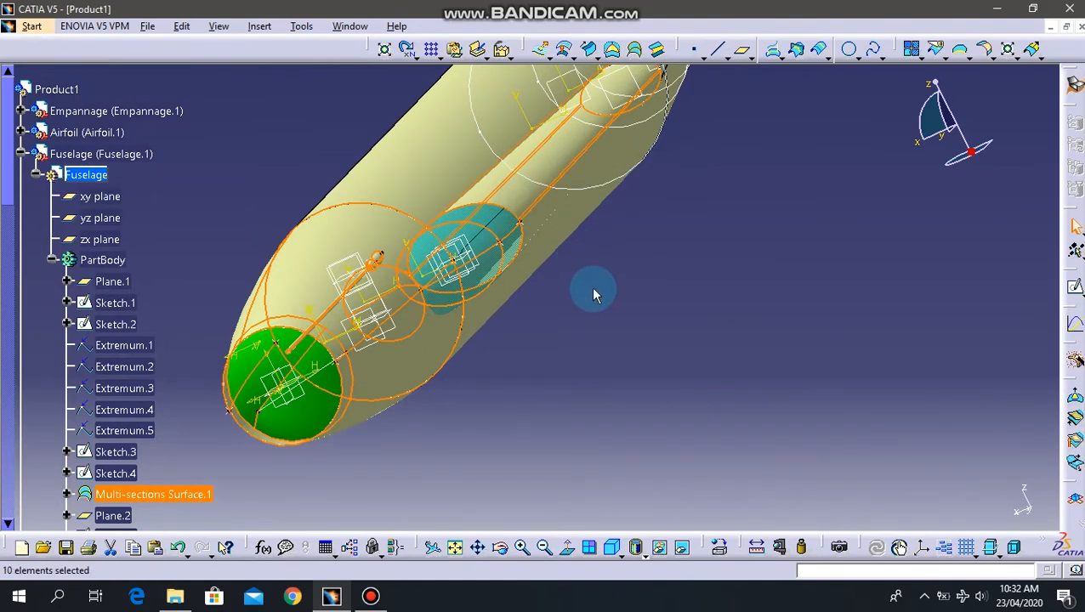
middle_click_drag(607, 247, 608, 307)
middle_click_drag(658, 194, 368, 315)
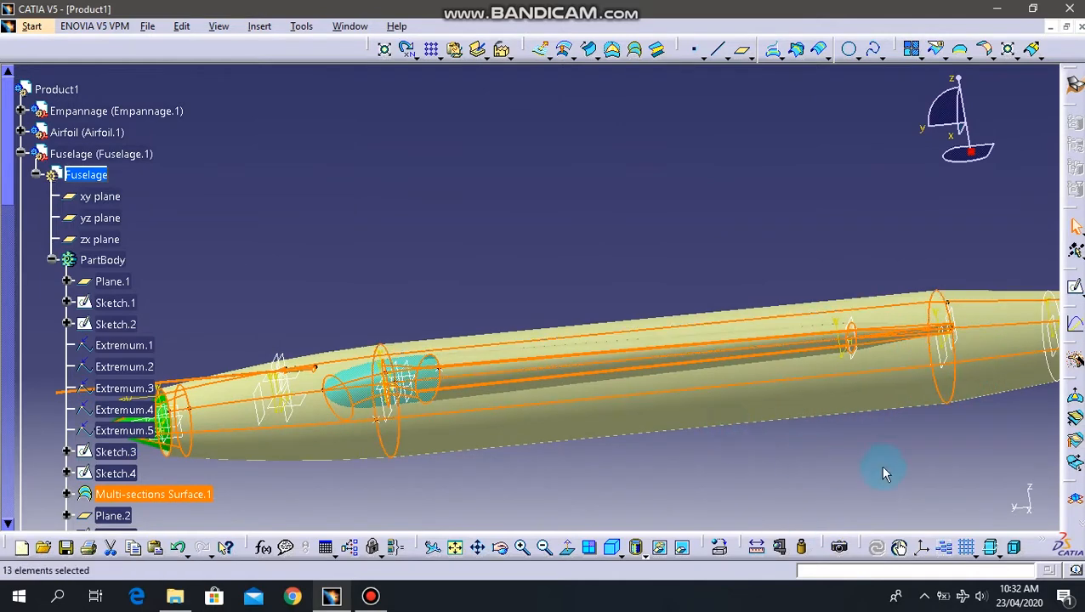
middle_click_drag(935, 459, 931, 507)
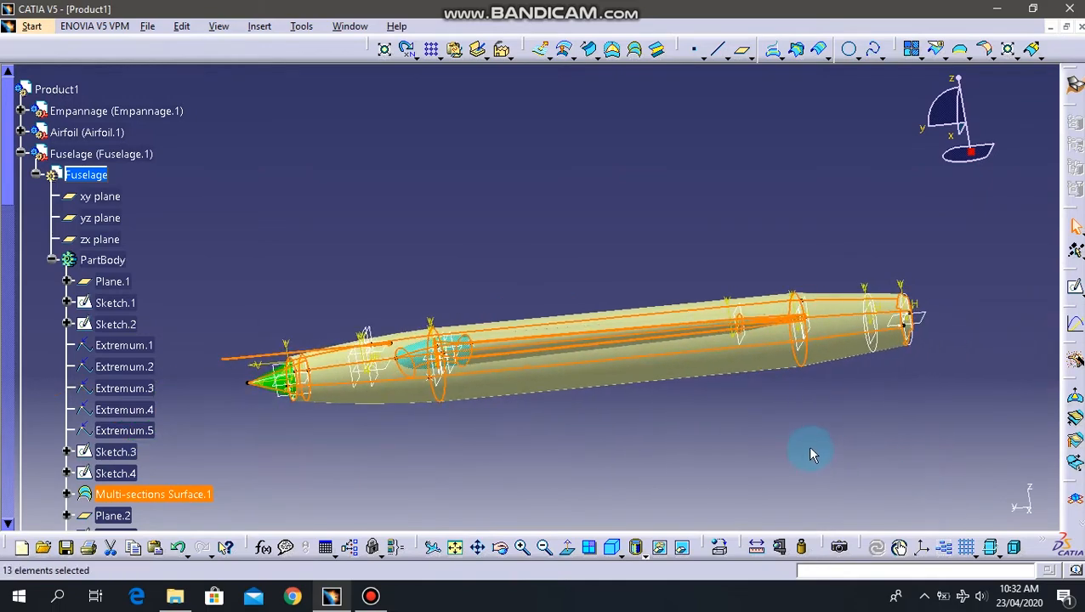
middle_click_drag(397, 423, 380, 380)
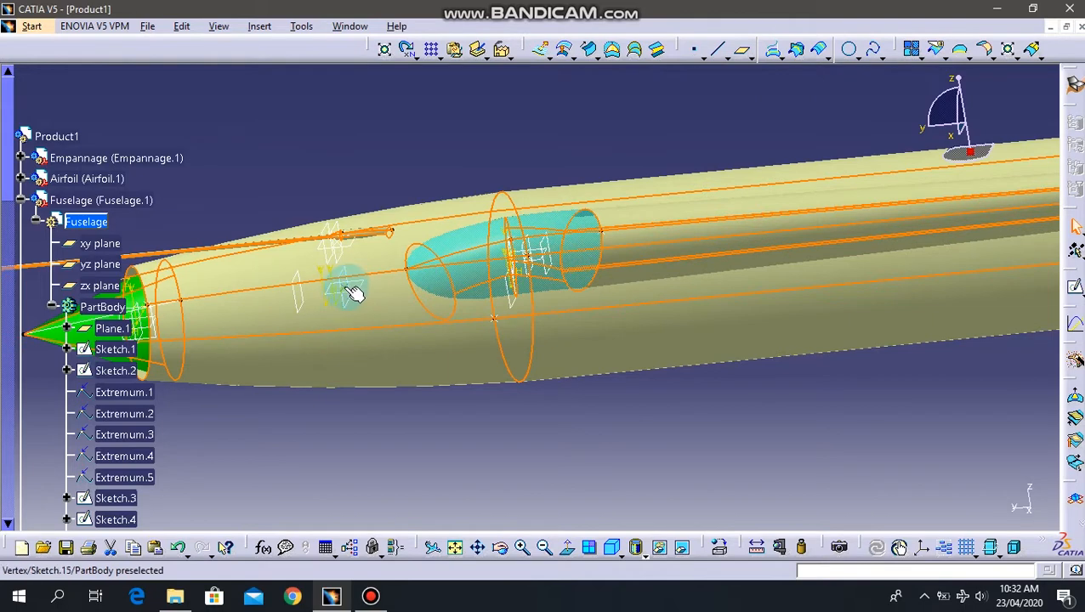
Try to scale the selected fuselage surfaces by a ratio of 10 about Sketch.15, and undo the scaling.
left_click(384, 49)
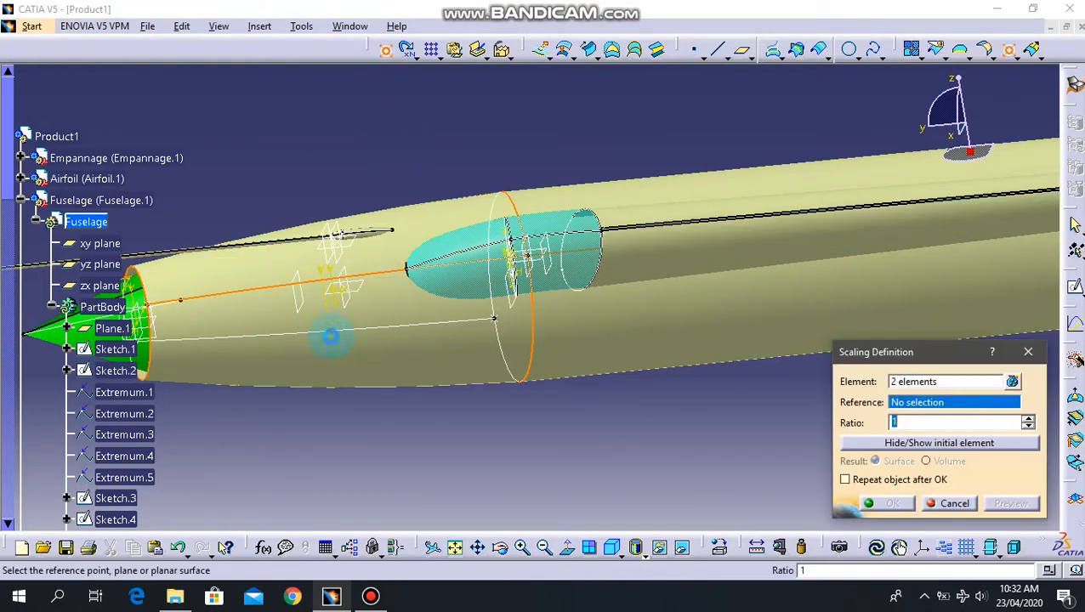
left_click(346, 287)
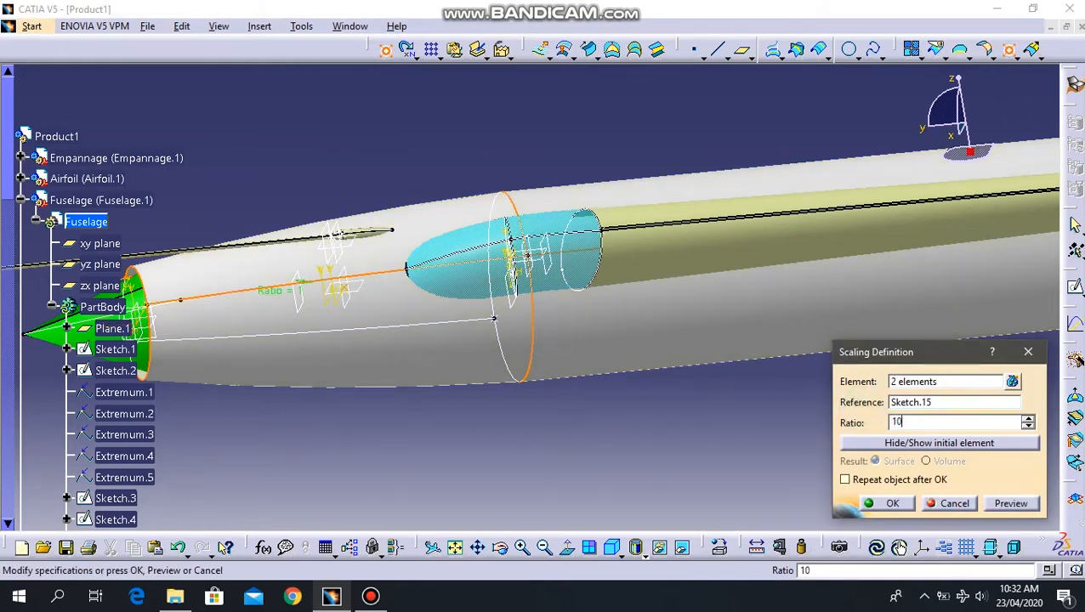
key("Return")
left_click(811, 307)
middle_click_drag(807, 296, 843, 521)
left_click(718, 284)
middle_click_drag(718, 284, 781, 419)
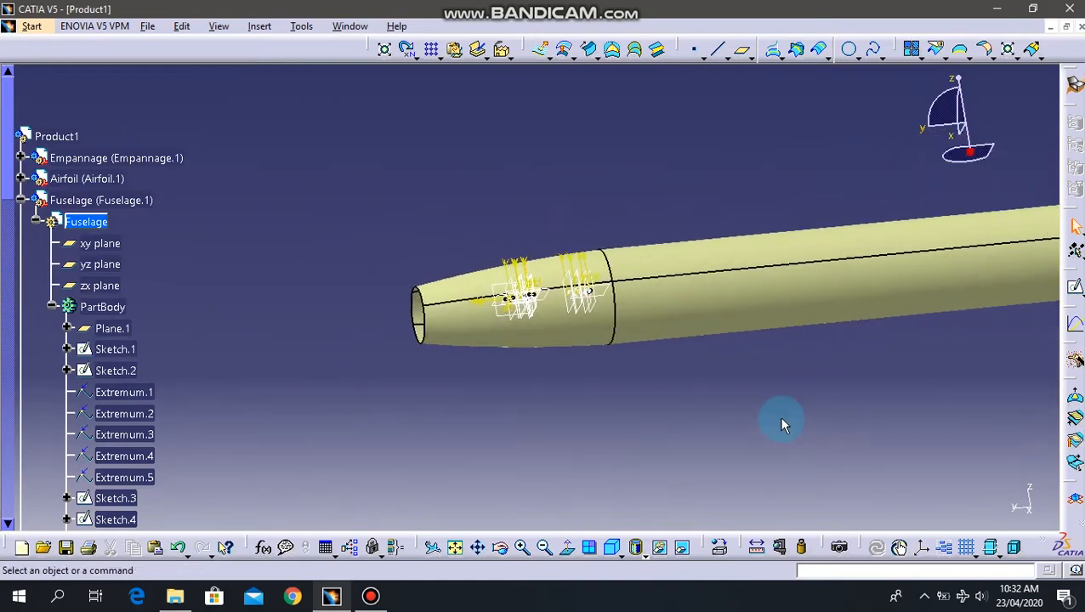
key("ctrl+z")
Scale all 13 selected fuselage elements by a ratio of 10 using Sketch.15 as the reference.
left_click(678, 361)
middle_click_drag(677, 360, 698, 119)
middle_click_drag(545, 414, 565, 215)
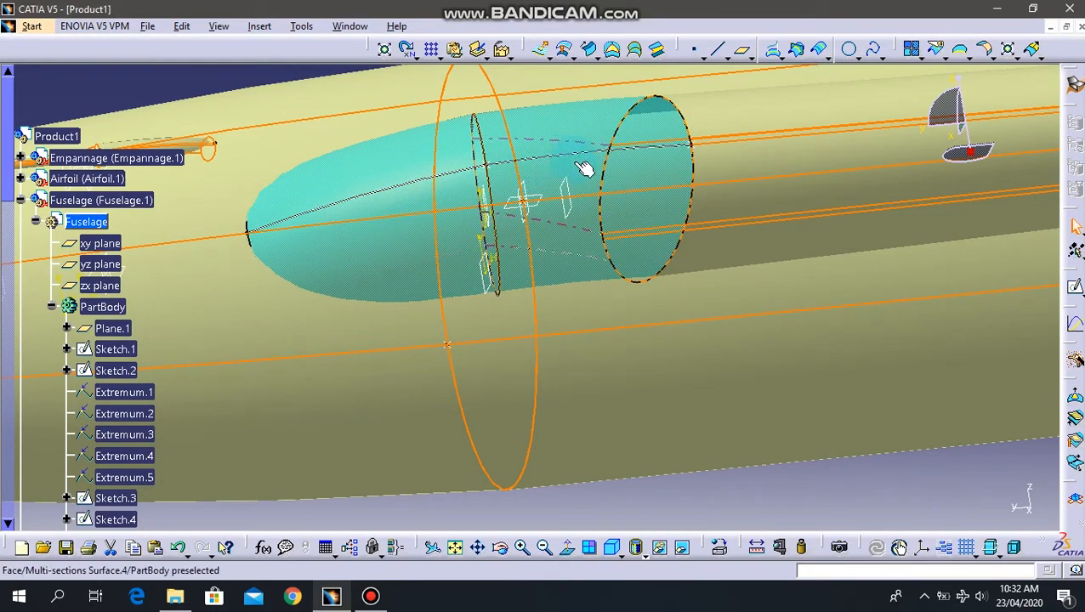
middle_click_drag(486, 223, 525, 367)
middle_click_drag(825, 334, 792, 283)
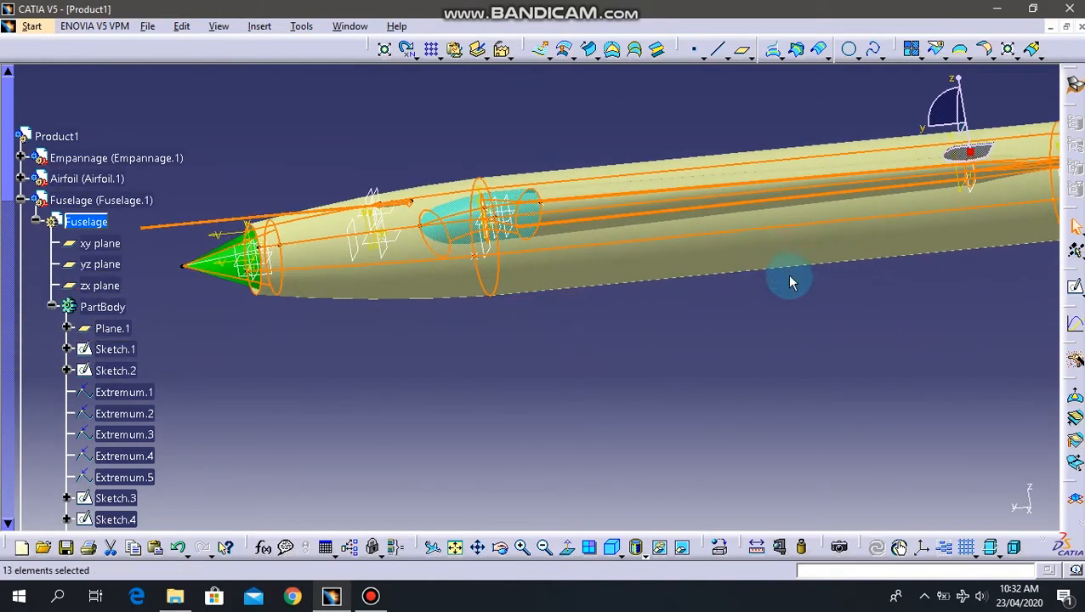
left_click(385, 48)
middle_click_drag(382, 265, 396, 245)
left_click(387, 273)
middle_click_drag(664, 338, 694, 493)
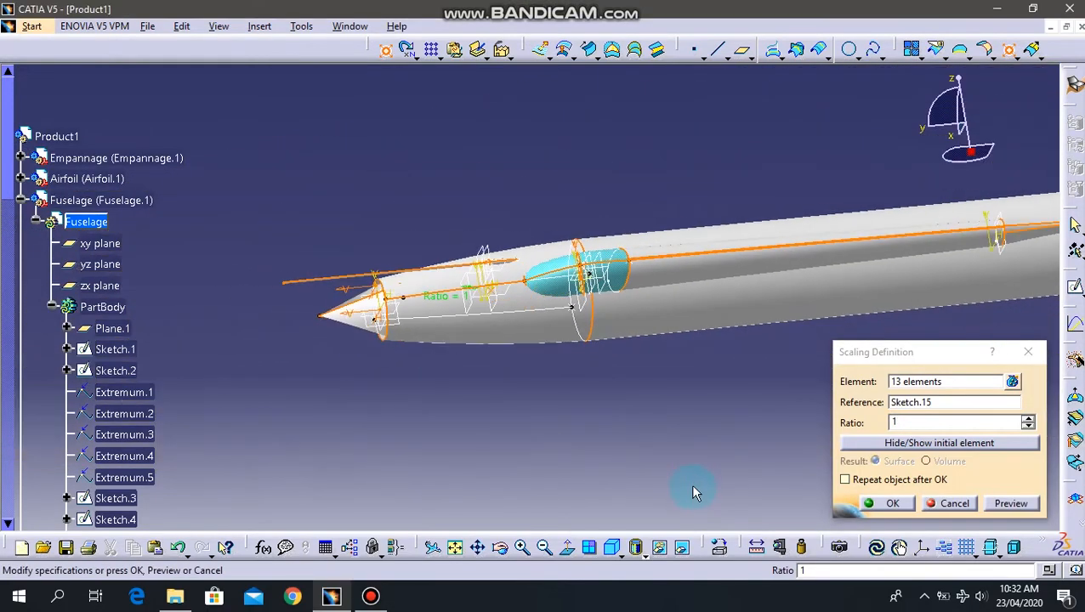
left_click(910, 427)
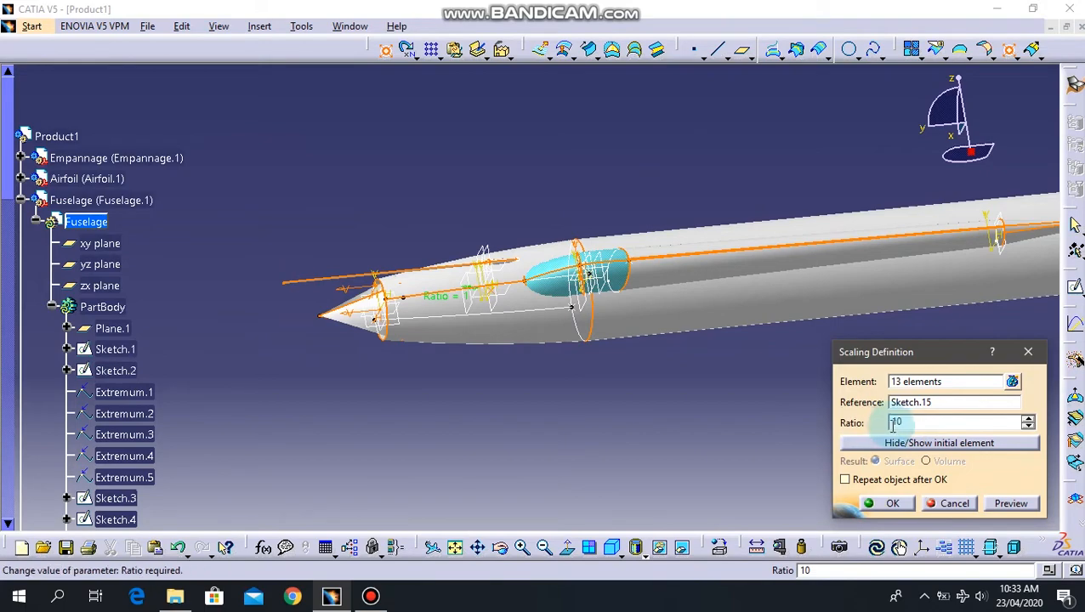
left_click(1009, 502)
middle_click_drag(586, 132, 576, 388)
left_click(893, 505)
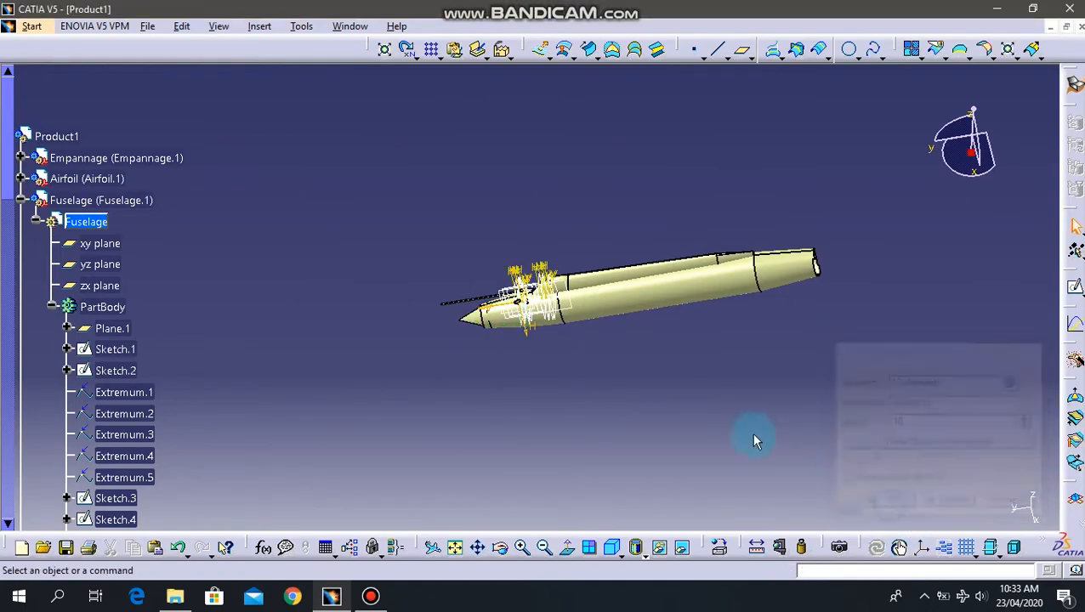
Examine the product's specification tree from the top-level components through the Fuselage features to the Horizontal Stablizer.
middle_click_drag(480, 217, 696, 252)
left_click(100, 271)
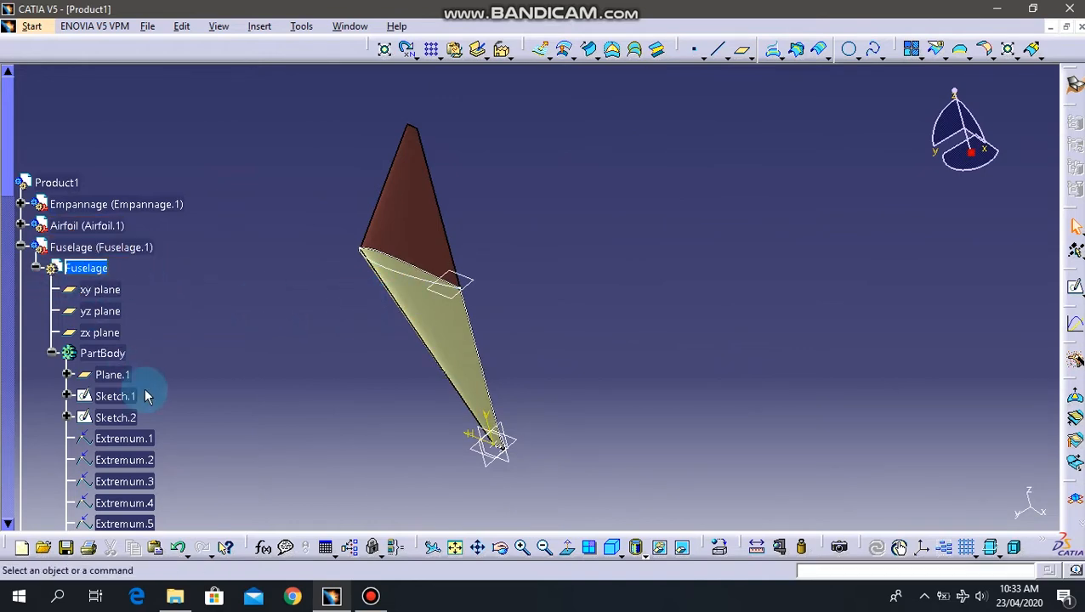
scroll(242, 344, "down", 2)
scroll(138, 295, "down", 3)
scroll(136, 295, "up", 3)
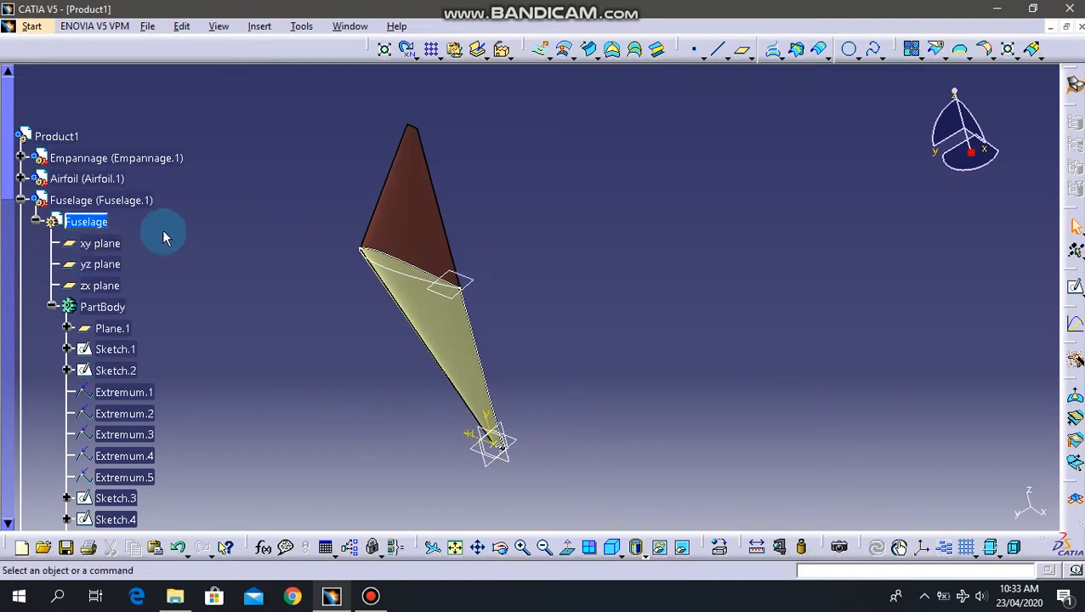
left_click(93, 222)
scroll(158, 297, "down", 6)
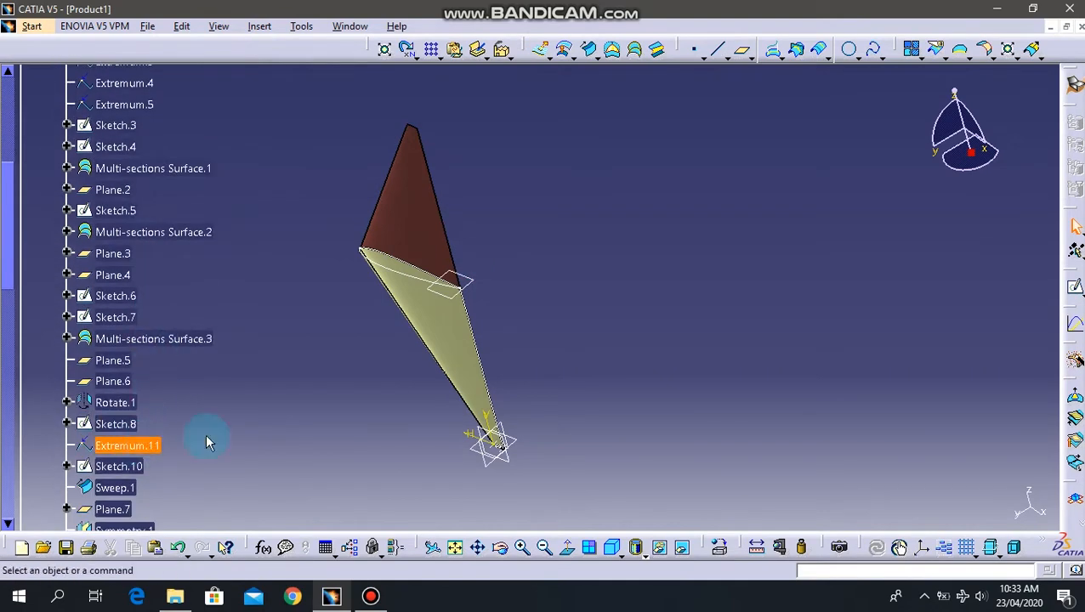
scroll(219, 300, "up", 3)
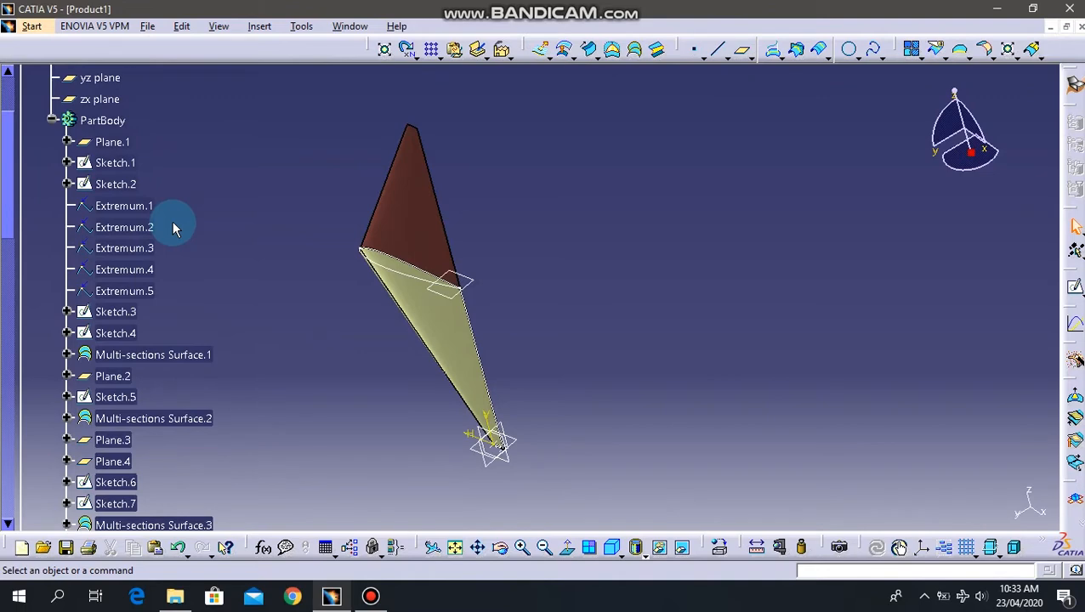
scroll(180, 340, "down", 5)
mouse_move(4, 239)
left_mouse_down()
mouse_move(22, 387)
mouse_move(9, 380)
mouse_move(10, 77)
left_mouse_up()
left_click(238, 249)
scroll(76, 128, "down", 1)
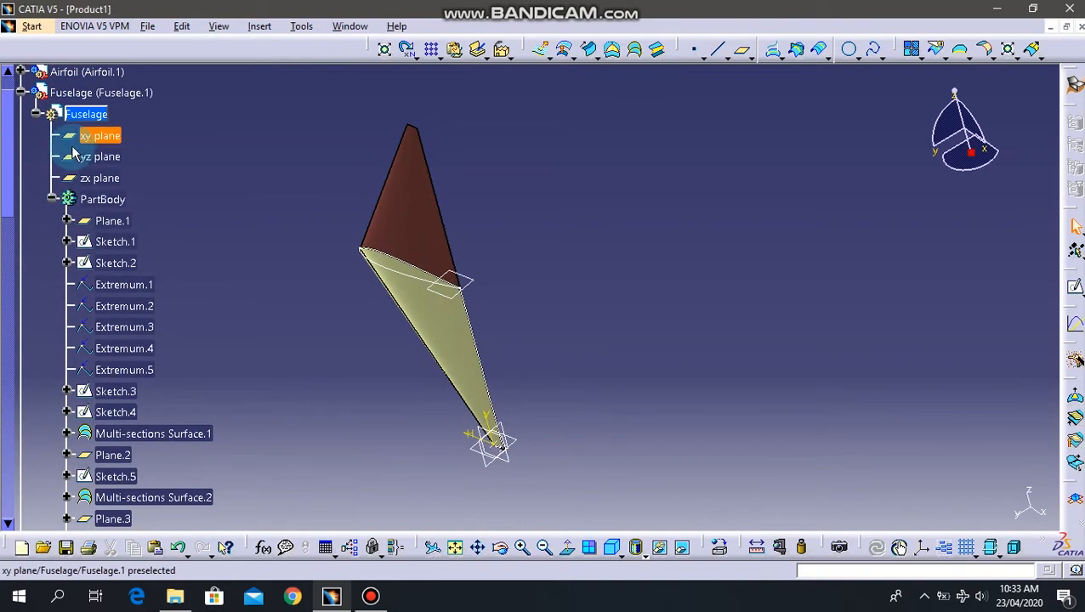
left_click_drag(4, 149, 29, 502)
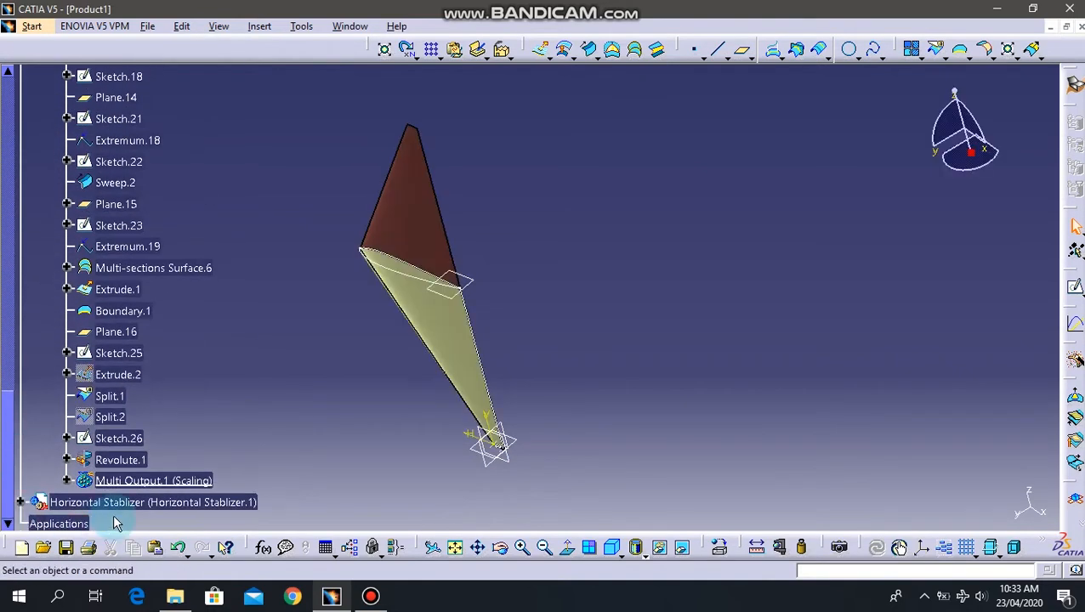
left_click_drag(4, 453, 10, 72)
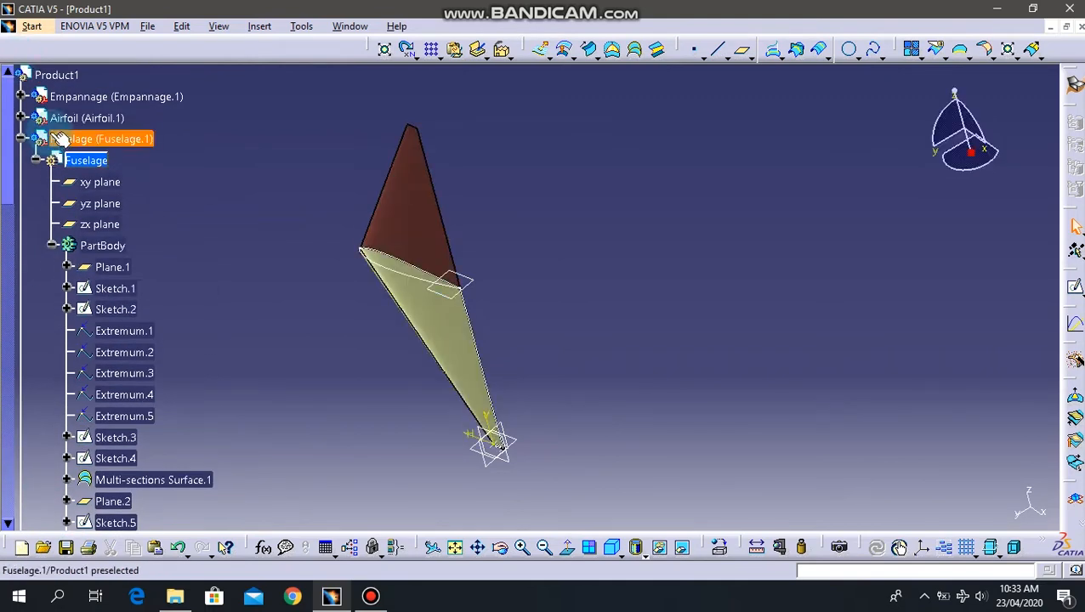
Activate the Airfoil part for editing and expand its tree down to the features of its PartBody.
left_click(412, 217)
left_click(21, 118)
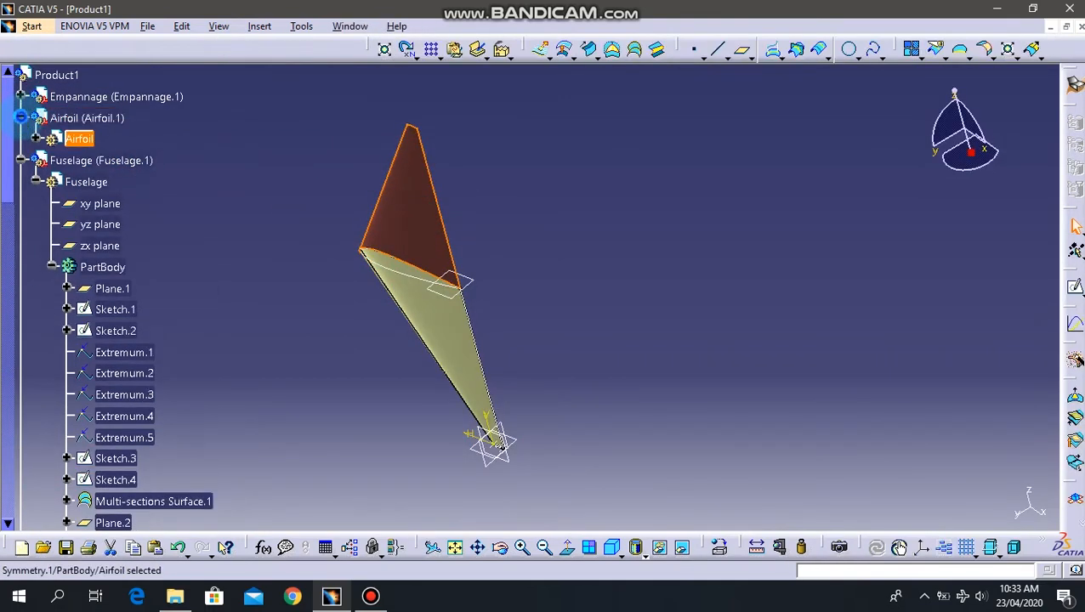
left_click(36, 138)
left_click(504, 172)
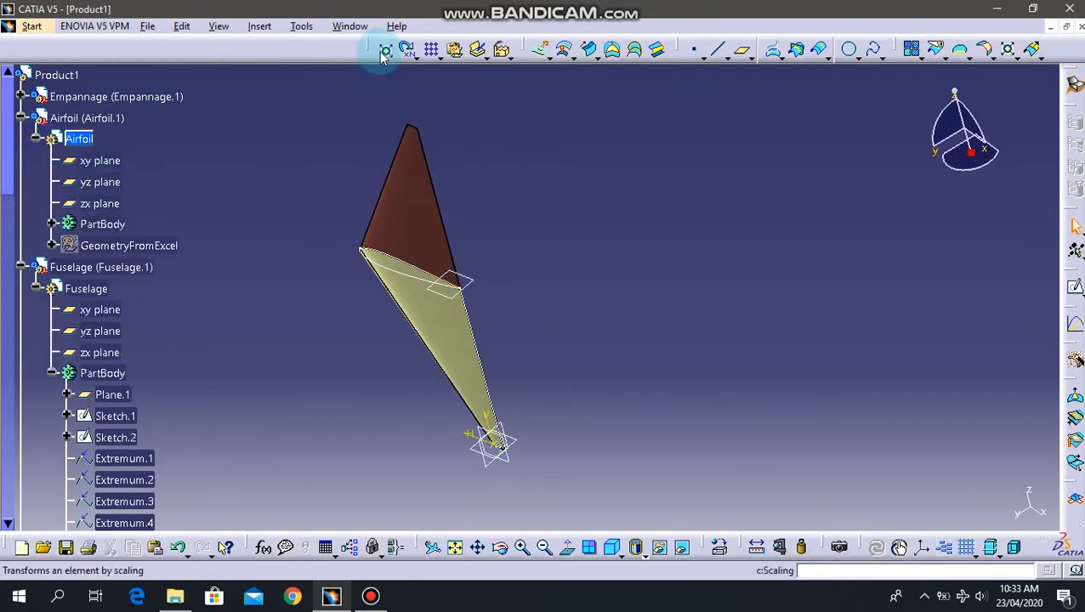
double_click(84, 224)
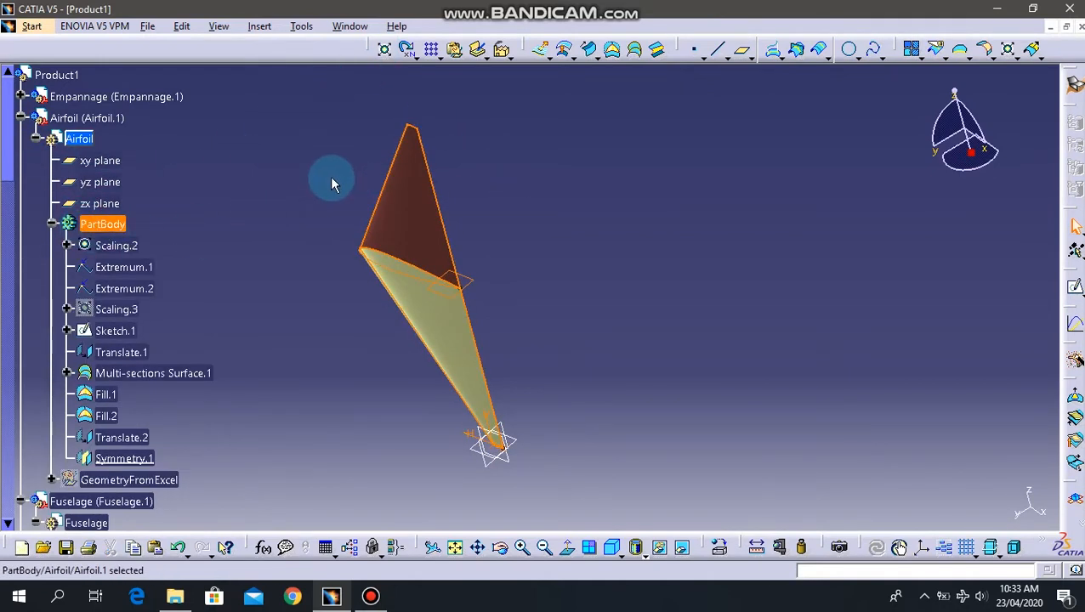
Try to scale the Airfoil's whole PartBody by a ratio of 0.1 about Extremum.2, and delete the resulting scaling feature.
left_click(387, 51)
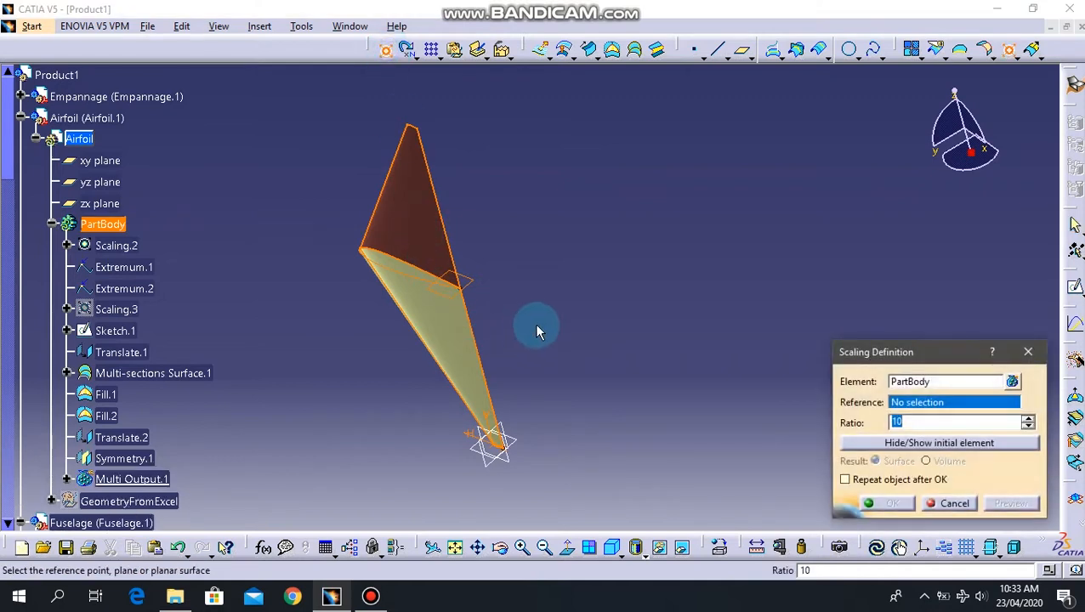
middle_click_drag(510, 460, 504, 258, "ctrl")
left_click(454, 381)
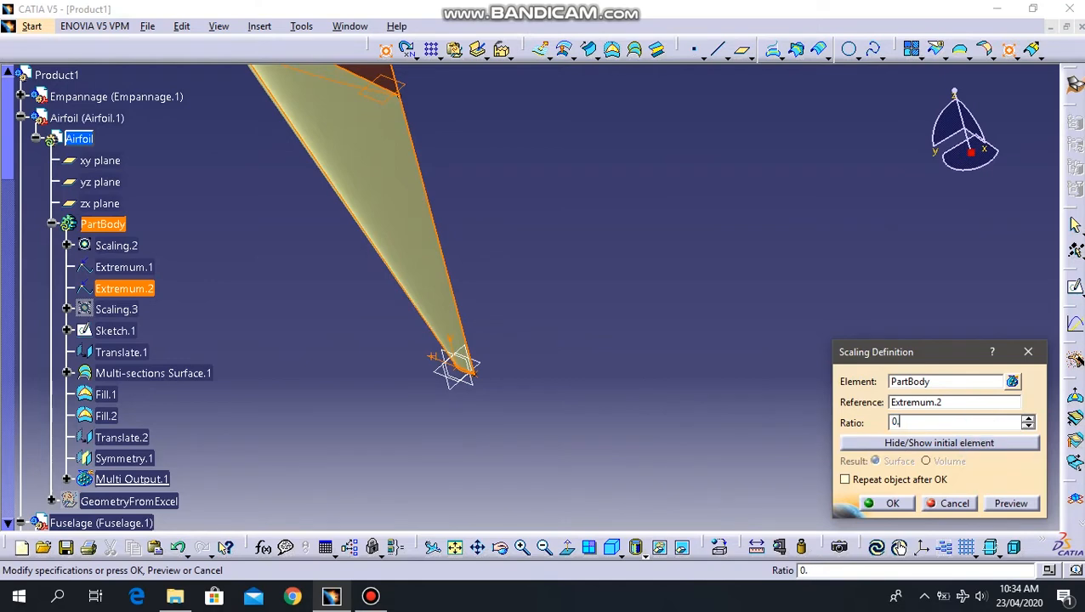
key("Return")
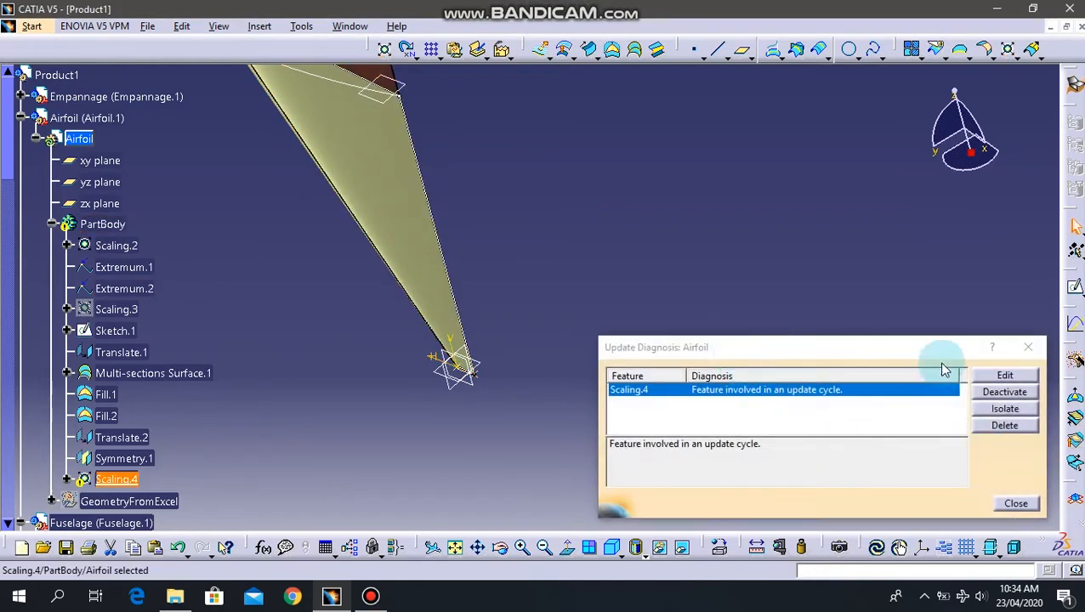
left_click(1028, 347)
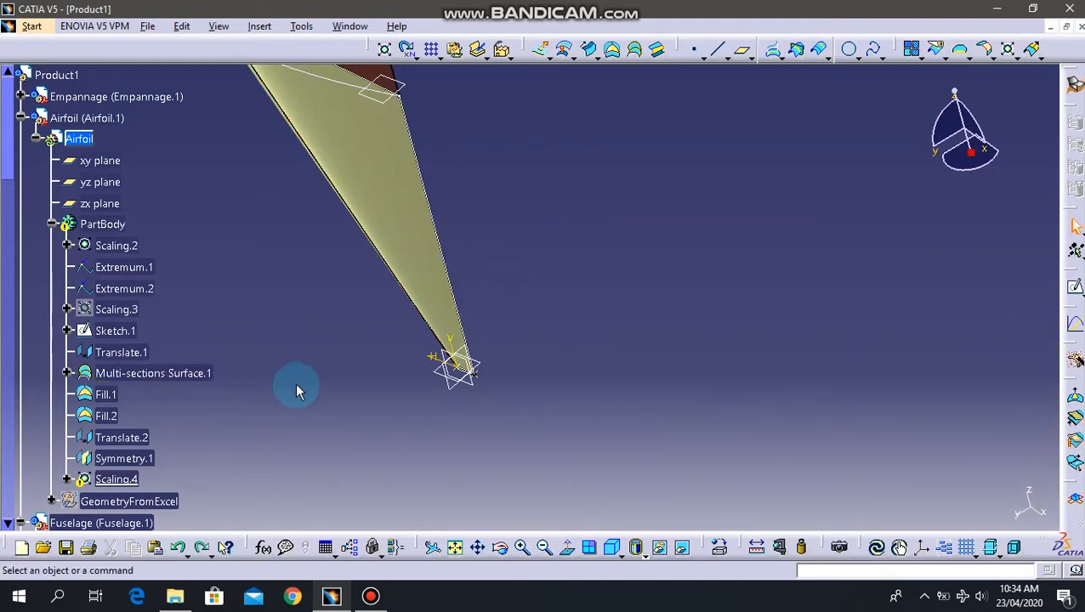
key("Delete")
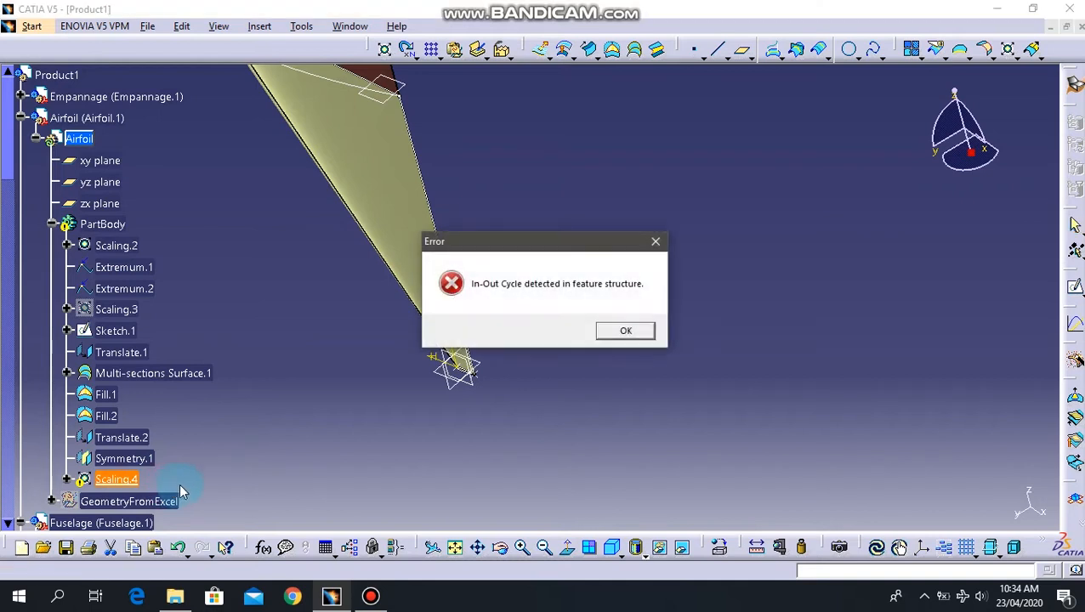
key("Return")
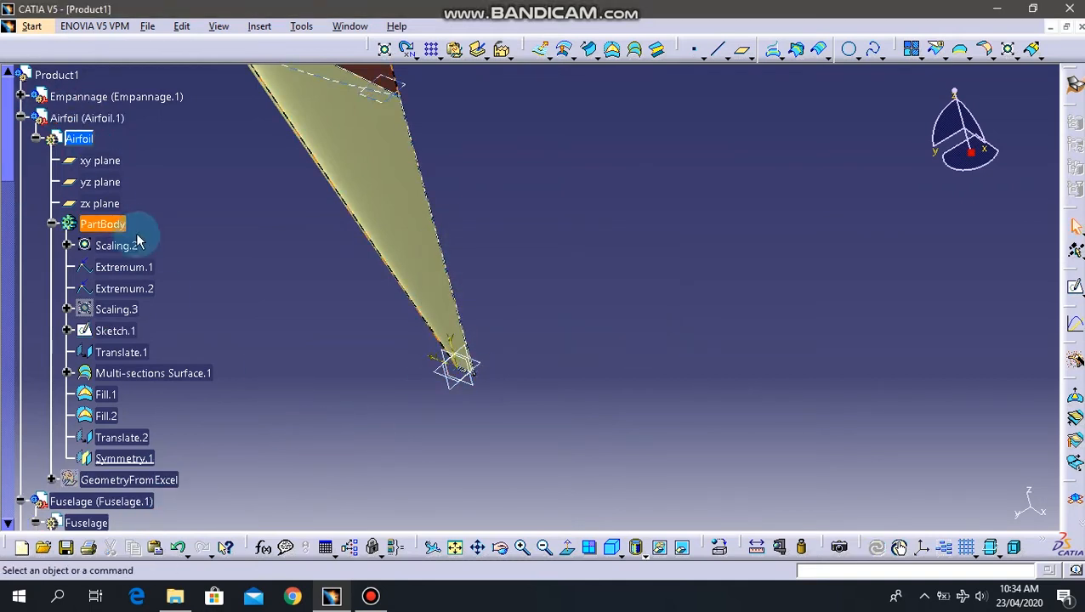
Scale four Airfoil elements, including Multi-sections Surface.1, Fill.2 and Symmetry.1 but not Scaling.2, by a ratio of 0.1 about Extremum.2.
left_click(368, 171)
middle_click_drag(474, 247, 532, 544)
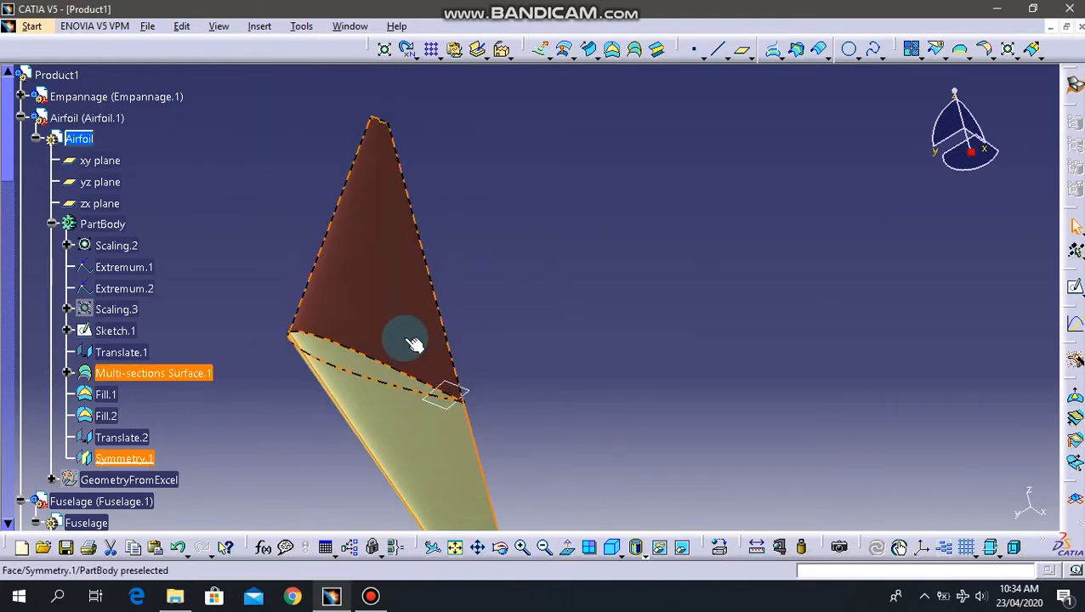
left_click(393, 327, "ctrl")
mouse_move(545, 395)
middle_mouse_down()
mouse_move(540, 196)
mouse_move(537, 428)
mouse_move(503, 288)
mouse_move(472, 374)
mouse_move(508, 266)
mouse_move(294, 322)
middle_mouse_up()
middle_click_drag(470, 272, 528, 402)
middle_click_drag(495, 350, 524, 156)
middle_click_drag(274, 407, 500, 302)
middle_click_drag(443, 417, 556, 156)
middle_click_drag(604, 296, 571, 255)
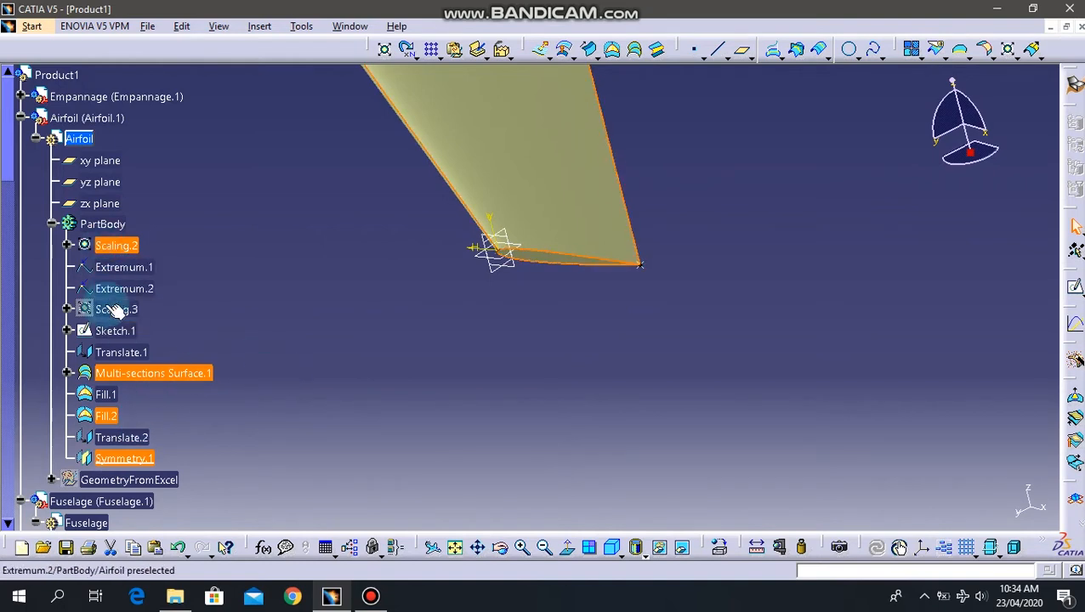
left_click(127, 245, "ctrl")
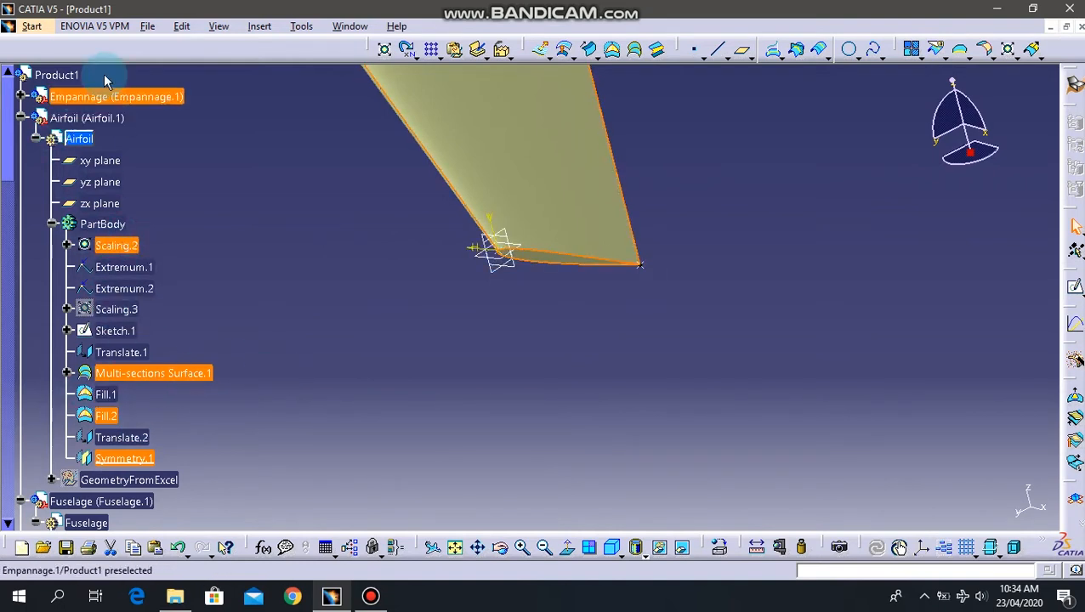
left_click(385, 53)
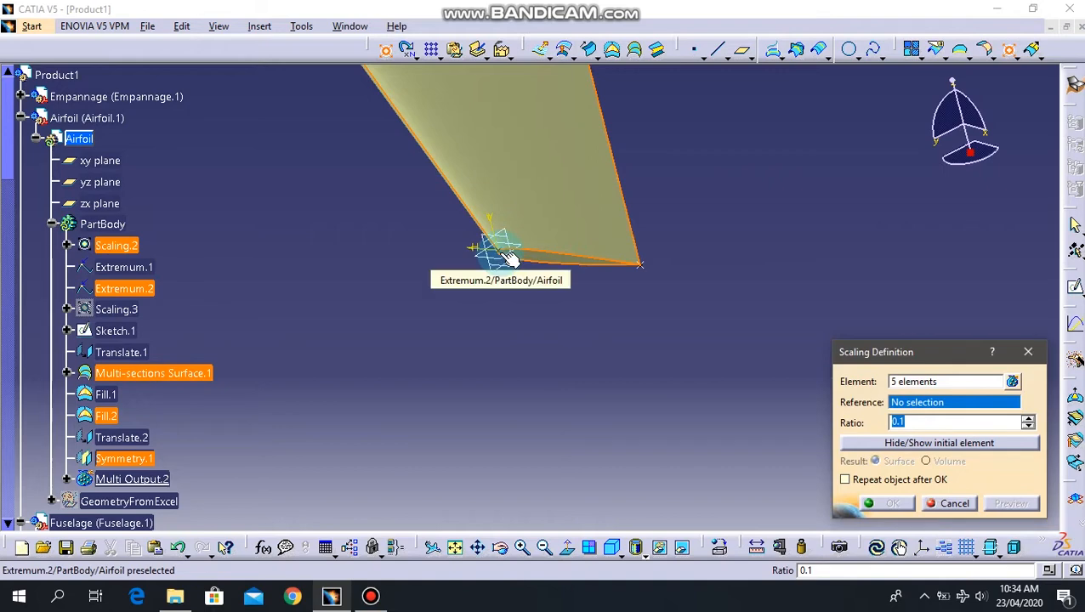
left_click(1028, 351)
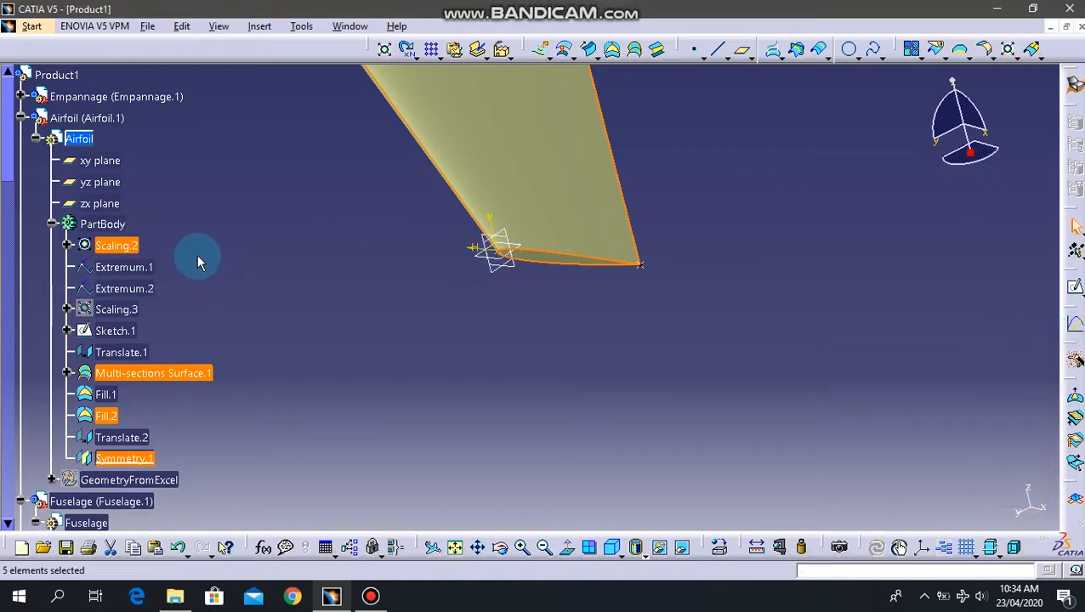
left_click(385, 53)
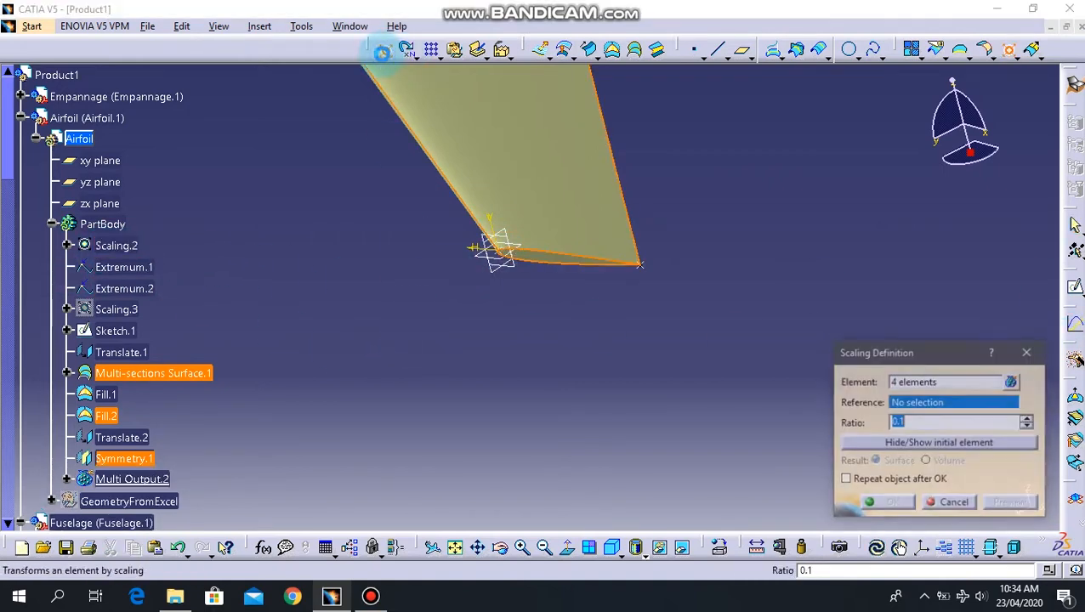
left_click(502, 255)
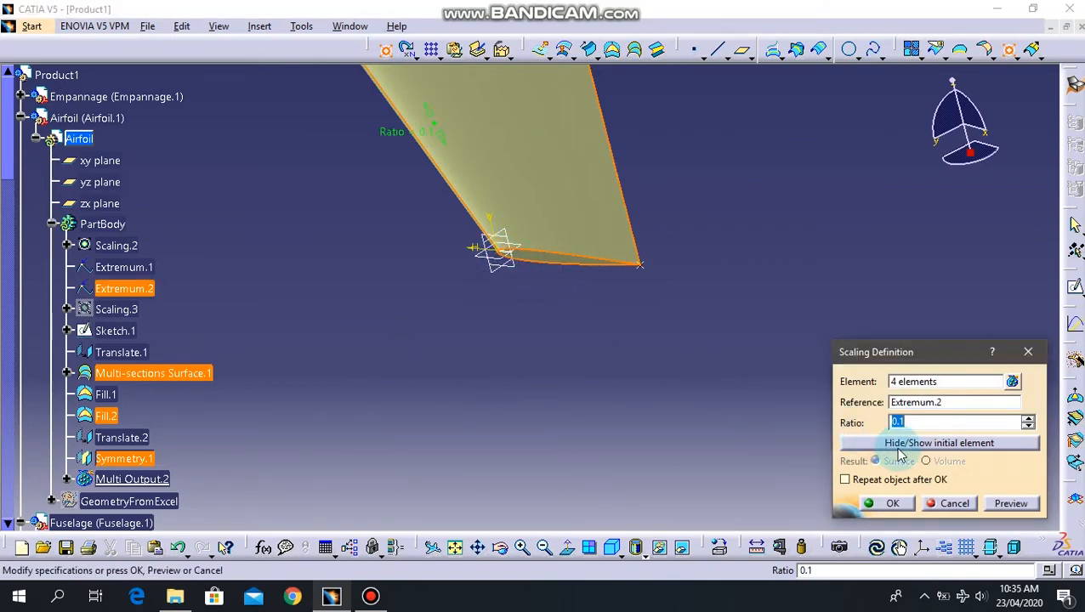
left_click(887, 503)
Hide the original full-size Airfoil elements Multi-sections Surface.1, Symmetry.1, Translate.1, Fill.1 and Sketch.1.
middle_click_drag(658, 282, 699, 480)
middle_click_drag(641, 342, 632, 254)
right_click(502, 209)
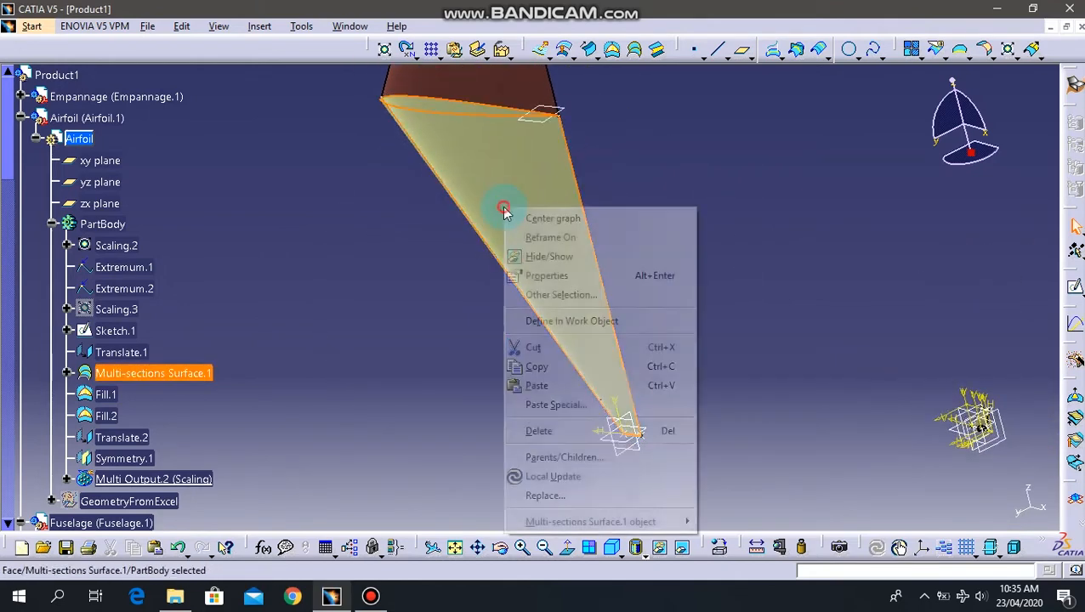
left_click(544, 256)
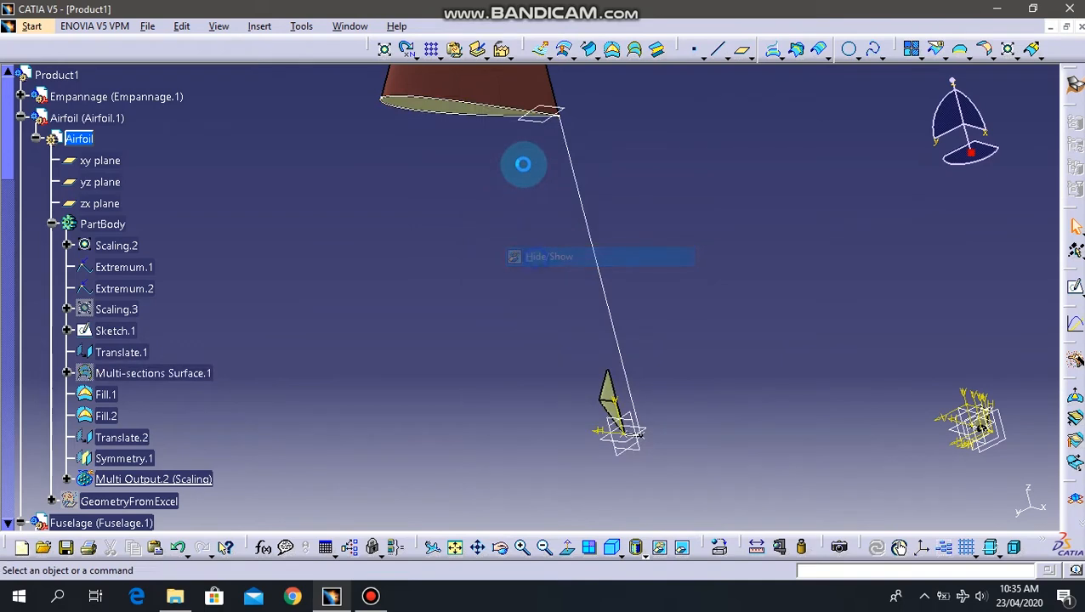
right_click(528, 103)
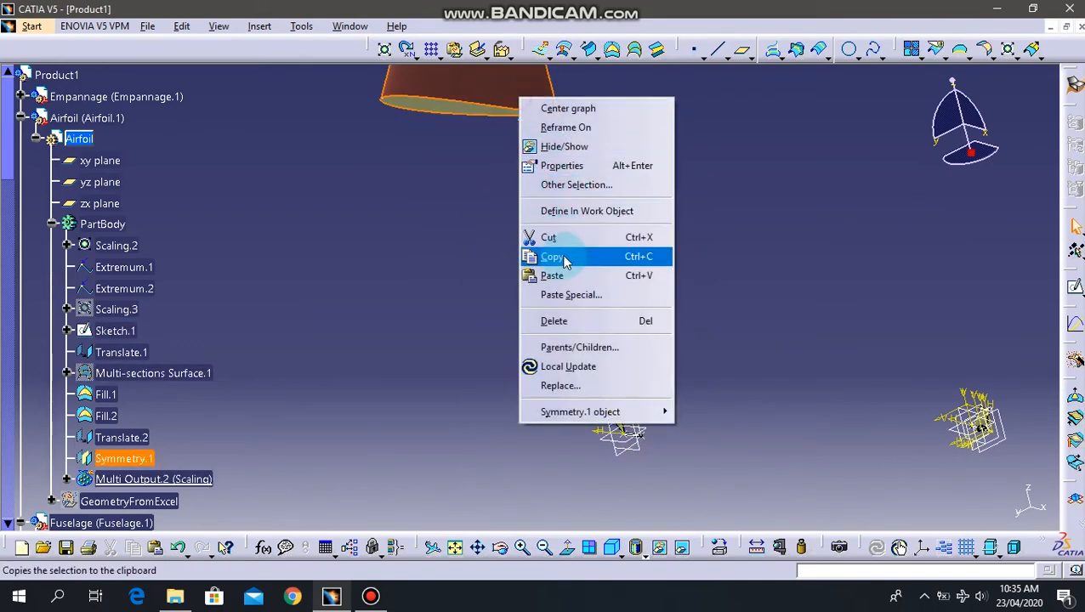
left_click(561, 146)
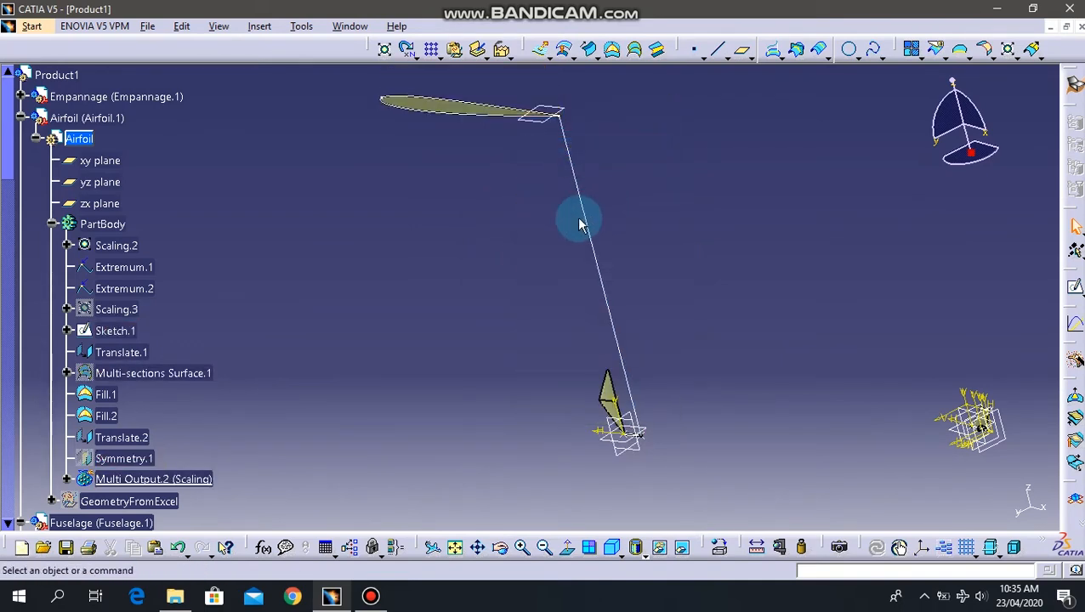
right_click(473, 112)
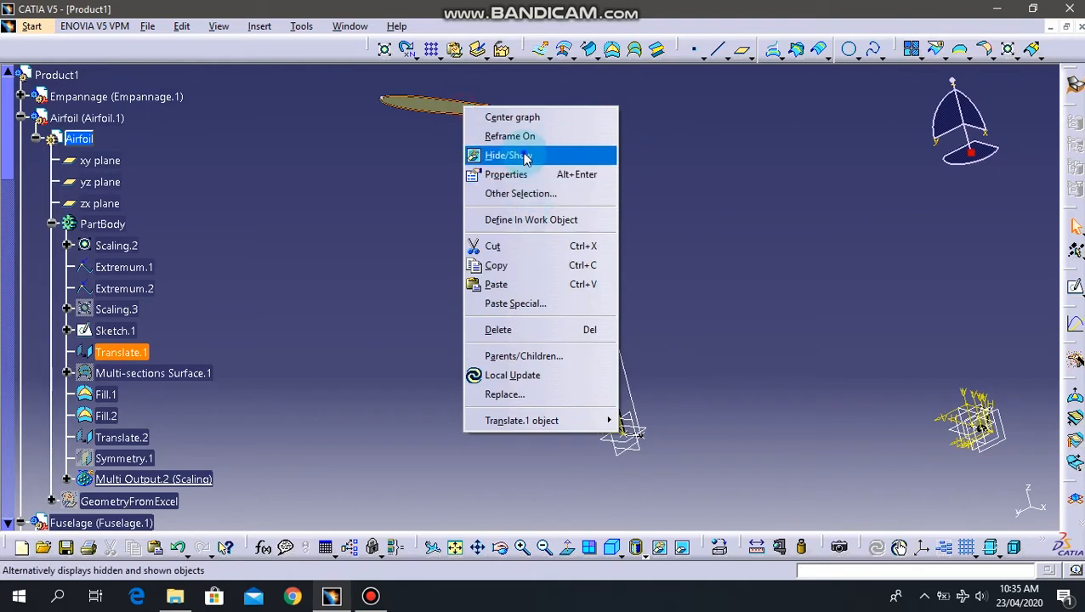
left_click(495, 155)
right_click(482, 120)
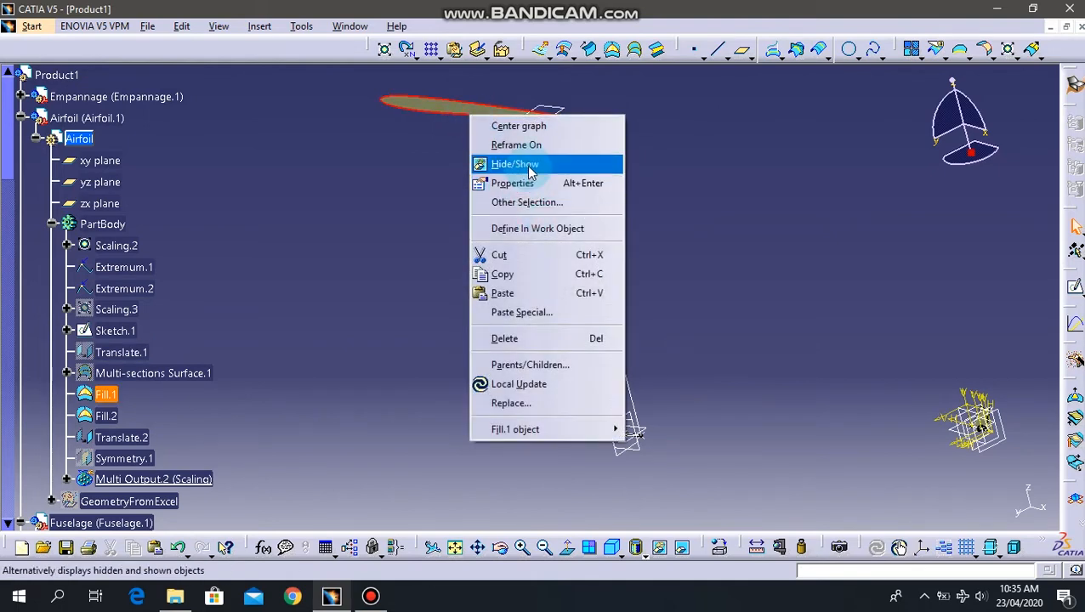
left_click(523, 162)
right_click(583, 213)
left_click(639, 262)
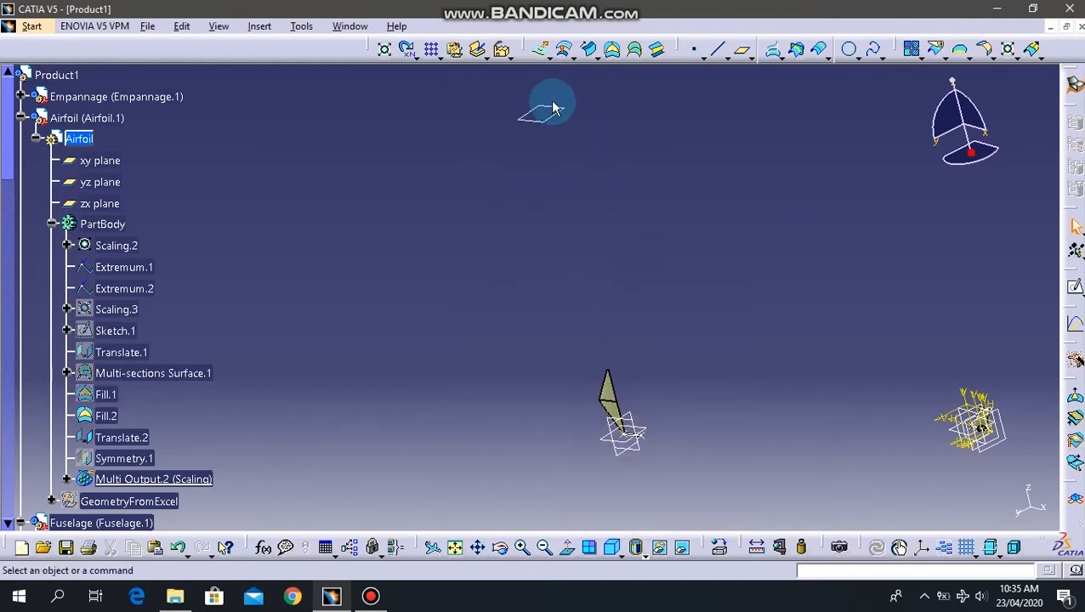
Hide the remaining original Airfoil elements, including Translate.2, Fill.2 and Scaling.2, leaving the scaled copy displayed.
right_click(550, 107)
left_click(595, 155)
middle_click_drag(712, 372, 601, 380)
middle_click_drag(652, 387, 625, 323, "ctrl")
right_click(597, 296)
left_click(653, 305)
middle_click_drag(700, 387, 468, 131)
right_click(467, 128)
left_click(514, 172)
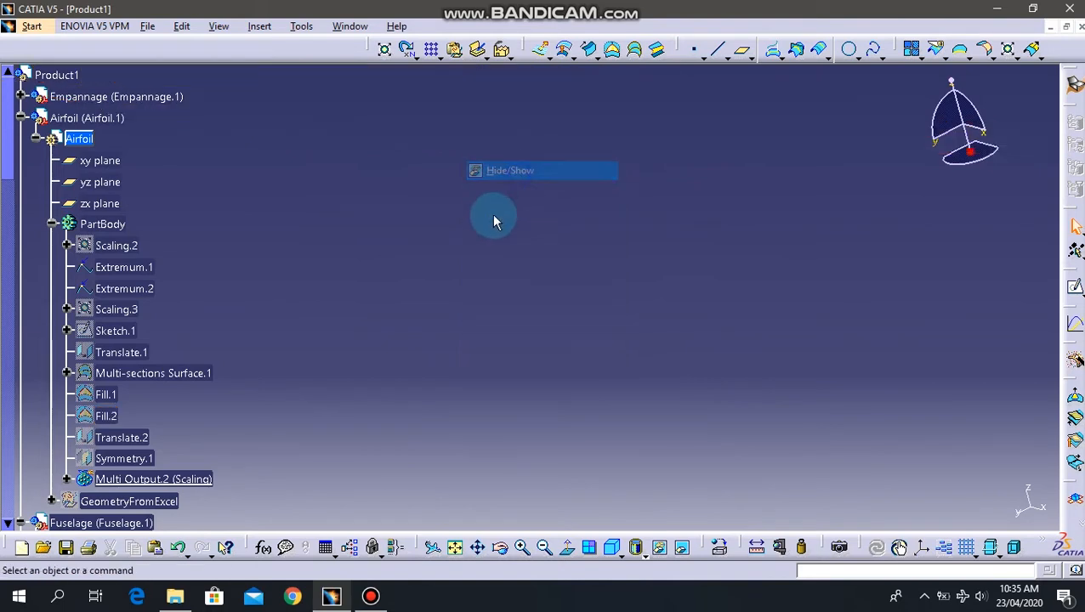
middle_click_drag(492, 216, 693, 308, "ctrl")
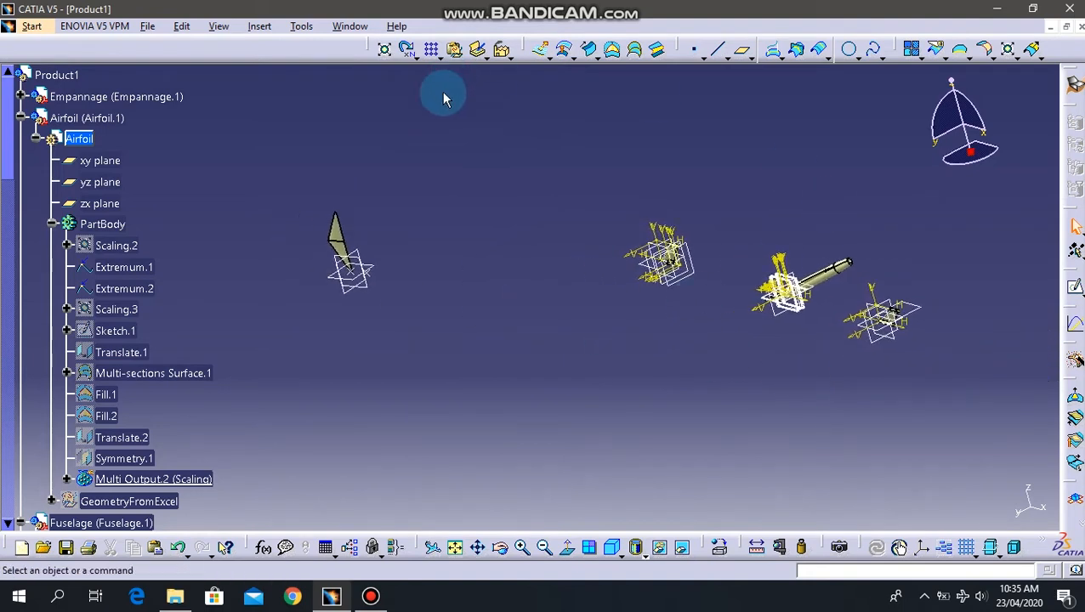
Activate Product1 and move the Fuselage along the X axis until it lies close to the scaled Airfoil.
double_click(66, 74)
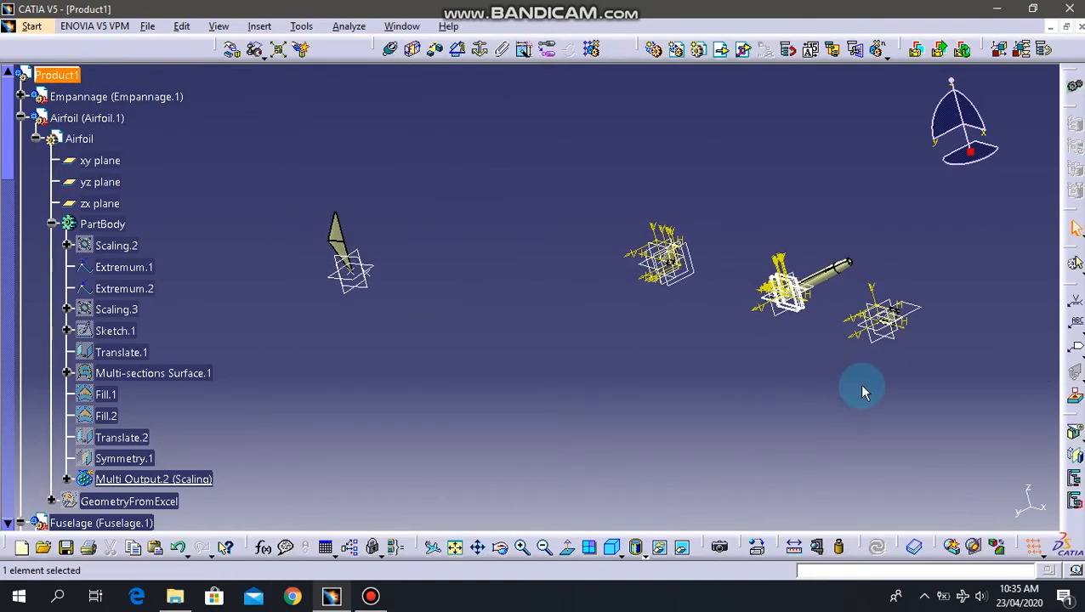
left_click(251, 53)
left_click_drag(812, 293, 379, 195)
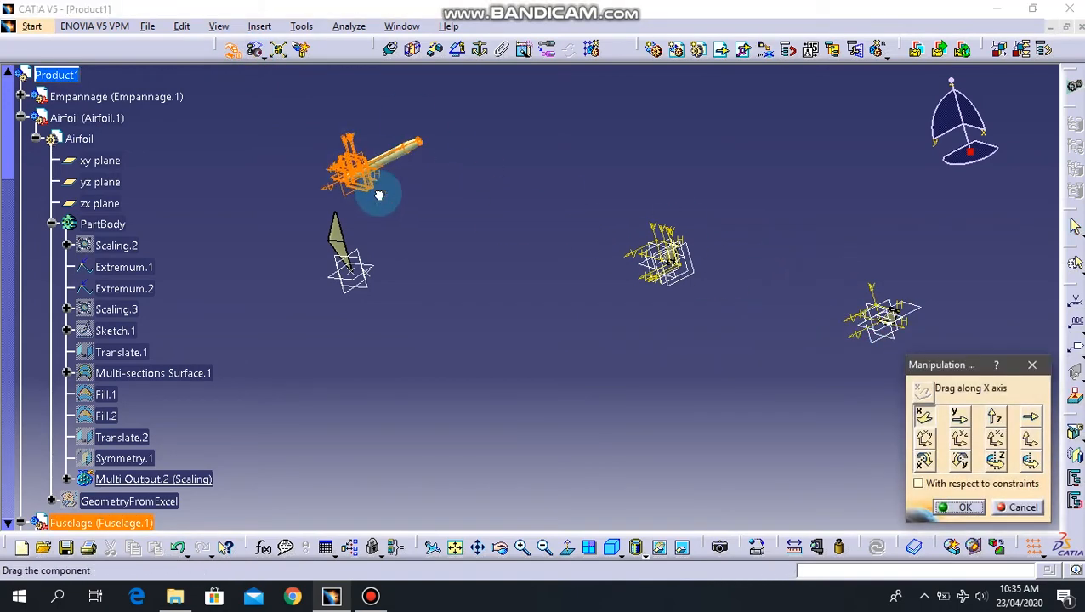
left_click(971, 508)
Set the ratio of the Airfoil's Multi Output.2 scaling to 0.2.
middle_click_drag(500, 273, 576, 263)
scroll(182, 323, "down", 3)
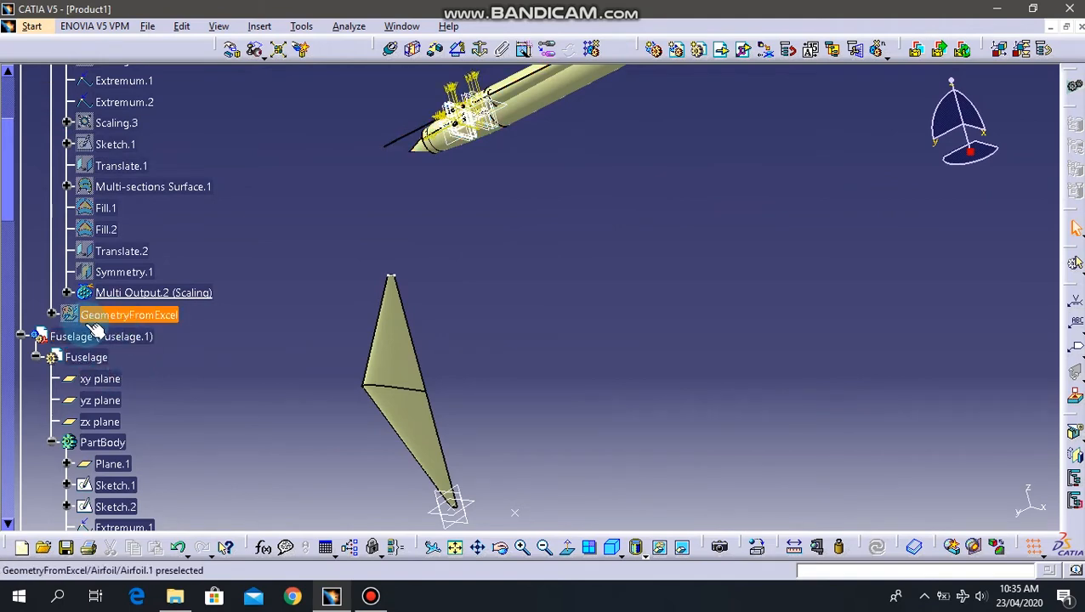
scroll(94, 330, "down", 2)
scroll(111, 340, "up", 3)
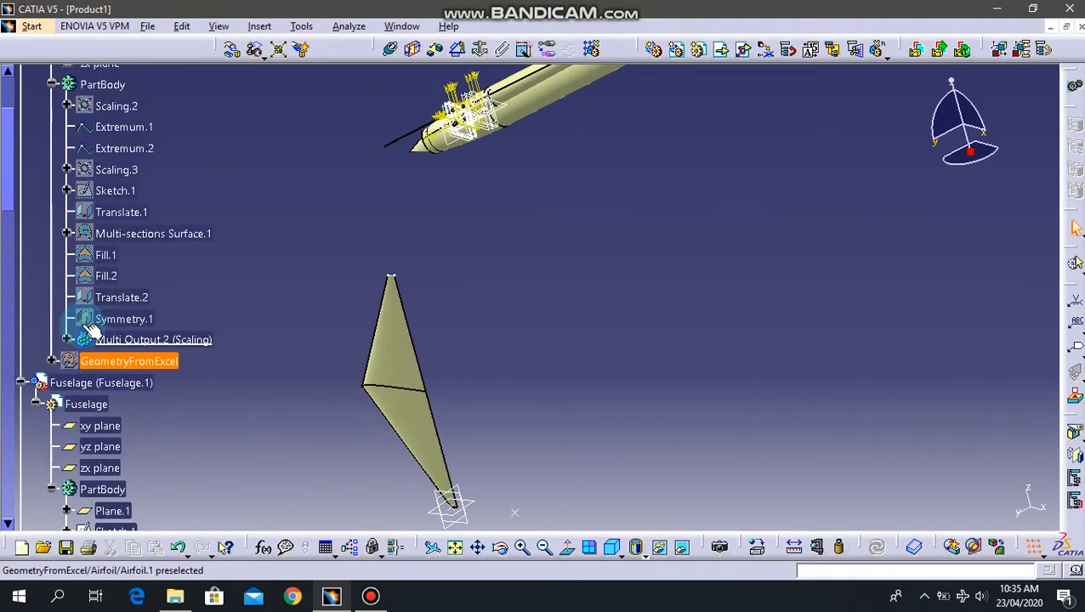
left_click(67, 340)
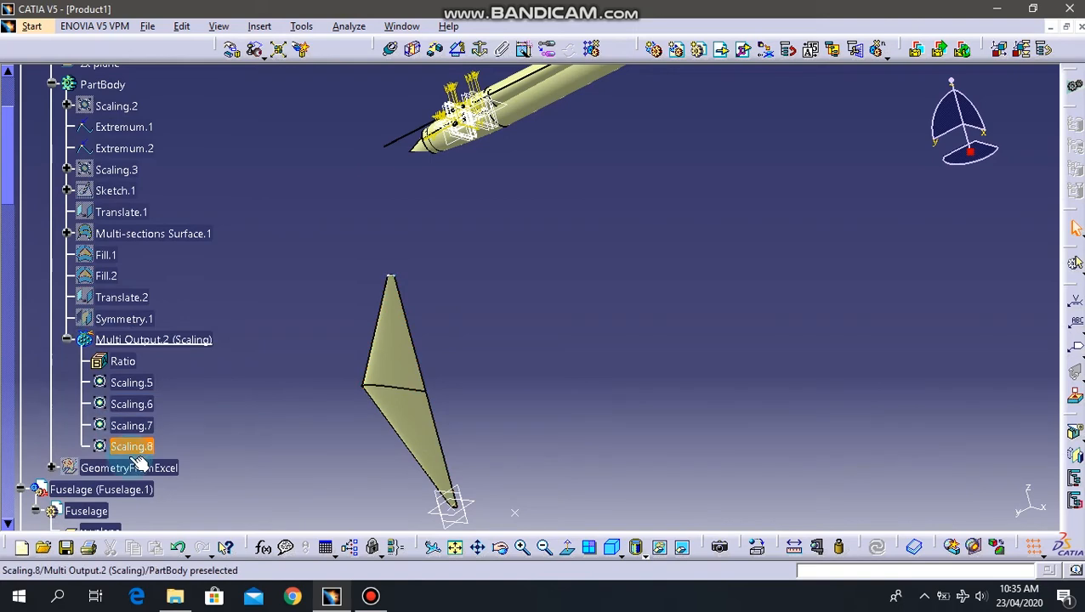
scroll(201, 339, "up", 1)
middle_click_drag(201, 340, 212, 377)
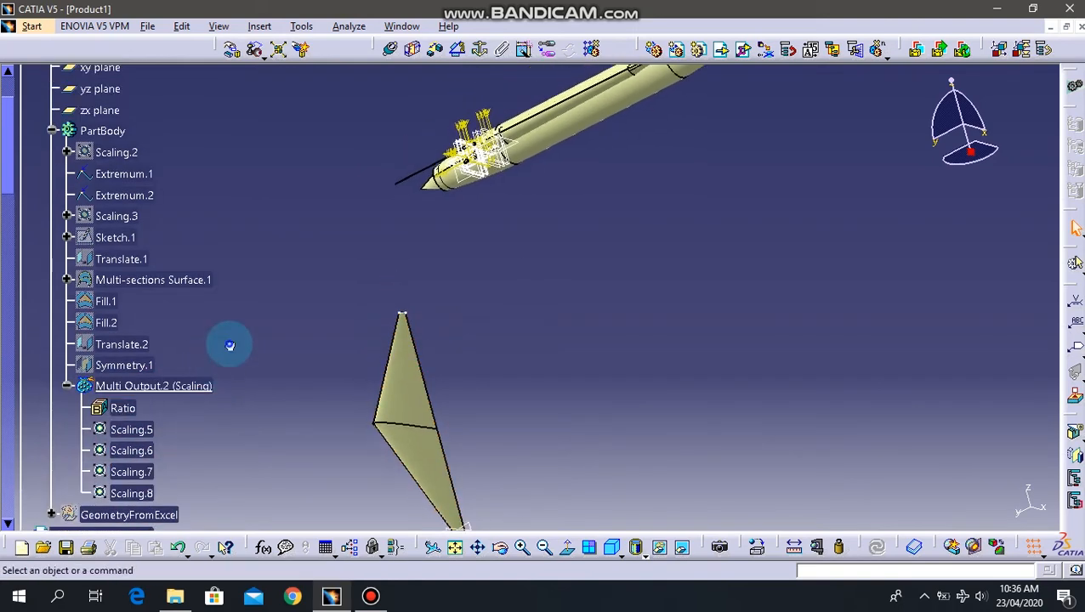
double_click(159, 388)
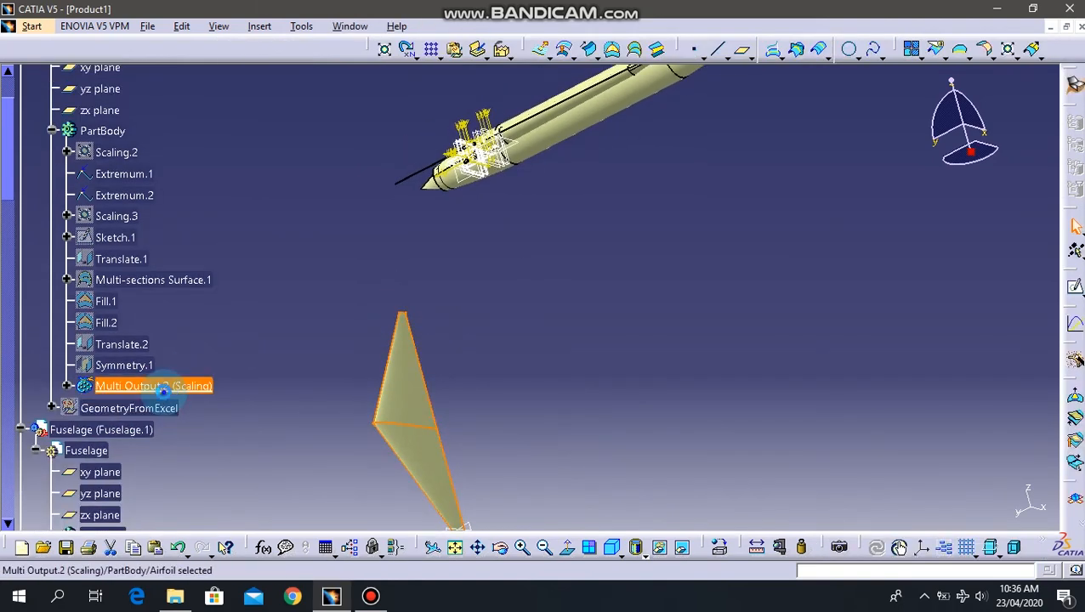
left_click(900, 415)
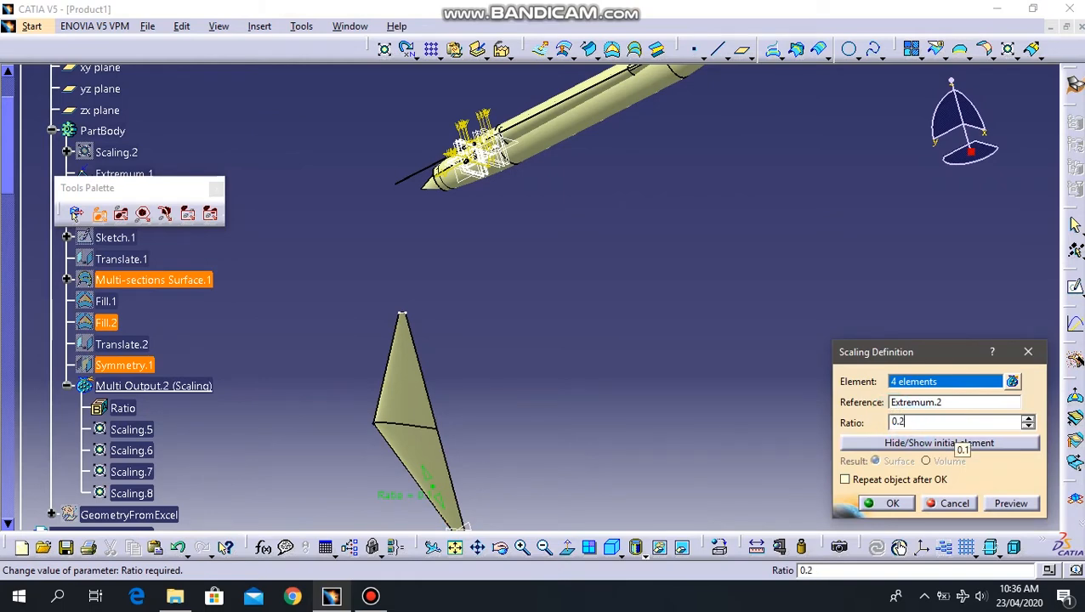
key("Return")
middle_click_drag(378, 240, 393, 303)
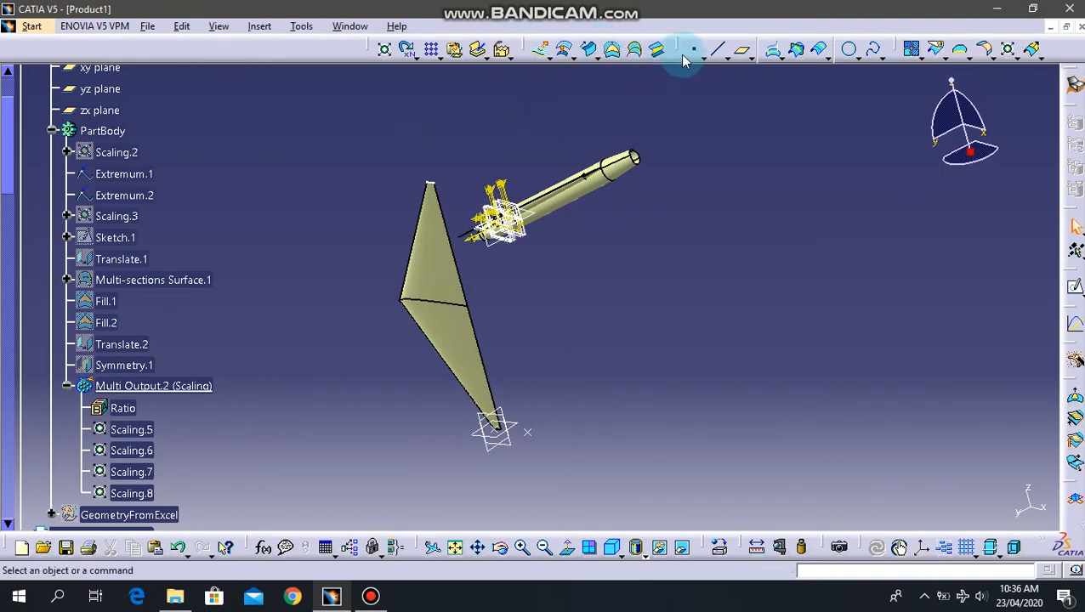
scroll(97, 115, "up", 3)
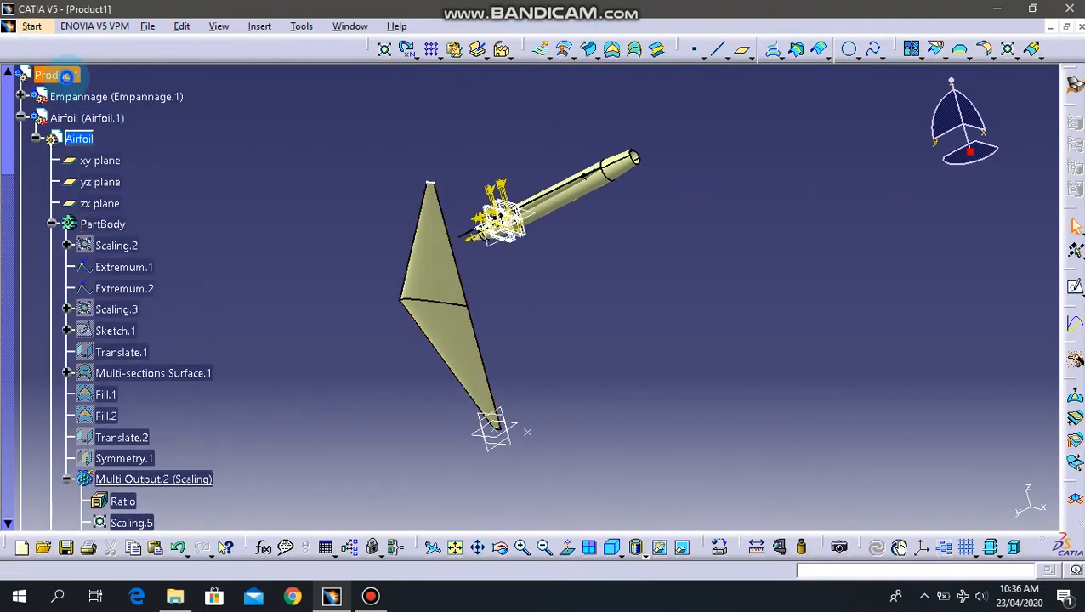
double_click(67, 76)
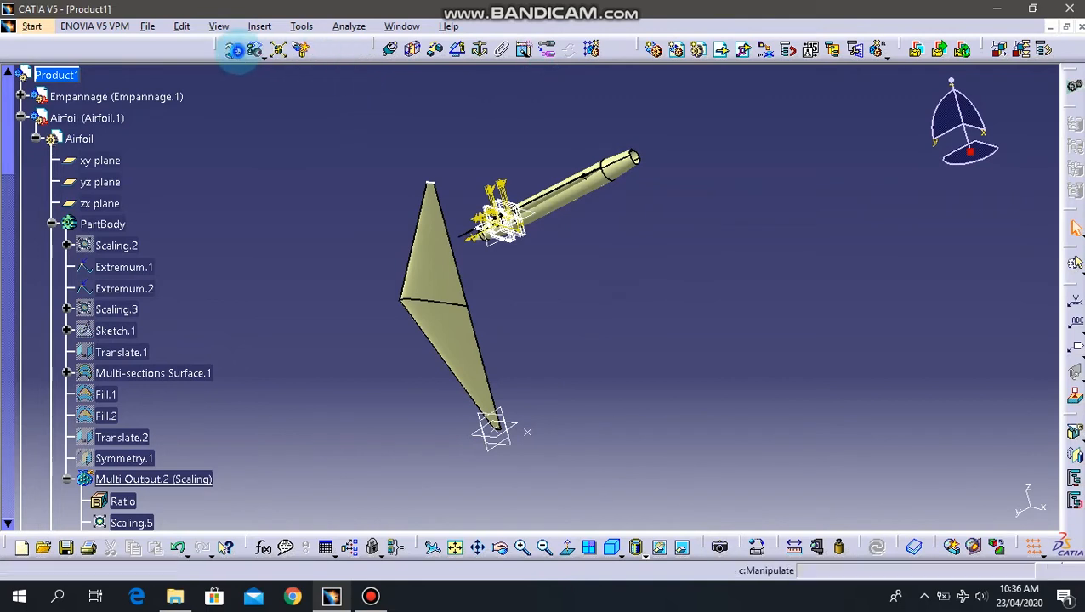
left_click(232, 48)
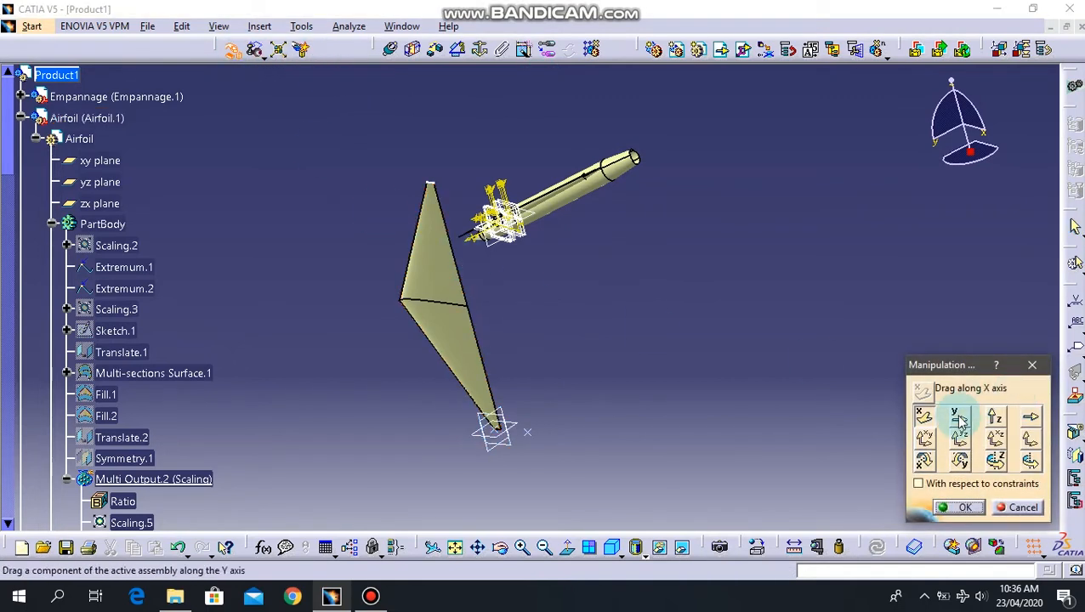
left_click(1029, 460)
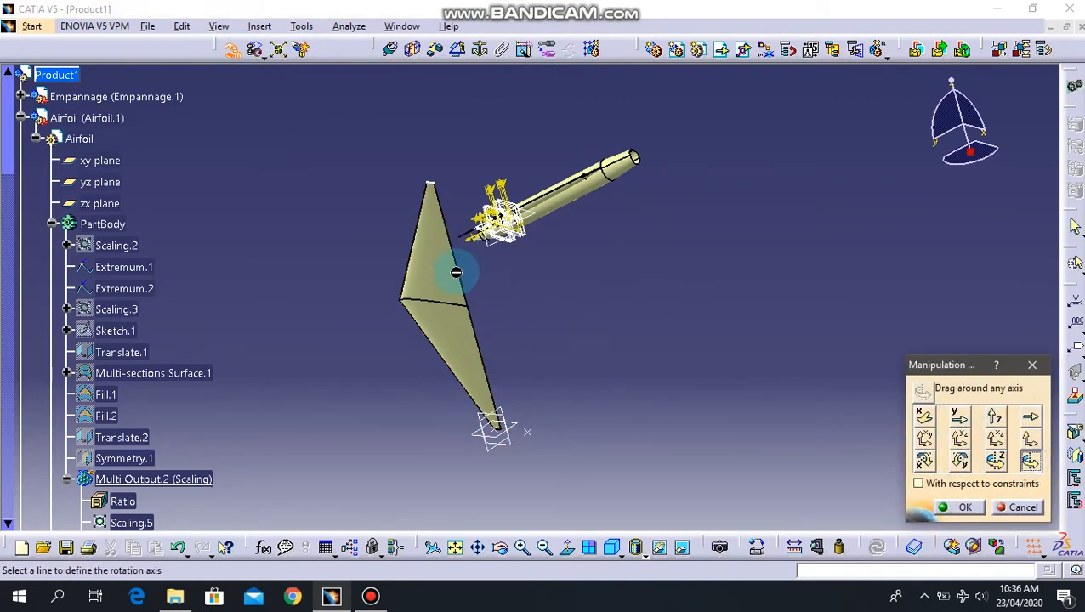
left_click(1030, 366)
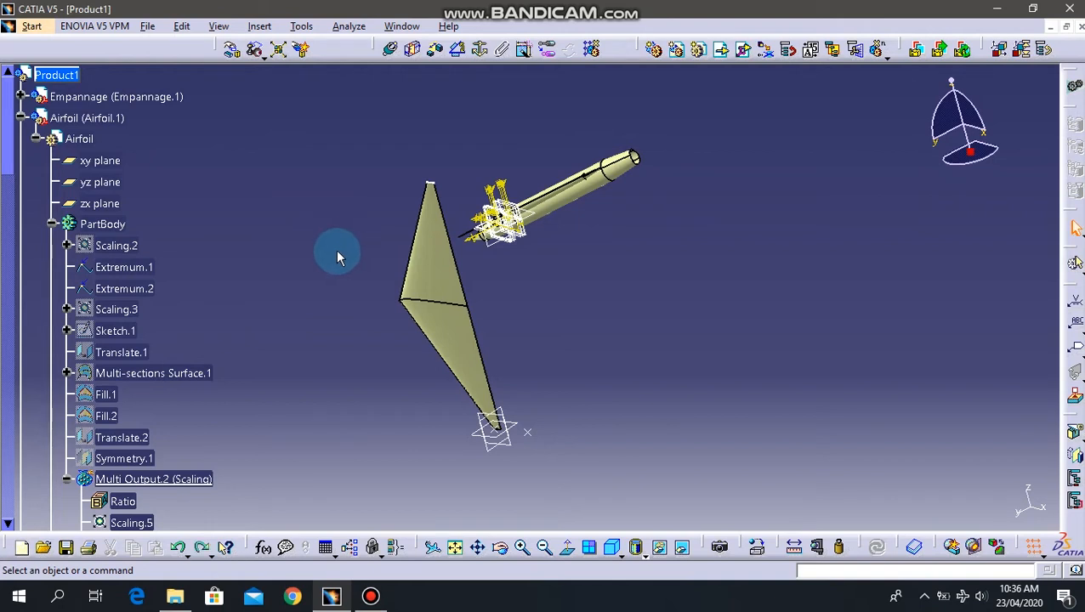
Undo the Airfoil's Multi Output.2 scaling and the edits made after it, including the hiding of original elements and the Fuselage move.
key("ctrl+z")
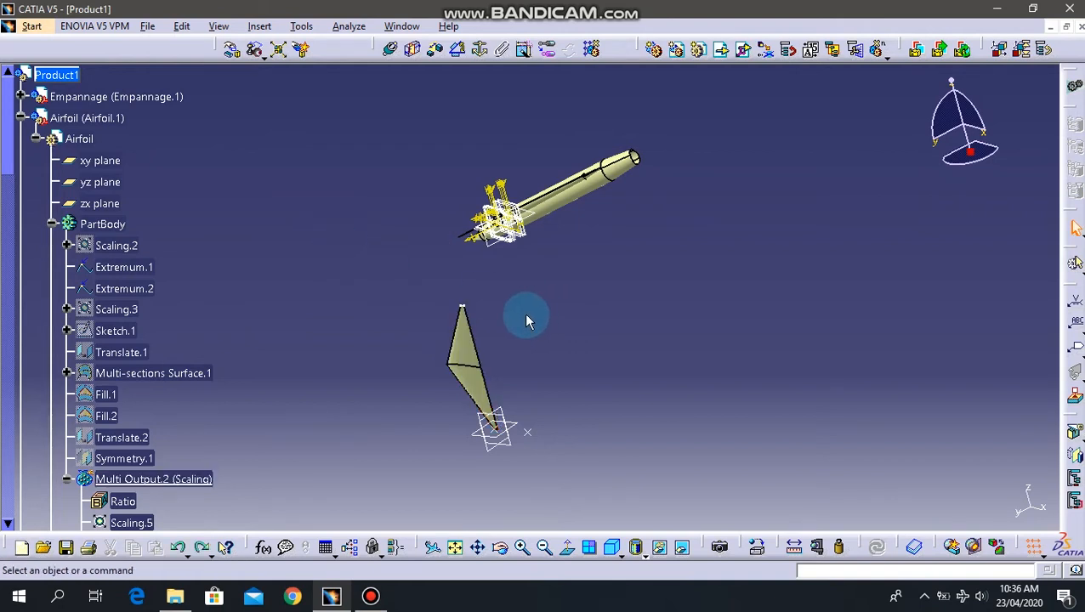
key("ctrl+z")
key("ctrl+z")
key("ctrl+z")
left_click(529, 208)
middle_click_drag(529, 207, 527, 293)
middle_click_drag(508, 246, 557, 347)
left_click(547, 323)
scroll(314, 309, "down", 3)
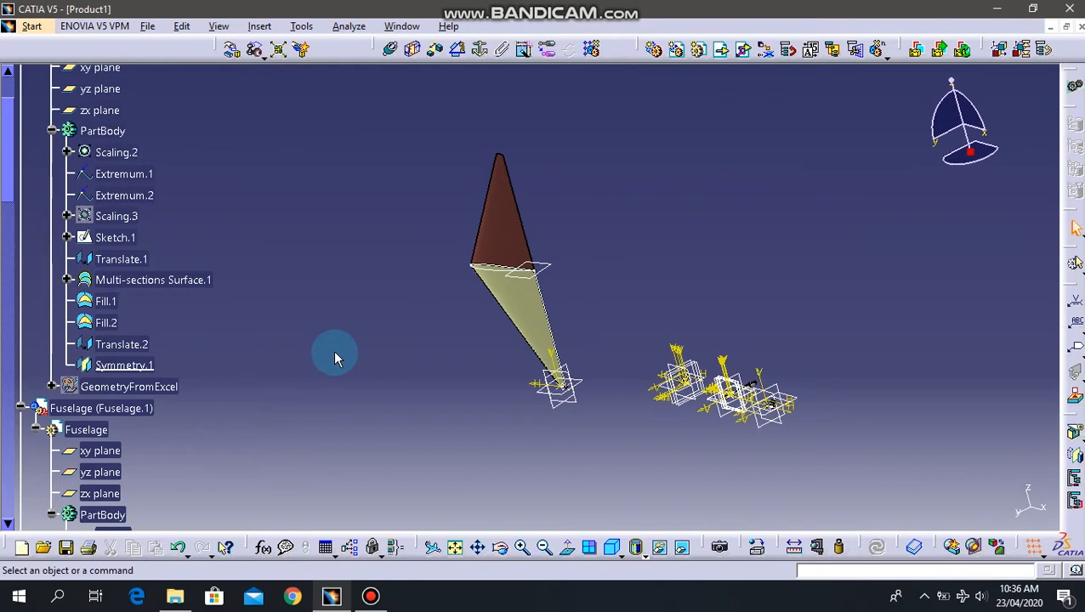
Activate the Airfoil part for editing and expand its PartBody to list the features.
middle_click_drag(581, 259, 579, 195, "ctrl")
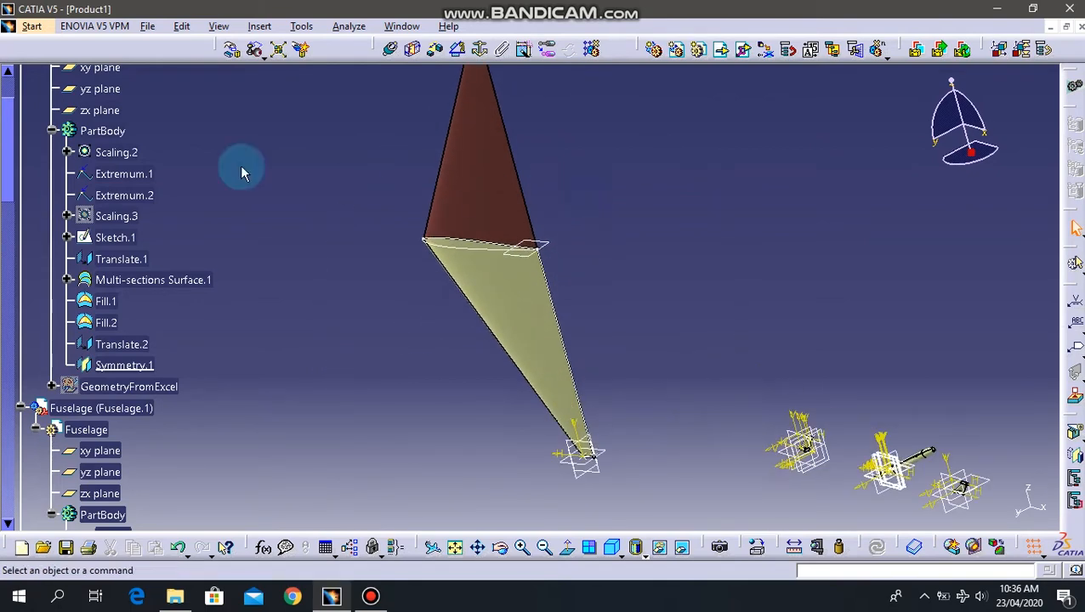
scroll(161, 286, "up", 4)
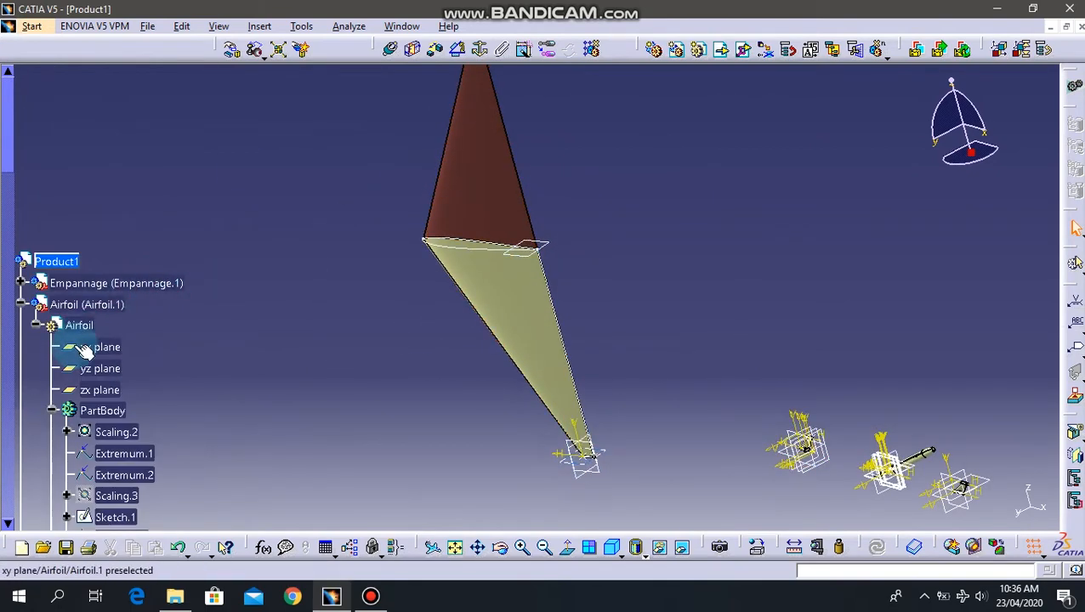
double_click(79, 326)
double_click(121, 411)
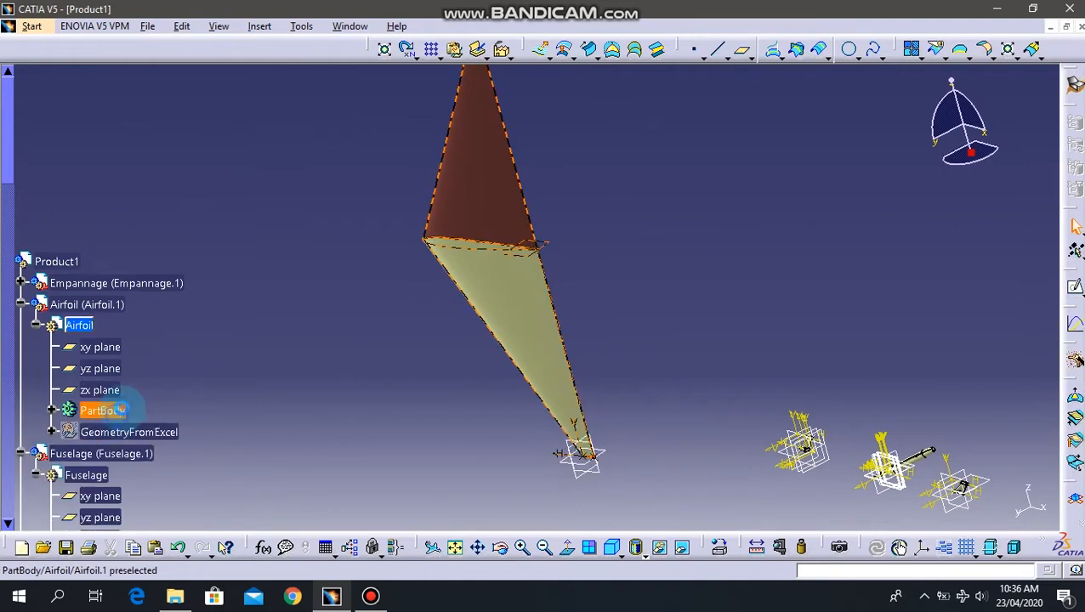
left_click(53, 411)
scroll(158, 382, "down", 3)
left_click(582, 132)
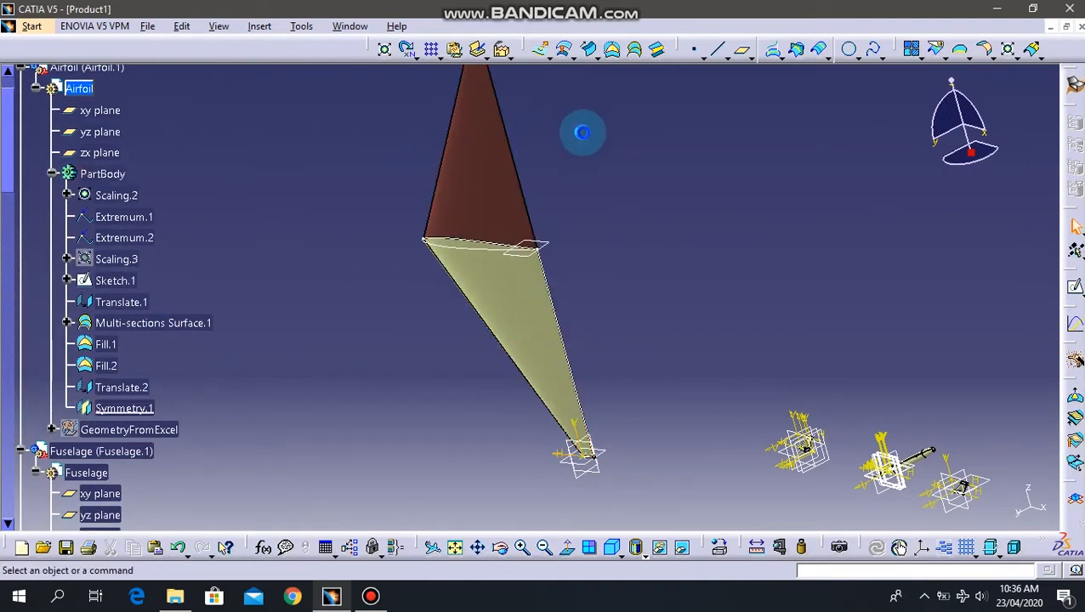
left_click(385, 49)
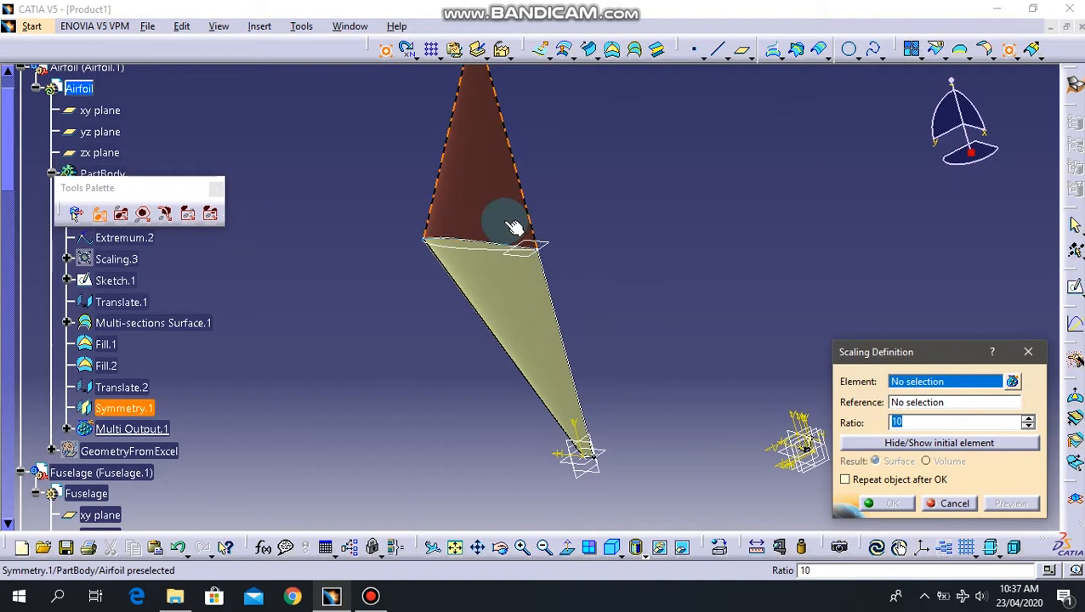
left_click(477, 191)
left_click(526, 322)
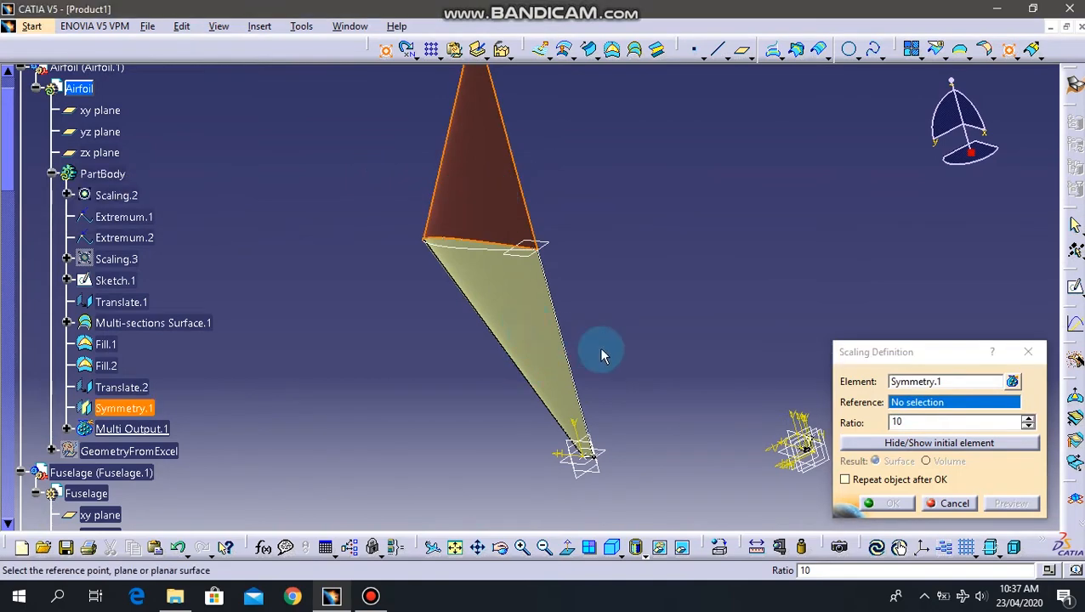
left_click(1026, 352)
Scale Symmetry.1, Multi-sections Surface.1 and Sketch.1 together about the point Extremum.2 with a ratio of 0.2.
left_click(485, 182)
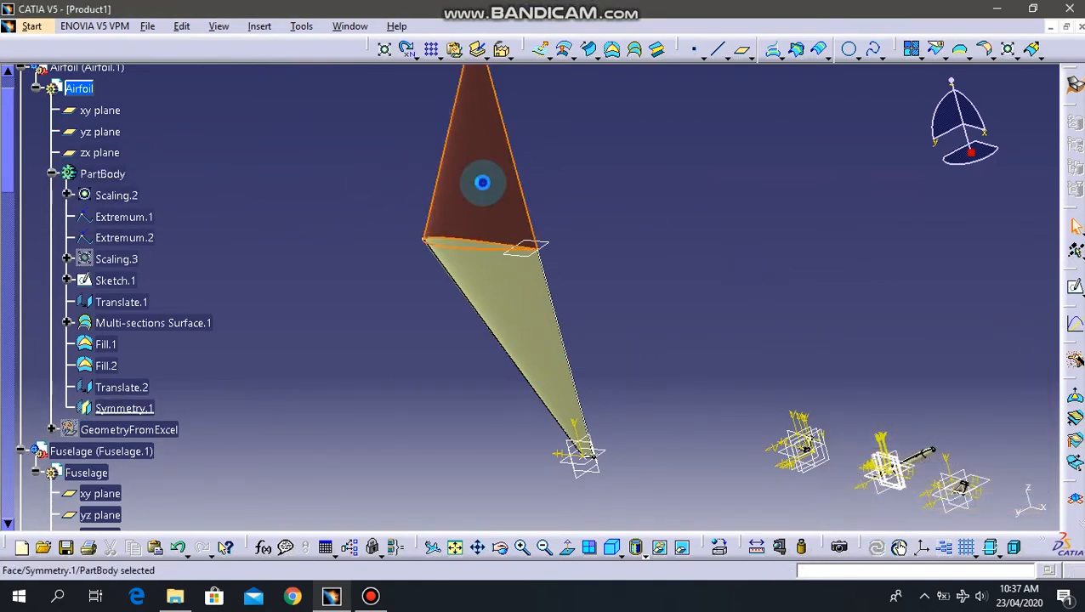
left_click(537, 333, "ctrl")
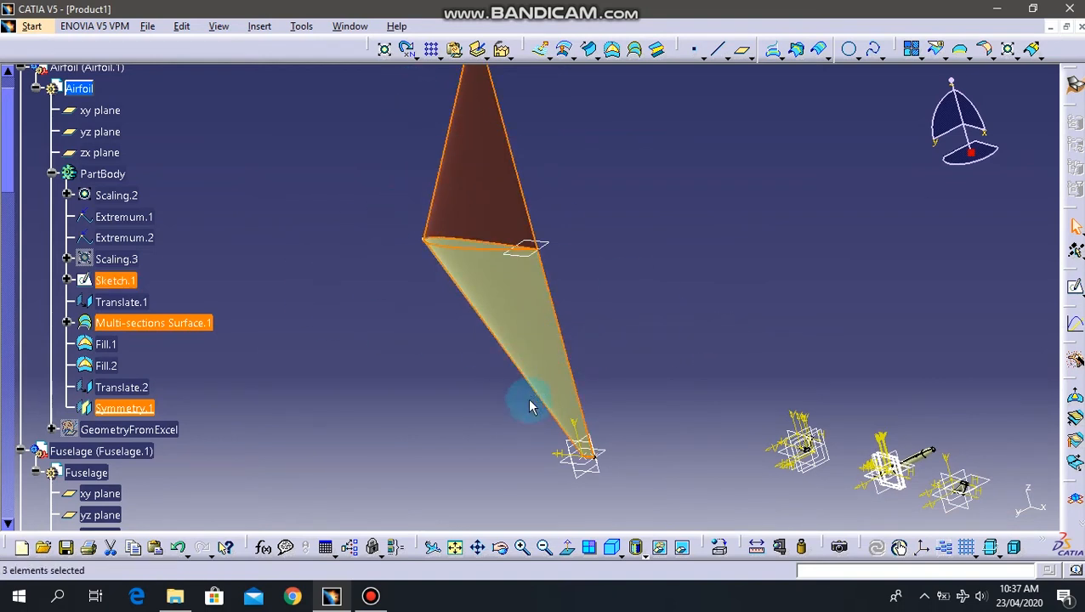
left_click(229, 314)
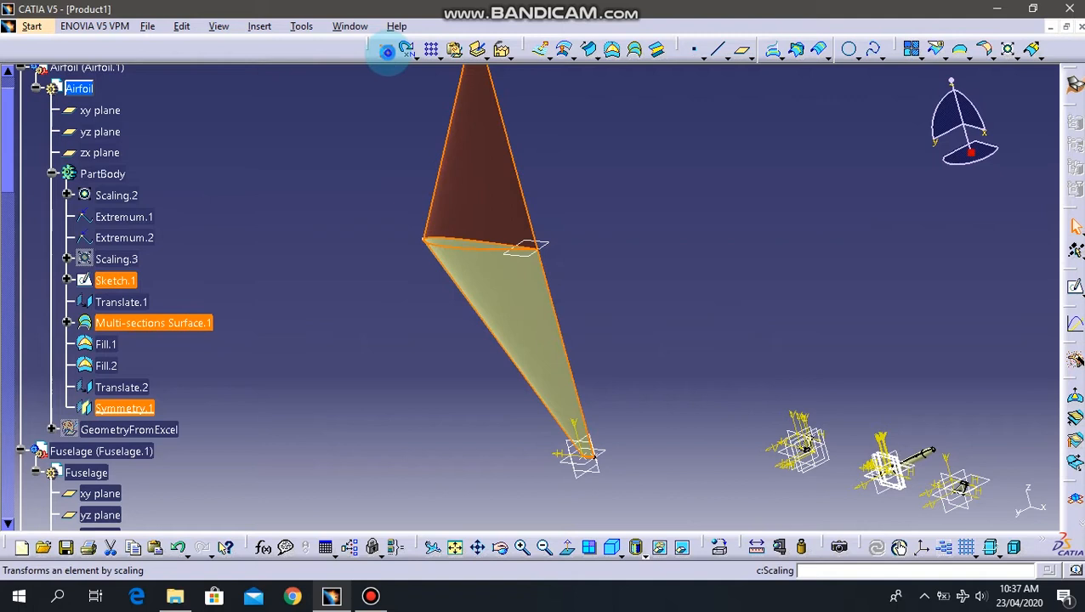
left_click(387, 53)
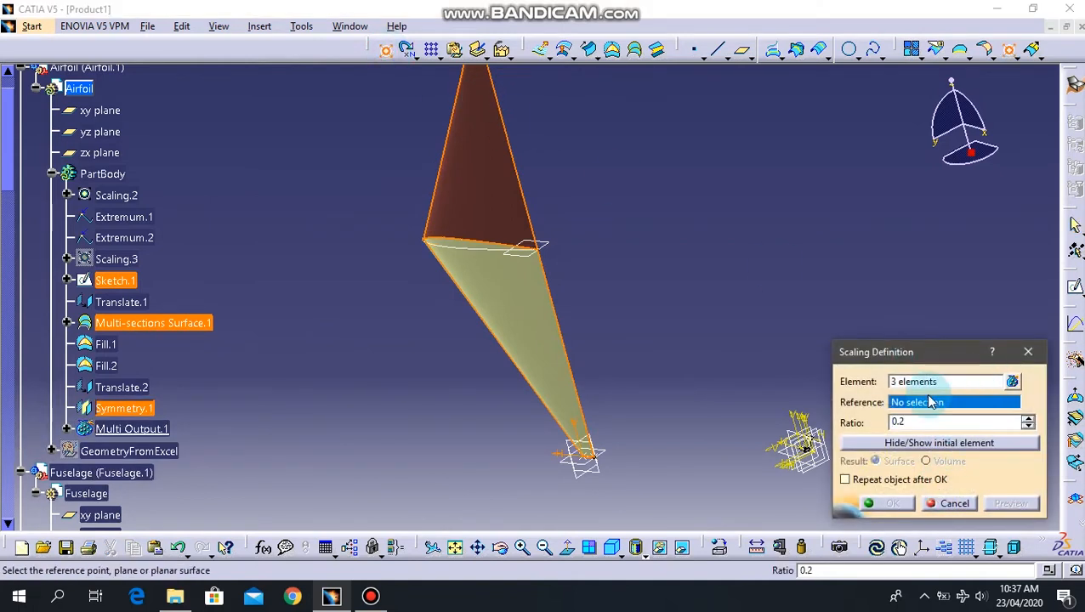
left_click(593, 464)
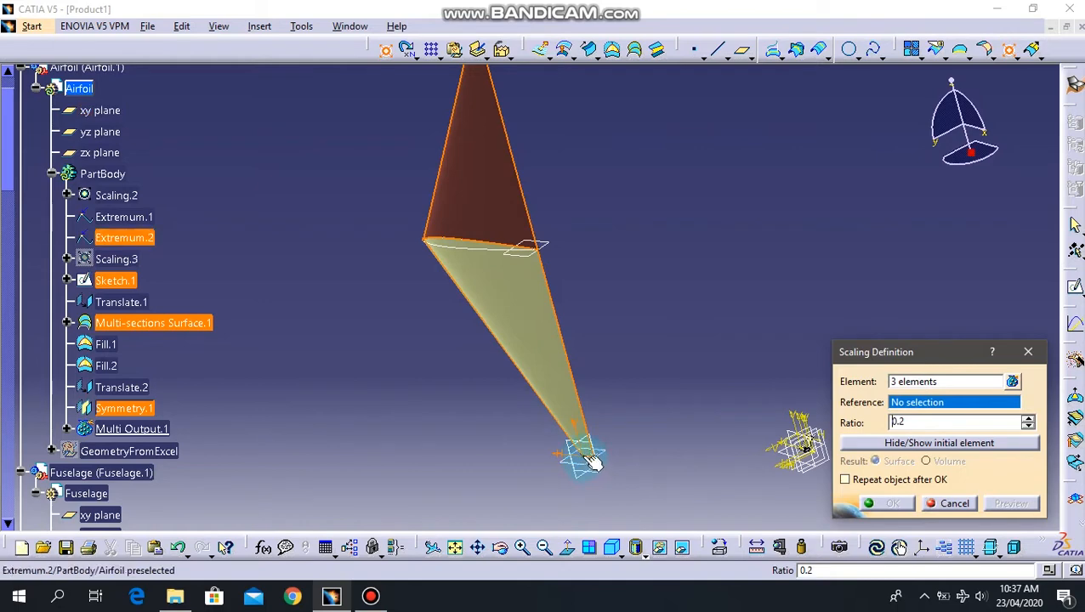
left_click(891, 505)
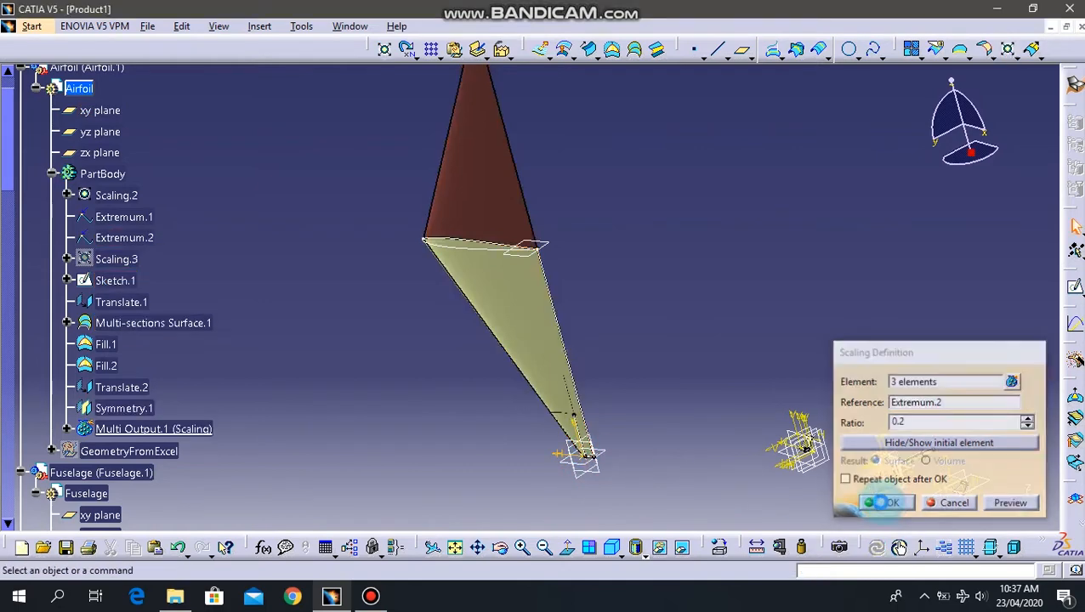
Hide the original full-size Multi-sections Surface.1, Symmetry.1 and Sketch.1 of the Airfoil.
middle_click_drag(655, 405, 656, 268)
middle_click_drag(712, 399, 671, 348)
left_click(690, 154)
right_click(535, 231)
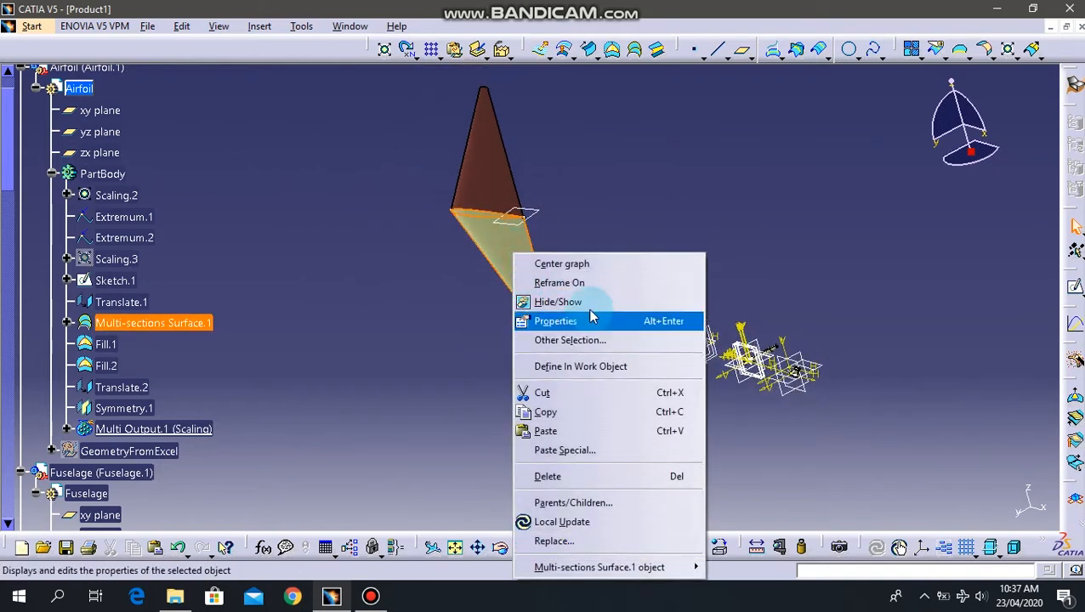
left_click(557, 302)
right_click(491, 175)
left_click(533, 215)
mouse_move(578, 281)
middle_mouse_down()
mouse_move(603, 317)
mouse_move(601, 143)
mouse_move(605, 235)
middle_mouse_up()
left_click(603, 317)
right_click(603, 235)
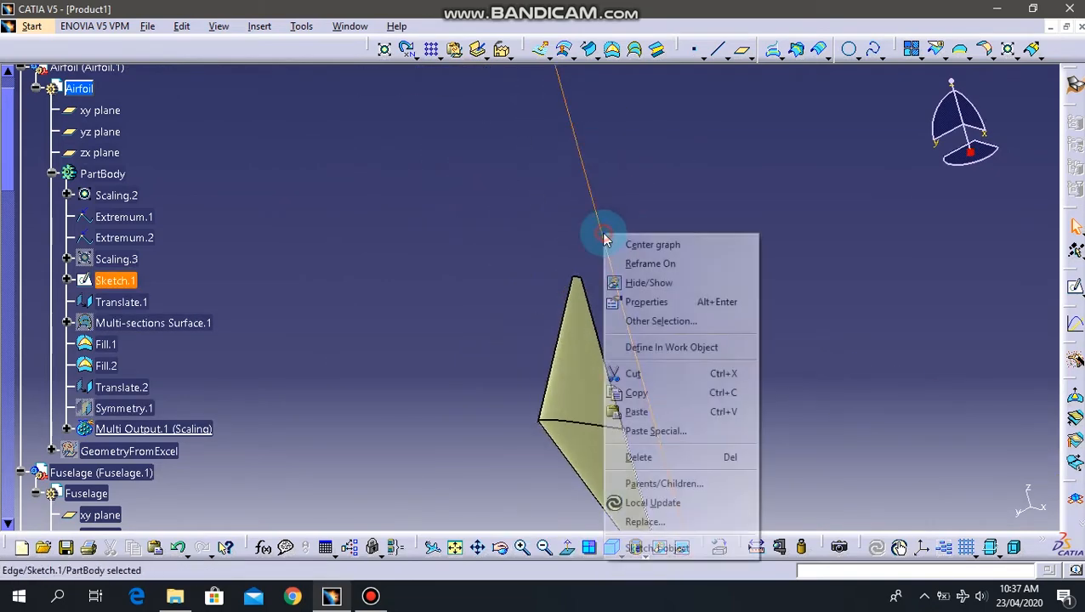
left_click(653, 279)
middle_click_drag(653, 277, 616, 206)
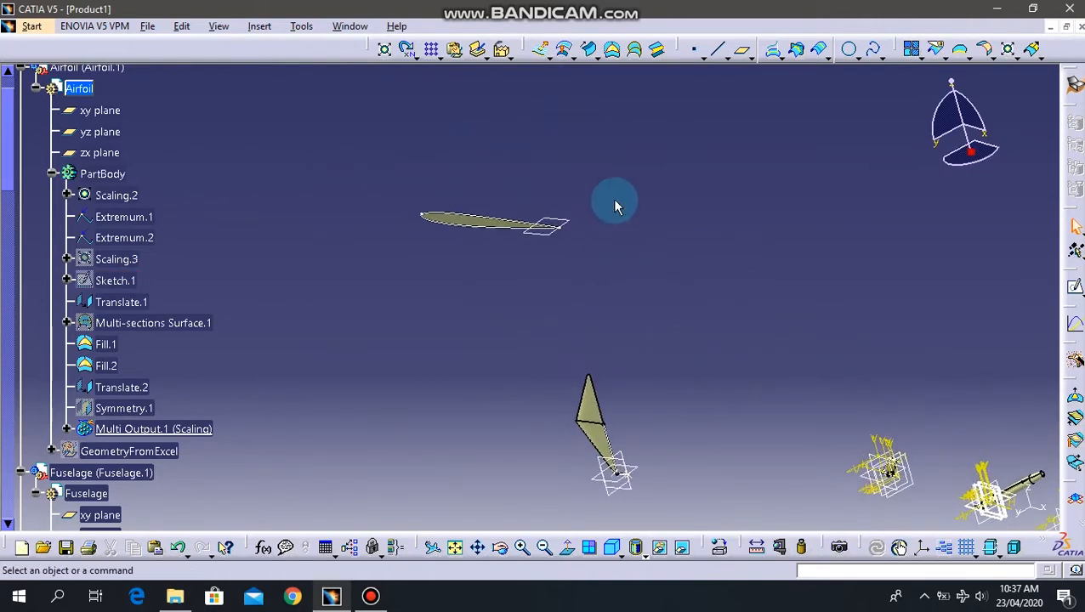
Hide the leftover Airfoil root elements Translate.1, Fill.1 and Translate.2.
right_click(457, 220)
left_click(481, 264)
right_click(480, 228)
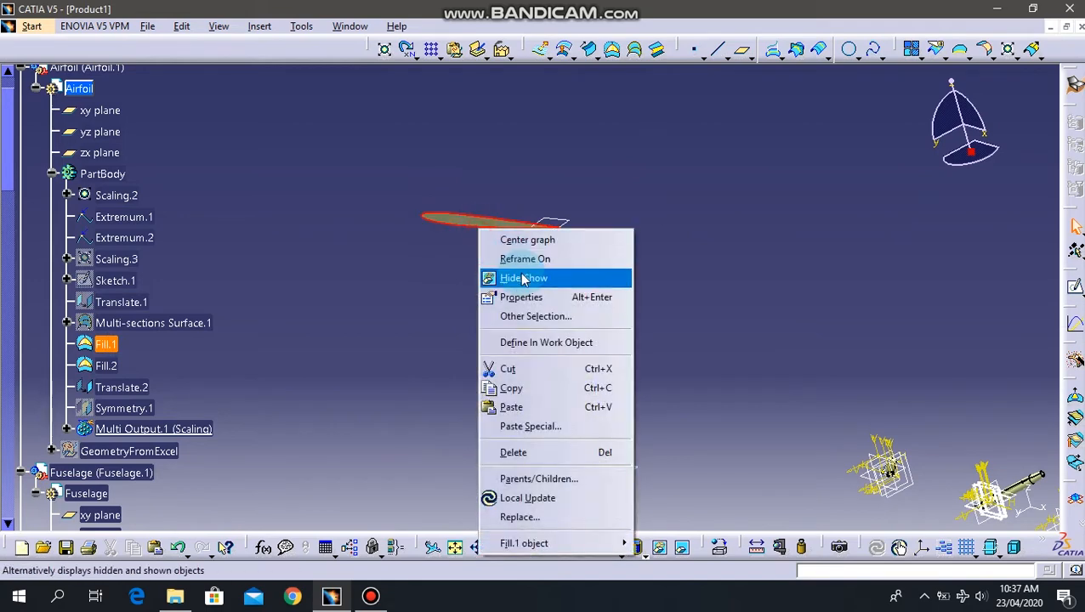
left_click(524, 279)
right_click(551, 221)
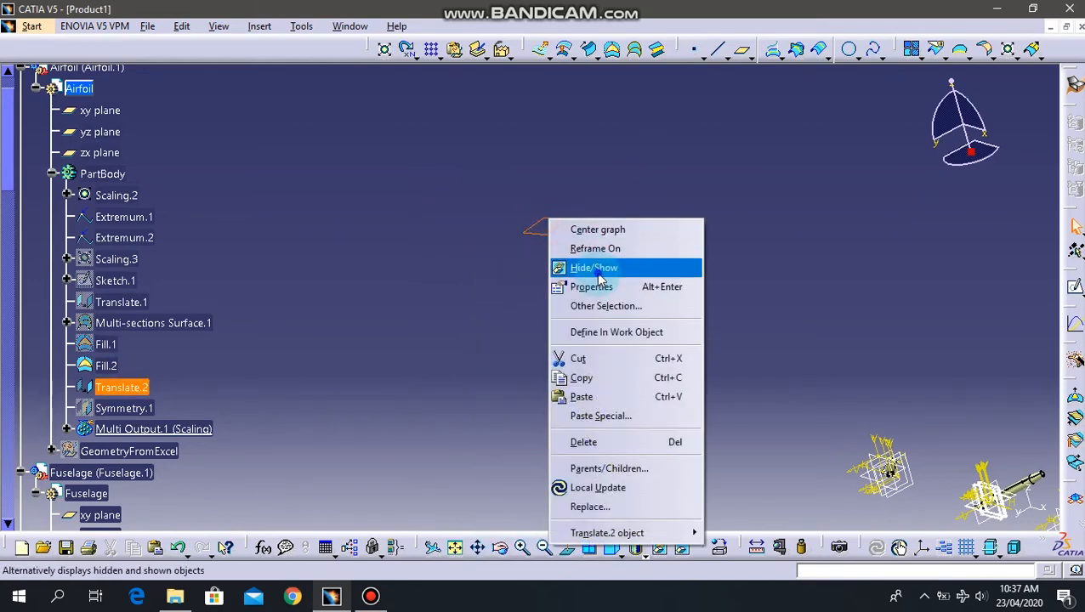
left_click(594, 283)
middle_click_drag(659, 258, 723, 293)
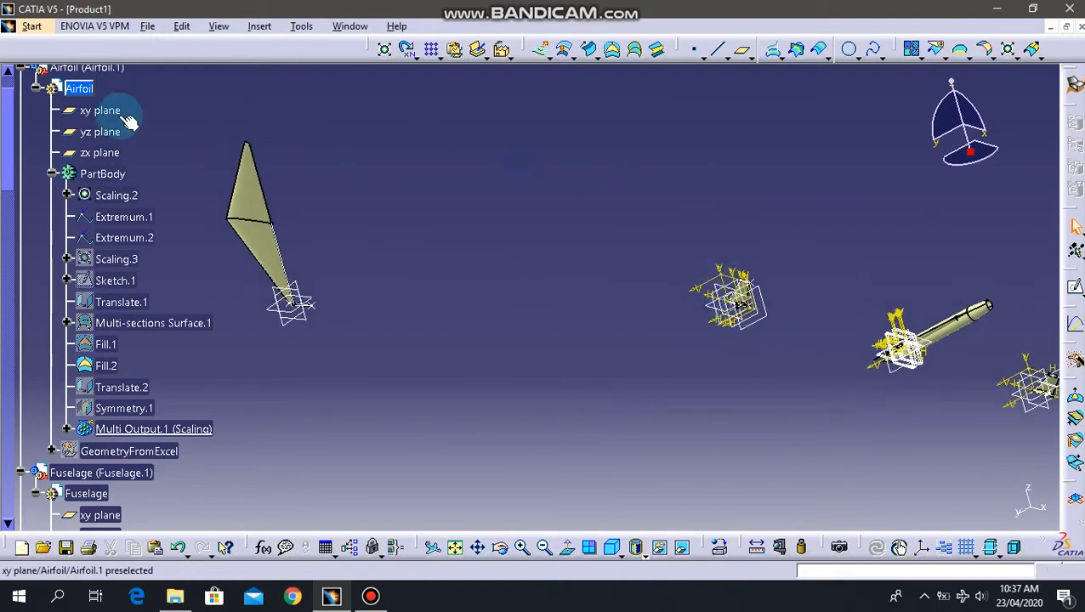
Activate Product1 and move the Fuselage close beside the scaled Airfoil.
scroll(126, 98, "up", 2)
double_click(56, 71)
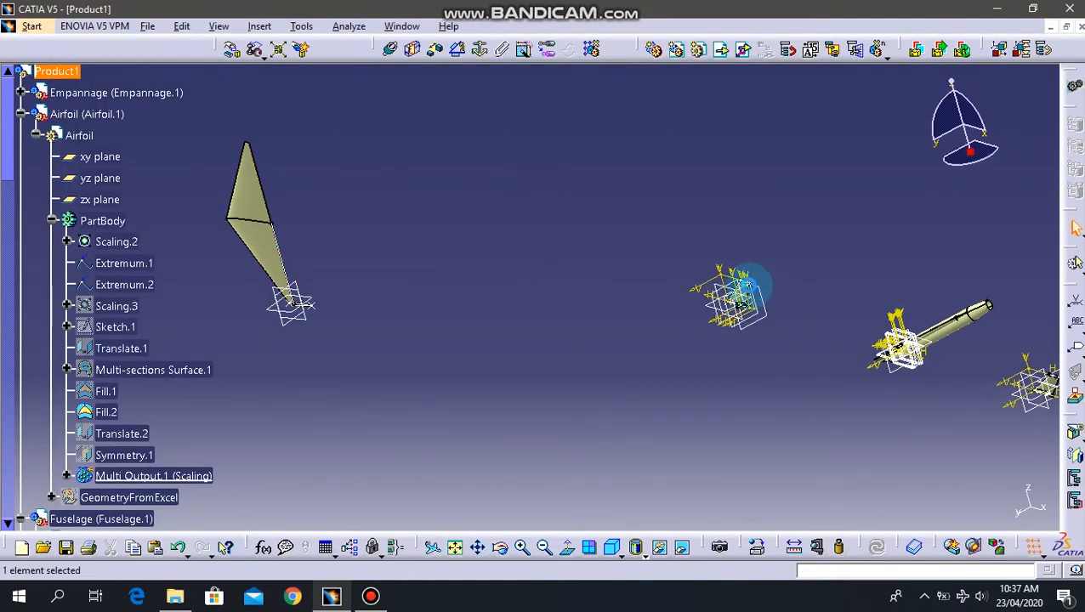
left_click_drag(959, 330, 319, 183)
left_click(957, 507)
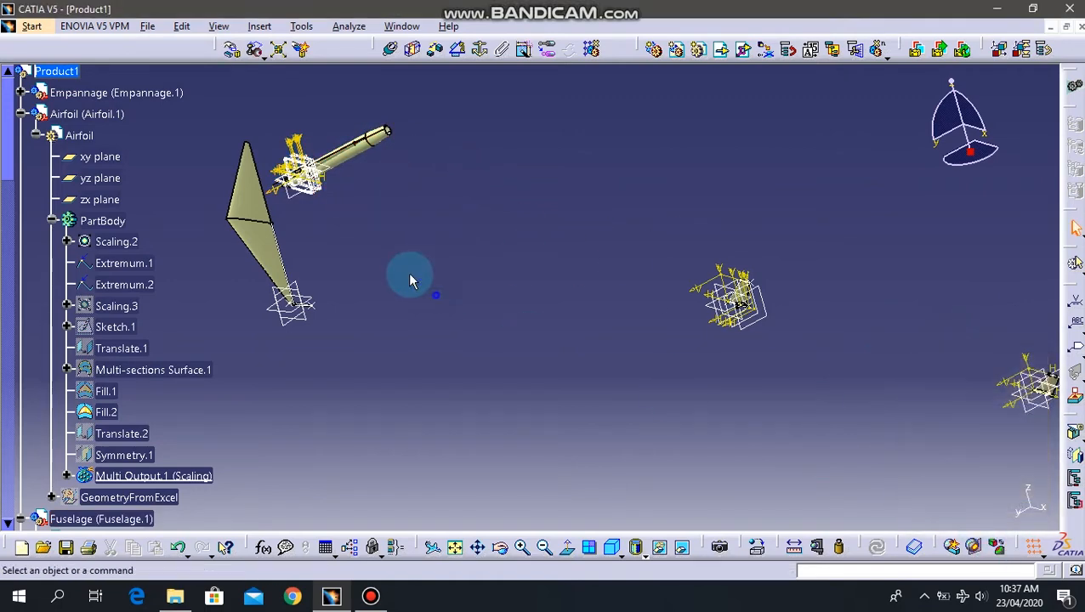
Rotate the Airfoil around a line along its span to turn its chord toward the Fuselage's lengthwise direction.
left_click(580, 246)
middle_click_drag(393, 186, 578, 163)
middle_click_drag(529, 252, 586, 282)
left_click(580, 275)
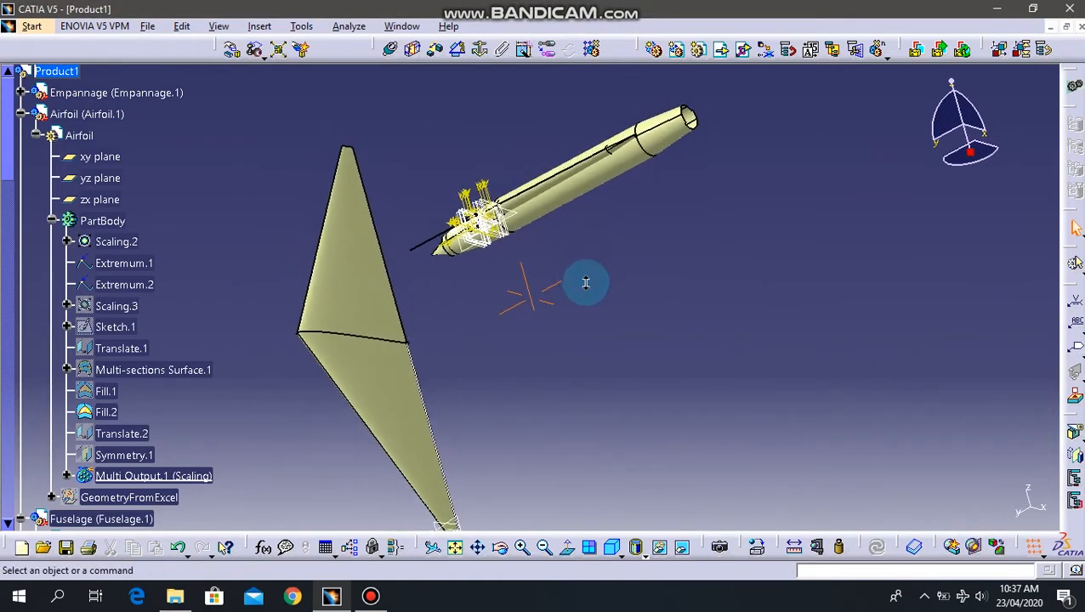
left_click(231, 49)
left_click(1030, 460)
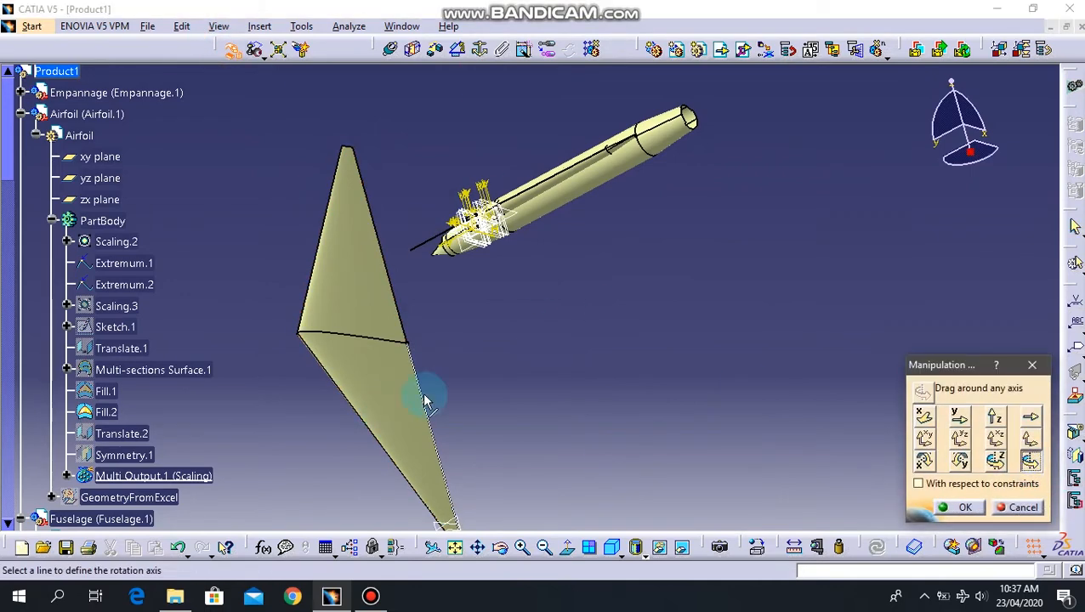
left_click_drag(324, 360, 242, 414)
middle_click_drag(306, 333, 393, 382)
middle_click_drag(390, 285, 528, 282)
left_click(959, 507)
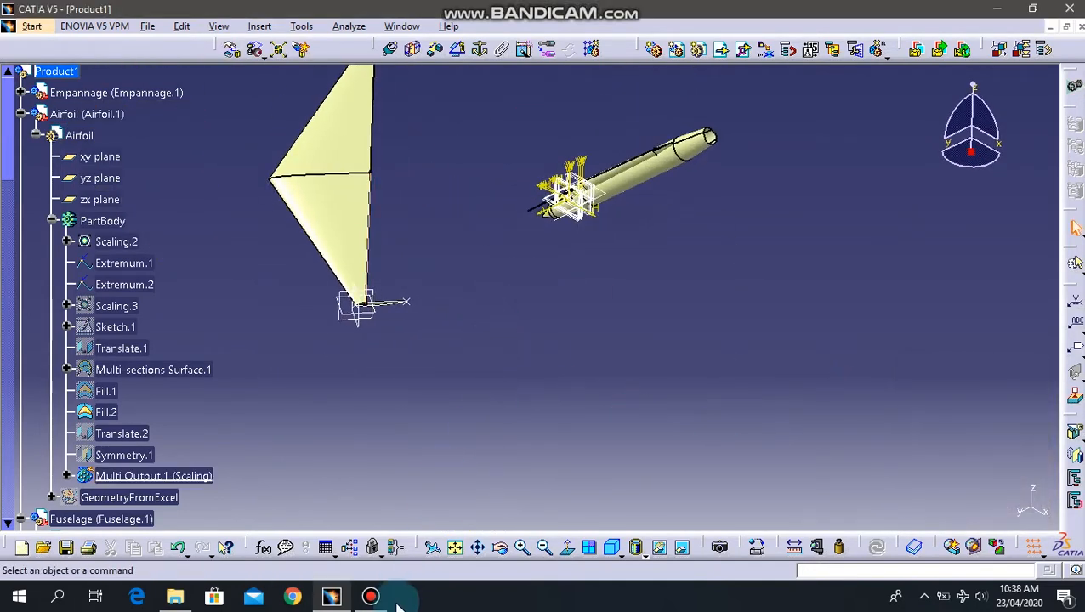
left_click(374, 599)
left_click(751, 75)
Rotate the Airfoil further around its spanwise axis until its chord runs parallel to the Fuselage.
middle_click_drag(314, 280, 534, 204)
left_click(232, 48)
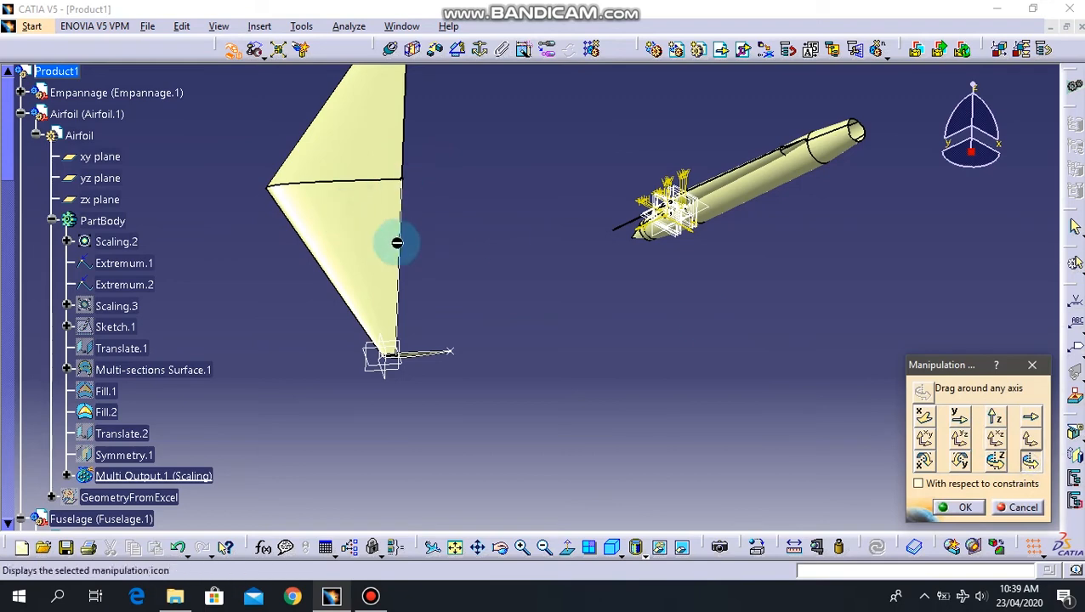
left_click_drag(351, 227, 303, 237)
middle_click_drag(303, 237, 621, 475)
left_click(962, 509)
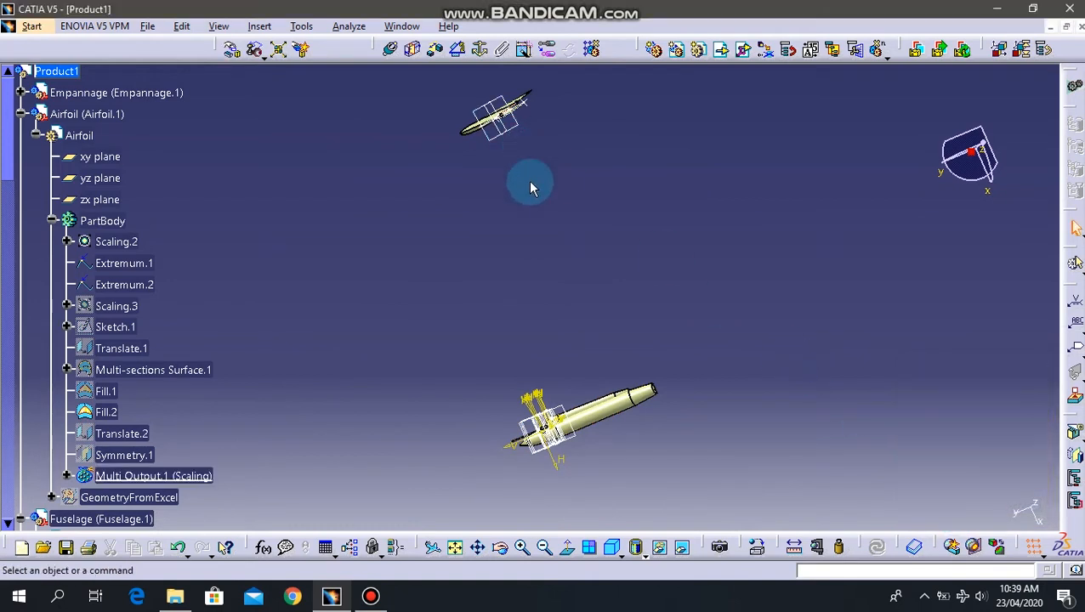
Move the Airfoil along the Fuselage's vertical sketch axis until it reaches the height of the Fuselage.
left_click(233, 48)
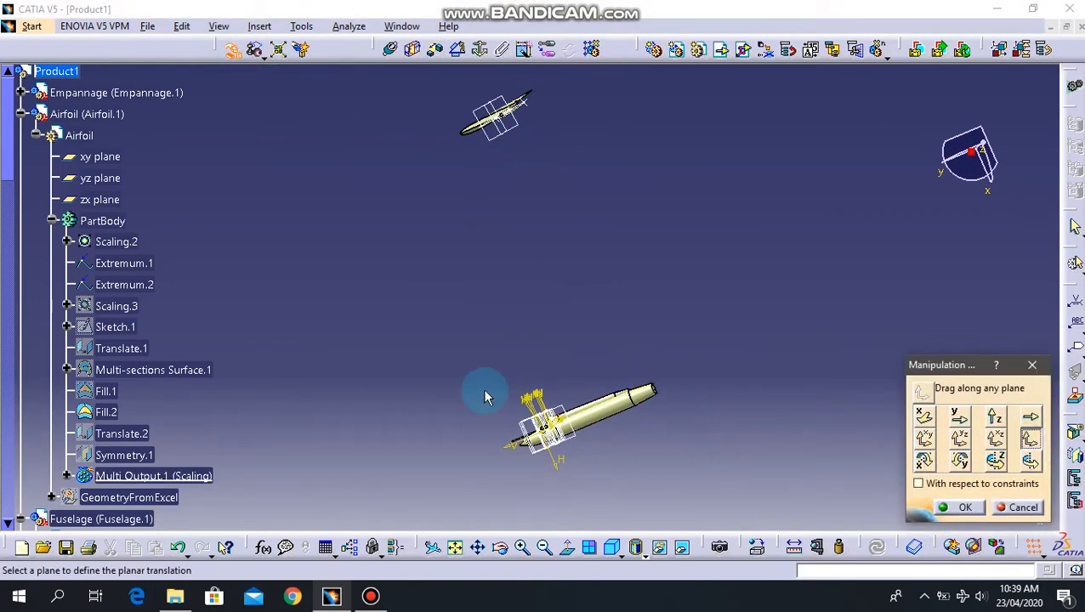
left_click(552, 459)
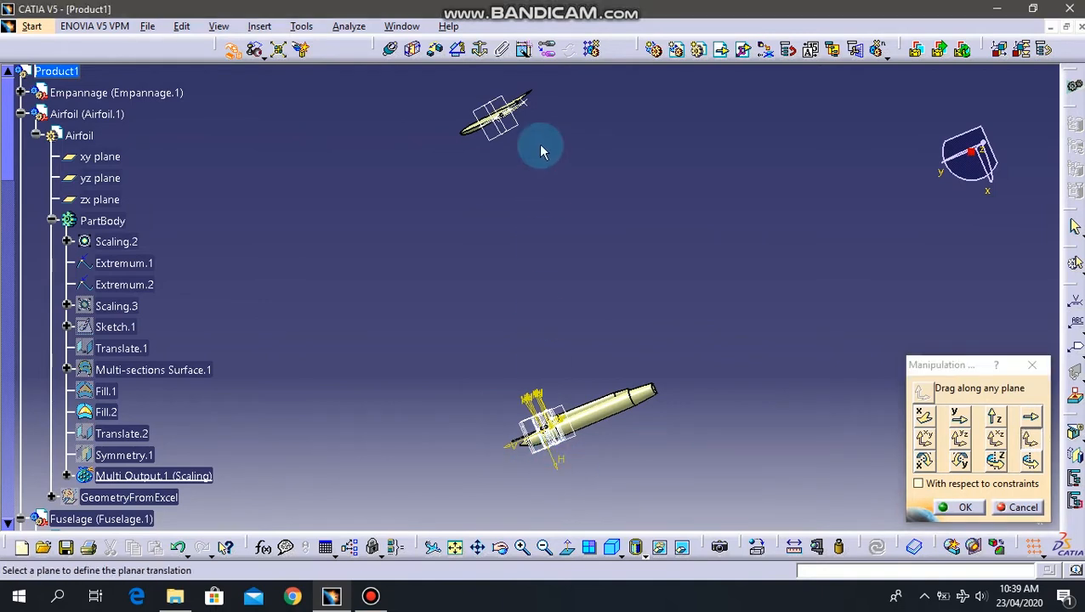
mouse_move(587, 462)
middle_mouse_down()
mouse_move(588, 294)
mouse_move(596, 465)
middle_mouse_up()
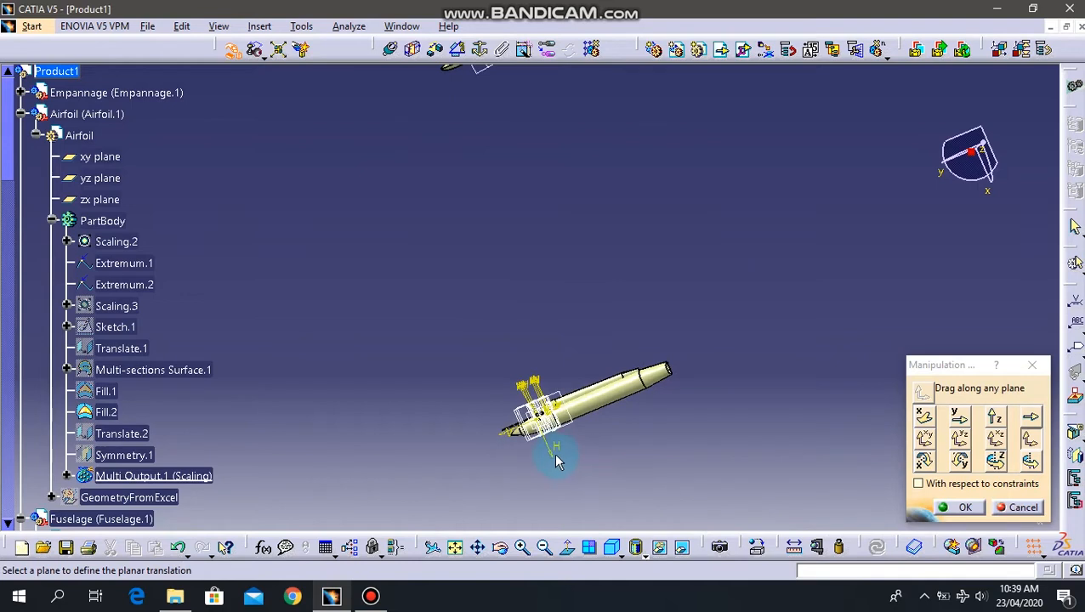
left_click_drag(555, 384, 552, 309)
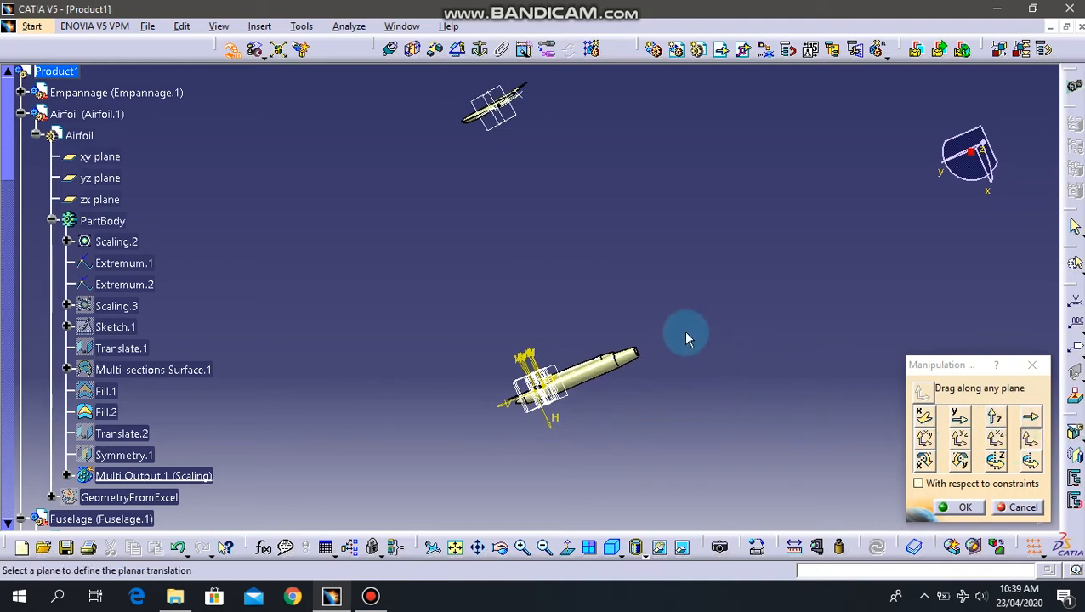
left_click(1027, 418)
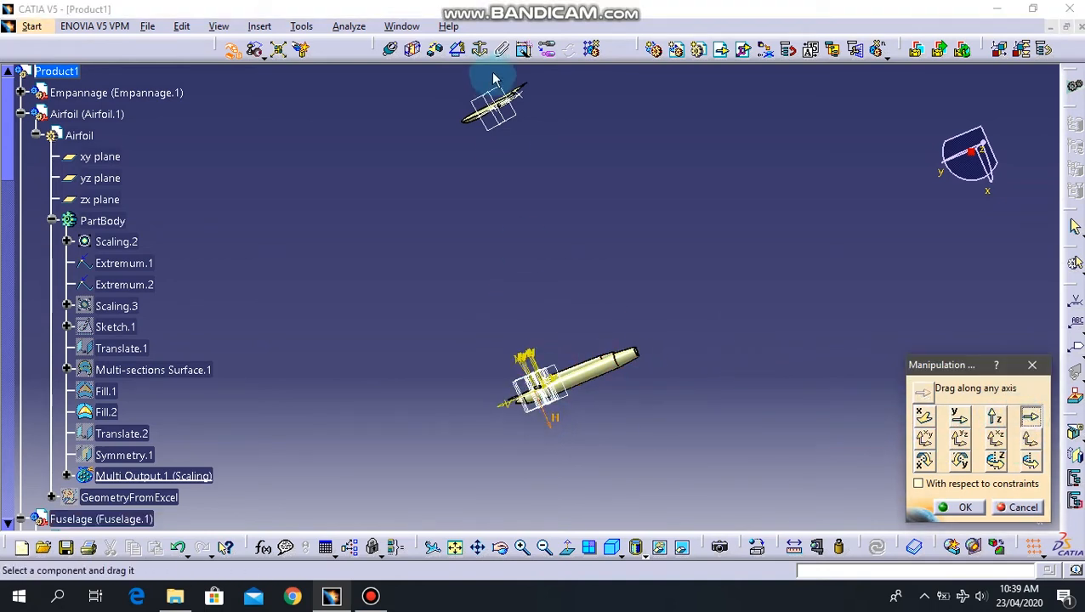
left_click_drag(496, 102, 567, 384)
Shift the Airfoil forward toward the nose along a line parallel to the Fuselage's length.
middle_click_drag(488, 272, 510, 199)
middle_click_drag(597, 334, 629, 238)
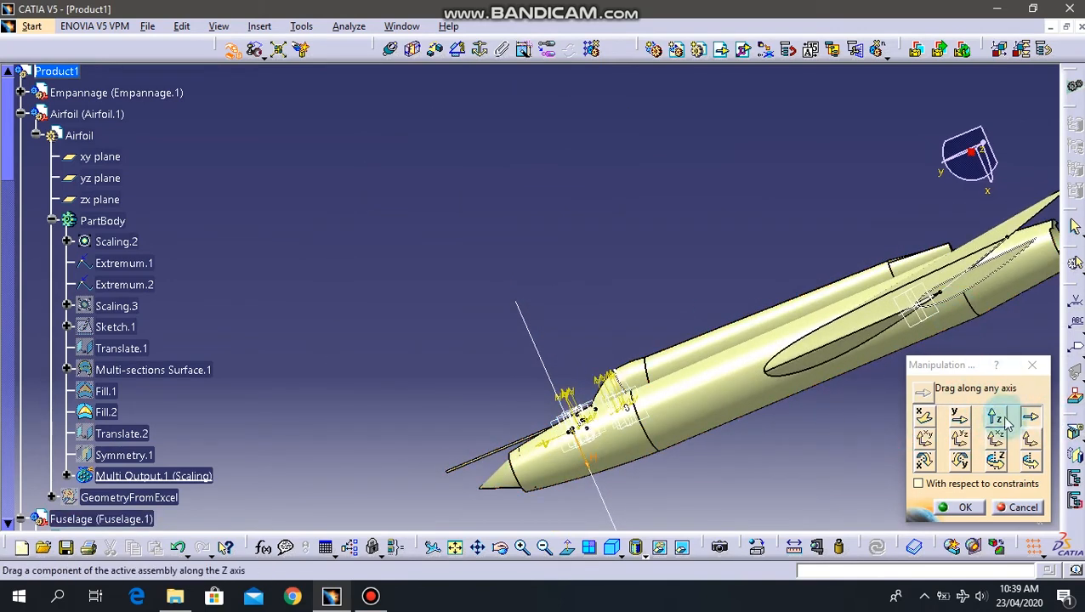
left_click(1032, 417)
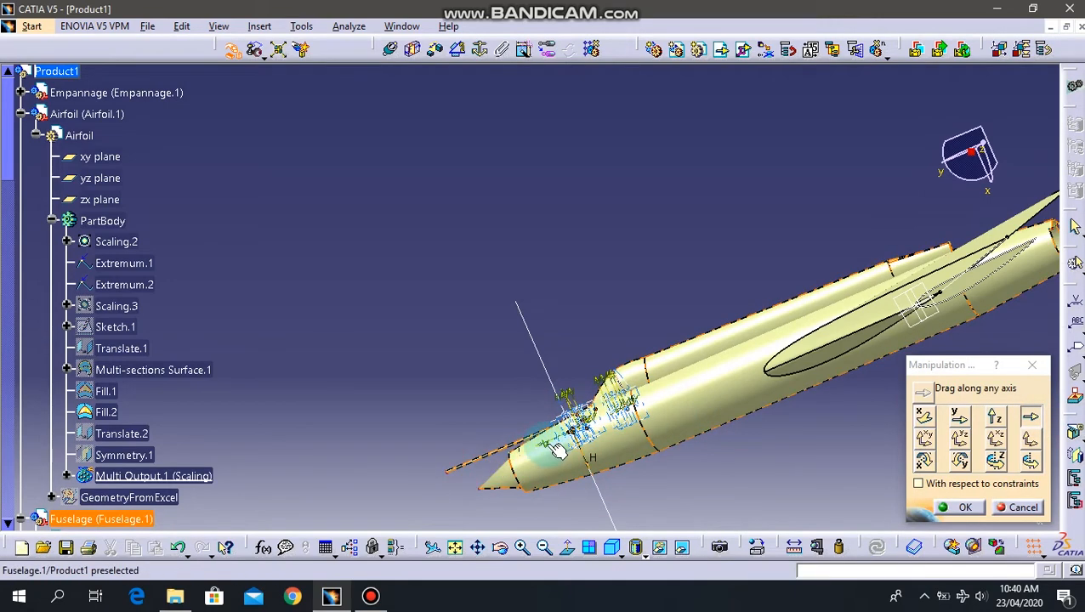
left_click(942, 505)
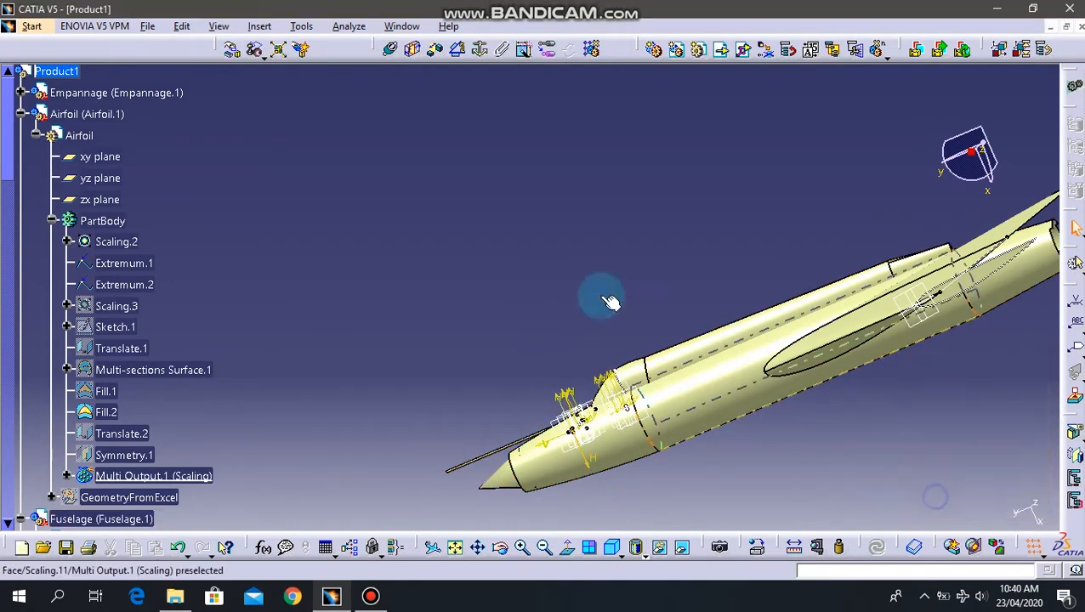
left_click(232, 49)
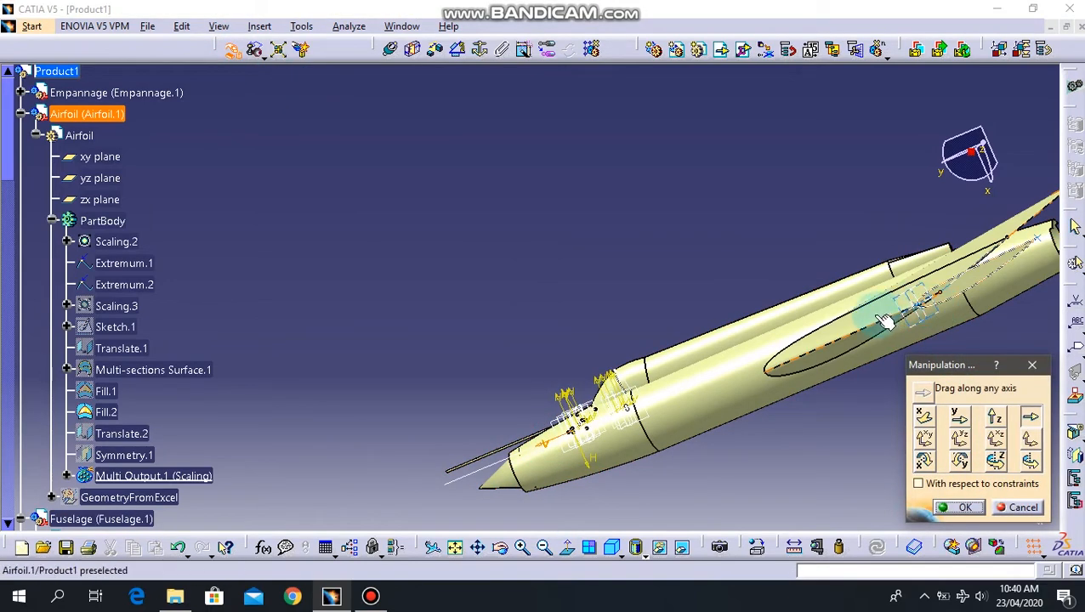
left_click_drag(863, 316, 666, 389)
left_click(942, 505)
Move the Airfoil sideways along its spanwise direction until both wing halves are centered across the Fuselage.
middle_click_drag(581, 303, 614, 409)
middle_click_drag(573, 326, 651, 282)
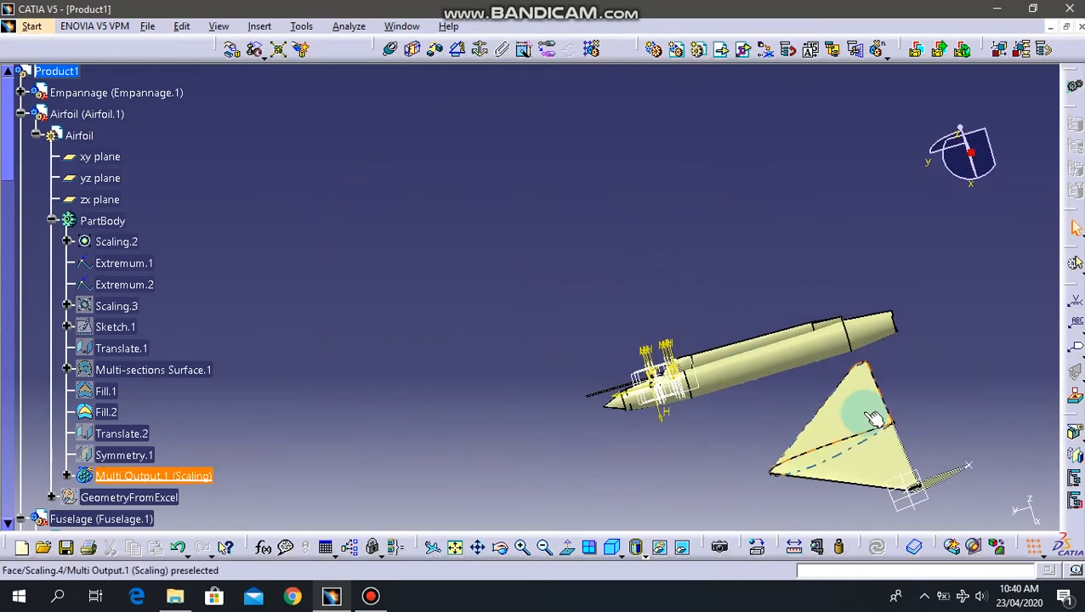
left_click(231, 49)
middle_click_drag(807, 452, 770, 436)
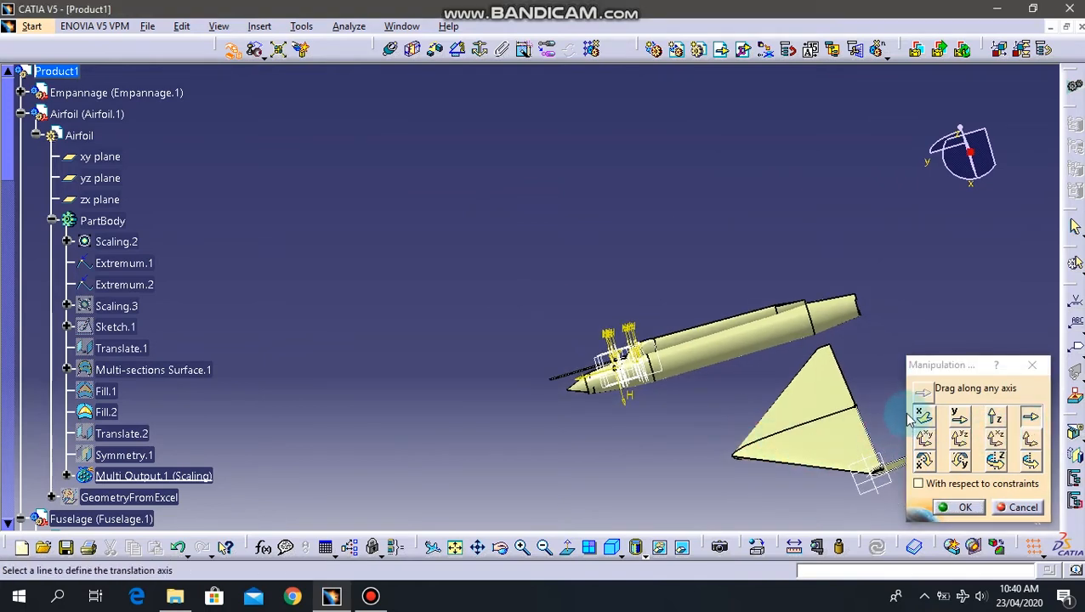
left_click_drag(848, 451, 784, 354)
middle_click_drag(784, 354, 569, 330)
left_click_drag(673, 404, 631, 305)
middle_click_drag(485, 278, 572, 366)
middle_click_drag(646, 381, 553, 267)
left_click_drag(662, 322, 687, 343)
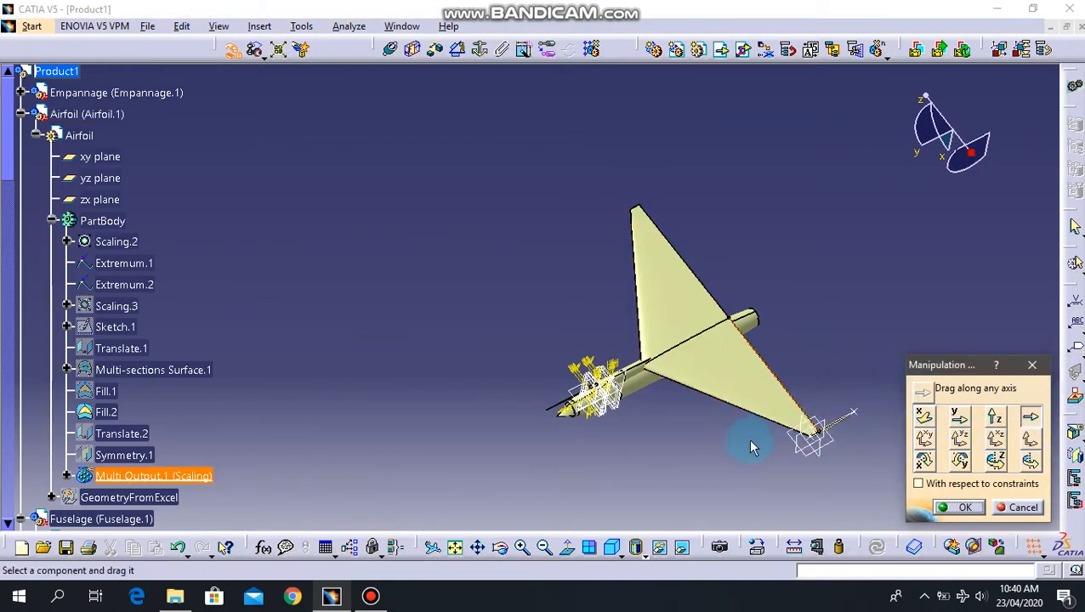
middle_click_drag(763, 457, 720, 389)
left_click(941, 508)
Hide the leftover Airfoil elements Scaling.2, Fill.2 and the point Extremum.1.
middle_click_drag(431, 271, 655, 415)
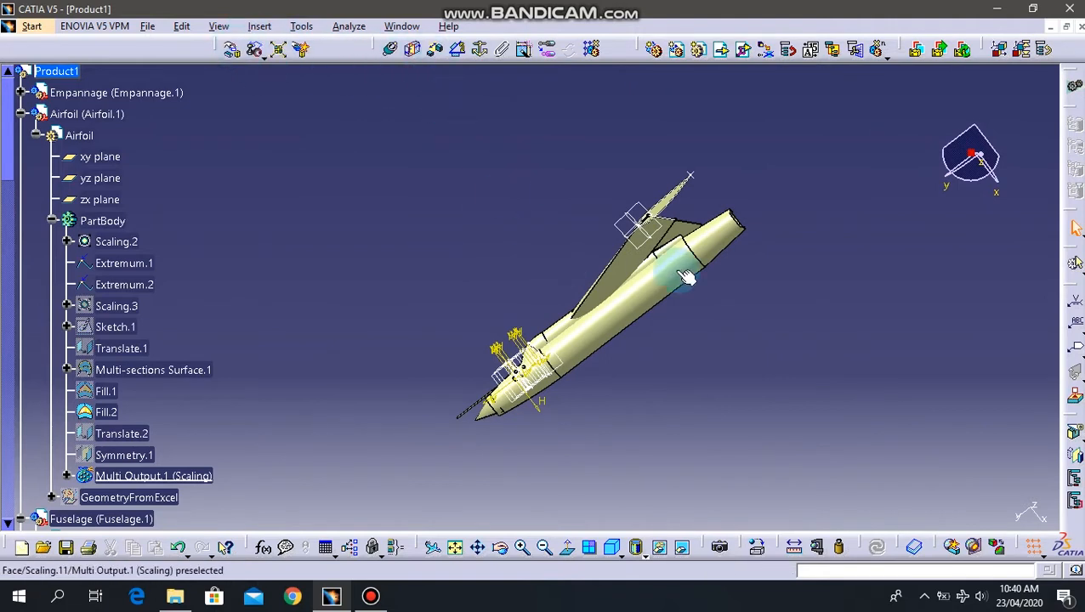
right_click(667, 199)
left_click(689, 244)
right_click(678, 218)
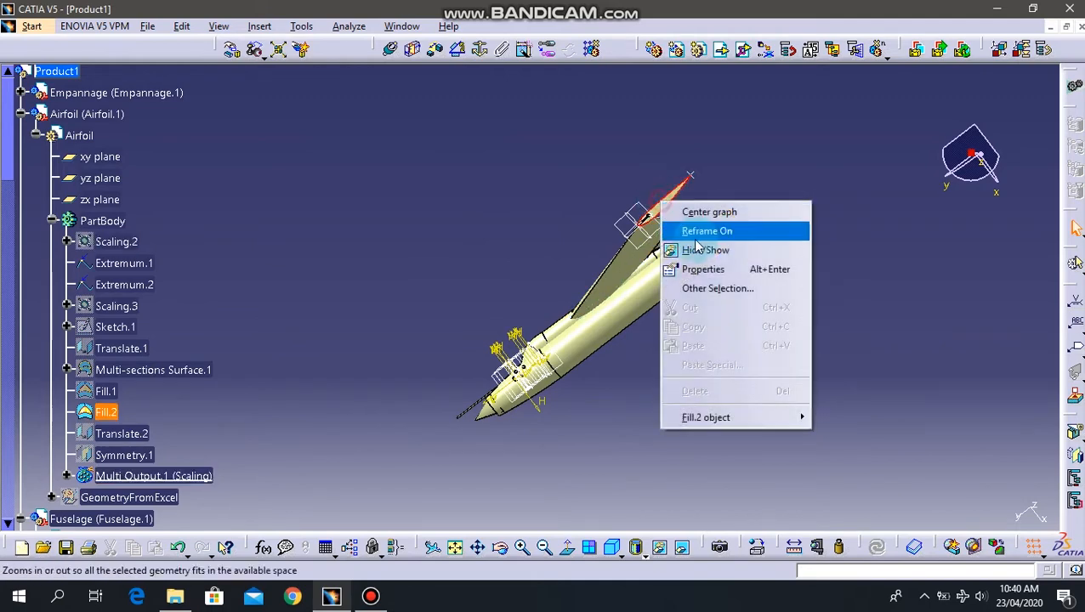
left_click(689, 250)
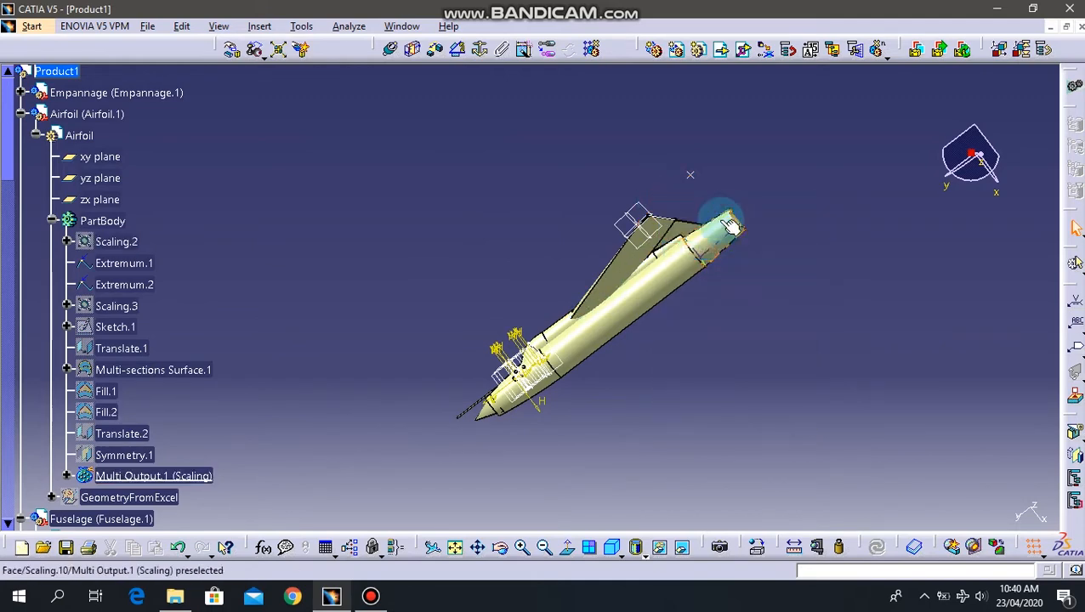
right_click(691, 177)
left_click(705, 223)
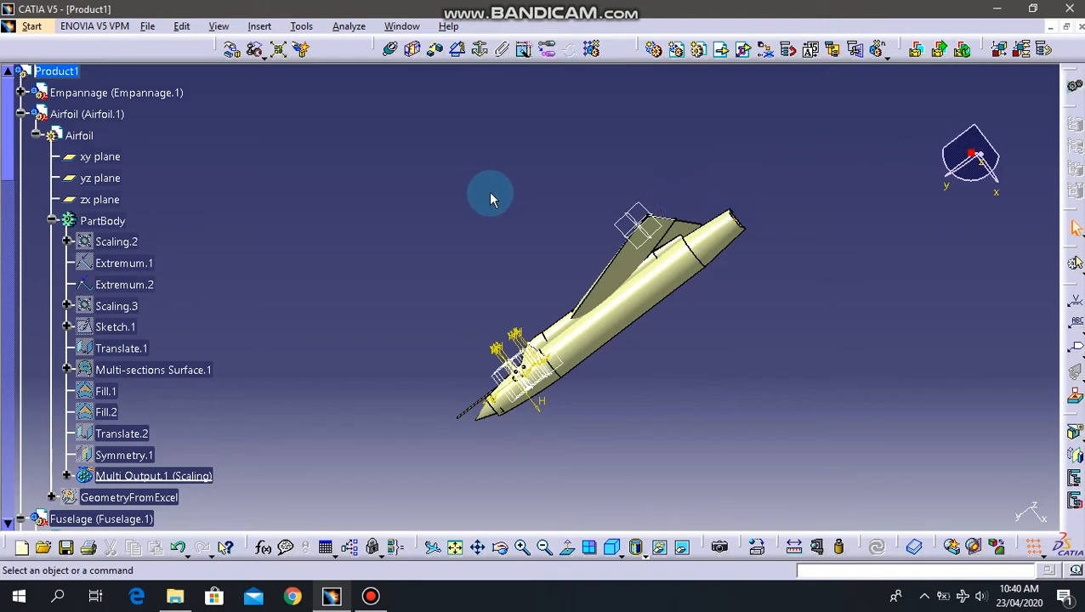
Lower the Airfoil along the Fuselage's vertical sketch axis so the wing passes through the Fuselage body.
middle_click_drag(501, 192, 493, 151)
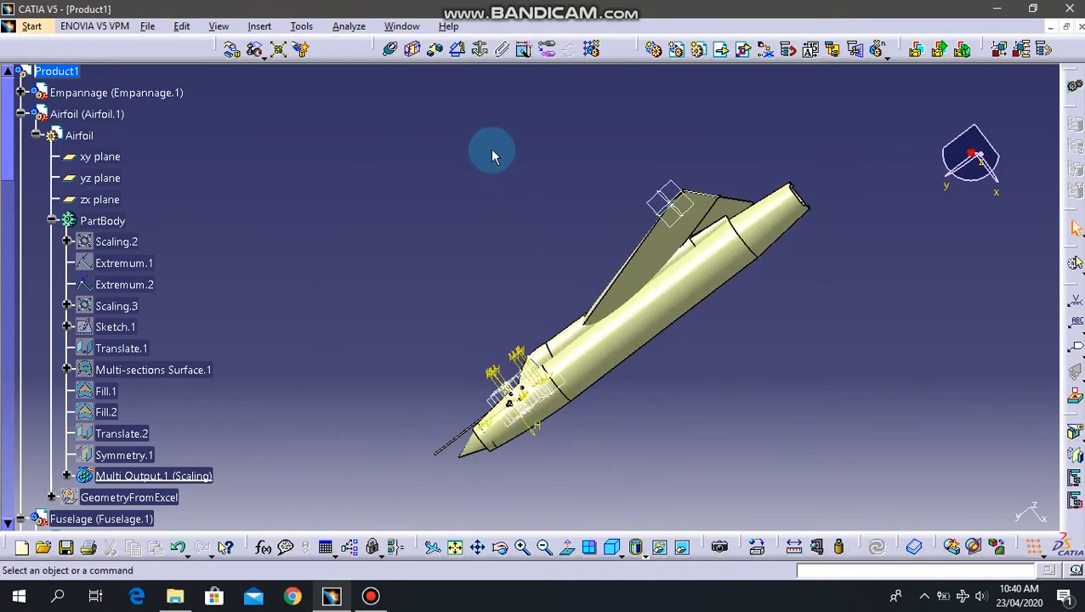
left_click(231, 50)
left_click(540, 456)
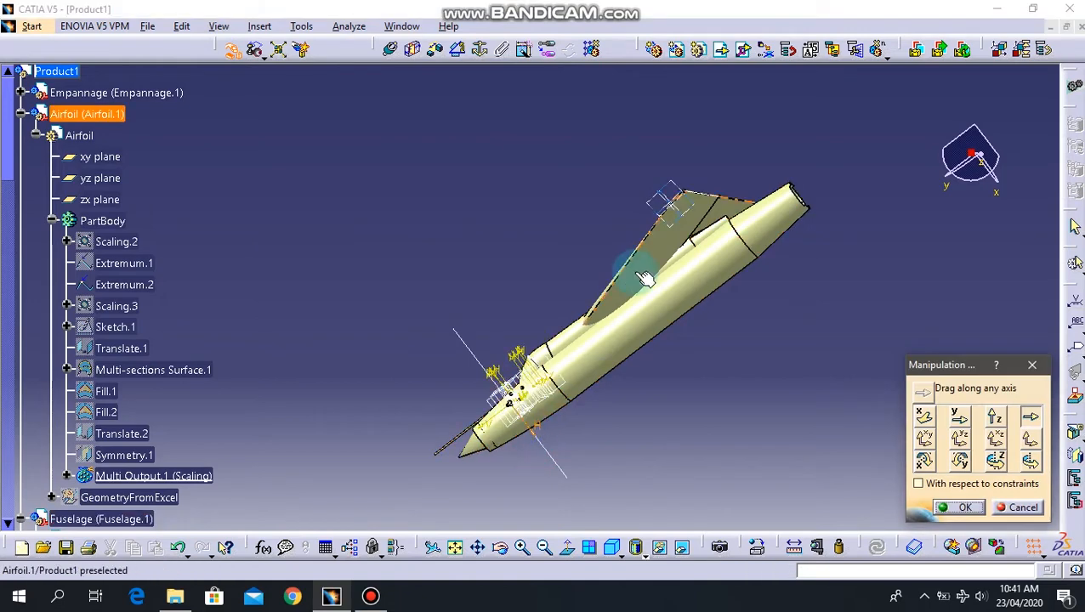
left_click_drag(631, 255, 643, 272)
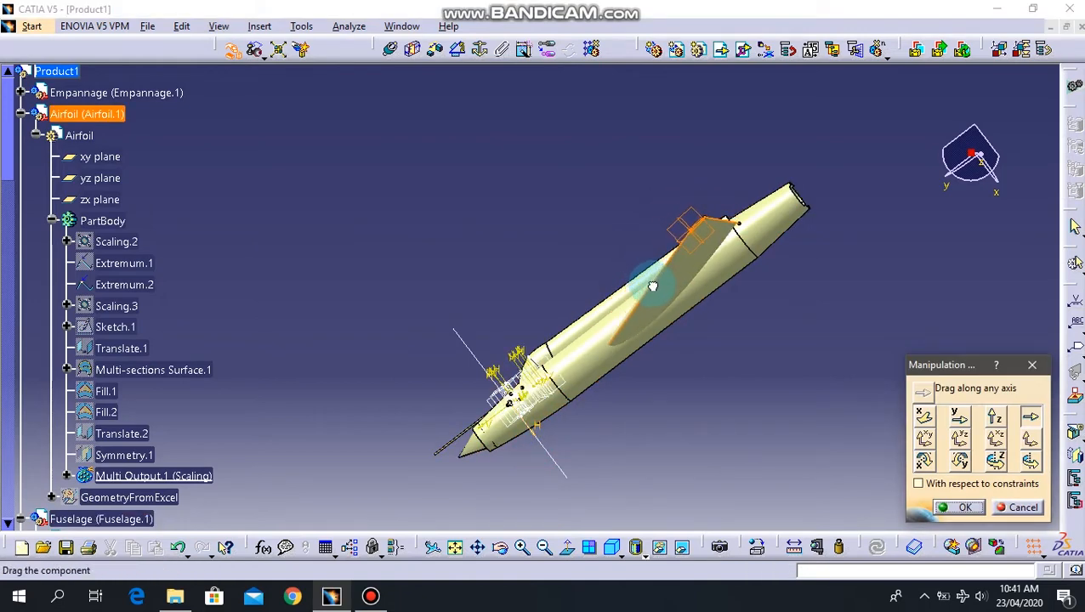
Rotate the Airfoil slightly around its spanwise edge to line its chord up with the Fuselage's length.
middle_click_drag(599, 290, 522, 221)
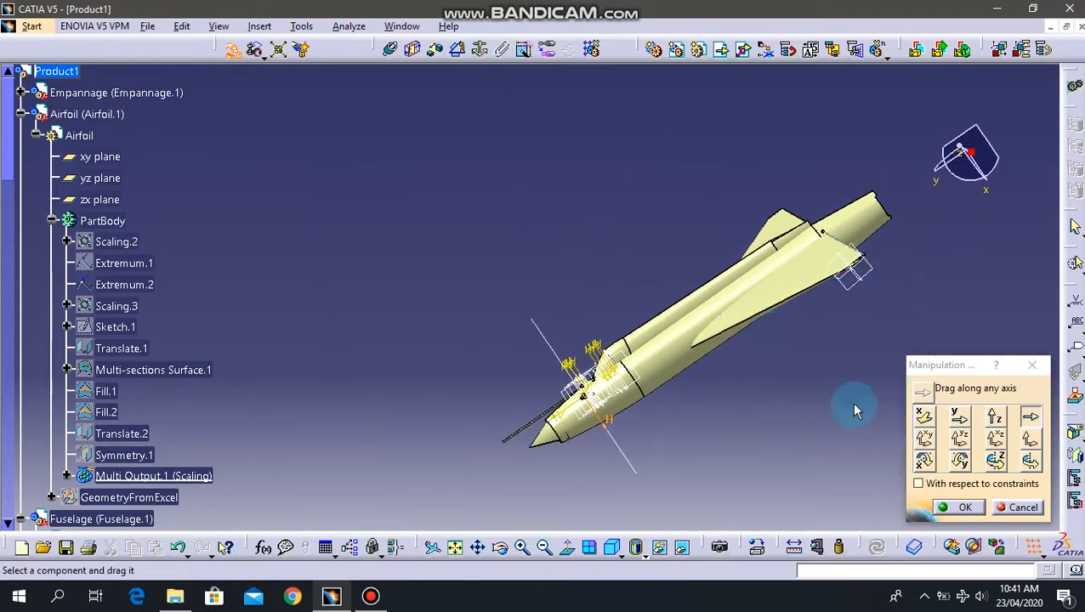
left_click(1030, 438)
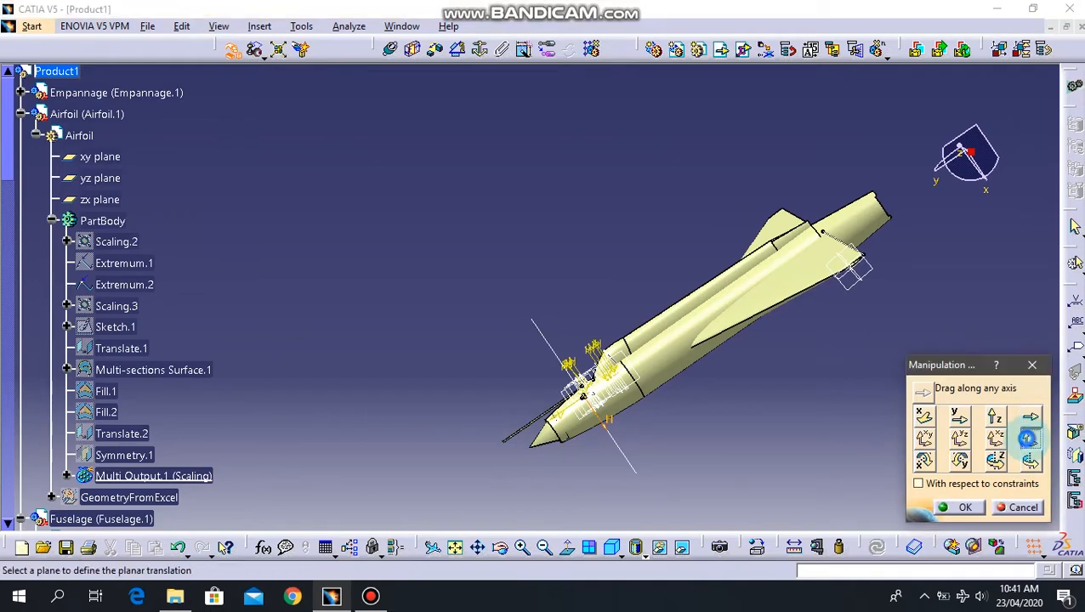
left_click(1029, 460)
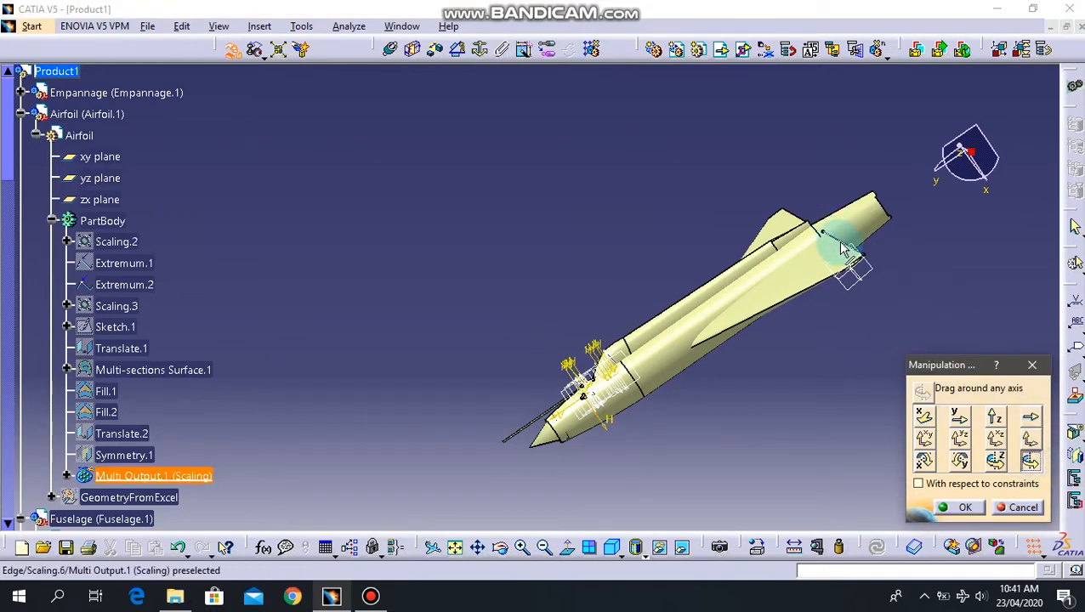
left_click(774, 318)
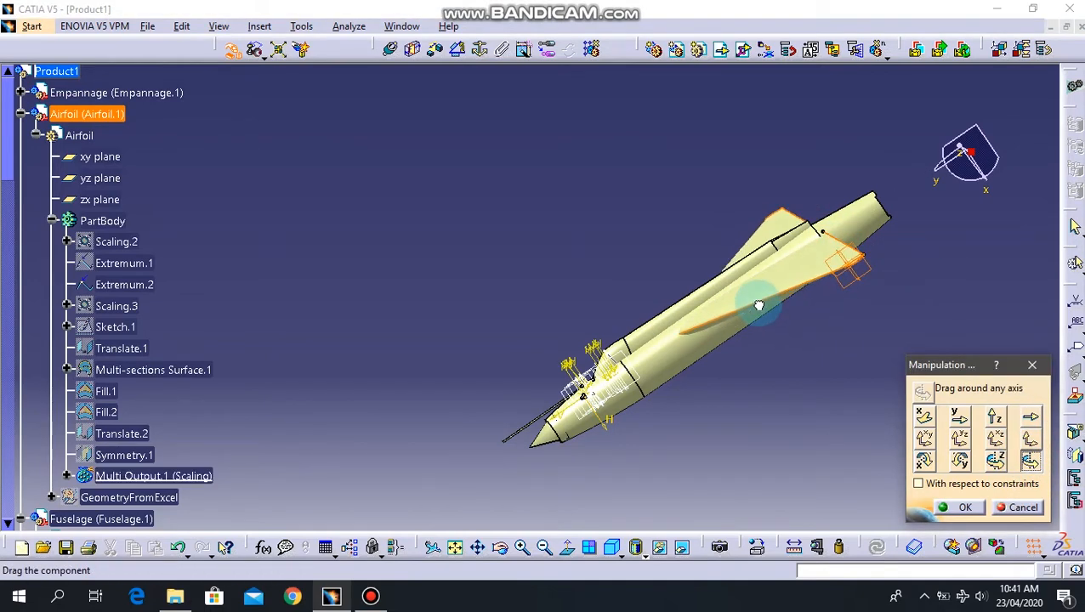
left_click_drag(759, 306, 685, 327)
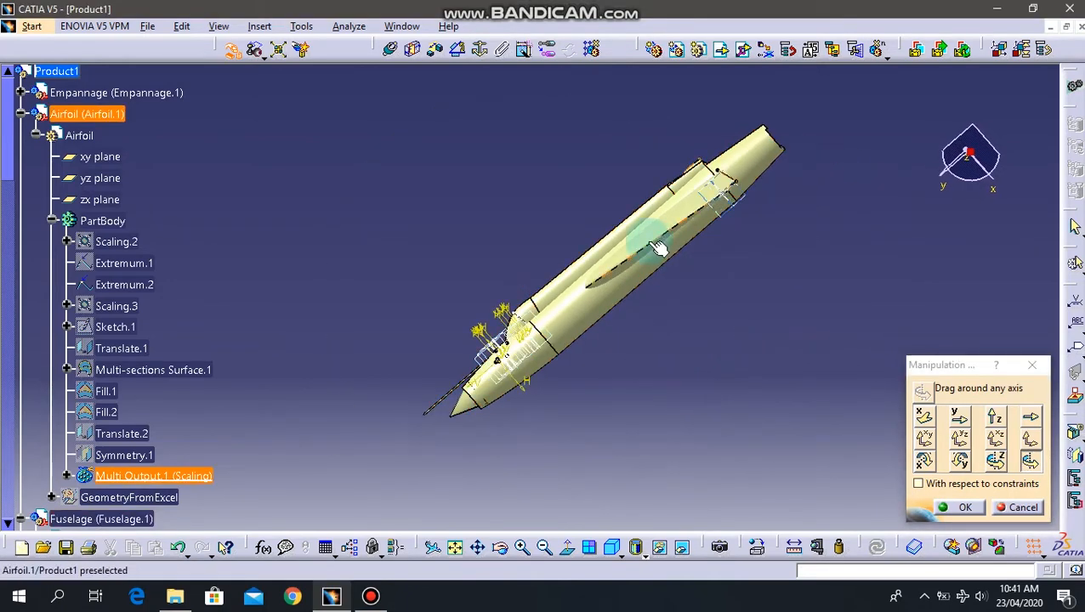
left_click_drag(636, 260, 630, 261)
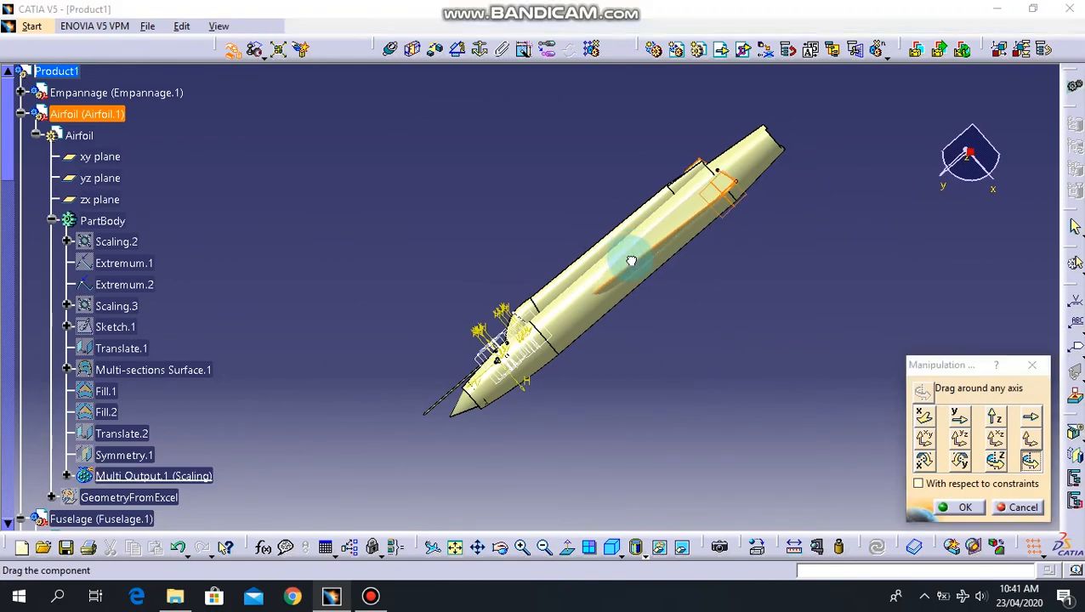
Slide the lowered Airfoil further toward the nose along the Fuselage's lengthwise line.
left_click(1030, 418)
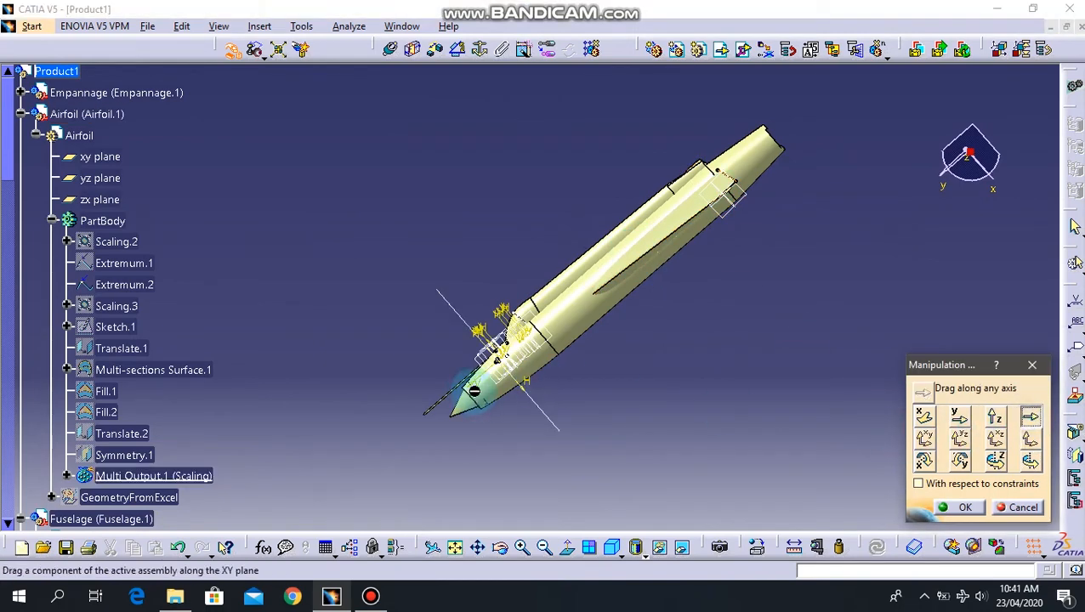
middle_click_drag(428, 376, 493, 383)
middle_click_drag(757, 380, 367, 307)
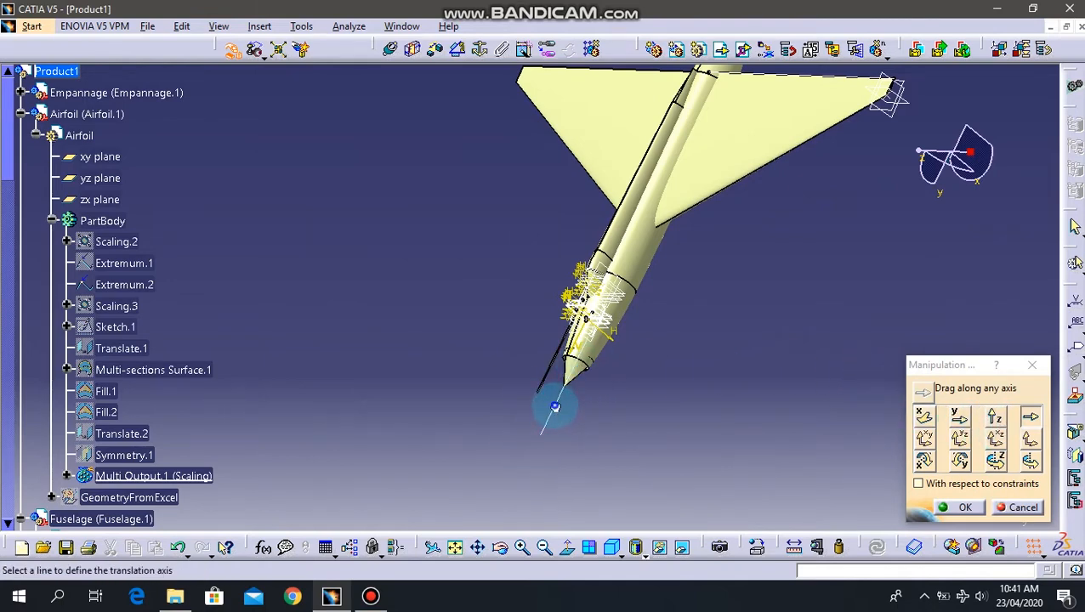
middle_click_drag(656, 207, 658, 286)
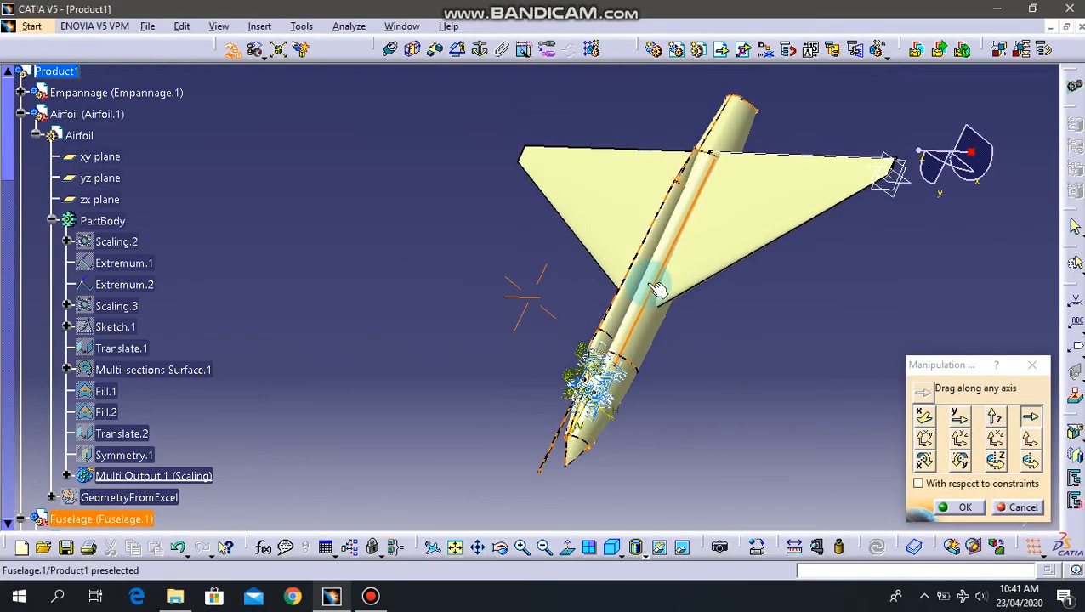
left_click_drag(749, 207, 713, 256)
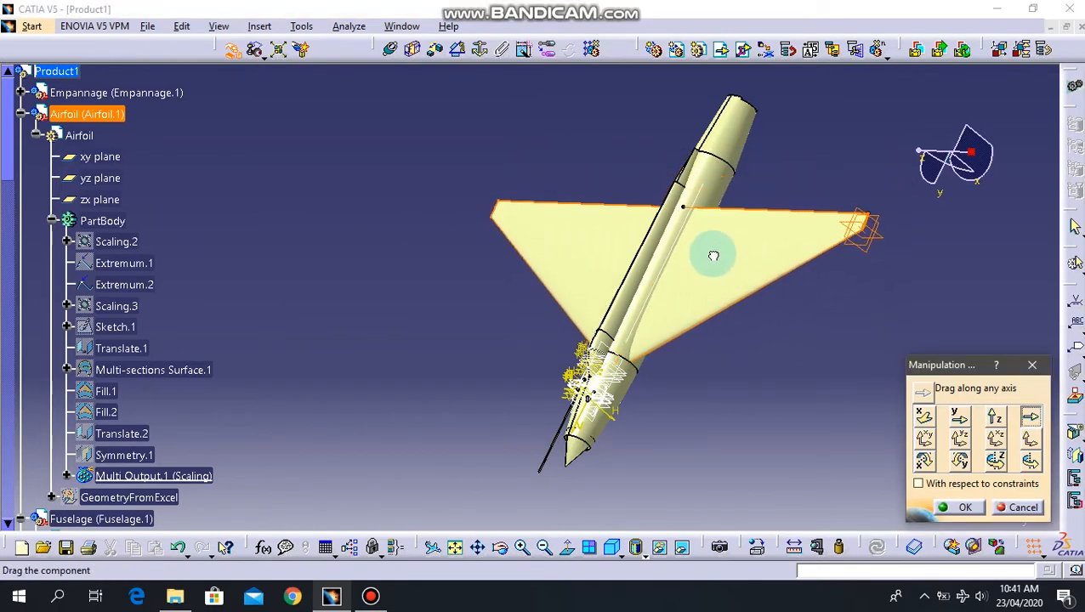
Fine-tune the Airfoil's pitch by rotating it around its trailing edge until the wing sits level along the Fuselage.
middle_click_drag(365, 327, 419, 316)
middle_click_drag(695, 310, 365, 338)
middle_click_drag(758, 296, 576, 212)
mouse_move(661, 287)
middle_mouse_down()
mouse_move(791, 315)
mouse_move(693, 281)
mouse_move(449, 278)
mouse_move(750, 278)
mouse_move(675, 272)
middle_mouse_up()
middle_click_drag(452, 304, 534, 269)
middle_click_drag(388, 249, 610, 308)
left_click(1029, 460)
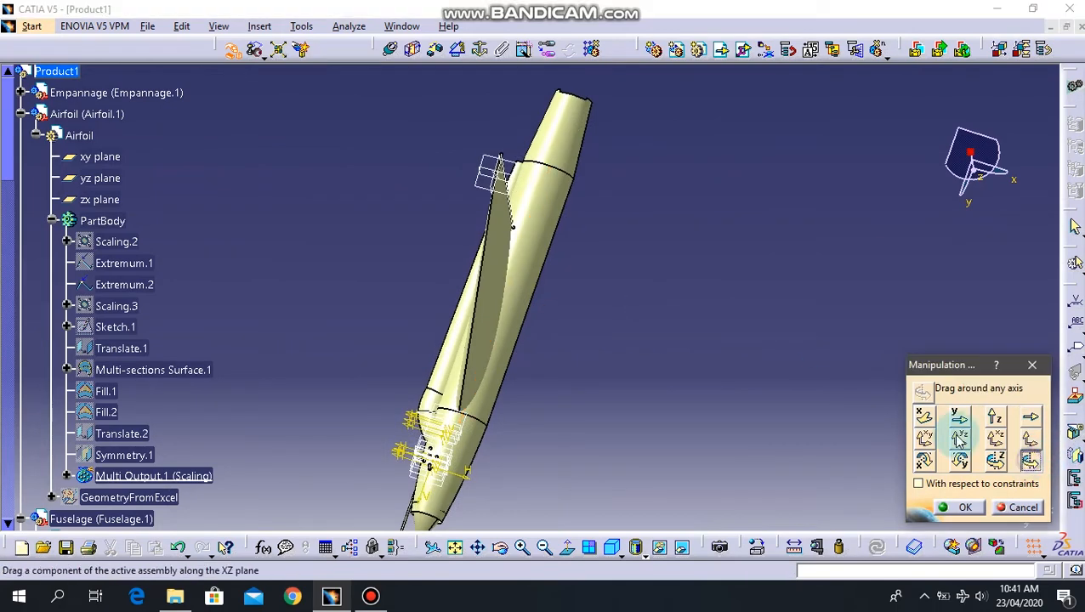
left_click(510, 207)
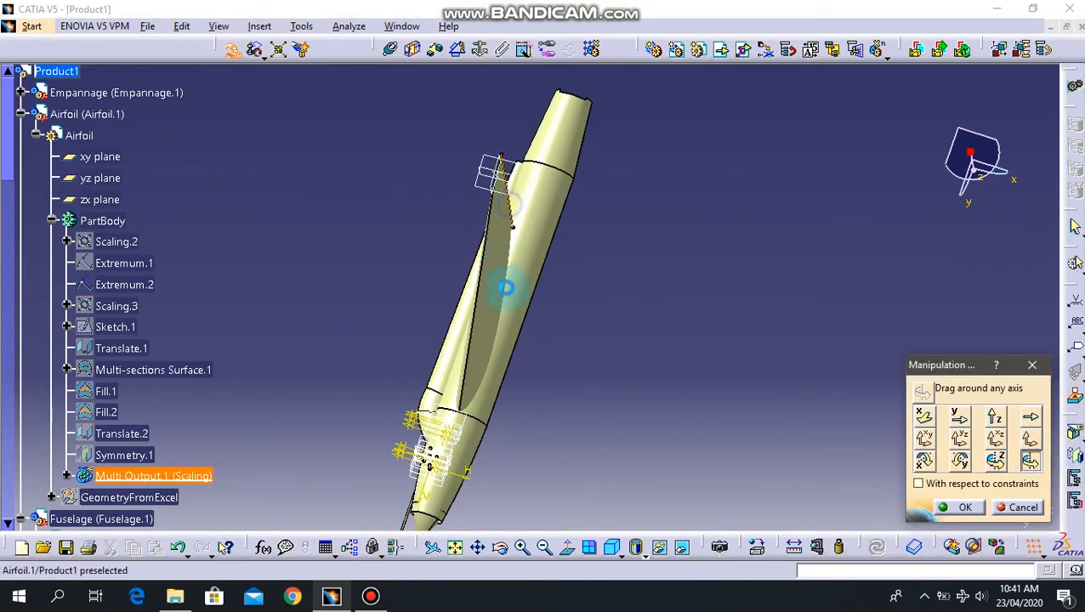
left_click_drag(484, 342, 471, 341)
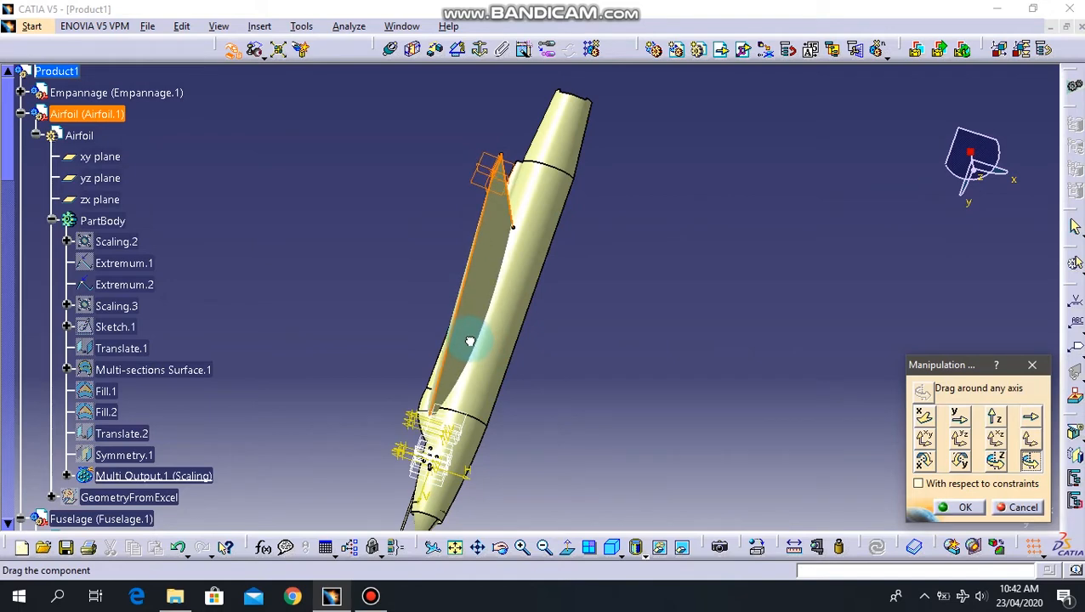
middle_click_drag(542, 307, 565, 341)
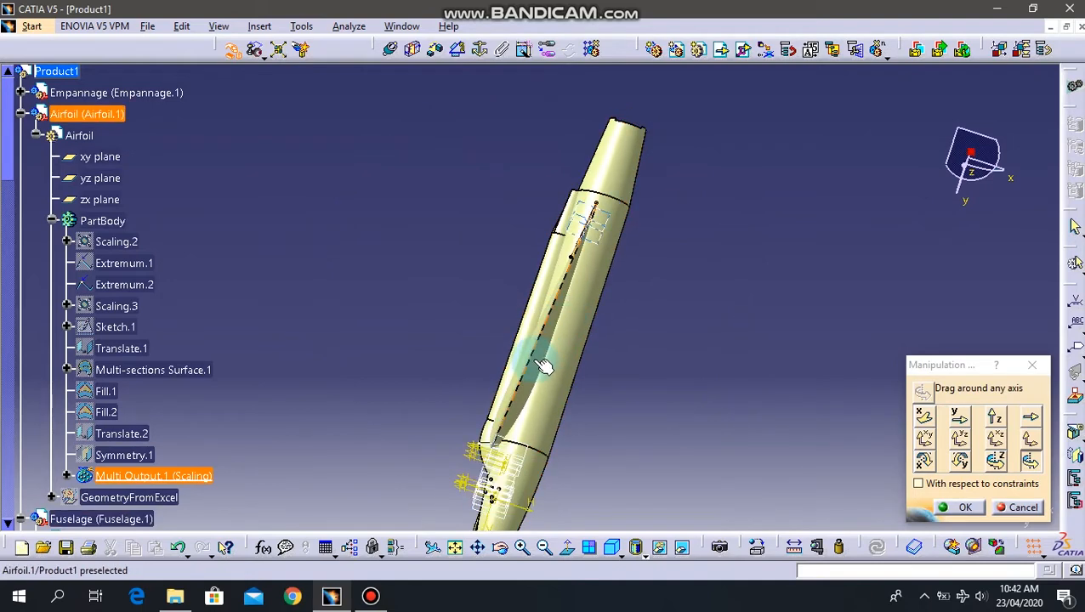
left_click_drag(542, 365, 538, 365)
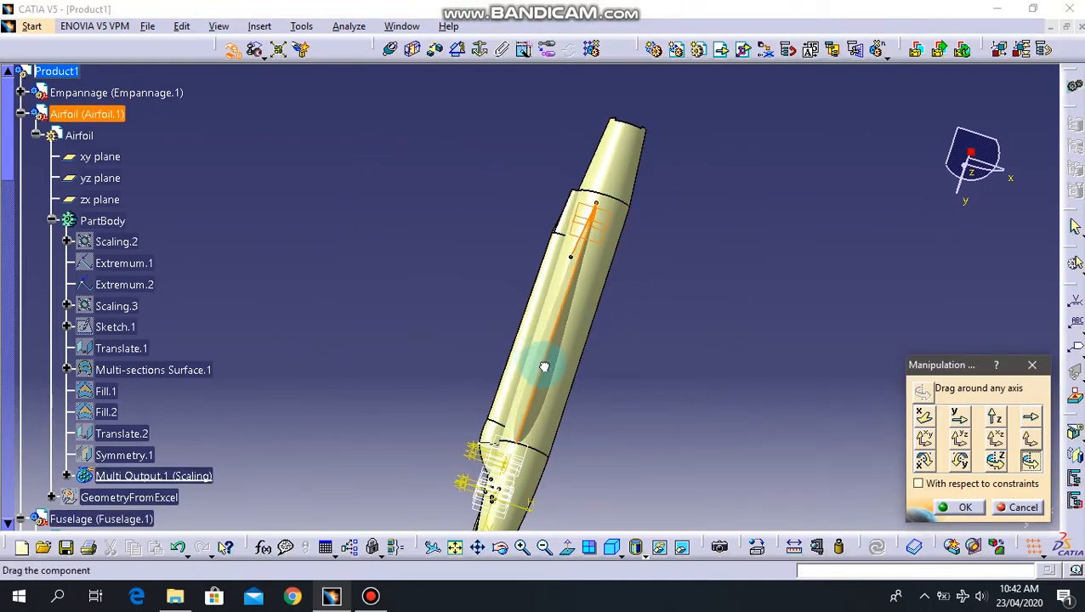
left_click(946, 508)
middle_click_drag(388, 283, 568, 255)
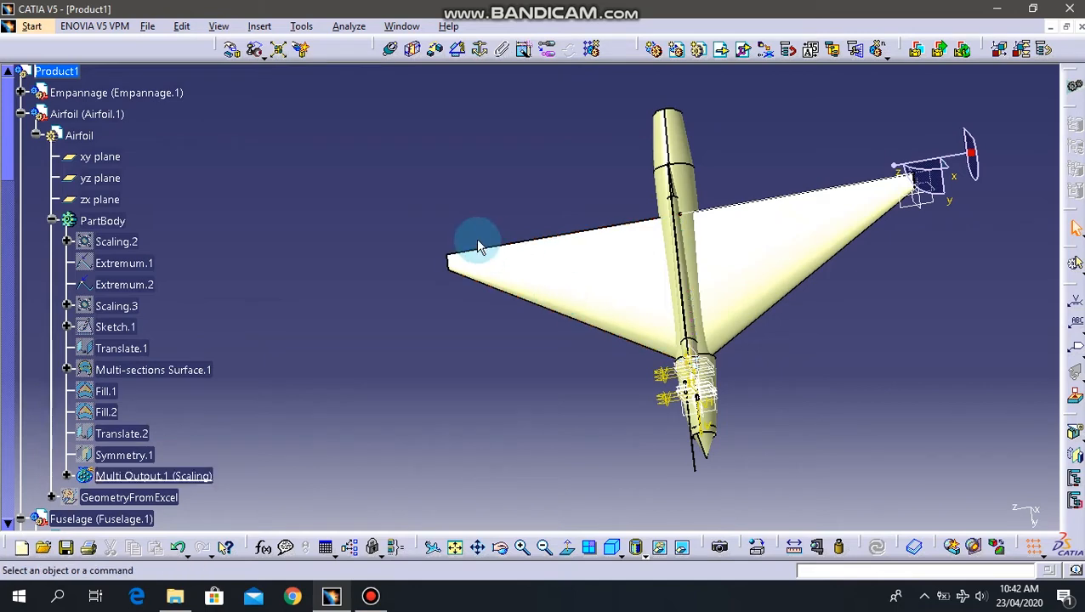
Rotate the Airfoil around the H axis of the Fuselage's front sketch to adjust the wing's angle against the body.
middle_click_drag(477, 240, 557, 246)
middle_click_drag(629, 257, 842, 364)
middle_click_drag(658, 452, 617, 373)
left_click(248, 51)
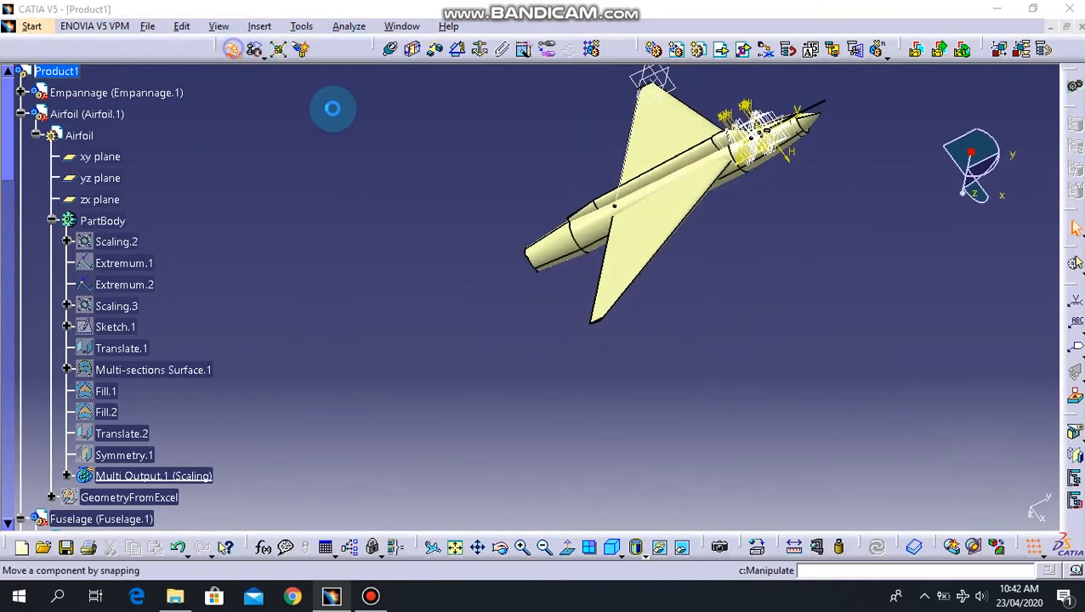
middle_click_drag(678, 317, 595, 380)
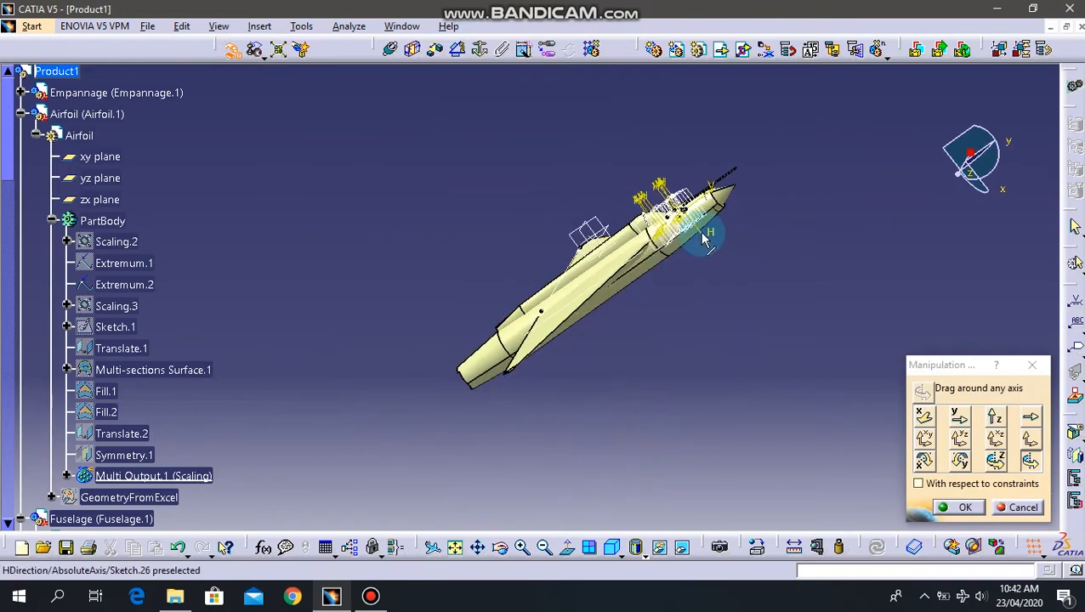
left_click(572, 324)
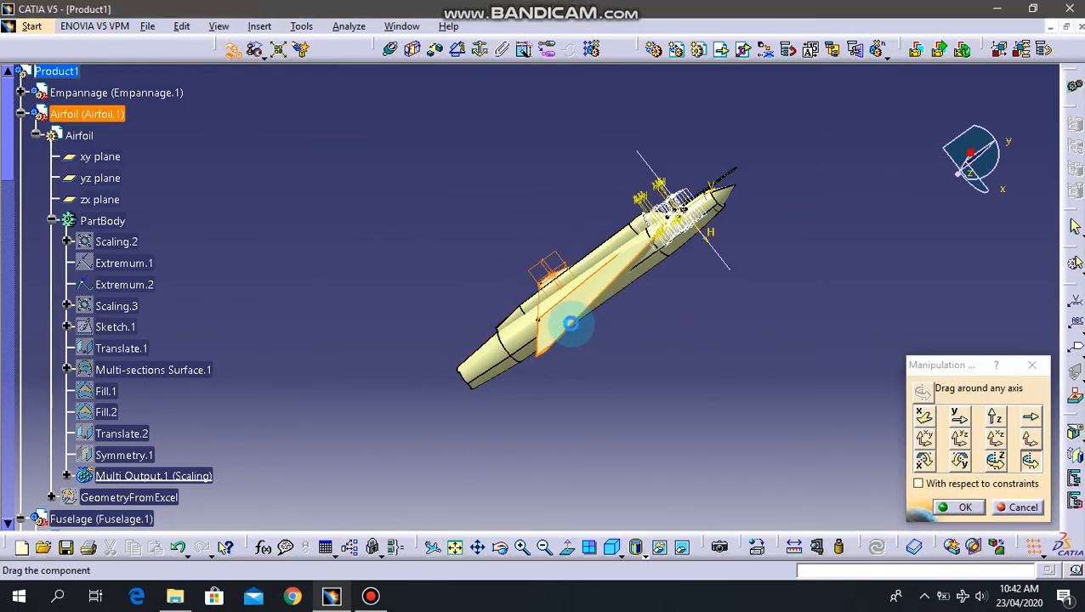
Shift the Airfoil slightly along the Fuselage's H sketch axis to seat the wing in the body.
left_click(1030, 416)
left_click(744, 296)
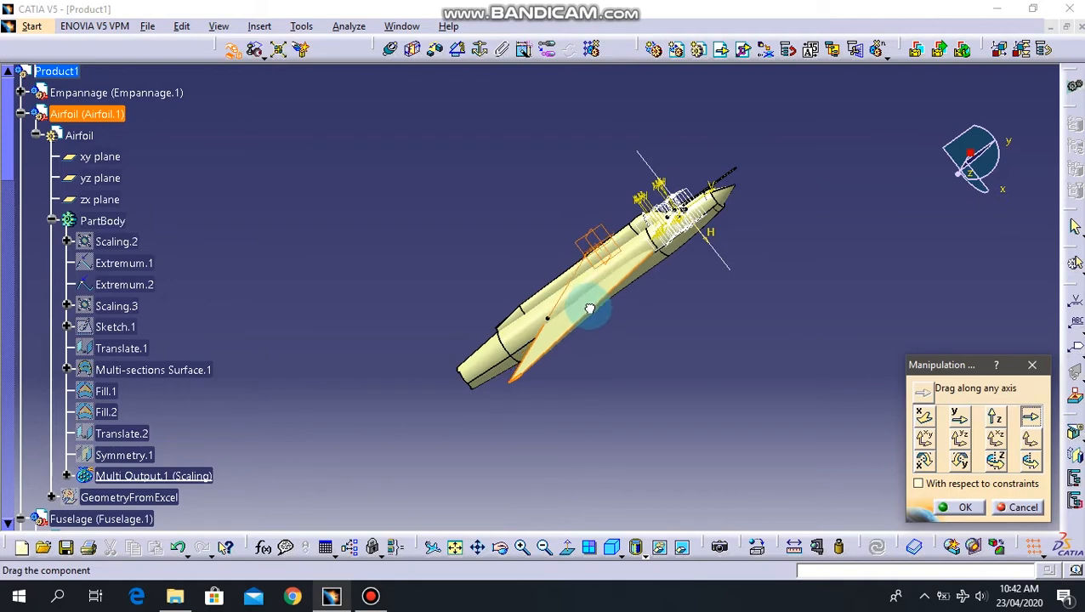
left_click_drag(589, 309, 705, 354)
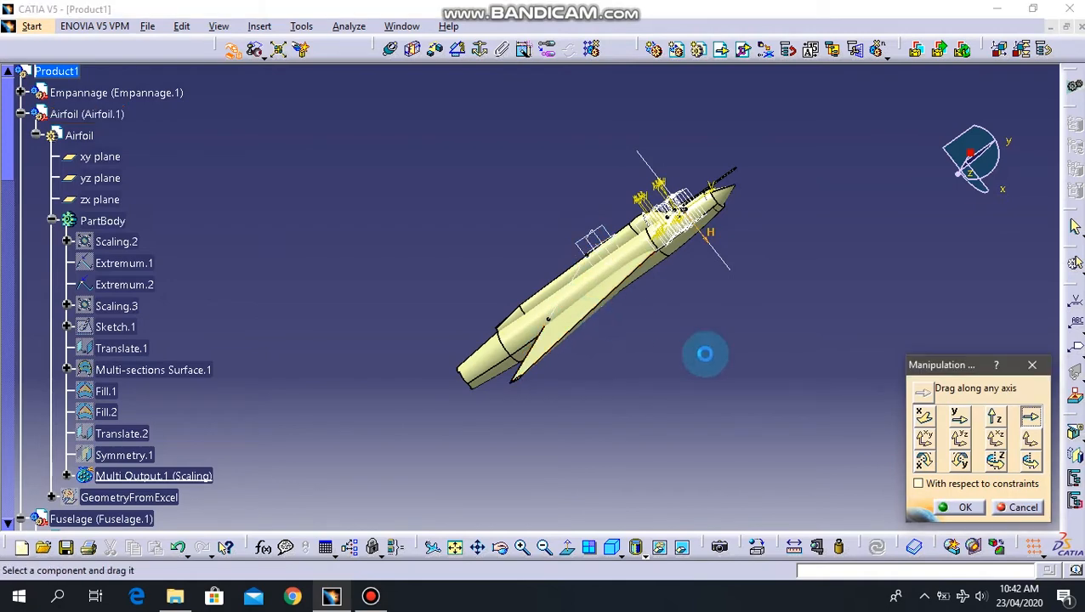
left_click(950, 510)
left_click(776, 441)
Examine the wing's fit in the Fuselage from several angles and how the Empannage lies relative to the aircraft.
middle_click_drag(514, 306, 584, 374)
middle_click_drag(485, 360, 472, 395)
scroll(472, 396, "up", 1)
middle_click_drag(298, 276, 573, 315)
middle_click_drag(515, 341, 587, 401)
middle_click_drag(474, 367, 644, 402)
middle_click_drag(747, 399, 698, 254)
mouse_move(748, 340)
middle_mouse_down()
mouse_move(539, 306)
mouse_move(535, 240)
middle_mouse_up()
mouse_move(711, 396)
middle_mouse_down()
mouse_move(553, 257)
mouse_move(565, 198)
middle_mouse_up()
mouse_move(671, 406)
middle_mouse_down()
mouse_move(617, 358)
mouse_move(615, 317)
mouse_move(627, 343)
mouse_move(610, 351)
mouse_move(369, 348)
middle_mouse_up()
middle_click_drag(850, 457, 551, 247)
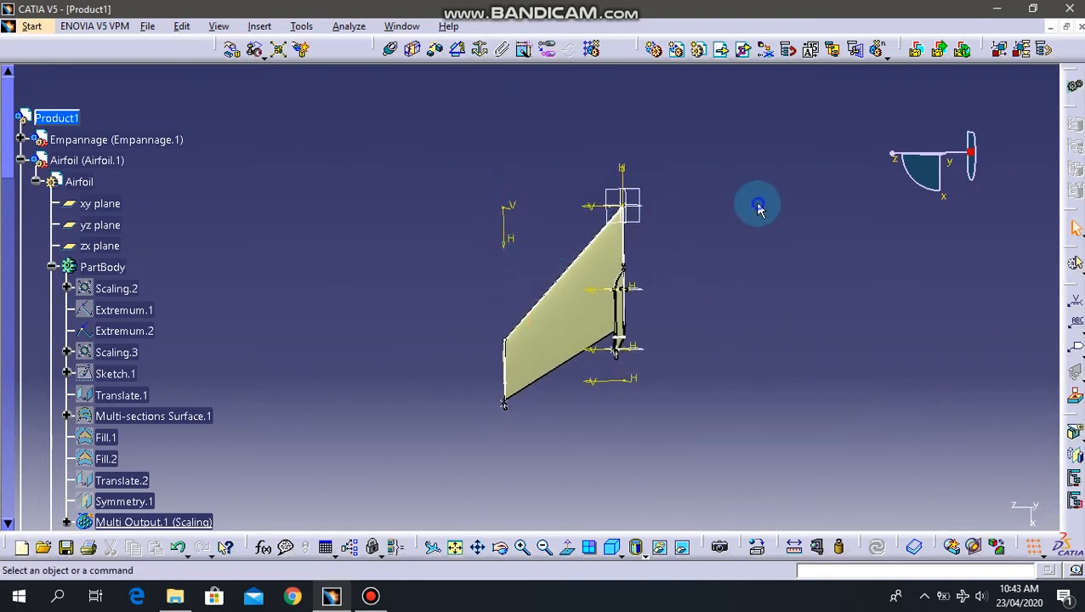
Move the Empannage along its own H sketch axis to bring it closer to the aircraft.
left_click(234, 51)
middle_click_drag(620, 250, 666, 444)
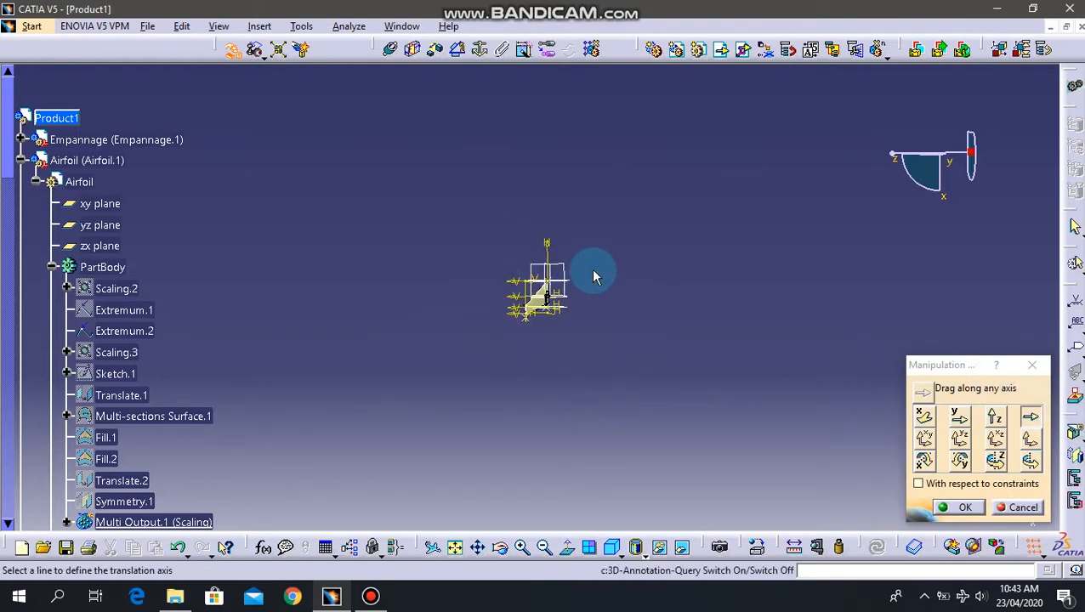
left_click(545, 250)
left_click_drag(545, 313, 493, 149)
middle_click_drag(503, 252, 524, 311)
left_click(524, 311)
middle_click_drag(524, 311, 538, 181)
left_click(584, 308)
middle_click_drag(582, 243, 584, 281)
middle_click_drag(533, 329, 648, 345)
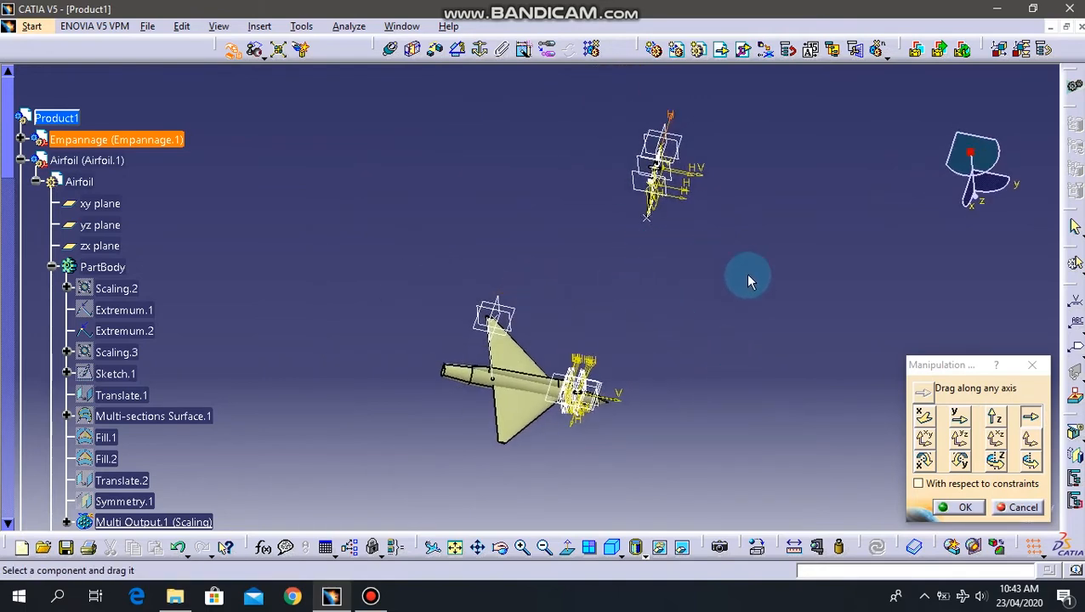
Rotate the Empannage around the H axis of one of its section sketches to turn its span upward.
middle_click_drag(690, 214, 670, 283)
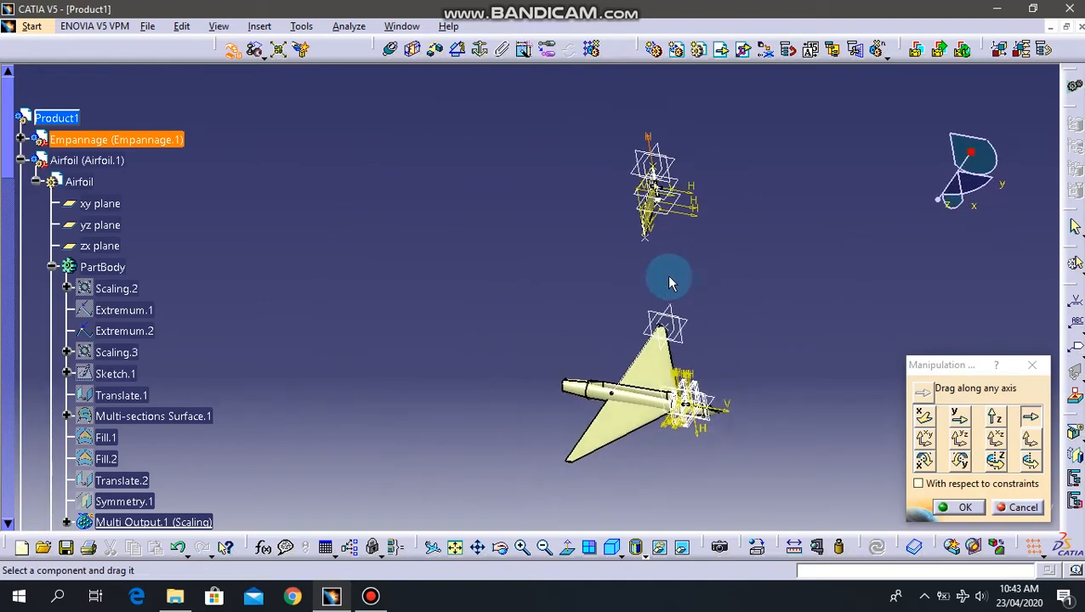
left_click(1030, 462)
left_click(691, 197)
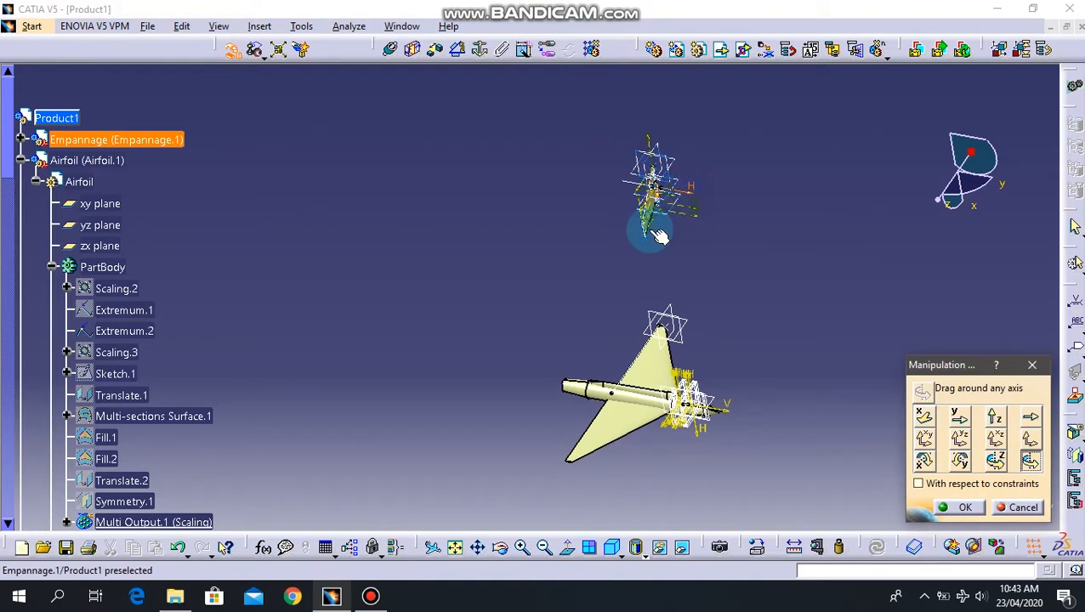
left_click_drag(642, 227, 626, 130)
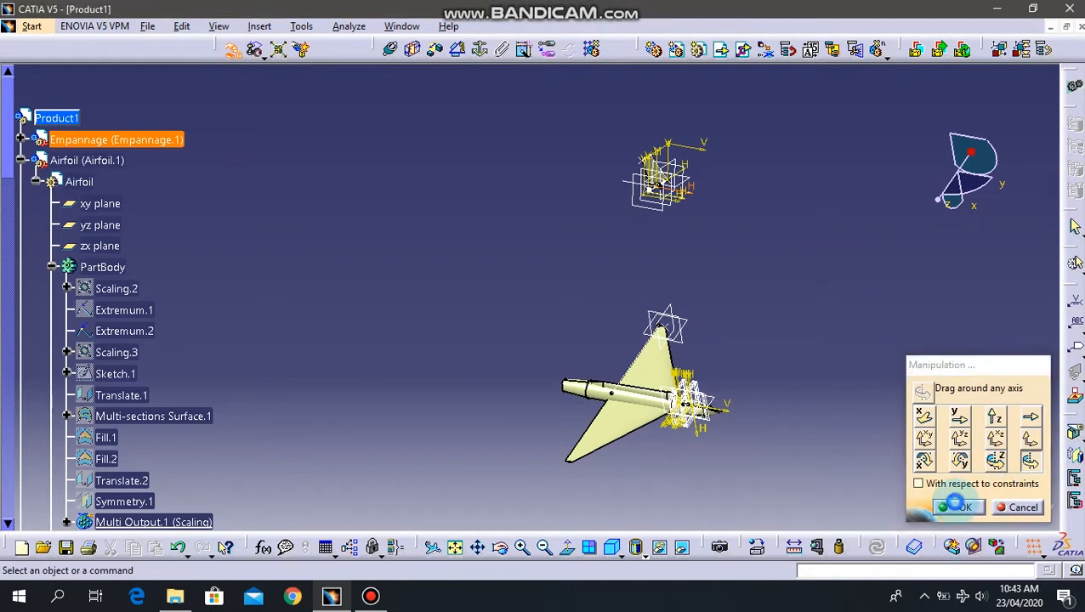
left_click(961, 508)
Rotate the Empannage around the crosswise H axis of its root sketch to adjust its root's direction.
left_click(231, 52)
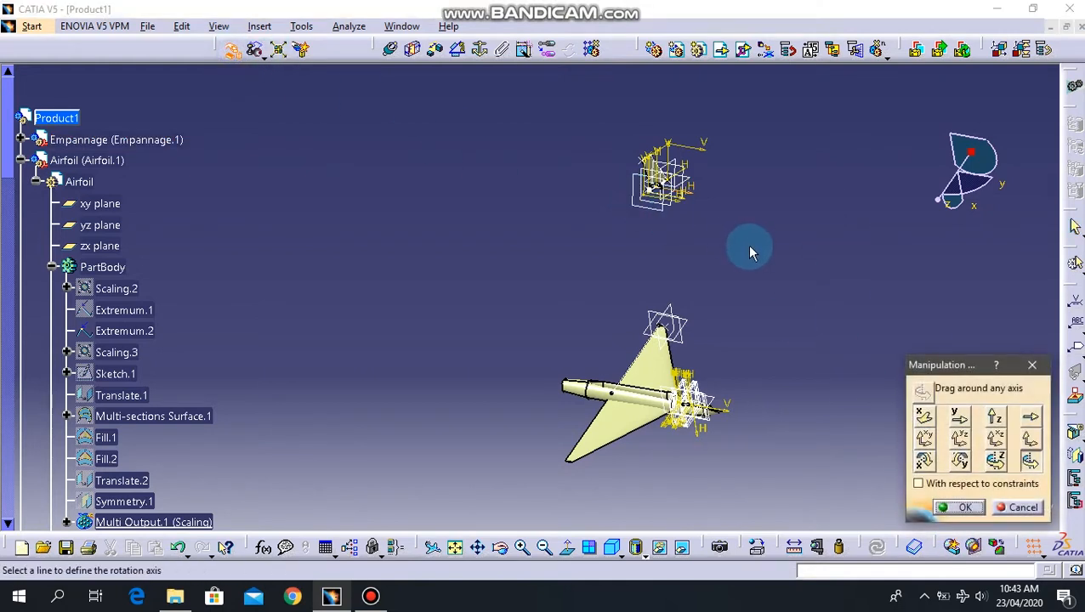
middle_click_drag(750, 250, 751, 200)
middle_click_drag(692, 321, 684, 191)
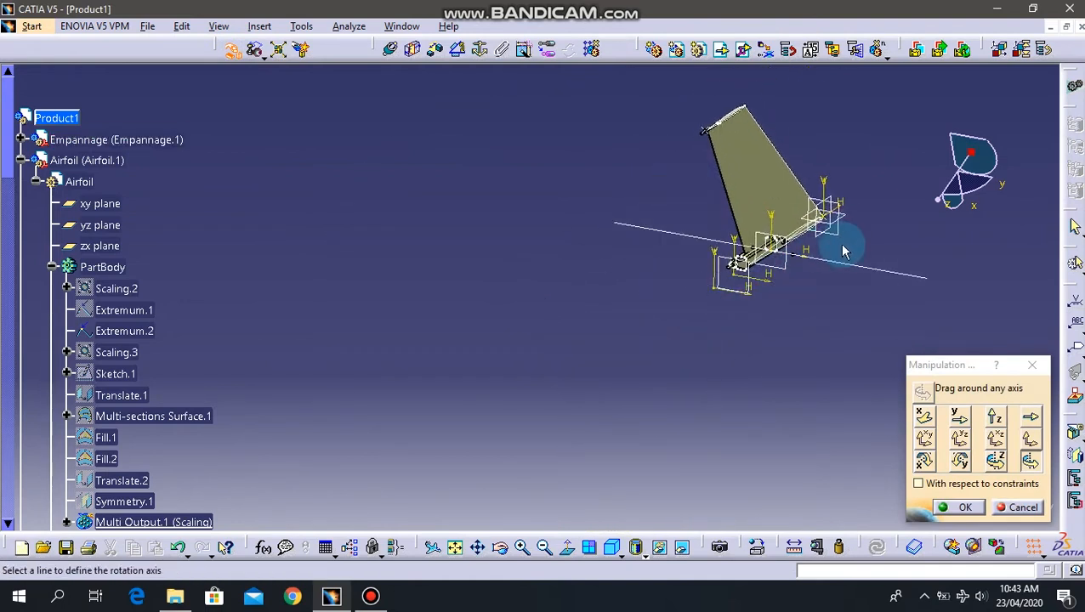
left_click(759, 282)
mouse_move(821, 223)
left_mouse_down()
mouse_move(802, 235)
mouse_move(794, 289)
mouse_move(789, 269)
mouse_move(782, 283)
left_mouse_up()
middle_click_drag(802, 240, 664, 350)
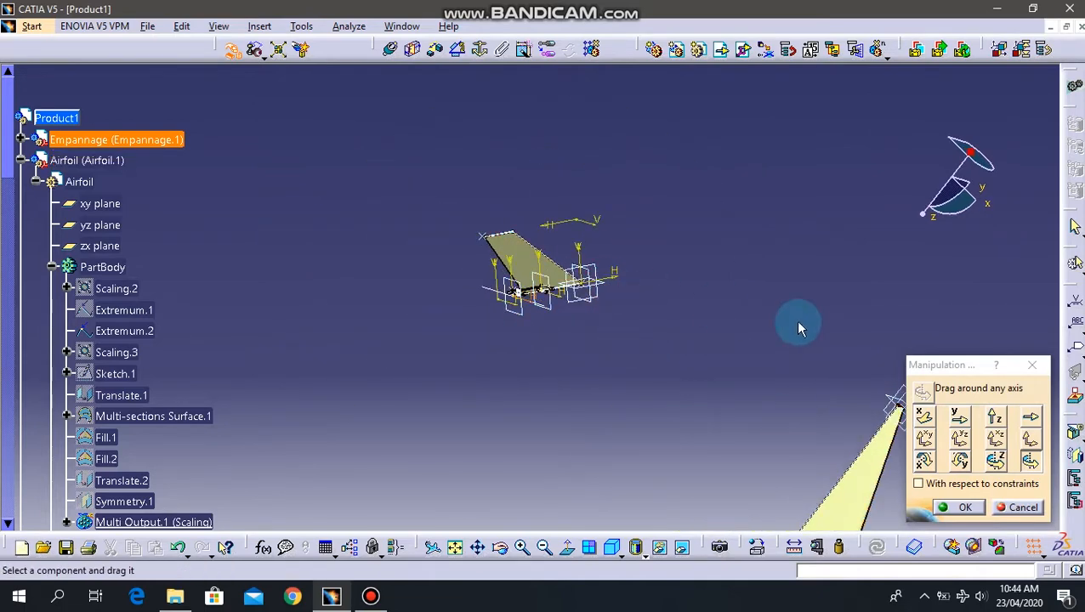
middle_click_drag(588, 348, 610, 427)
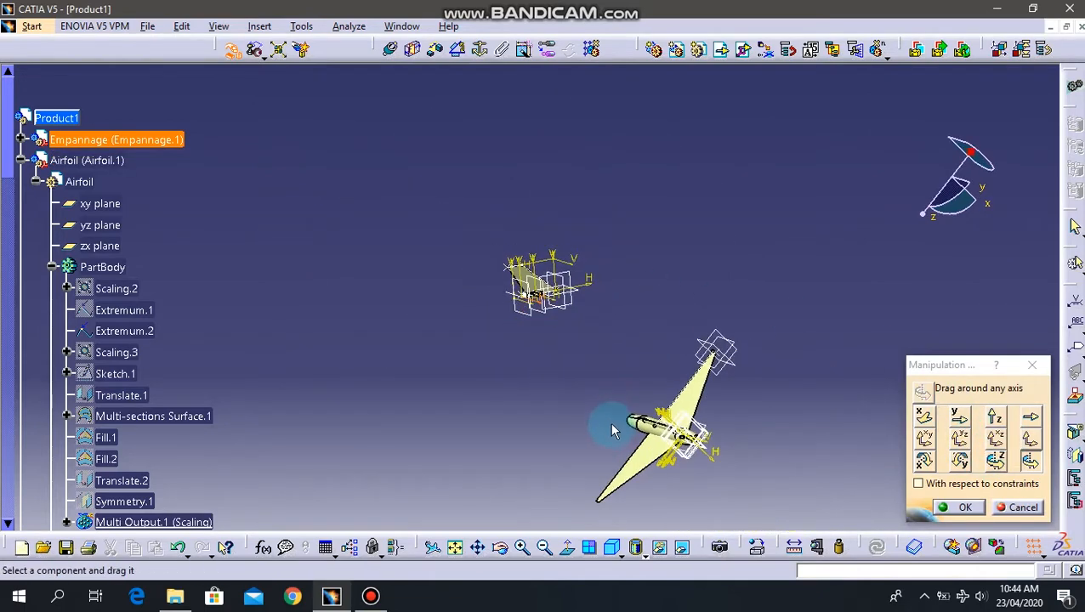
middle_click_drag(597, 377, 598, 246)
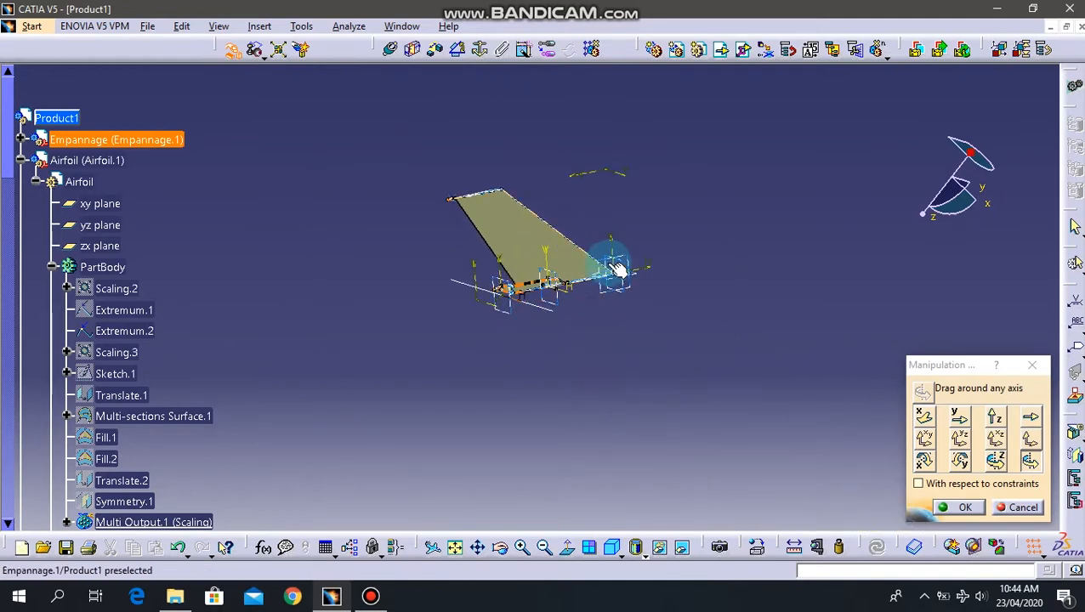
middle_click_drag(612, 364, 612, 323)
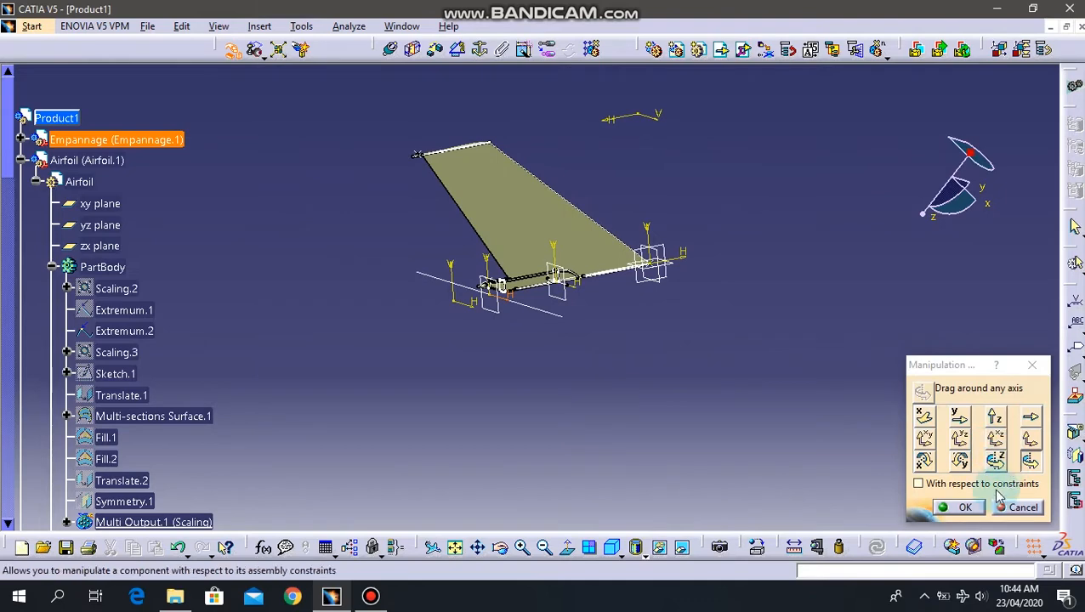
Rotate the Empannage around the V axis of its end sketch to adjust its orientation relative to the aircraft.
left_click(1029, 460)
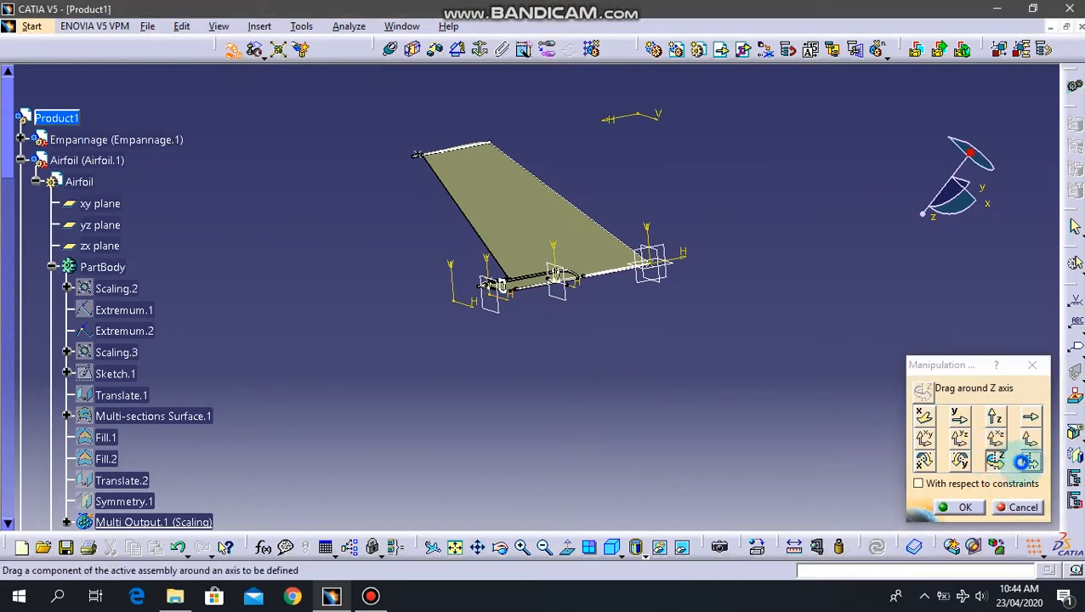
left_click(449, 281)
left_click_drag(612, 243, 574, 303)
middle_click_drag(574, 302, 675, 312)
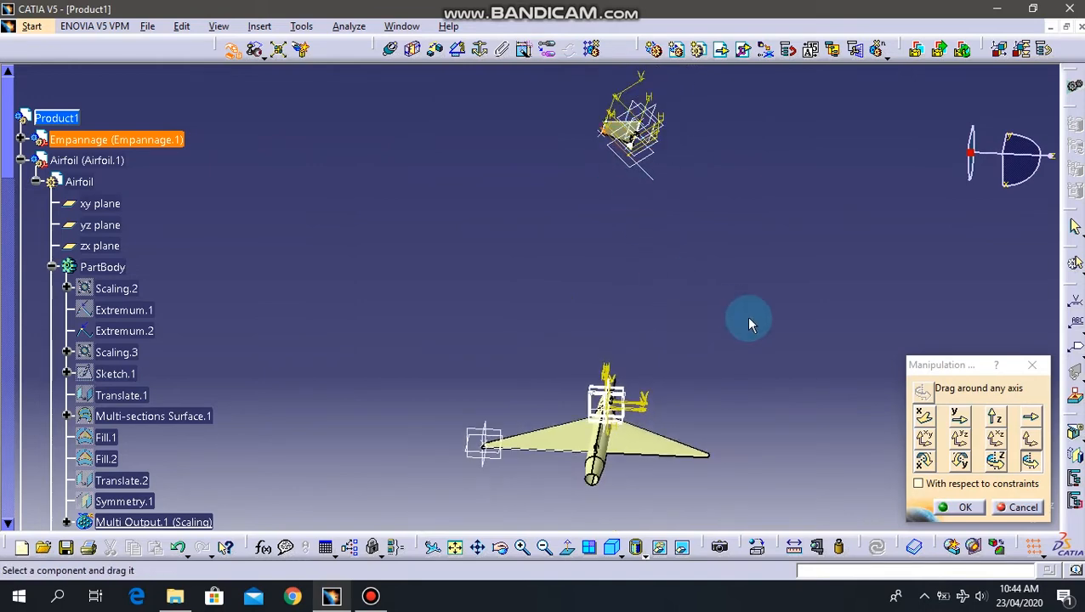
left_click(958, 507)
Use Smart Move to snap the Empannage's front reference plane onto the Airfoil's zx plane at the wing tip.
middle_click_drag(788, 186, 521, 262)
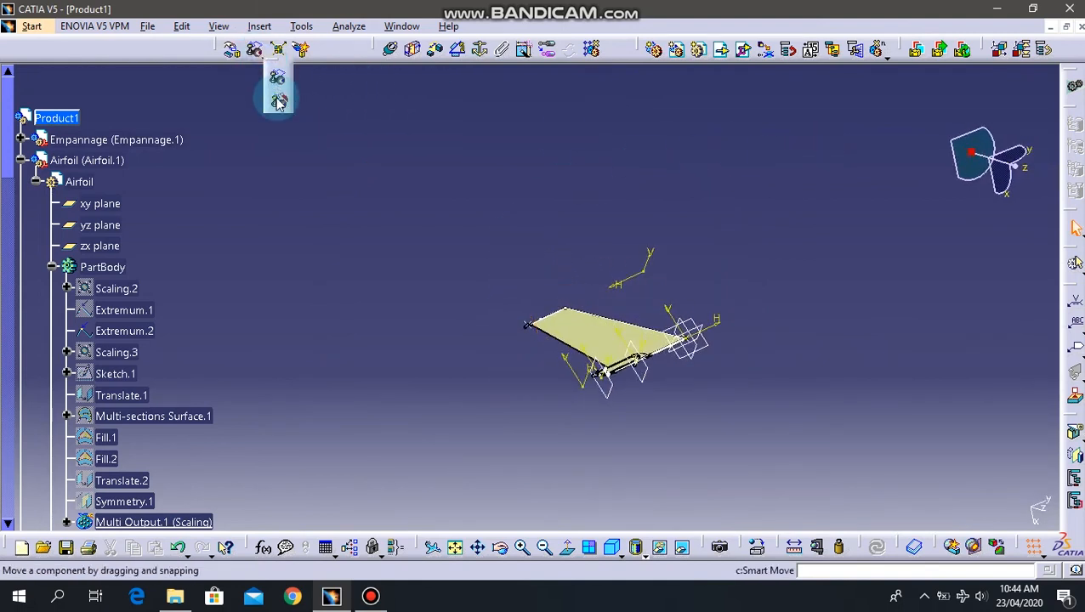
left_click(278, 100)
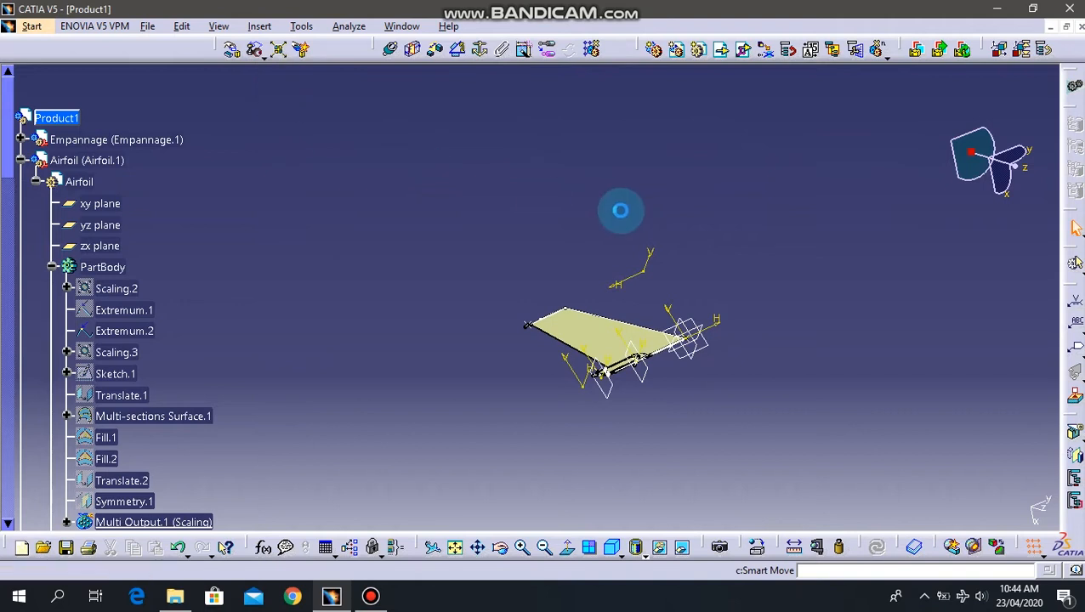
scroll(746, 403, "up", 1)
middle_click_drag(745, 403, 753, 349)
left_click(757, 344)
middle_click_drag(683, 423, 693, 472)
middle_click_drag(622, 471, 729, 438)
middle_click_drag(657, 460, 524, 206)
middle_click_drag(738, 424, 714, 295)
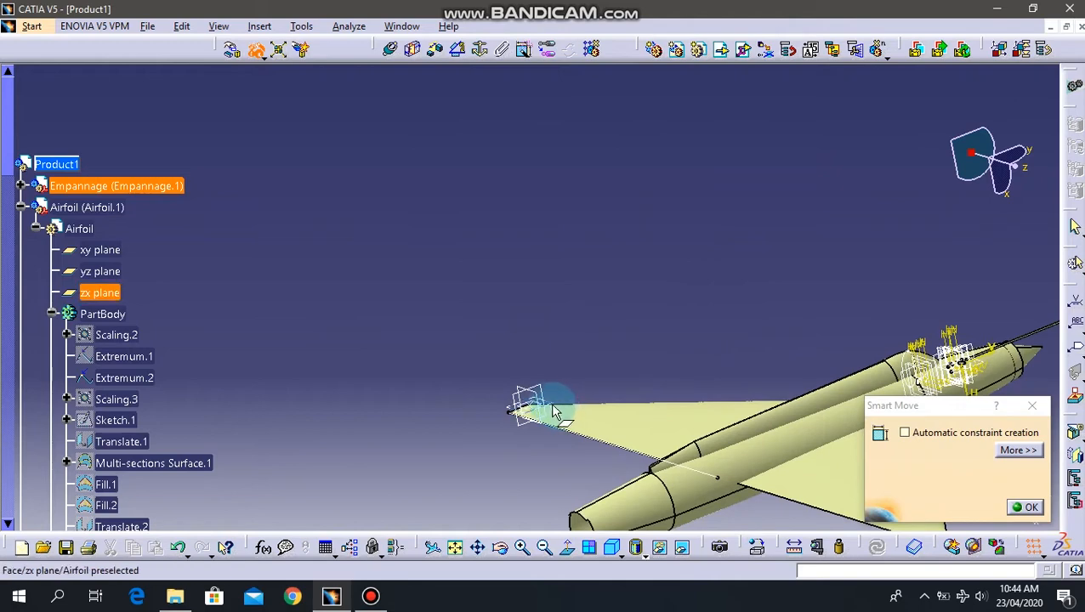
left_click(554, 411)
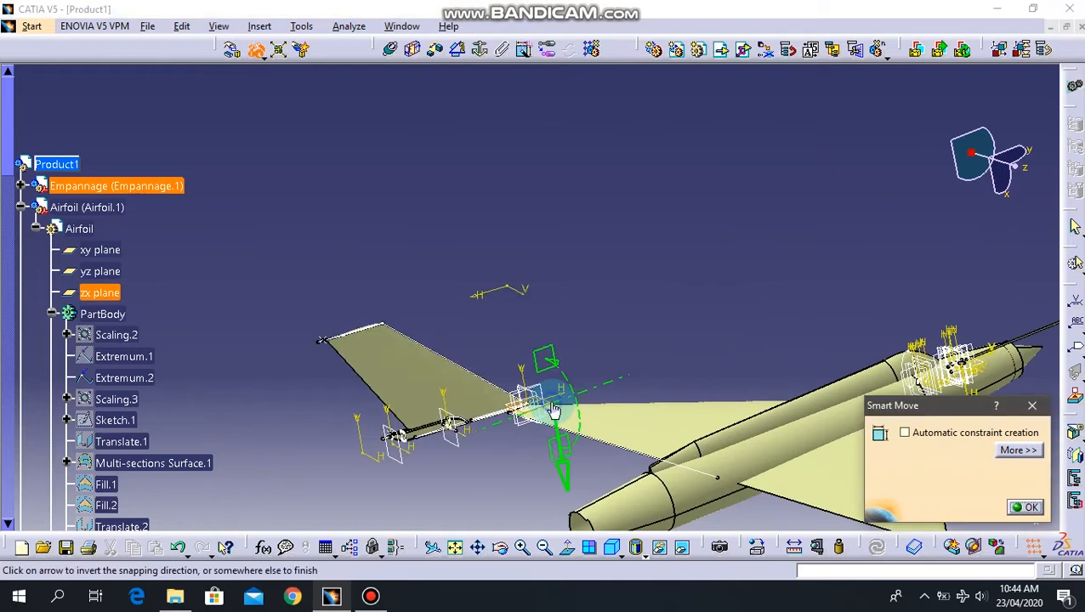
left_click(1012, 508)
Manipulate the Empannage along selected axes to bring it from the wing tip onto the rear of the Fuselage.
middle_click_drag(385, 275, 439, 323)
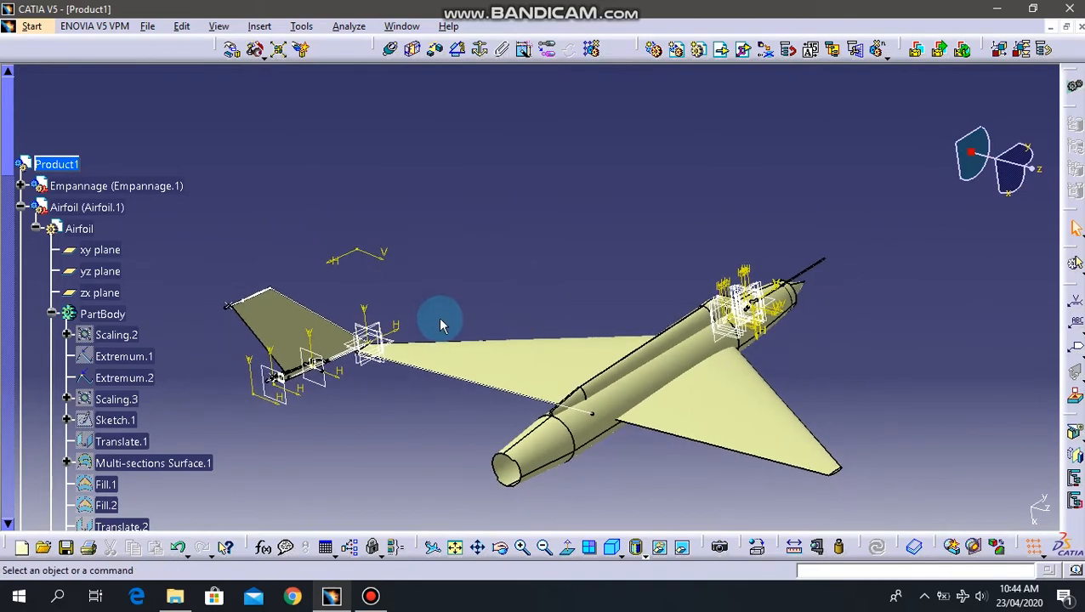
left_click(234, 51)
left_click(336, 377)
mouse_move(331, 356)
left_mouse_down()
mouse_move(479, 404)
mouse_move(460, 381)
mouse_move(456, 400)
mouse_move(867, 459)
left_mouse_up()
left_click(1029, 416)
left_click(281, 340)
left_click_drag(280, 340, 380, 431)
middle_click_drag(380, 431, 664, 425)
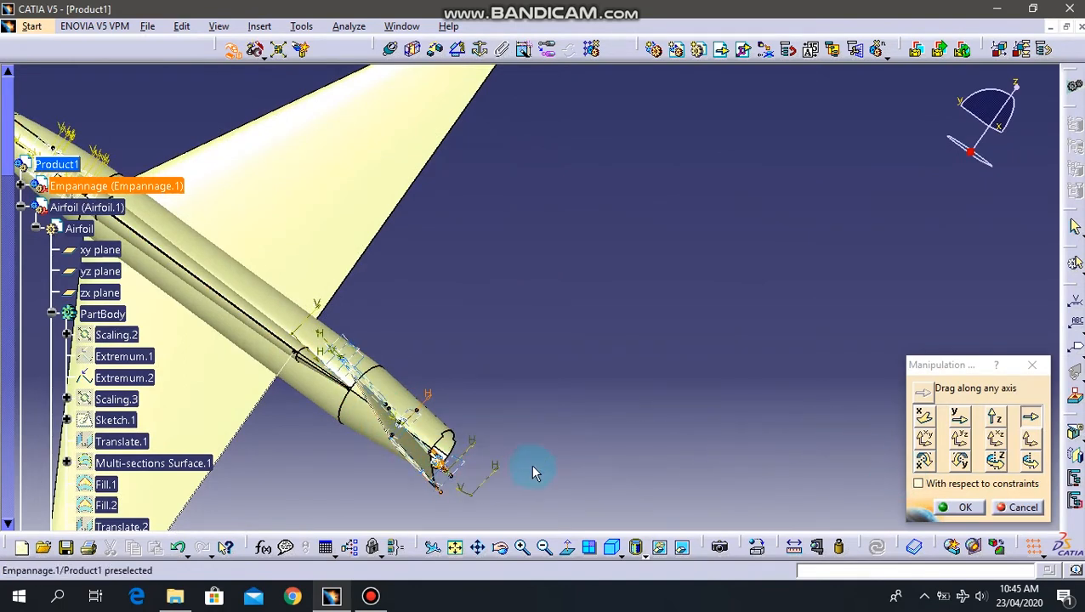
mouse_move(546, 470)
middle_mouse_down()
mouse_move(486, 477)
mouse_move(388, 455)
mouse_move(597, 380)
mouse_move(563, 457)
mouse_move(565, 482)
middle_mouse_up()
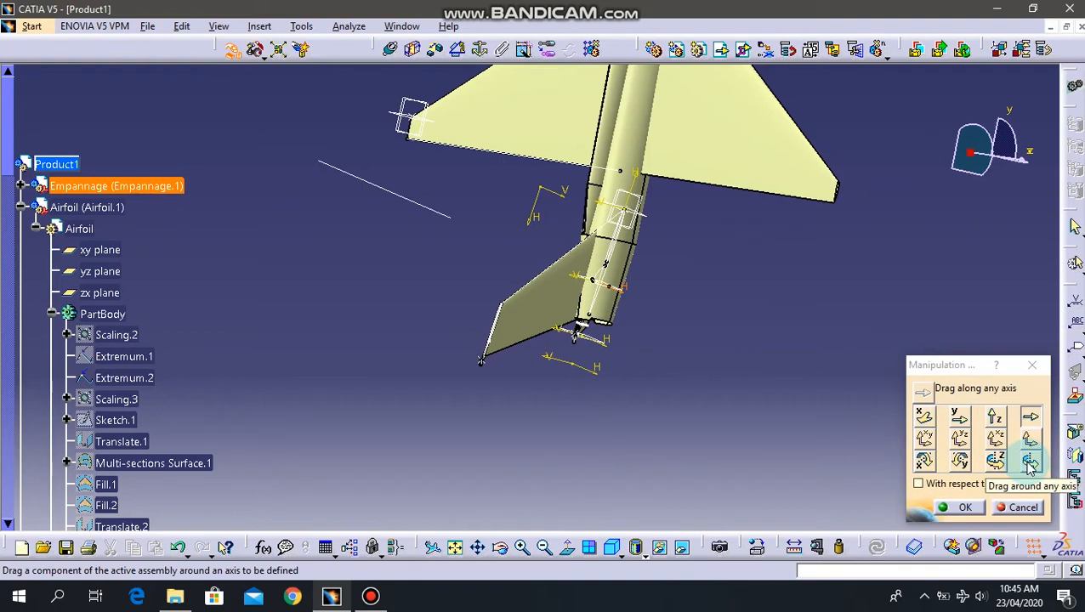
left_click(961, 507)
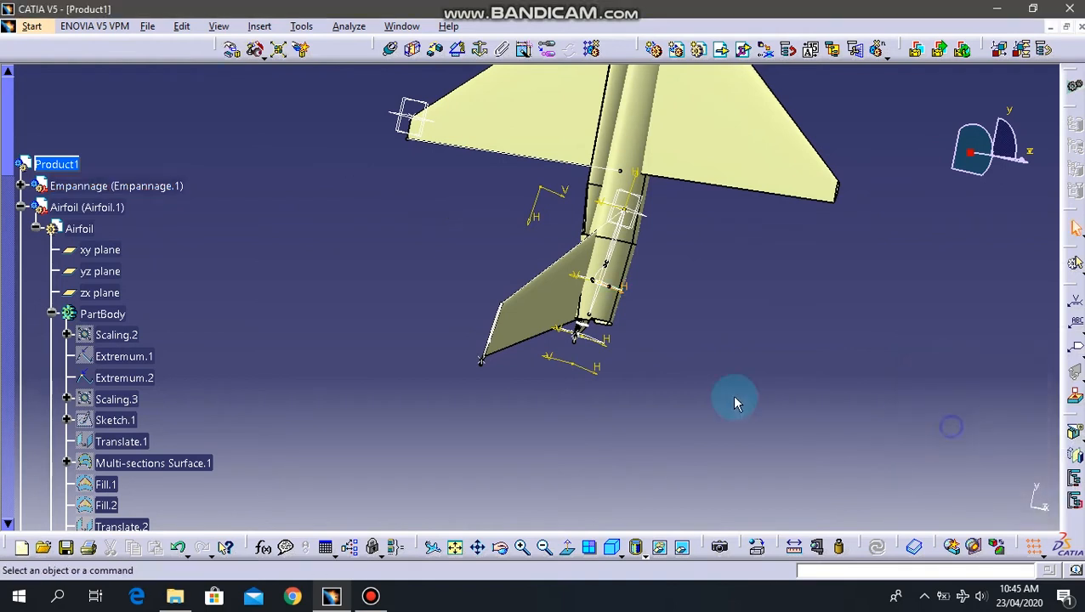
Fine-tune the Empannage's position by sliding it crosswise along its H sketch axis at the Fuselage's tail.
left_click(228, 52)
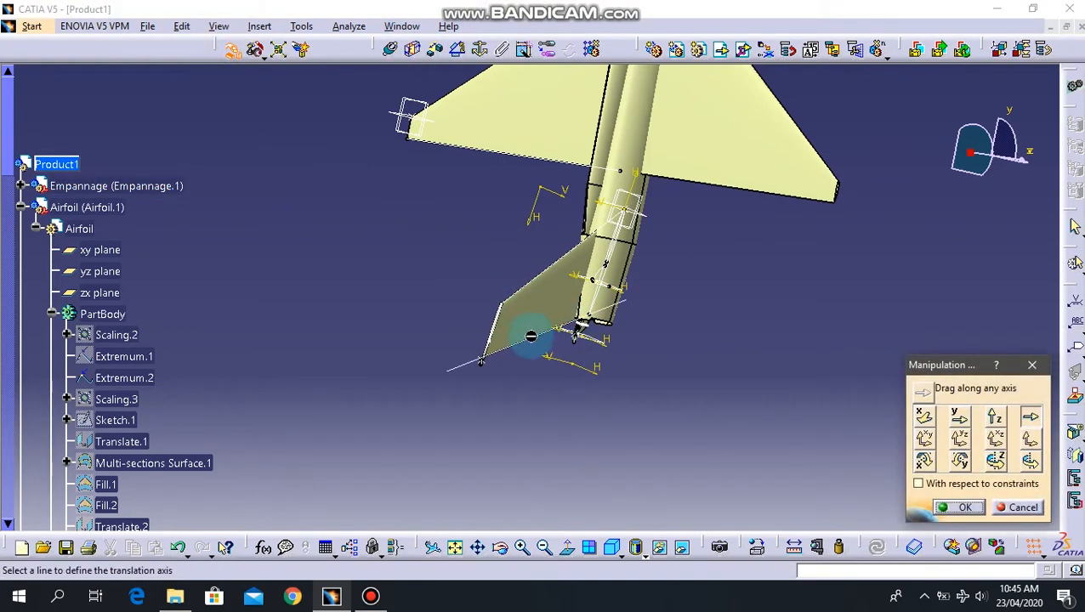
mouse_move(562, 255)
middle_mouse_down()
mouse_move(635, 284)
mouse_move(548, 244)
mouse_move(470, 242)
mouse_move(527, 245)
middle_mouse_up()
left_click_drag(689, 328, 667, 316)
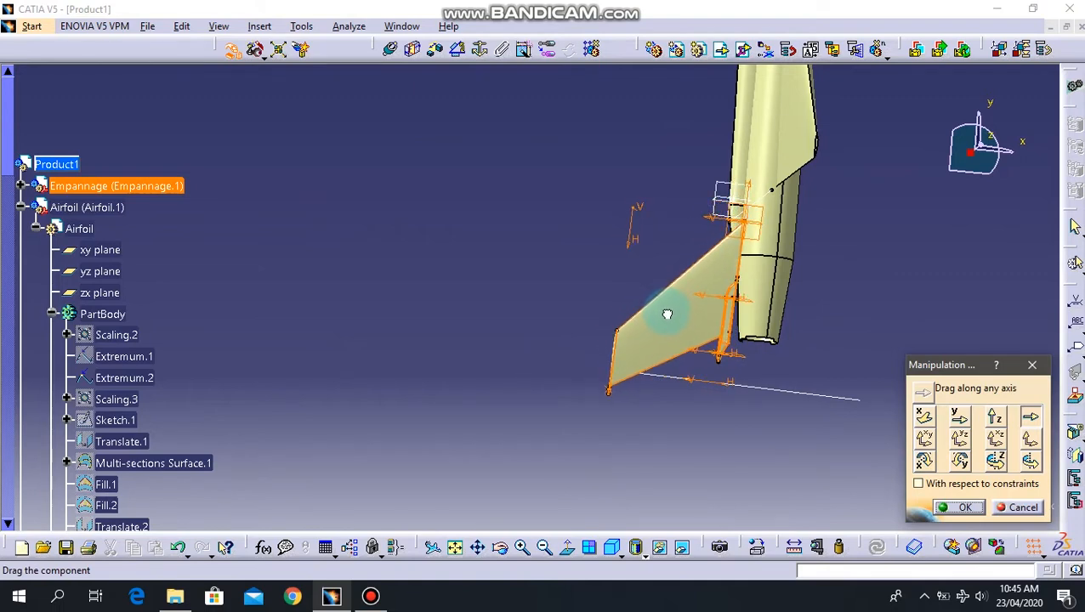
left_click_drag(667, 313, 664, 309)
middle_click_drag(542, 247, 628, 284)
left_click_drag(627, 284, 619, 280)
middle_click_drag(533, 249, 663, 292)
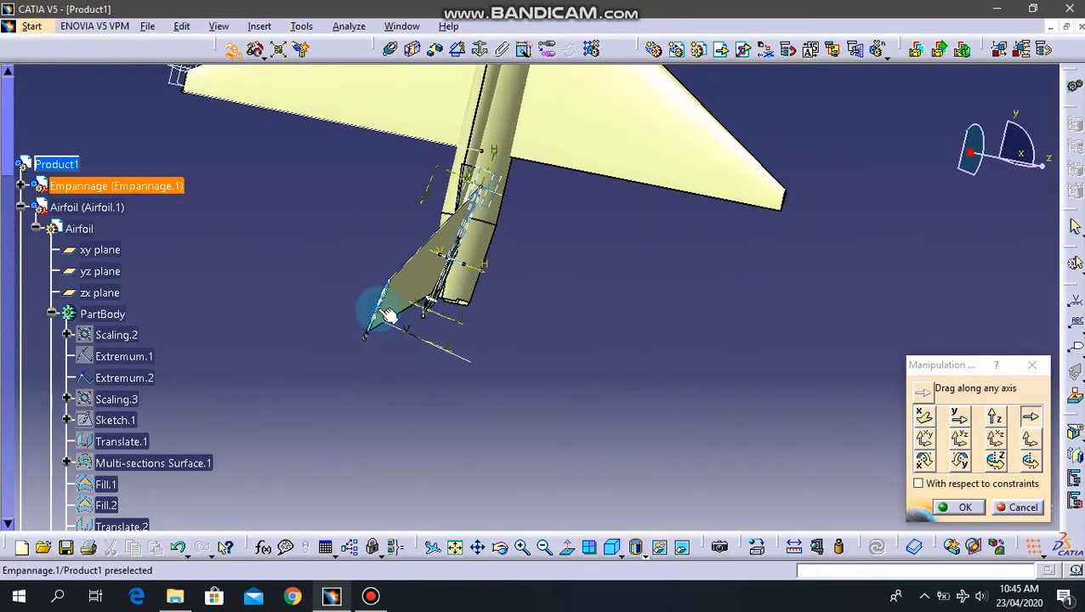
middle_click_drag(575, 271, 474, 251)
middle_click_drag(697, 322, 682, 408)
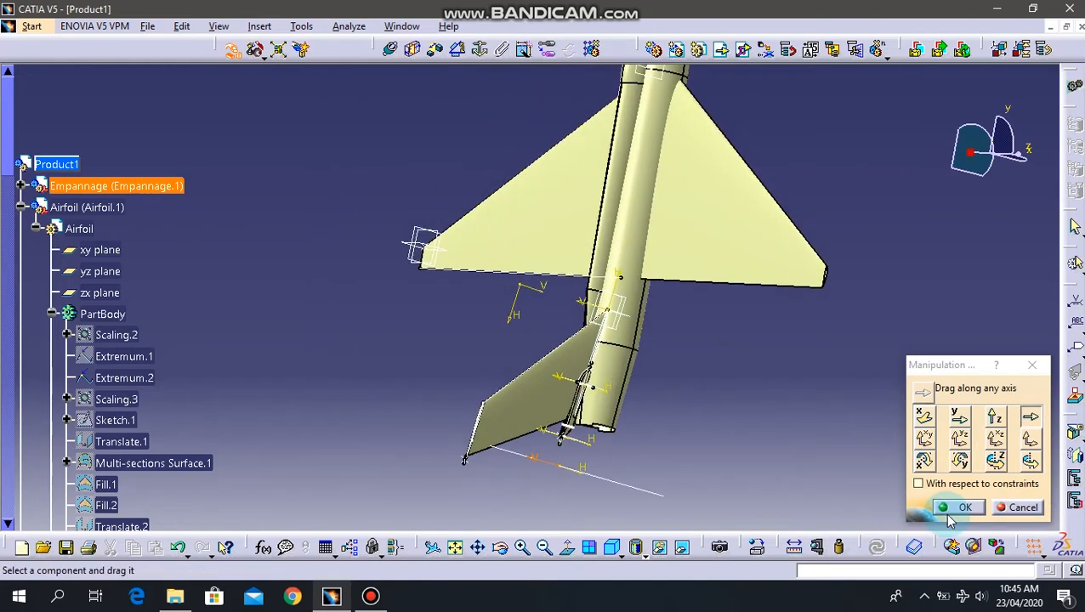
left_click(947, 512)
Use Smart Move to snap the Empannage onto the Fuselage's reference plane behind the nose section.
middle_click_drag(843, 411, 620, 440)
left_click(256, 51)
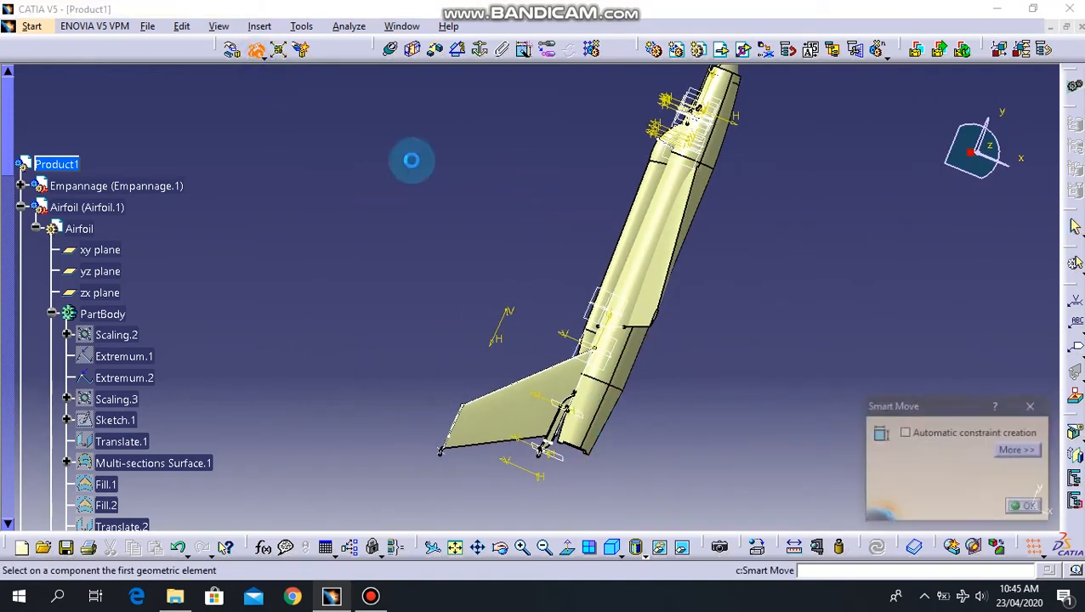
middle_click_drag(726, 280, 679, 317)
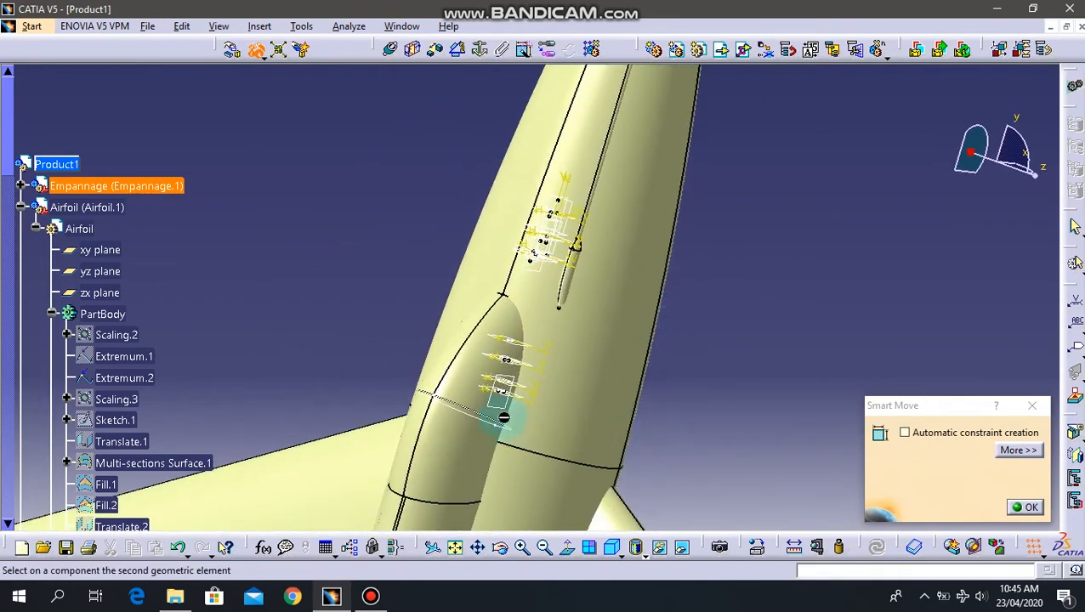
left_click(498, 416)
middle_click_drag(594, 391, 610, 513)
left_click(1025, 506)
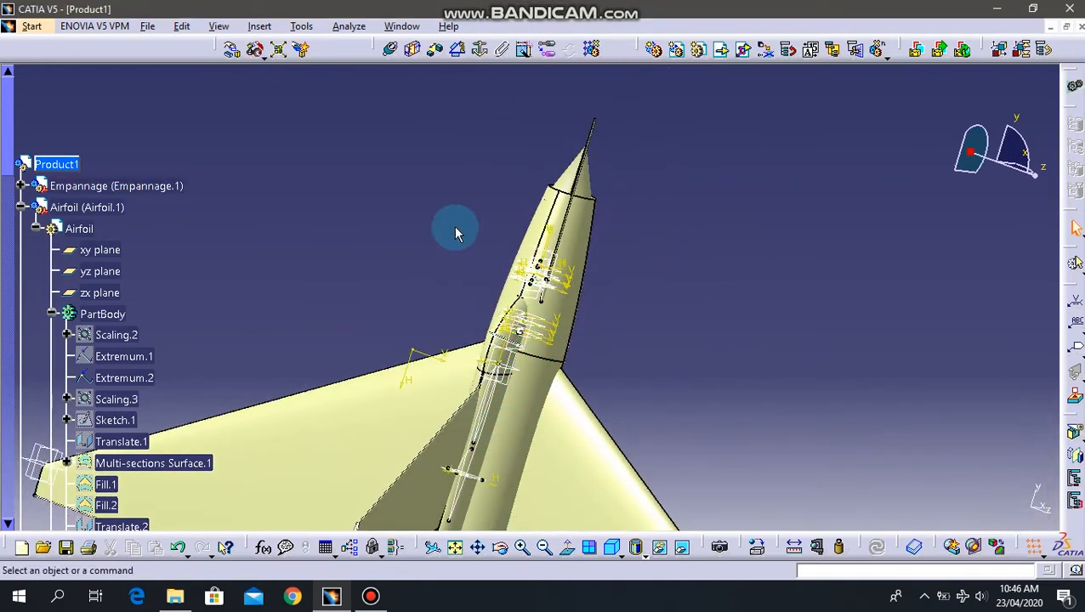
Manipulate the Empannage along the Fuselage's lengthwise axis to bring it from behind the nose back to the tail.
scroll(458, 228, "up", 2)
middle_click_drag(458, 228, 460, 281)
left_click(238, 54)
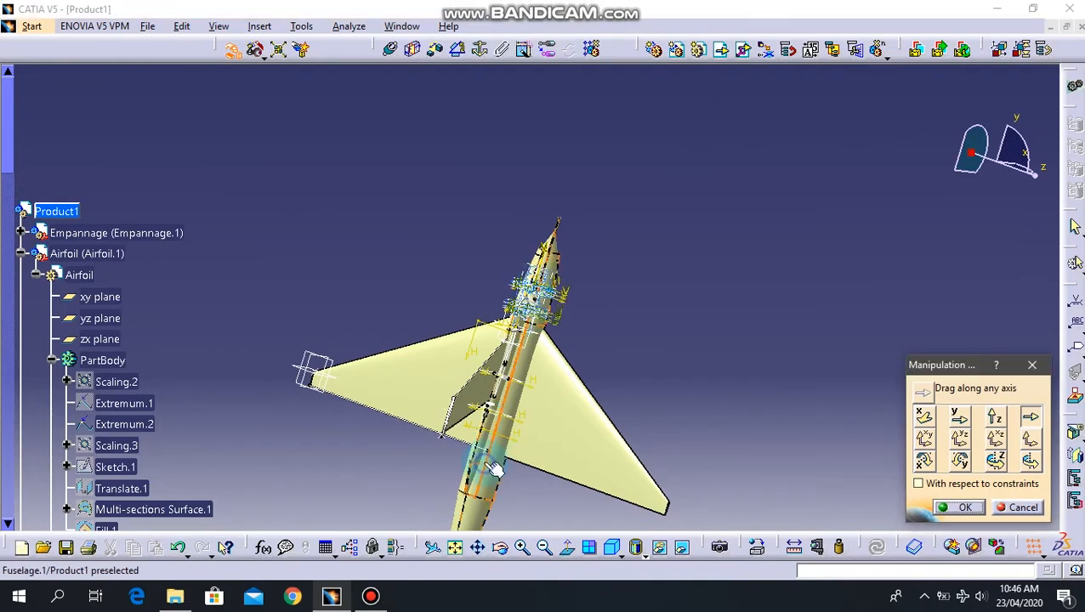
left_click_drag(472, 398, 441, 506)
middle_click_drag(554, 511, 446, 374)
left_click_drag(418, 481, 384, 505)
middle_click_drag(502, 507, 534, 350)
left_click_drag(422, 381, 442, 376)
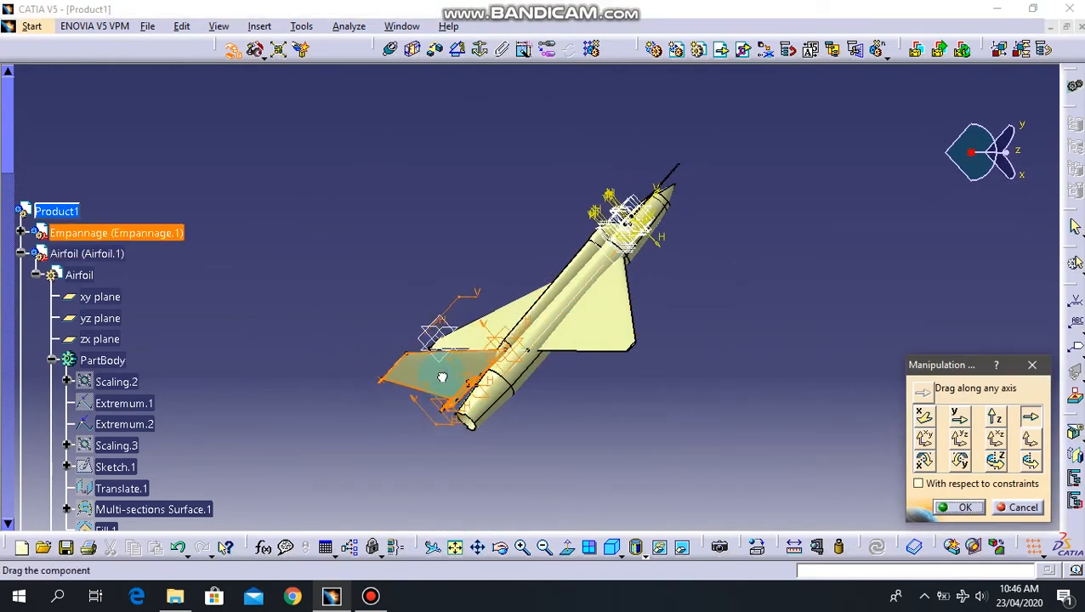
left_click_drag(446, 379, 447, 377)
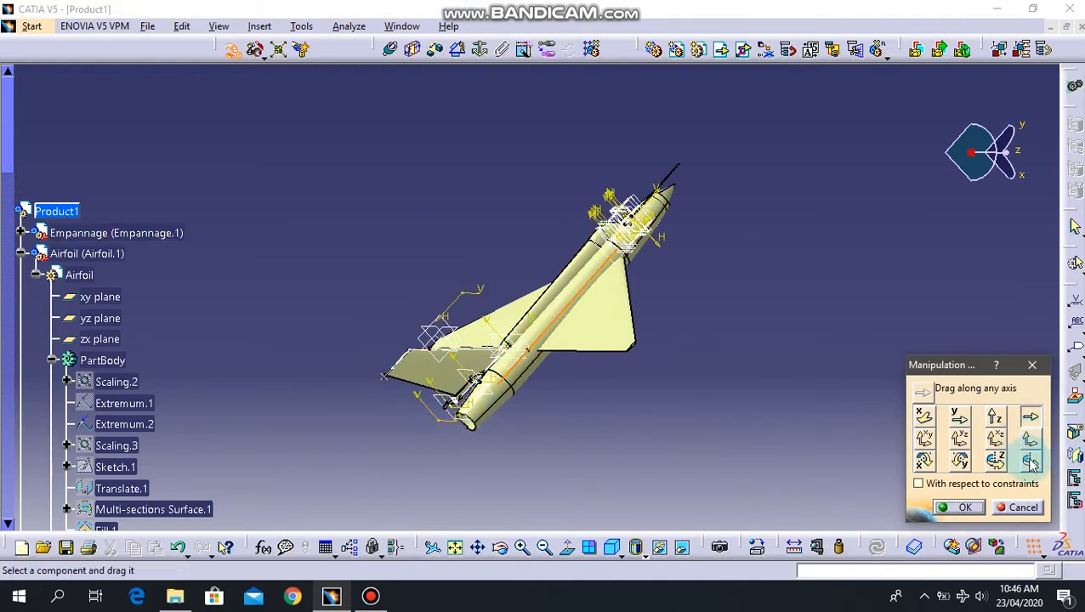
left_click(963, 508)
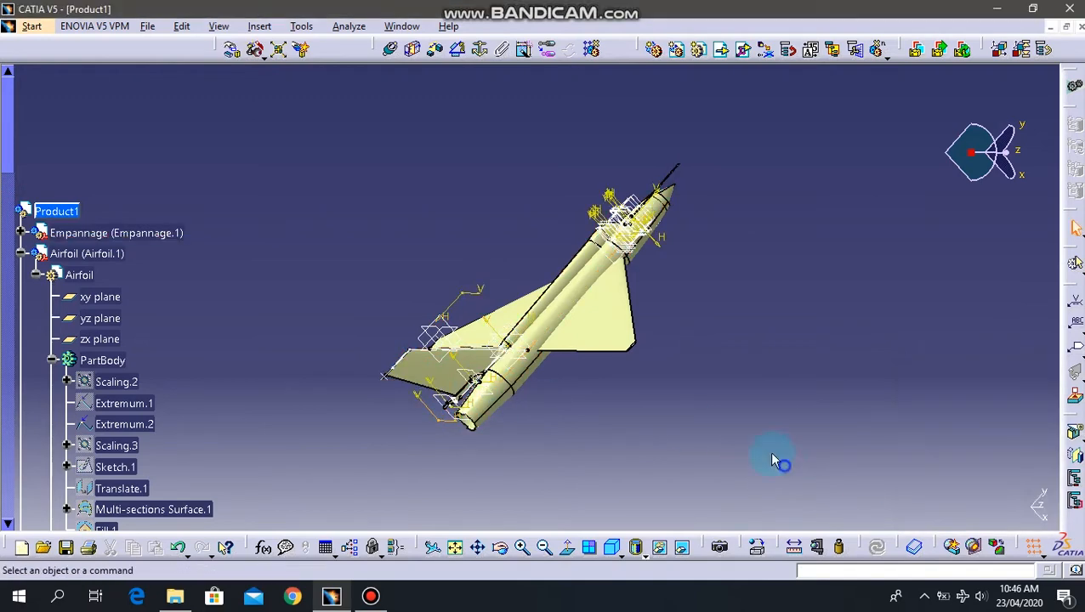
Manipulate the Empannage along the V axis of its rear sketch to shift it slightly closer to the Fuselage's tail.
left_click(230, 51)
middle_click_drag(586, 444, 578, 306)
middle_click_drag(605, 438, 597, 391)
middle_click_drag(694, 524, 685, 405)
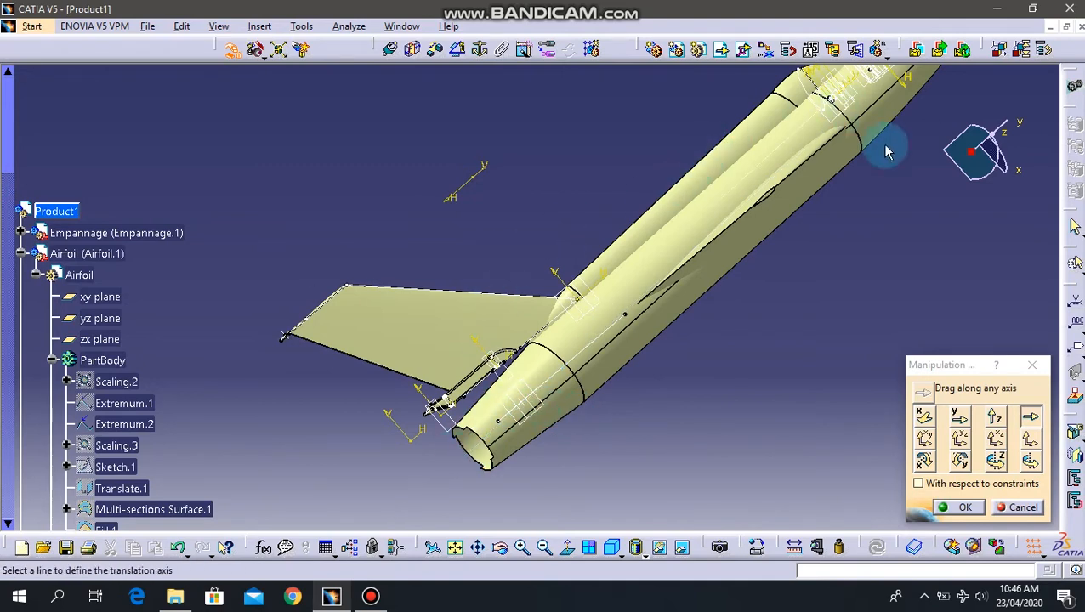
left_click(395, 429)
left_click_drag(411, 346, 426, 342)
middle_click_drag(367, 293, 922, 476)
left_click(959, 508)
Manipulate the Horizontal Stablizer along its H sketch axis to bring it from its remote location toward the aircraft.
middle_click_drag(551, 240, 650, 377)
middle_click_drag(703, 468, 538, 314)
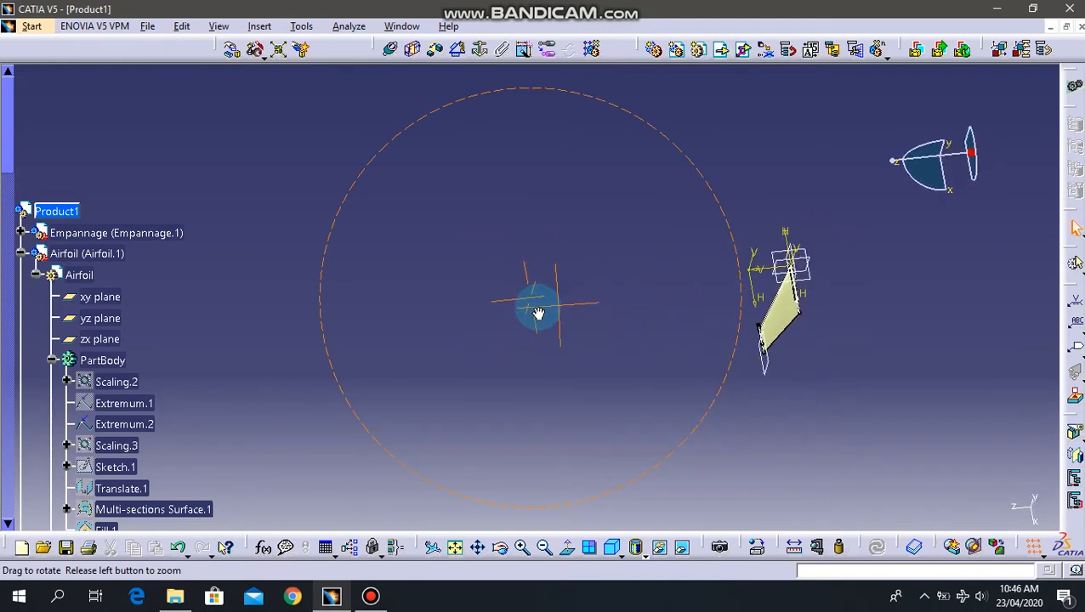
left_click(234, 56)
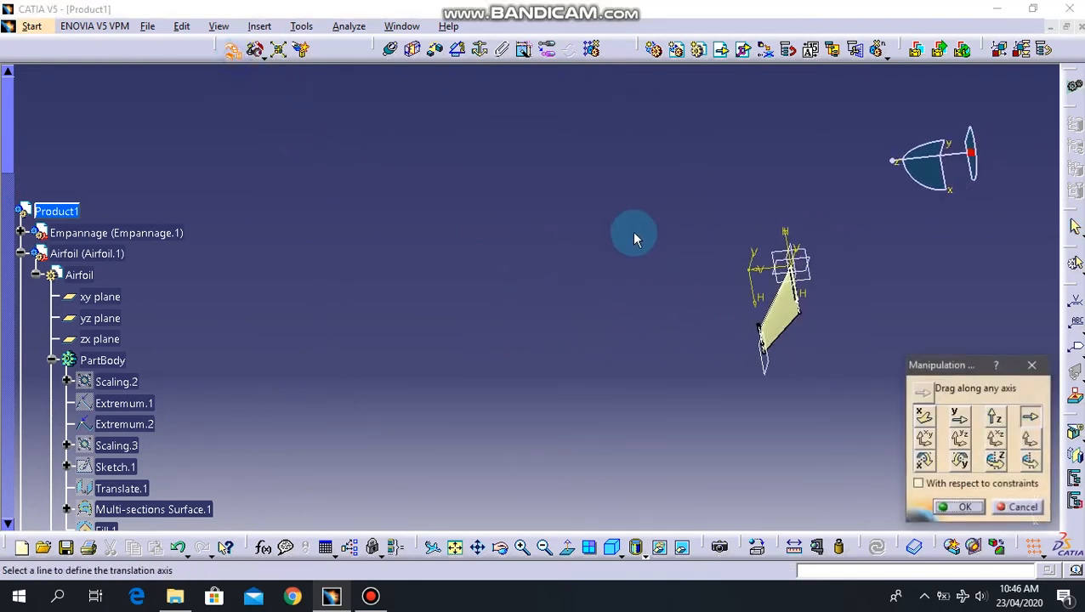
left_click(777, 318)
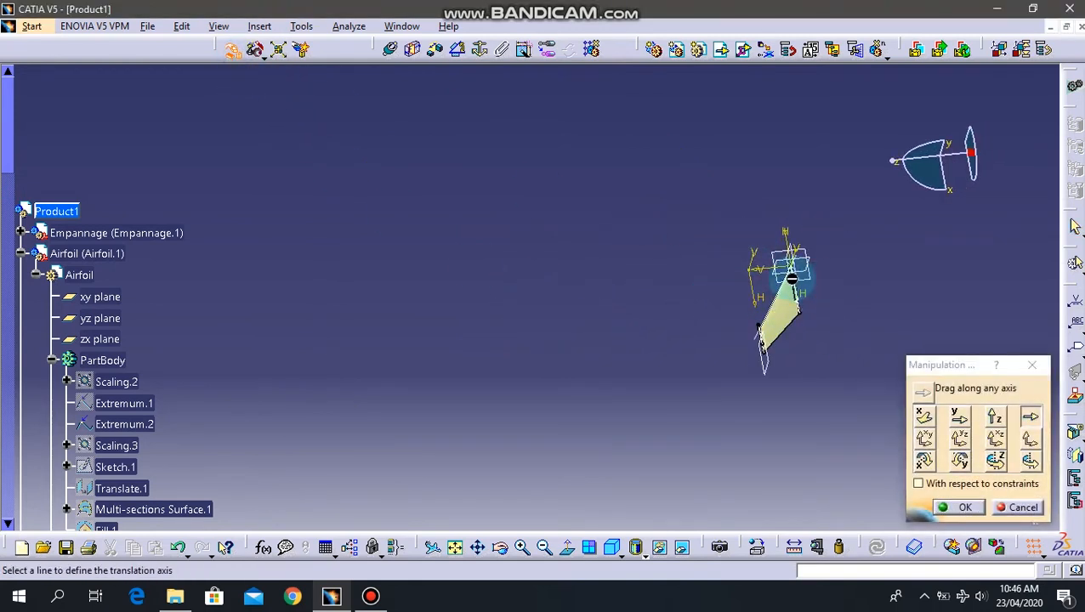
left_click(786, 242)
left_click_drag(777, 318, 507, 208)
left_click_drag(484, 136, 489, 128)
left_click(965, 508)
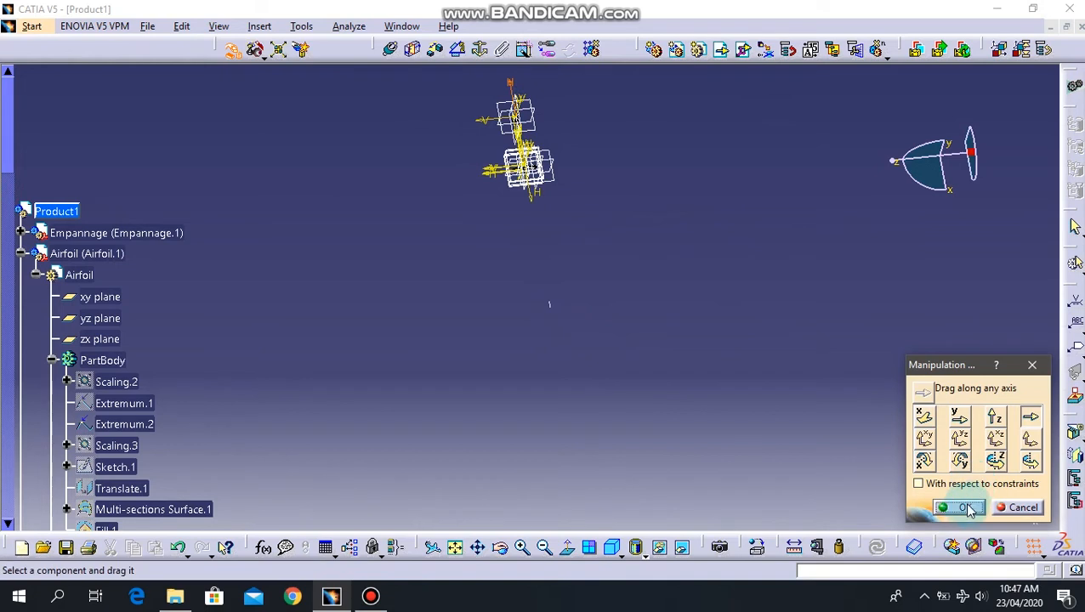
Use Smart Move to snap the Horizontal Stablizer's root reference plane onto the Fuselage's reference plane behind the canopy.
mouse_move(612, 287)
middle_mouse_down()
mouse_move(643, 327)
mouse_move(644, 162)
mouse_move(559, 315)
mouse_move(630, 255)
middle_mouse_up()
middle_click_drag(700, 230, 655, 429)
middle_click_drag(659, 271, 731, 194)
middle_click_drag(761, 378, 754, 232)
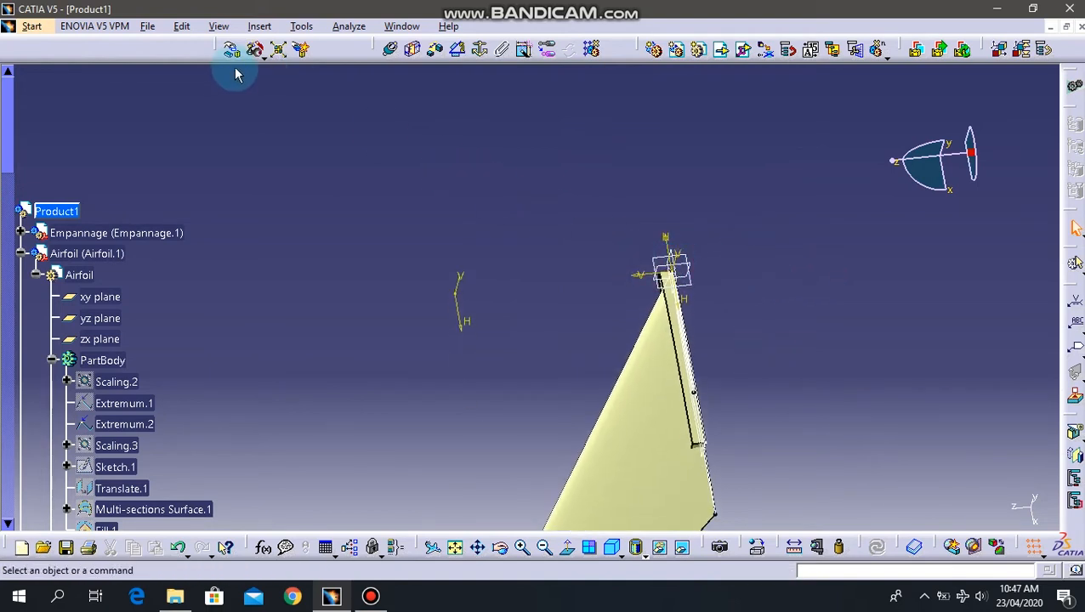
left_click(255, 51)
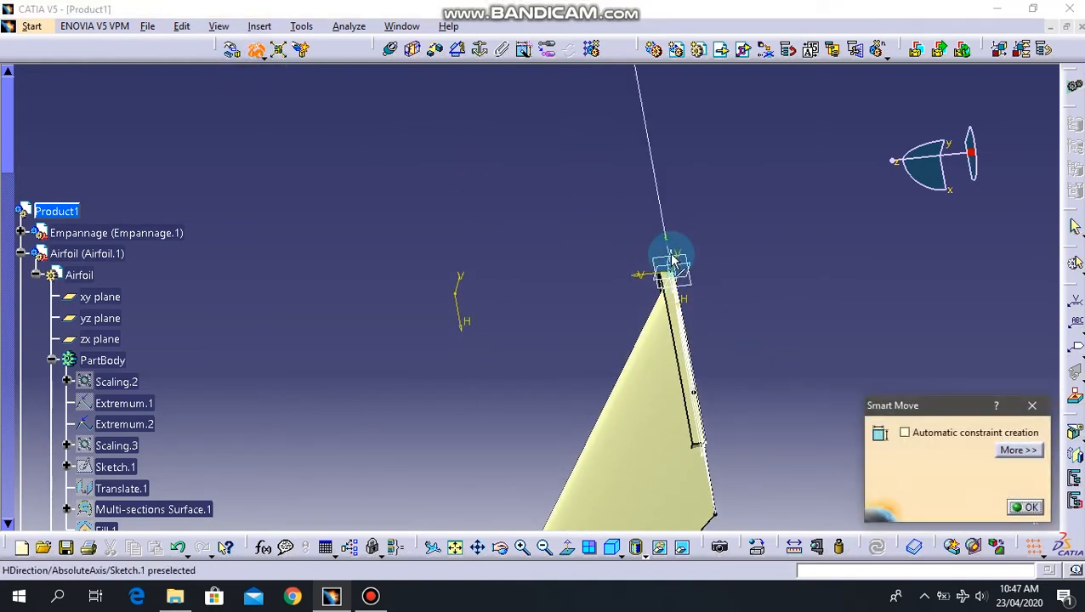
middle_click_drag(667, 302, 663, 149)
middle_click_drag(688, 278, 694, 279)
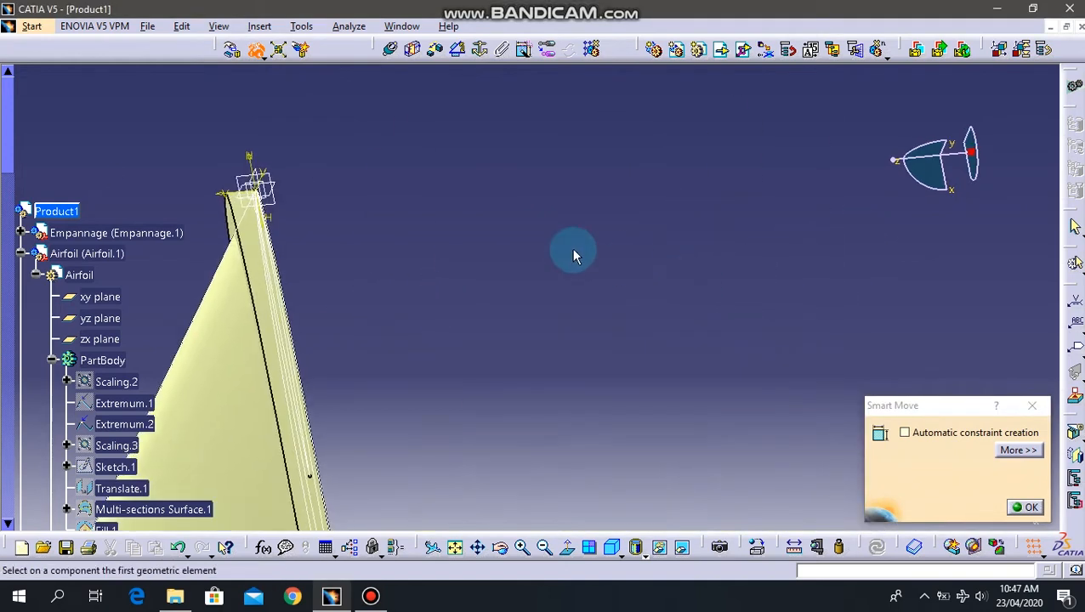
left_click(257, 168)
middle_click_drag(423, 242, 677, 262)
middle_click_drag(509, 212, 234, 178)
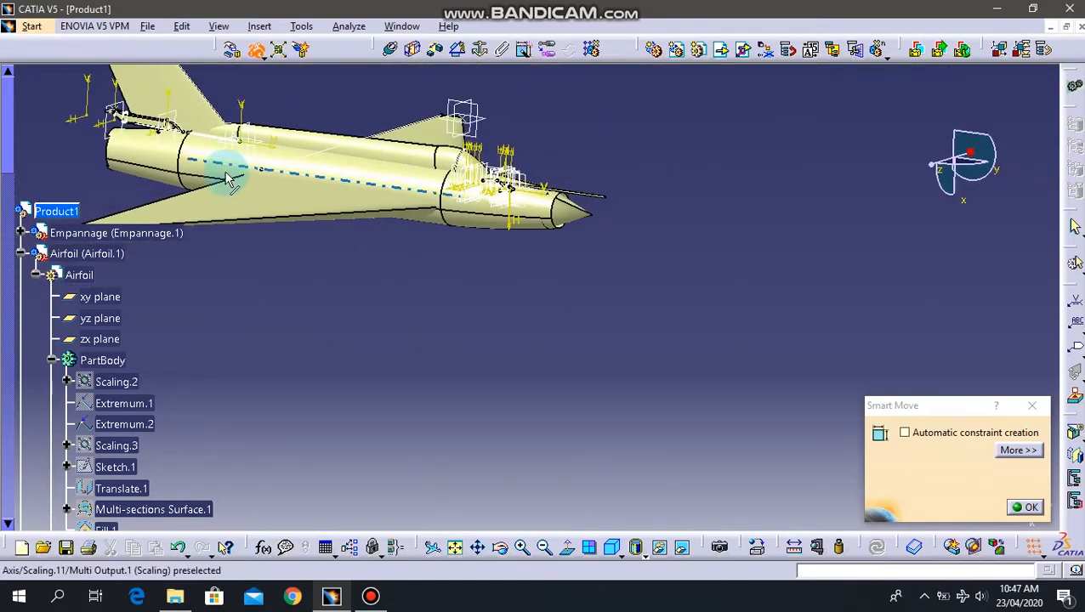
middle_click_drag(172, 207, 371, 285)
middle_click_drag(358, 239, 724, 323)
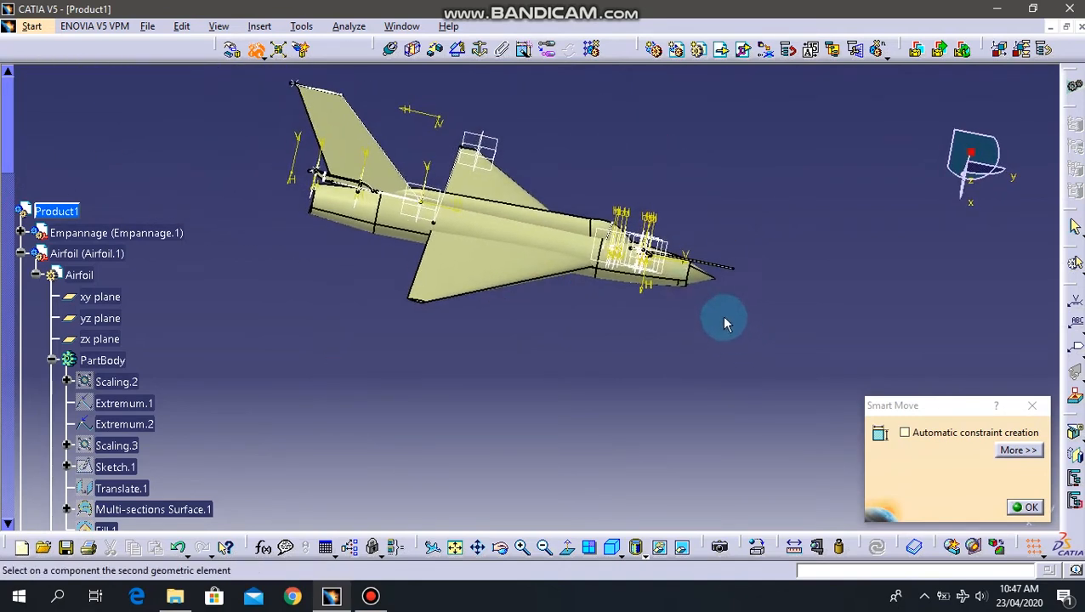
middle_click_drag(597, 277, 513, 208)
left_click(521, 108)
middle_click_drag(476, 136, 506, 162)
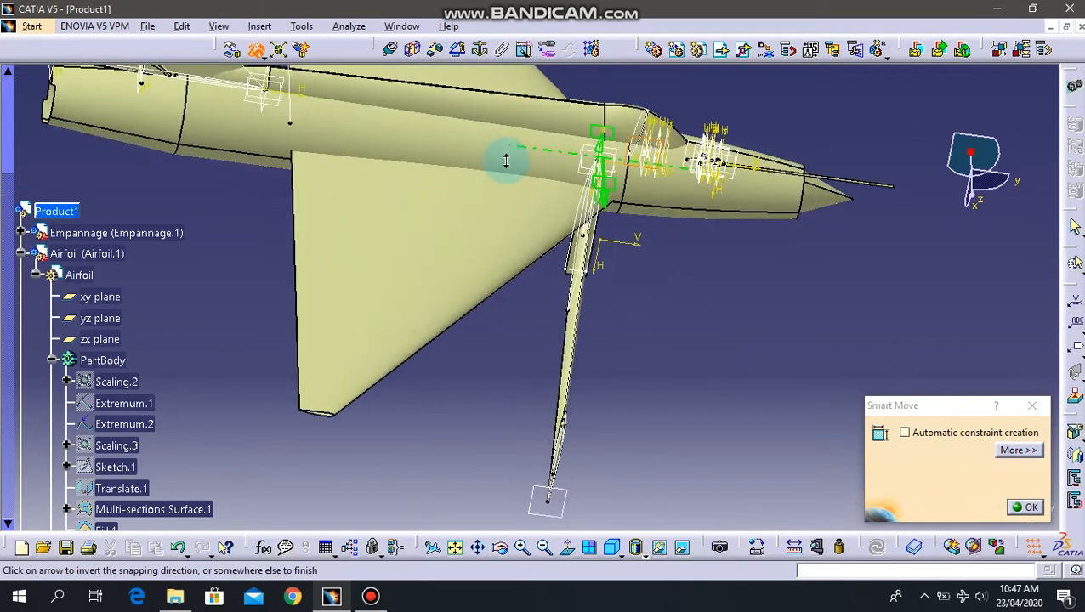
left_click(1021, 510)
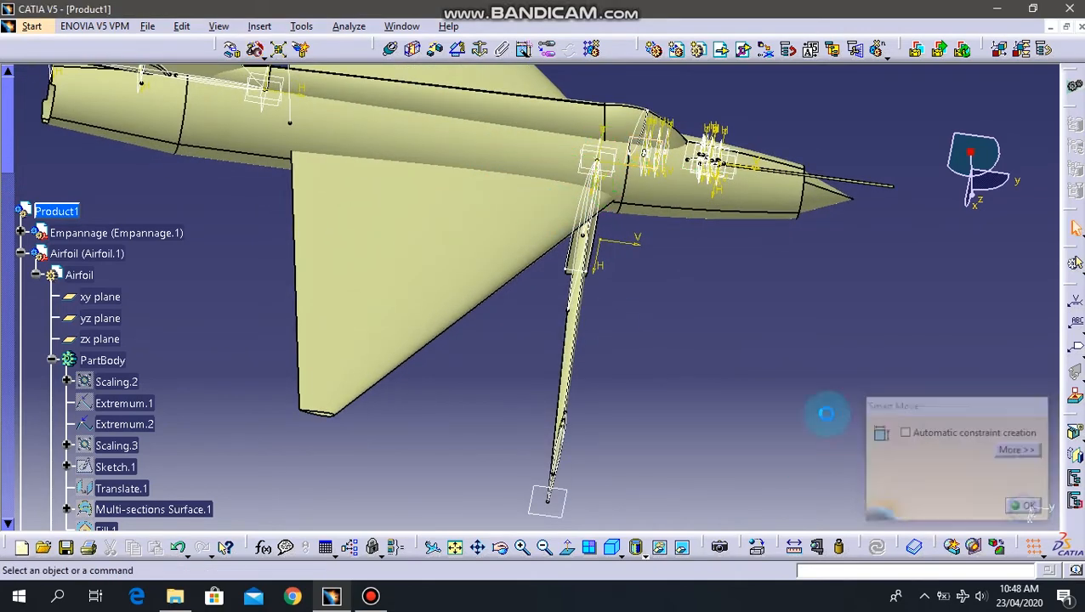
Manipulate the Horizontal Stablizer along the Fuselage's lengthwise axis to bring it back below the tail.
middle_click_drag(753, 365, 810, 357)
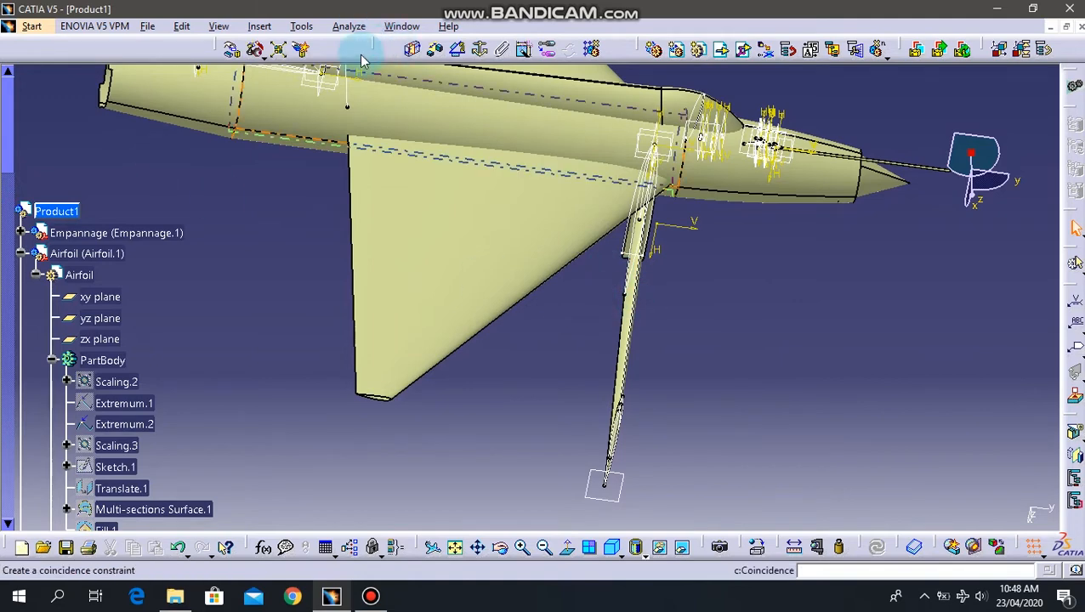
left_click(232, 51)
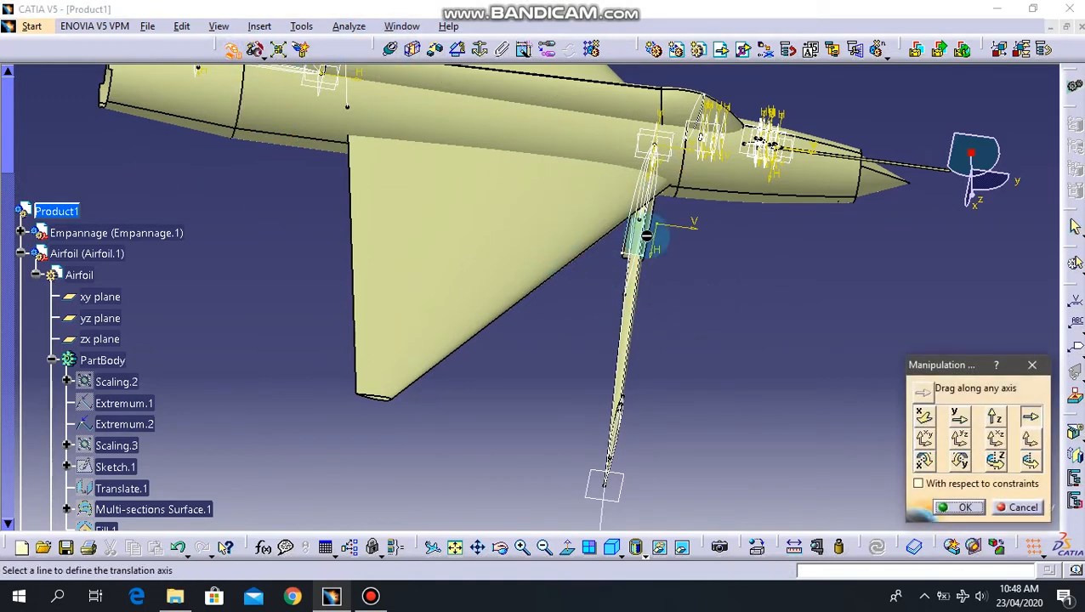
left_click_drag(474, 288, 220, 228)
middle_click_drag(272, 234, 500, 377)
left_click(940, 509)
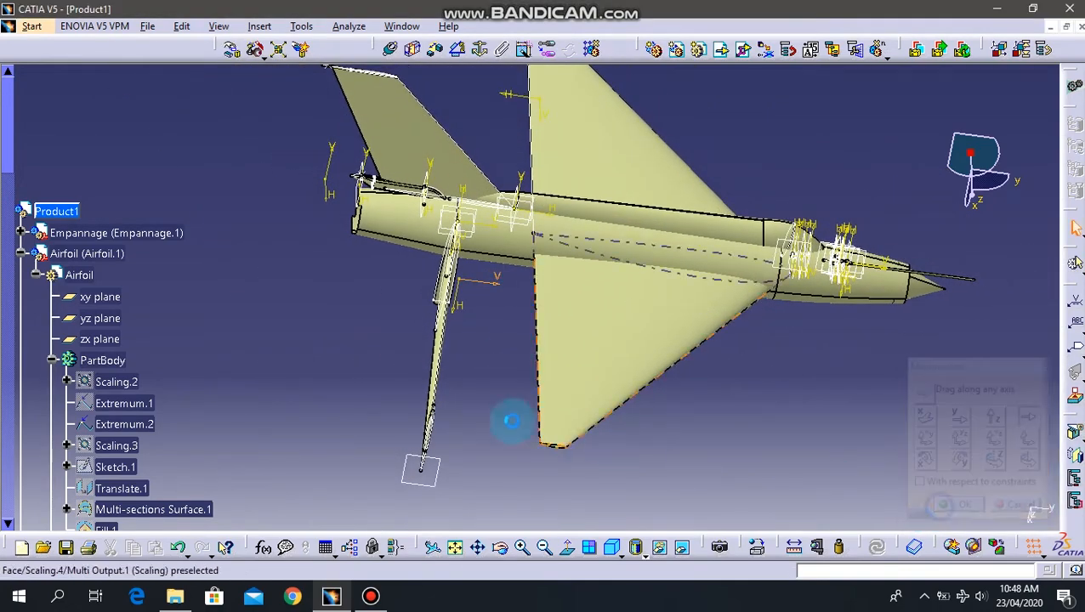
Use Smart Move to snap the Horizontal Stablizer's root plane onto the Fuselage's yz plane, turning the stabilizer level with the wing.
middle_click_drag(431, 346, 474, 175)
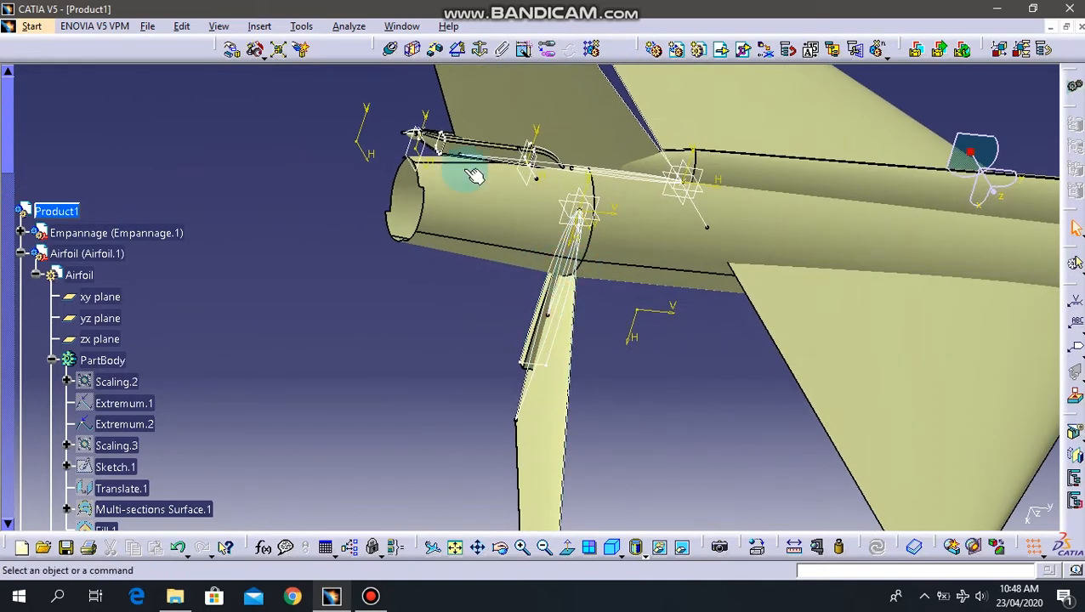
left_click(255, 49)
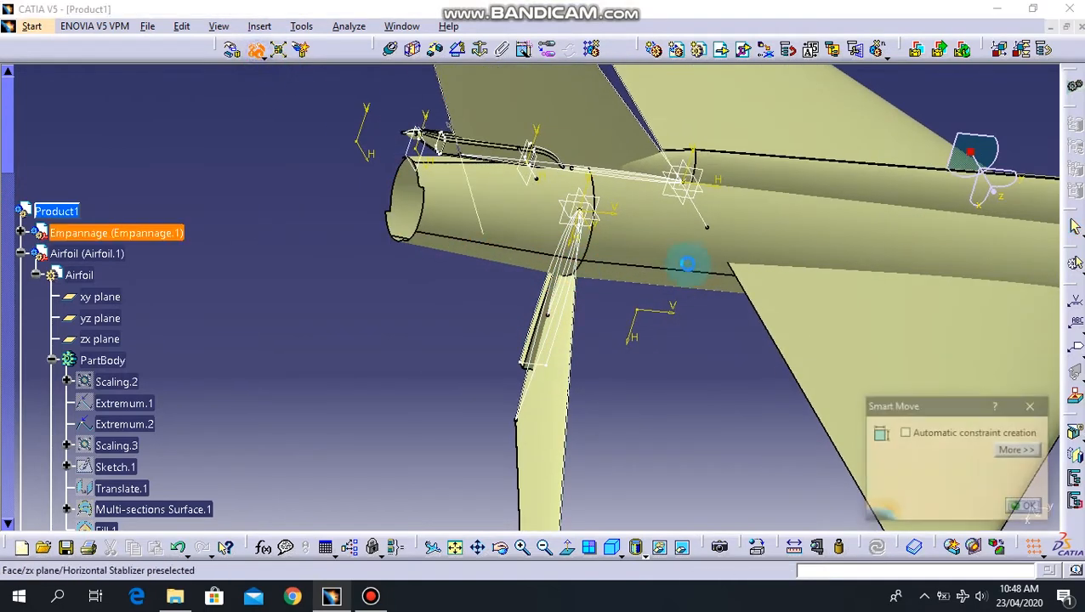
left_click(581, 194)
middle_click_drag(765, 285, 635, 257)
middle_click_drag(721, 378, 587, 374)
middle_click_drag(693, 426, 604, 349)
middle_click_drag(697, 467, 536, 323)
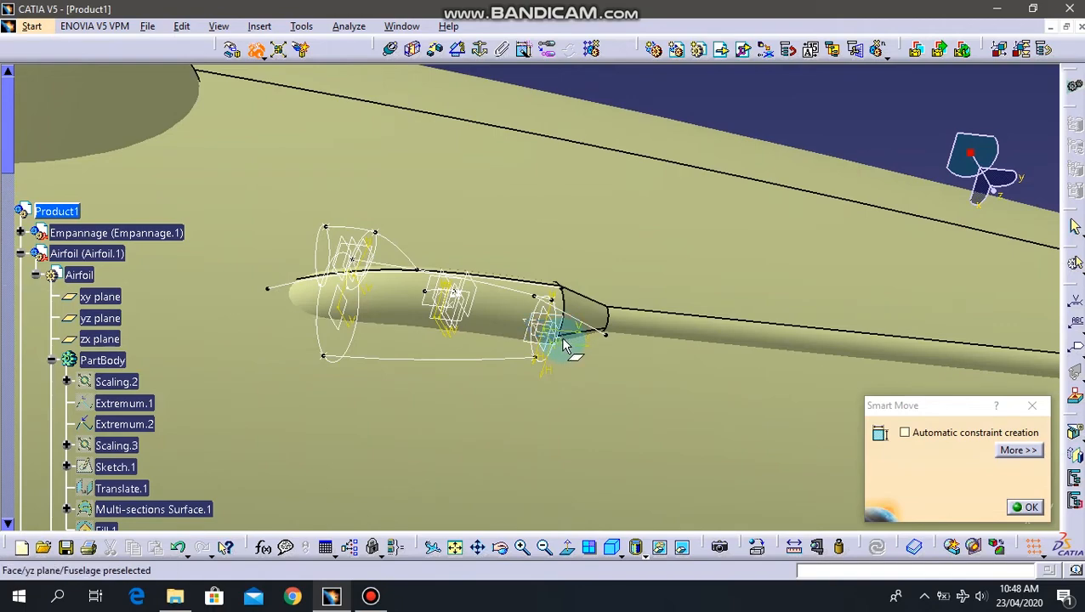
left_click(564, 341)
middle_click_drag(563, 339, 672, 438)
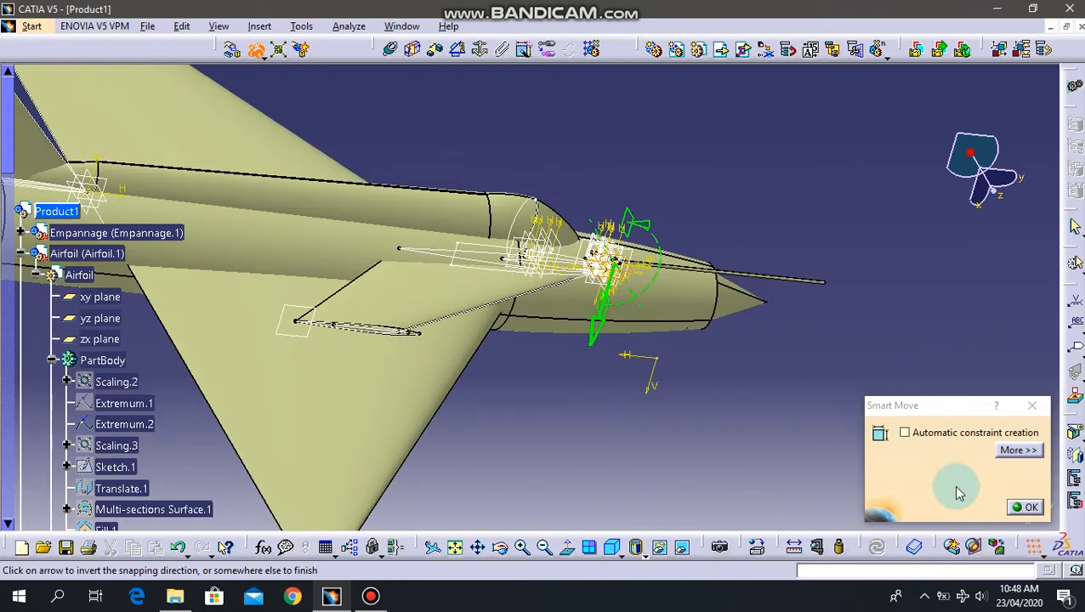
left_click(1025, 508)
Manipulate the reoriented Horizontal Stablizer along the Fuselage's lengthwise axis to place it beside the tail behind the wing.
middle_click_drag(690, 443, 855, 374)
left_click(231, 48)
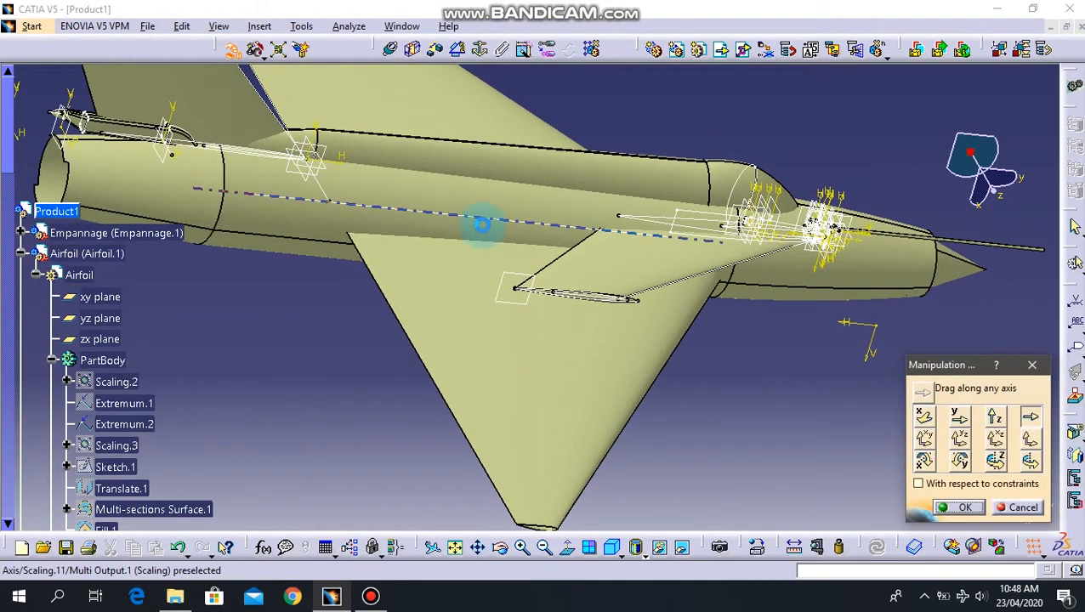
left_click_drag(714, 274, 184, 216)
middle_click_drag(291, 279, 626, 286)
left_click_drag(515, 231, 544, 256)
middle_click_drag(630, 266, 645, 374)
middle_click_drag(669, 193, 637, 237)
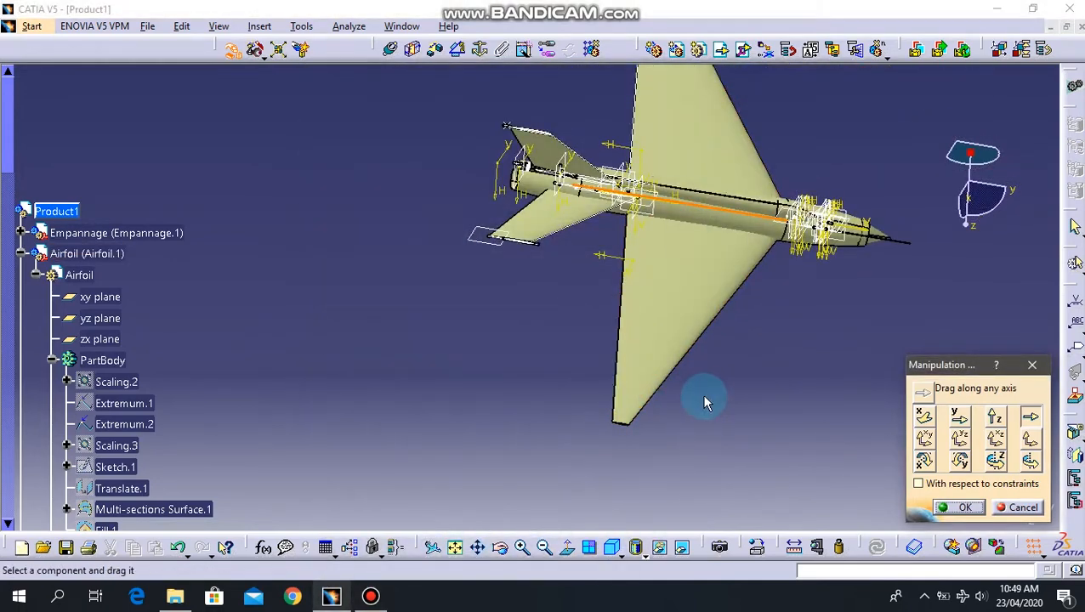
middle_click_drag(703, 401, 582, 279)
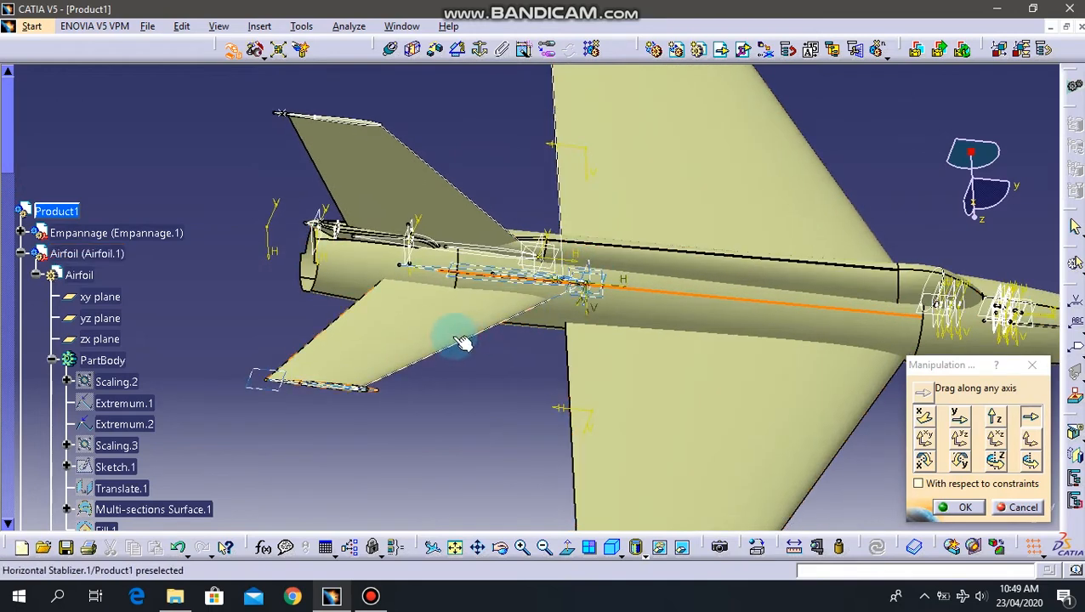
left_click(978, 507)
Manipulate the Horizontal Stablizer along its leading edge to slide it slightly outward from the Fuselage's side.
left_click(254, 53)
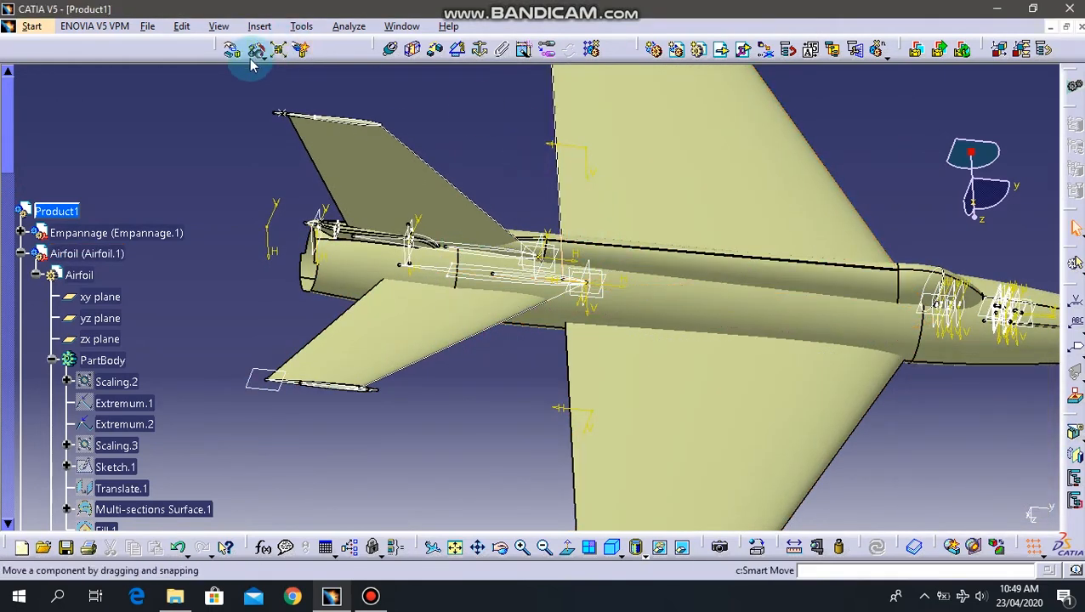
left_click(231, 53)
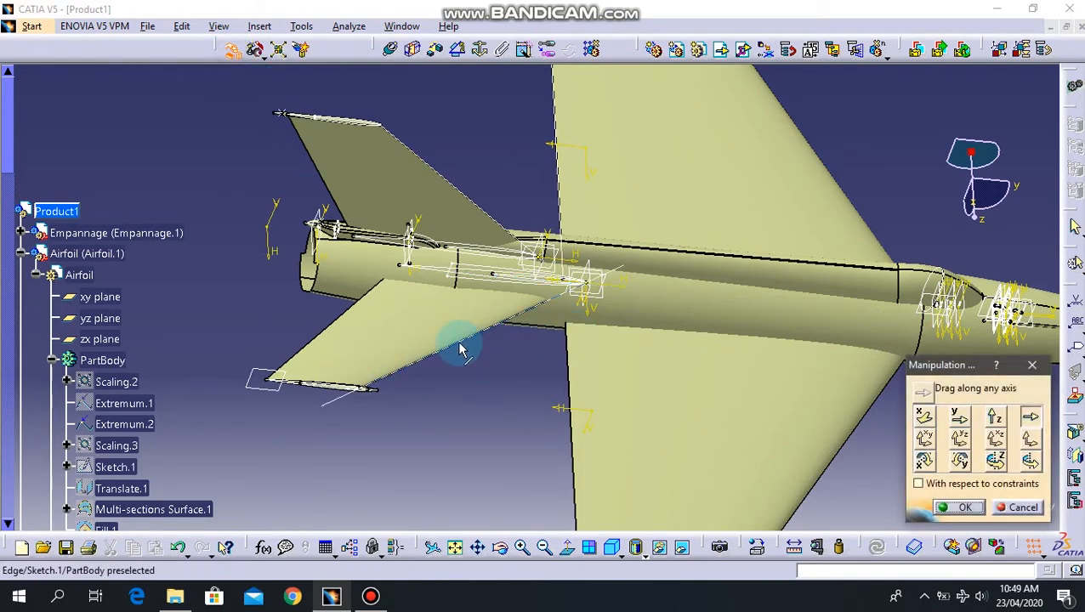
left_click_drag(459, 350, 404, 333)
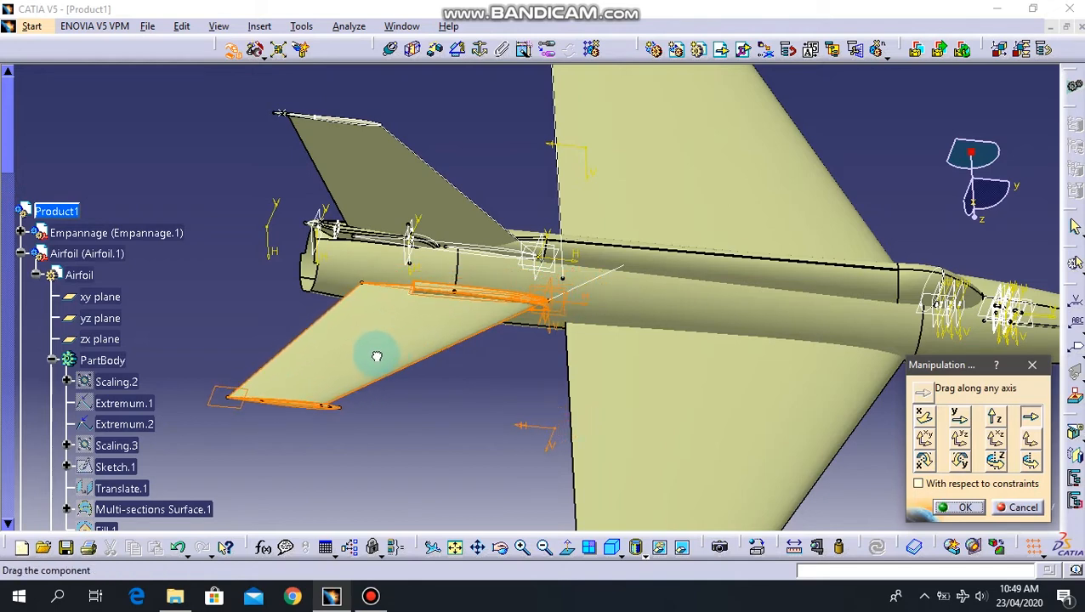
left_click_drag(385, 354, 388, 355)
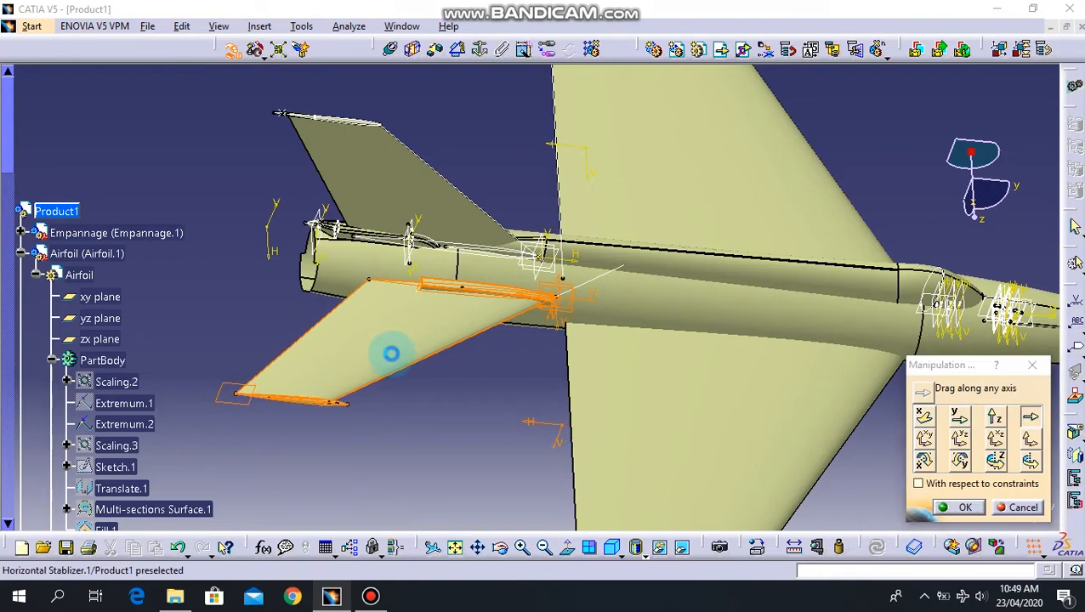
left_click(966, 507)
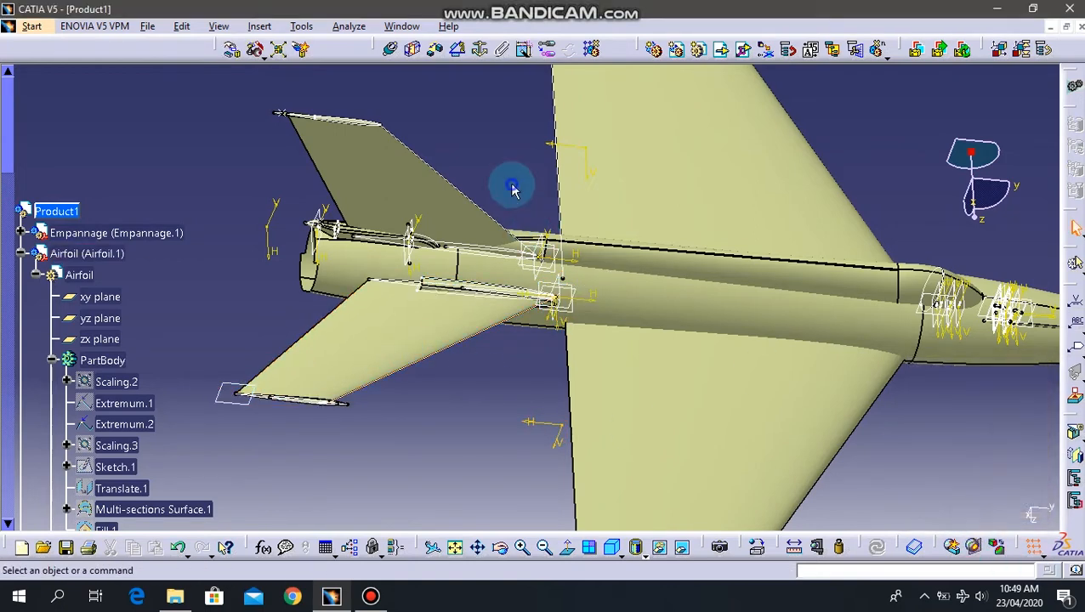
Fine-tune the Horizontal Stablizer's lengthwise position by sliding it slightly forward along the Fuselage's axis.
left_click(238, 52)
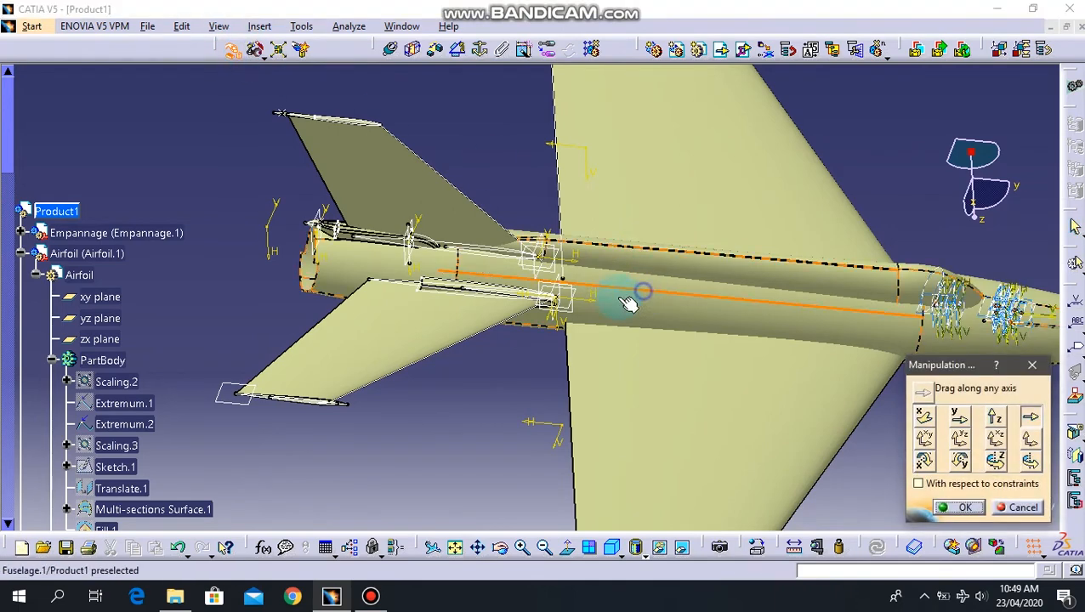
left_click_drag(433, 330, 448, 332)
left_click(971, 507)
Manipulate the Horizontal Stablizer along the vertical line through the Empannage's front corner to adjust its height beside the Fuselage's tail.
middle_click_drag(713, 329, 711, 493)
middle_click_drag(666, 249, 618, 376)
middle_click_drag(647, 349, 686, 127)
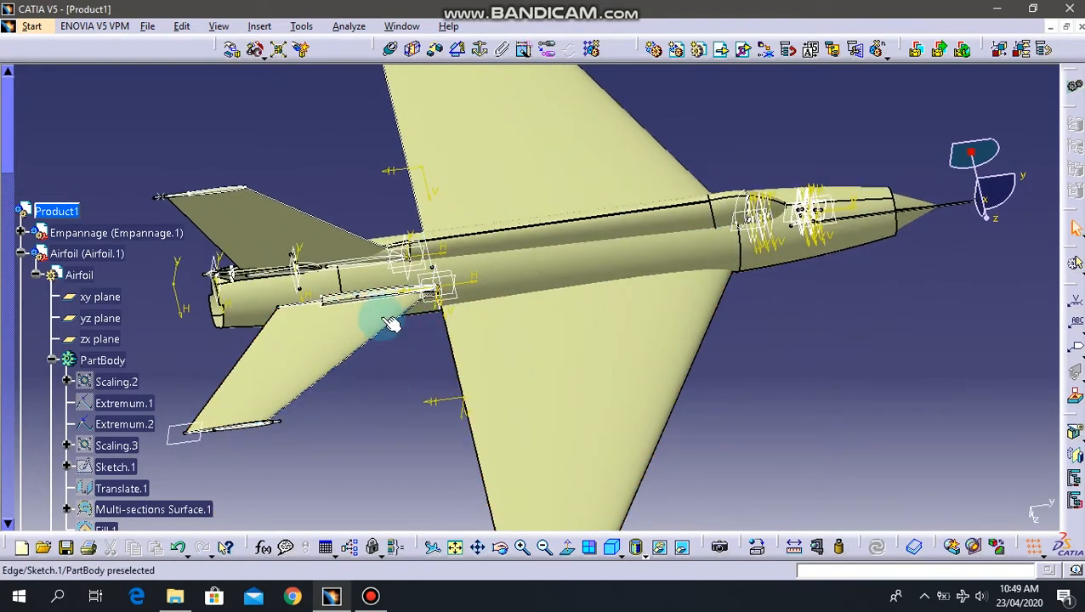
left_click(233, 48)
middle_click_drag(353, 431, 530, 174)
left_click(663, 262)
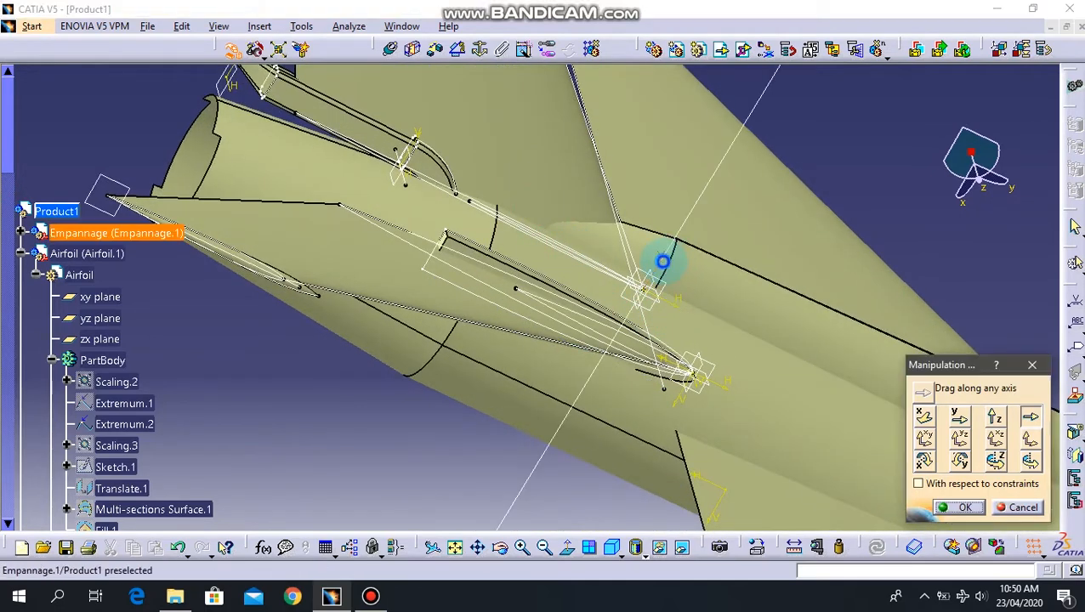
left_click_drag(561, 176, 587, 287)
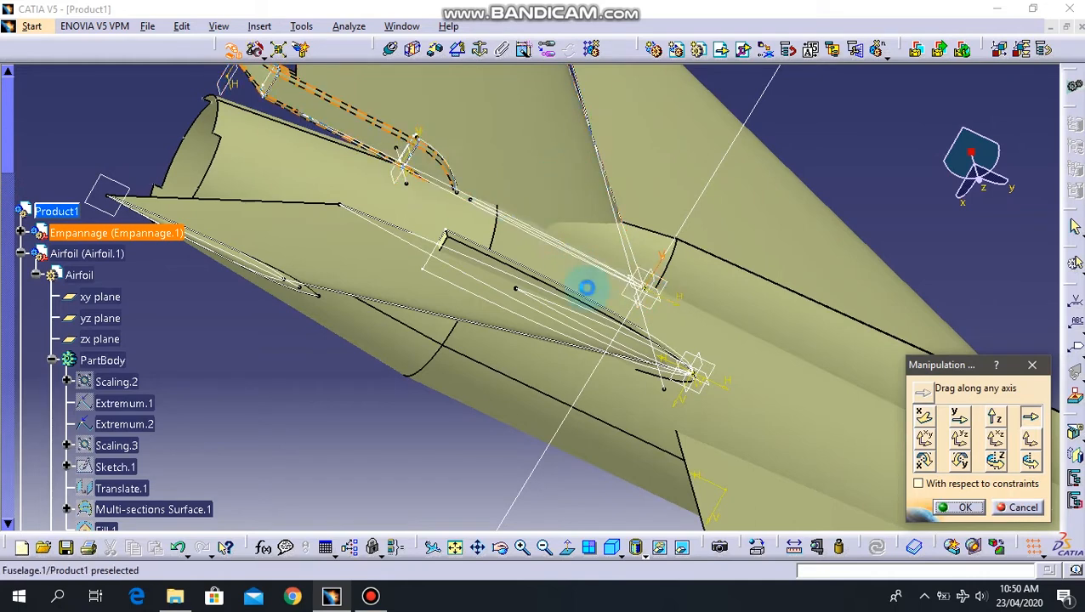
left_click_drag(495, 329, 446, 380)
middle_click_drag(194, 312, 709, 331)
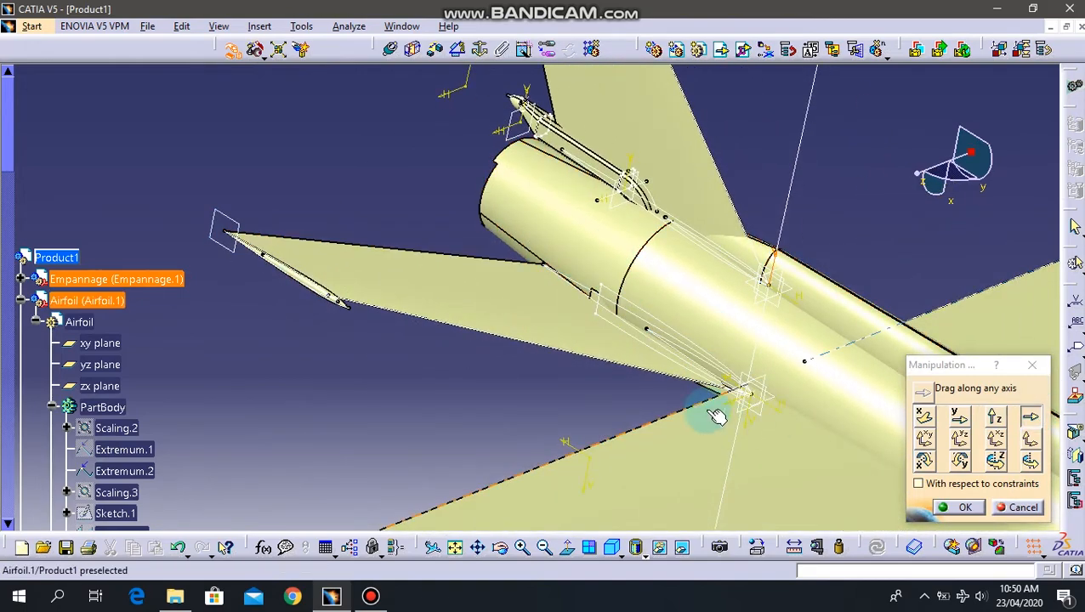
left_click(503, 344)
left_click(969, 507)
left_click(309, 183)
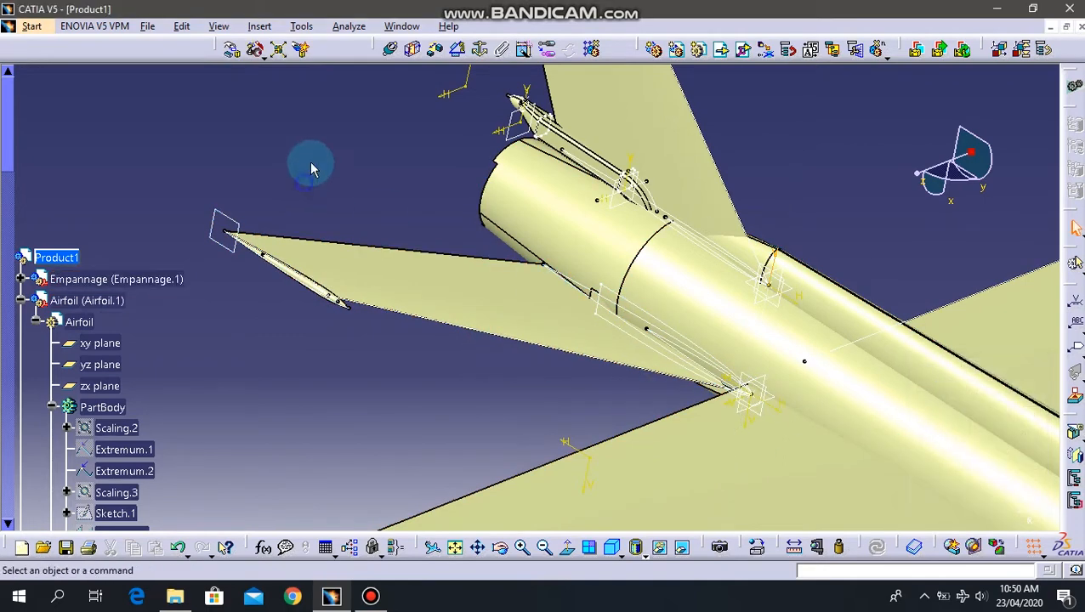
Manipulate the Horizontal Stablizer along its leading edge to fine-tune its distance from the Fuselage's side.
left_click(234, 50)
left_click_drag(505, 342, 566, 323)
left_click(965, 508)
Activate the Horizontal Stablizer part within the assembly for surface editing.
double_click(501, 316)
mouse_move(610, 334)
middle_mouse_down()
mouse_move(495, 306)
mouse_move(501, 262)
mouse_move(476, 162)
middle_mouse_up()
left_click(495, 294)
left_click(384, 49)
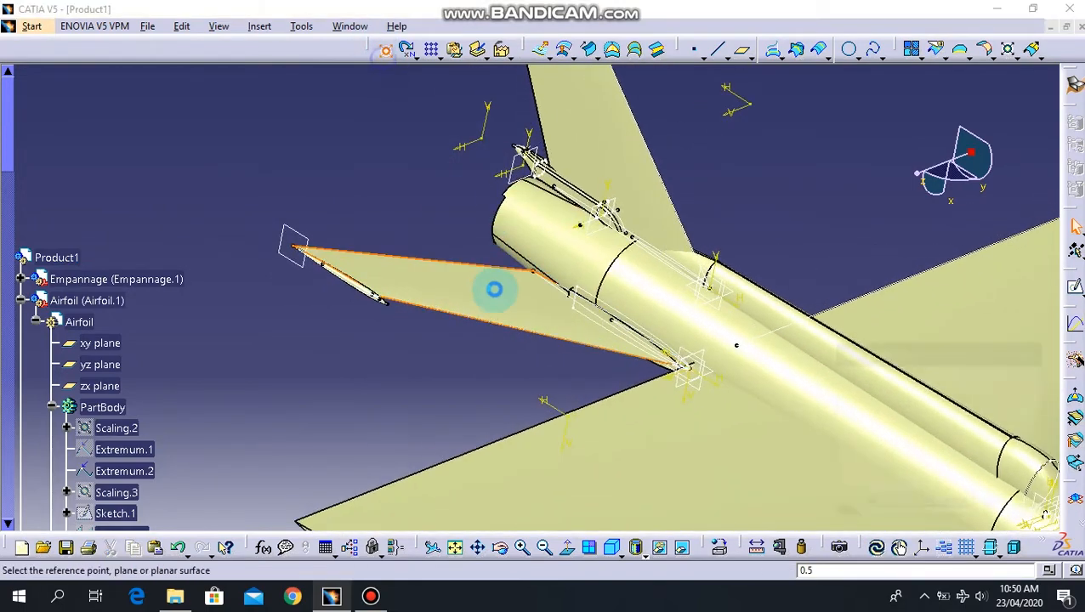
middle_click_drag(614, 369, 713, 383)
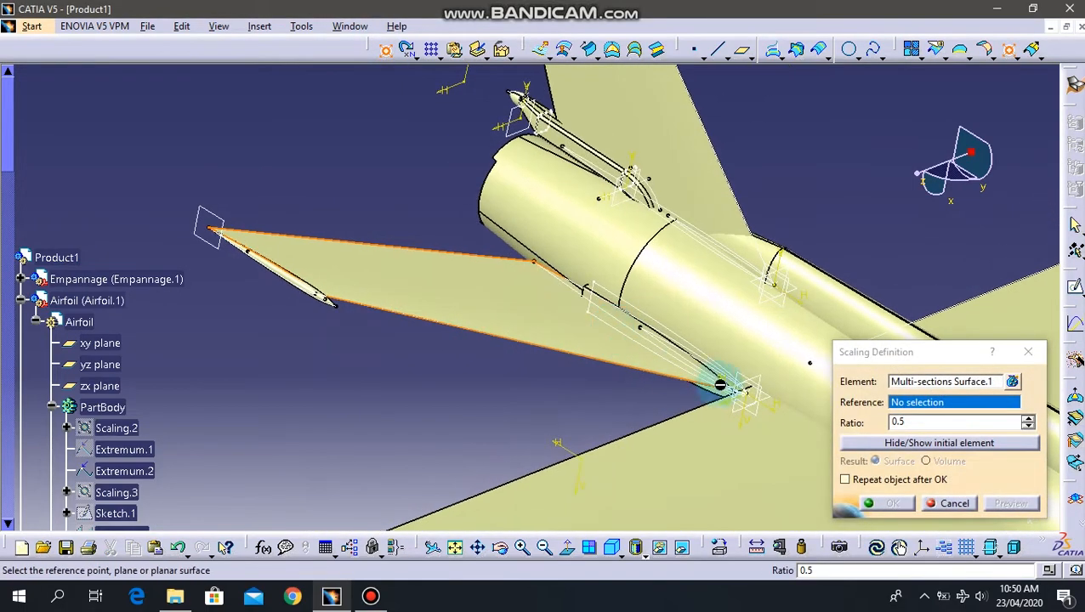
left_click(1028, 352)
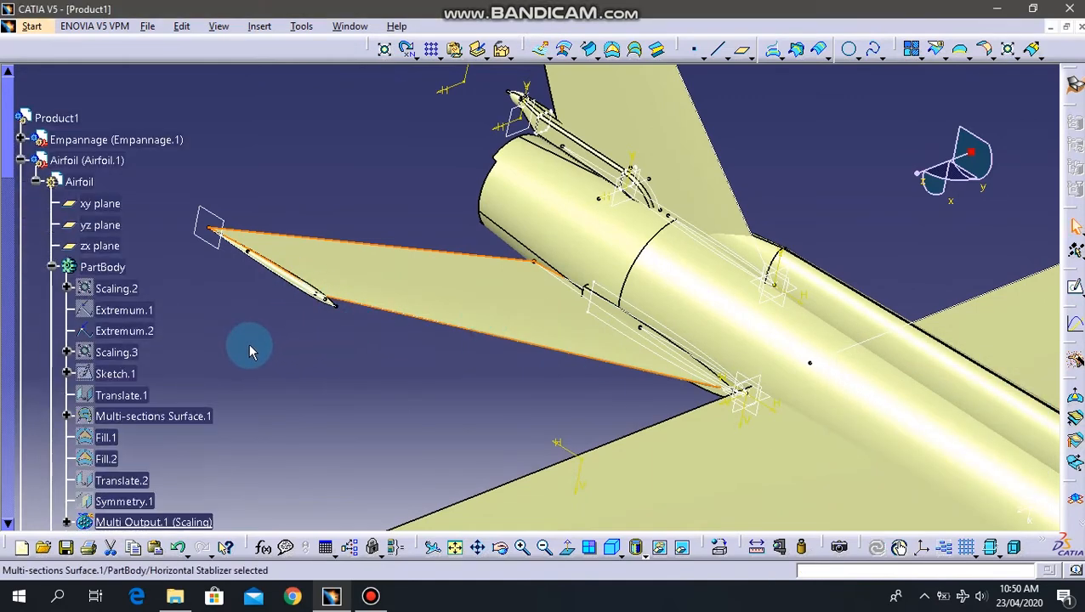
Scale the Horizontal Stablizer's four surfaces, including the tip and root surfaces, by a ratio of 0.7 about Extremum.1.
middle_click_drag(386, 396, 637, 160)
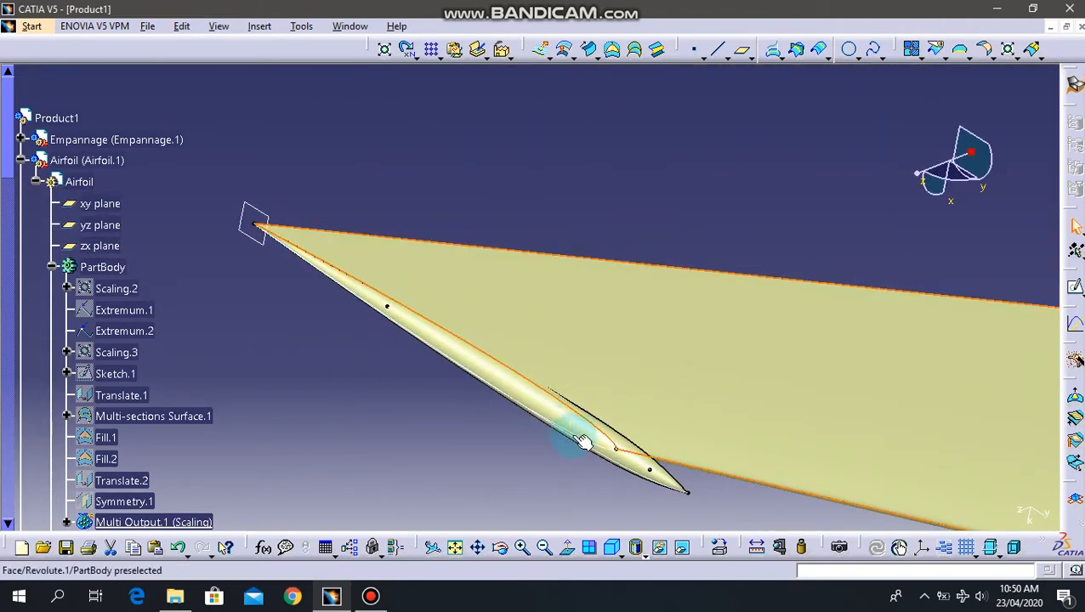
middle_click_drag(599, 342, 562, 274)
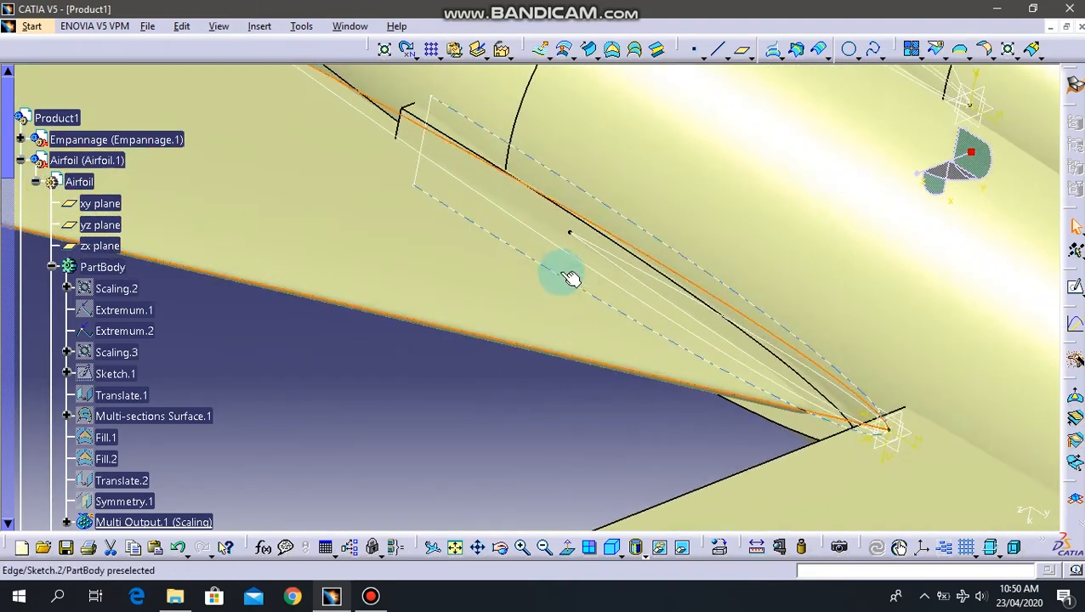
left_click(426, 119)
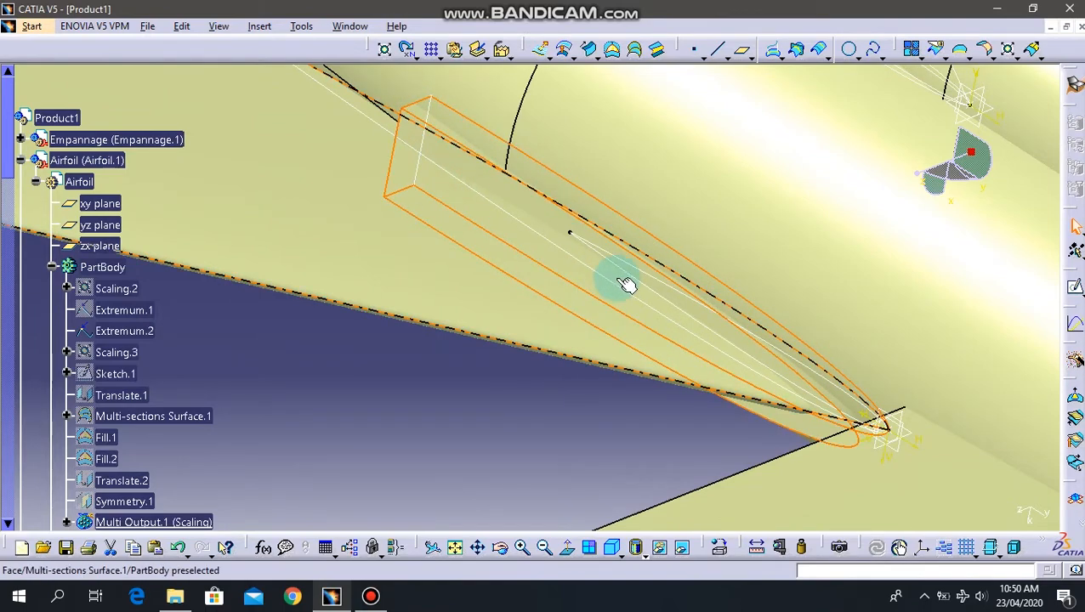
middle_click_drag(616, 278, 625, 363)
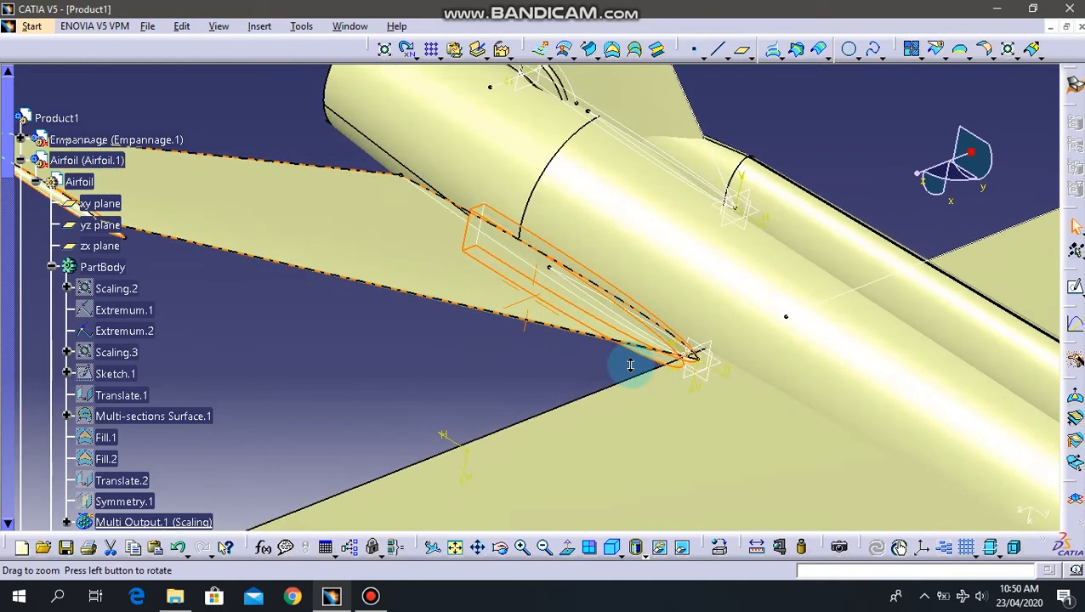
left_click(381, 48)
left_click(1003, 412)
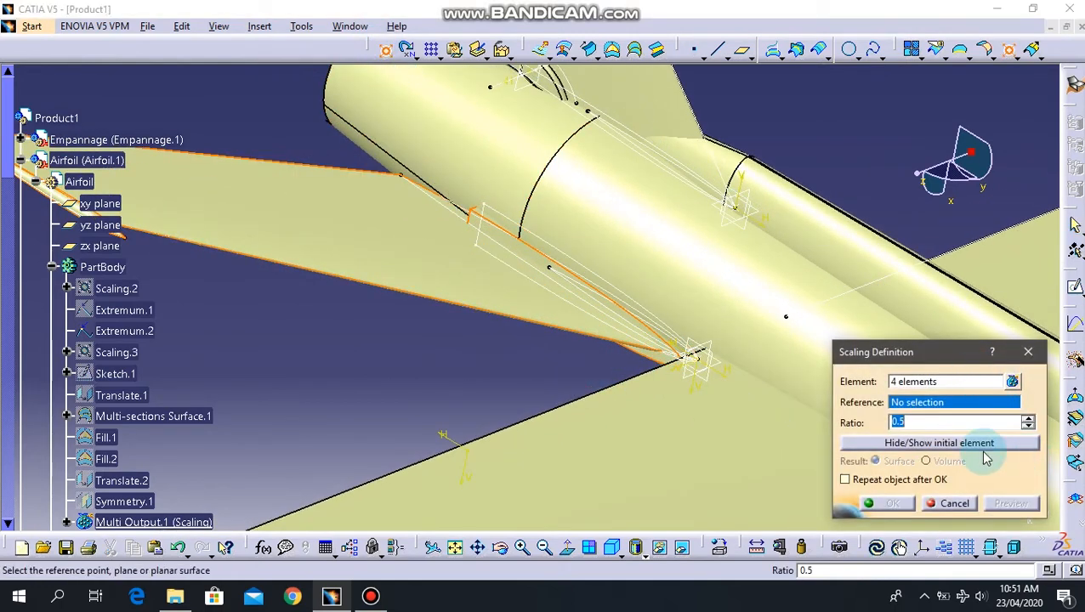
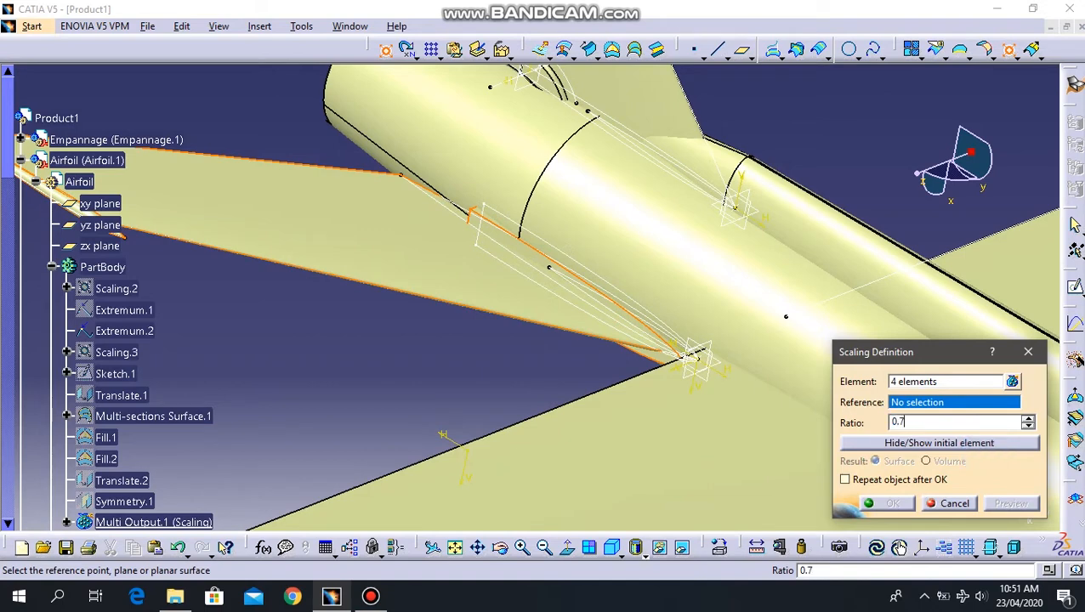
middle_click_drag(502, 302, 431, 261)
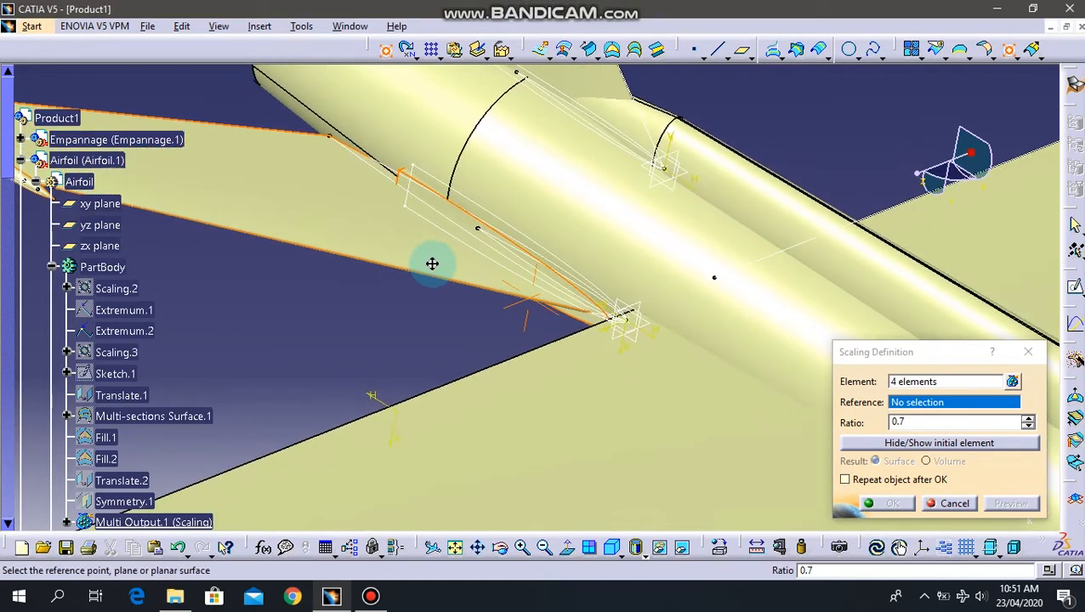
left_click(634, 321)
left_click(893, 503)
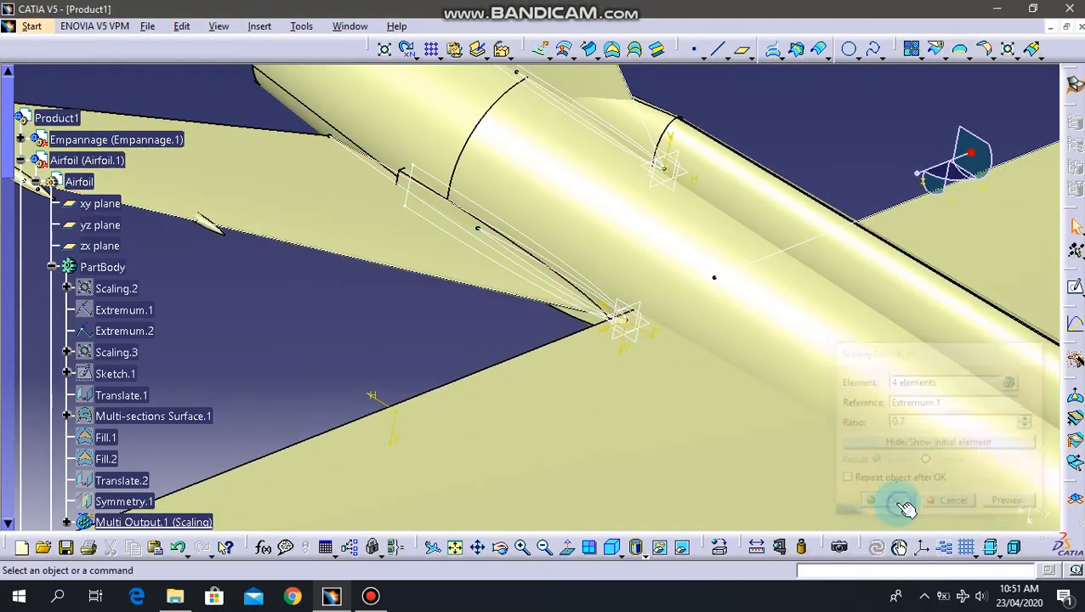
Undo the 0.7 scaling and scale the Horizontal Stablizer's four surfaces by a ratio of 0.9 about Extremum.1.
middle_click_drag(388, 249, 569, 317)
left_click(567, 295)
left_click(431, 288)
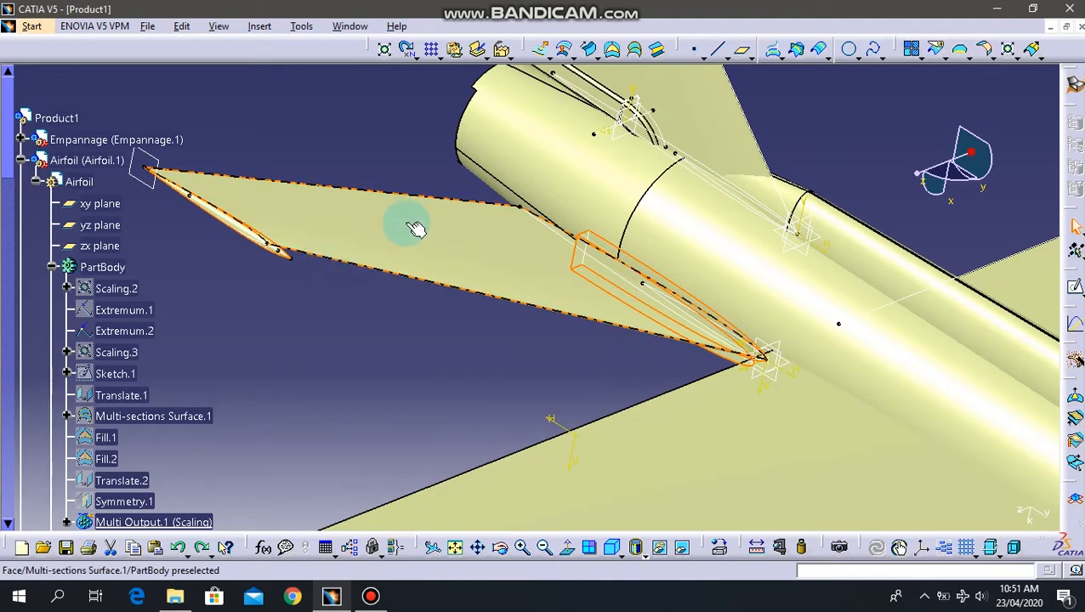
left_click(391, 51)
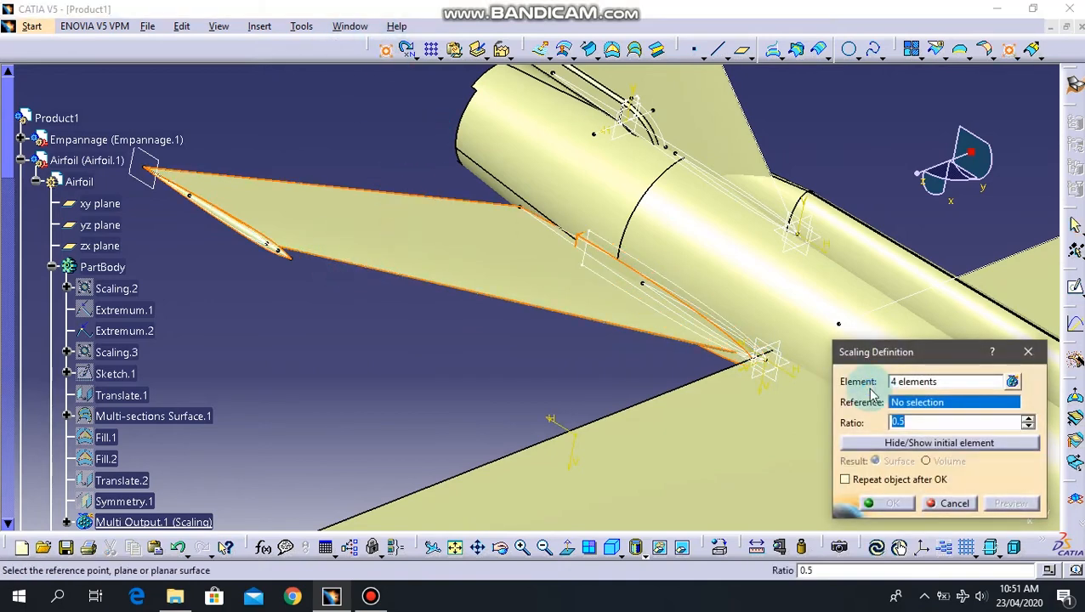
left_click(772, 362)
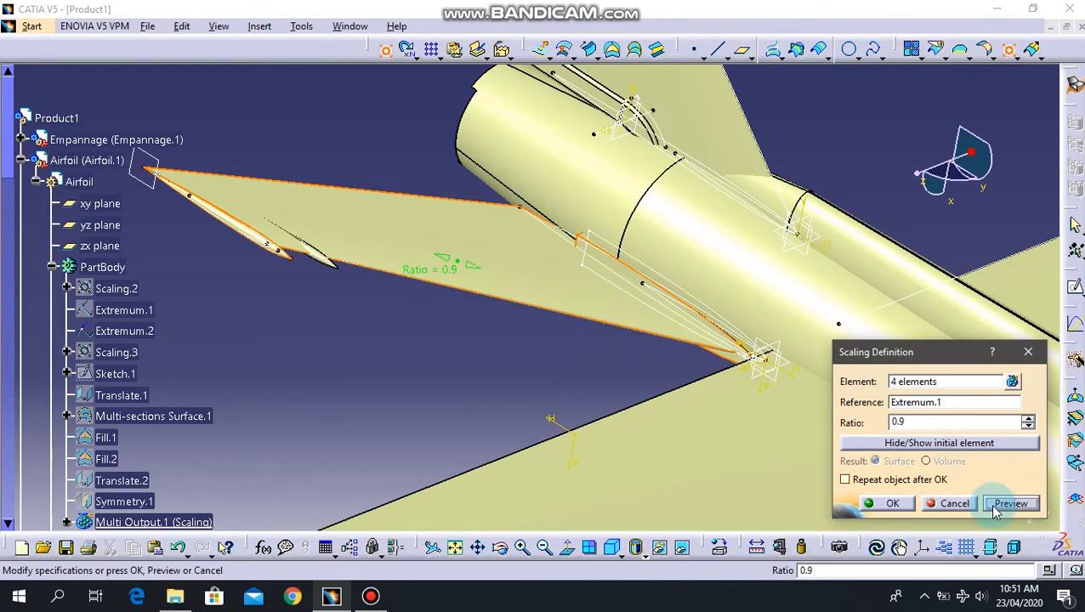
left_click(891, 504)
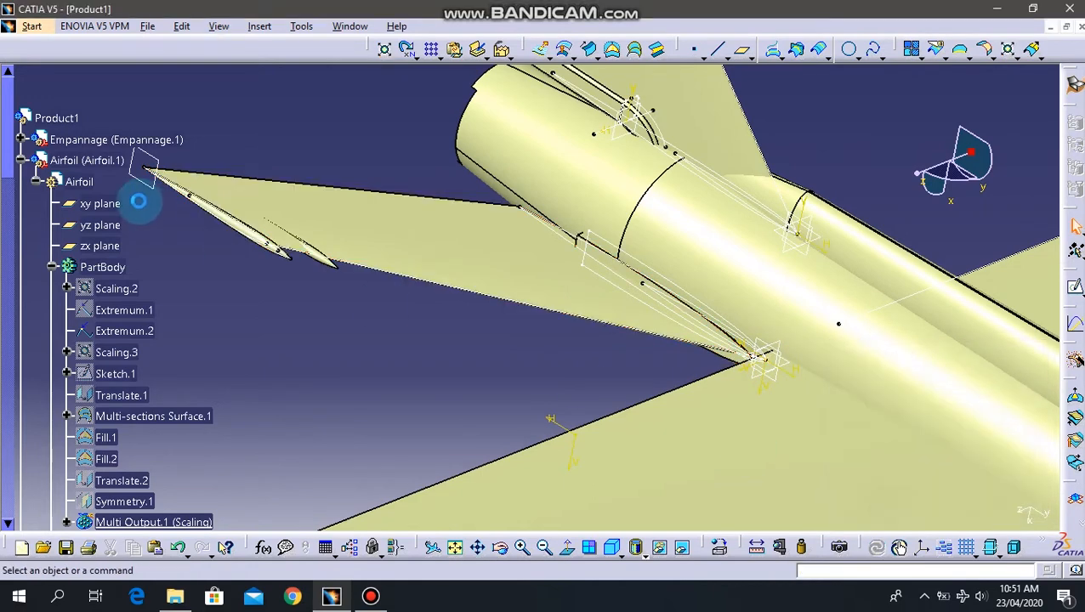
Hide the original Multi-sections Surface.1 and unscaled geometry at the Horizontal Stablizer's tip.
right_click(254, 231)
left_click(335, 280)
right_click(416, 236)
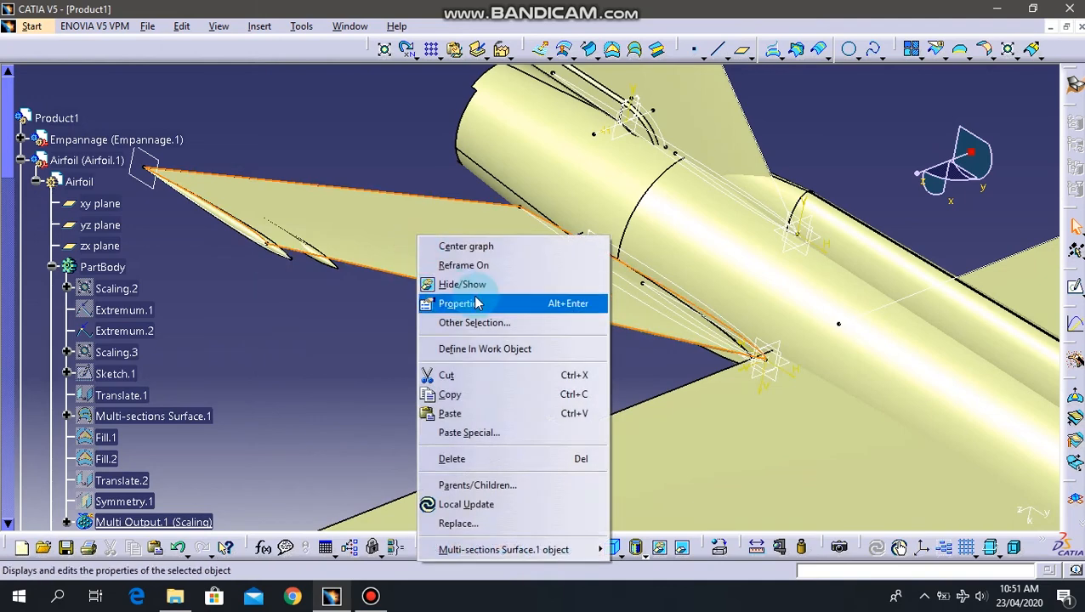
left_click(463, 283)
right_click(240, 230)
left_click(295, 270)
Hide the original Translate.1 profile and Revolute.1 surface left outside the scaled stabilizer tip.
right_click(247, 239)
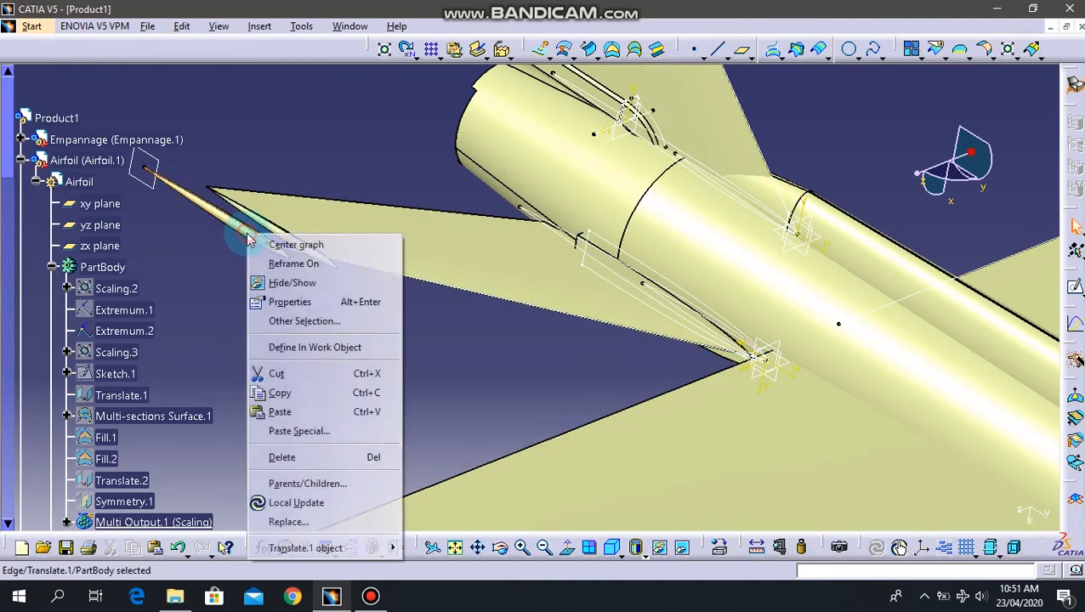
left_click(294, 283)
right_click(224, 214)
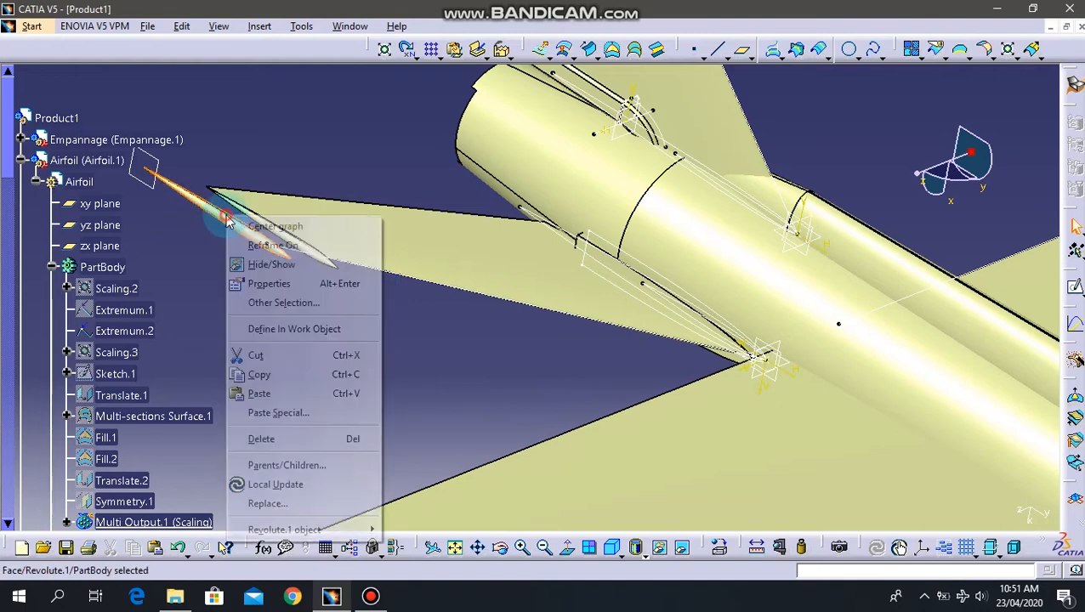
left_click(297, 276)
right_click(236, 224)
left_click(286, 282)
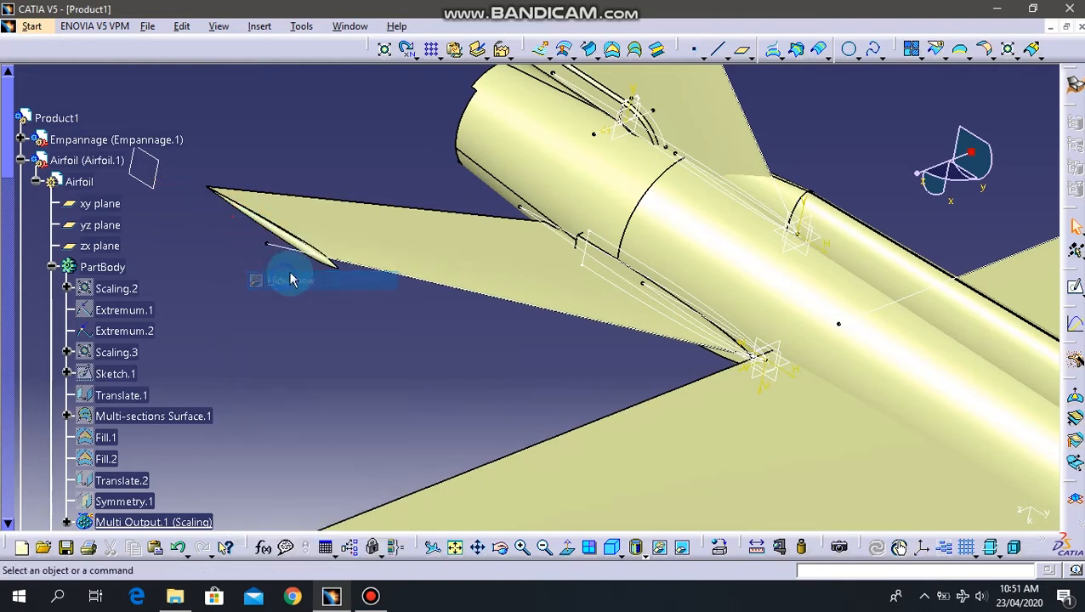
Hide the leftover construction line near the stabilizer's tip and the reference plane Plane.1.
right_click(299, 254)
left_click(326, 298)
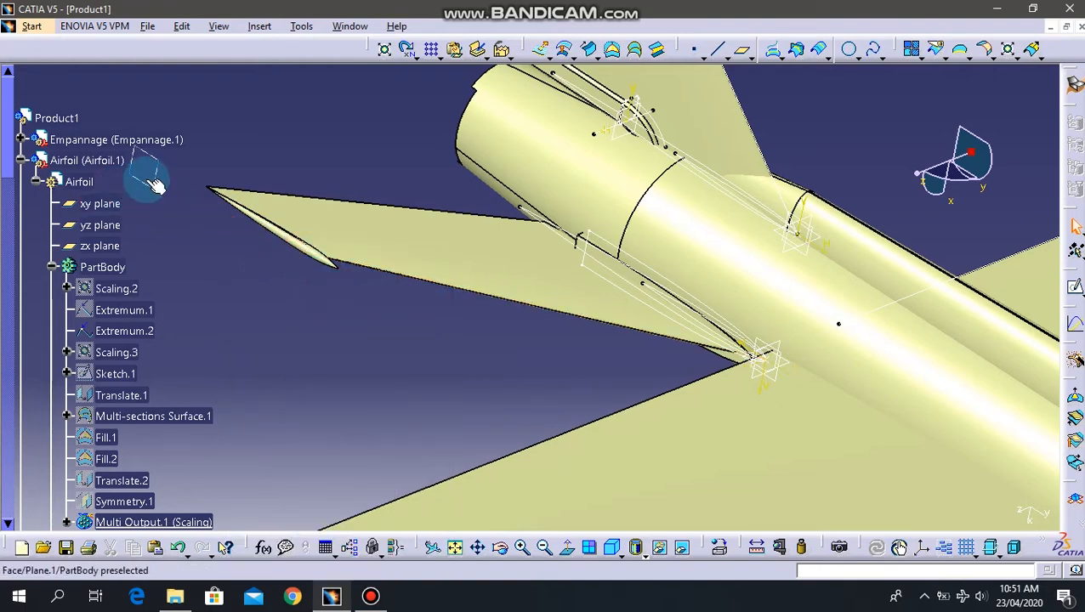
right_click(149, 178)
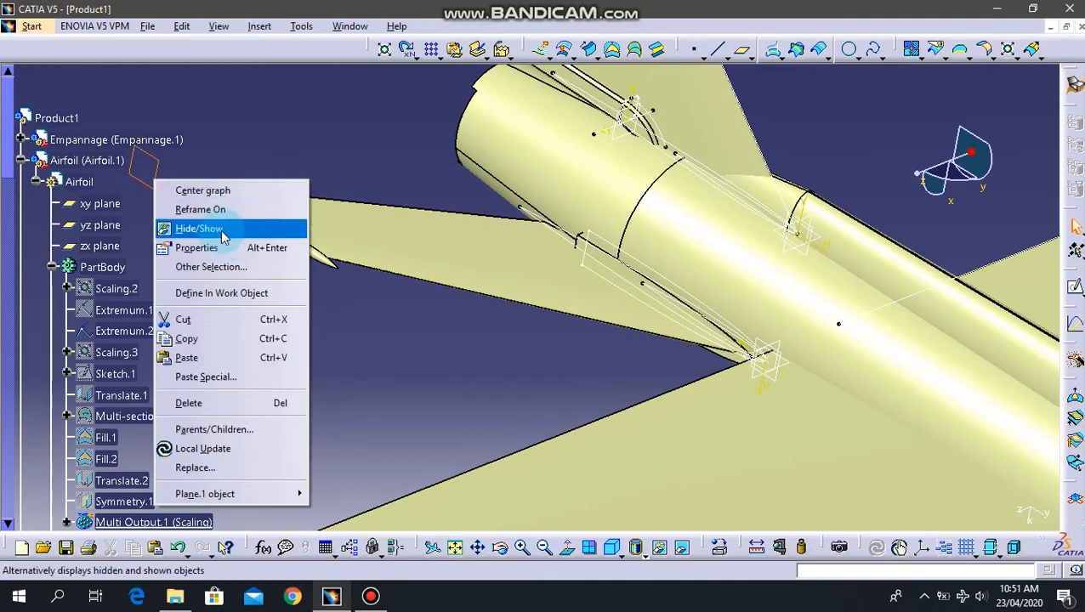
left_click(189, 227)
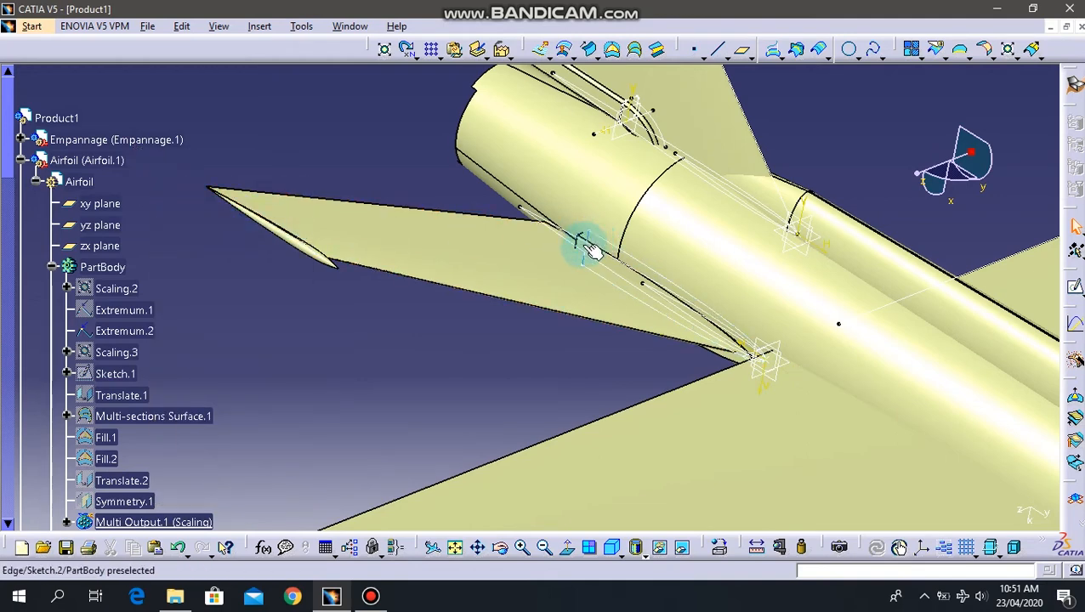
Hide Scaling.2 and the other leftover original geometry at the Horizontal Stablizer's root.
right_click(578, 247)
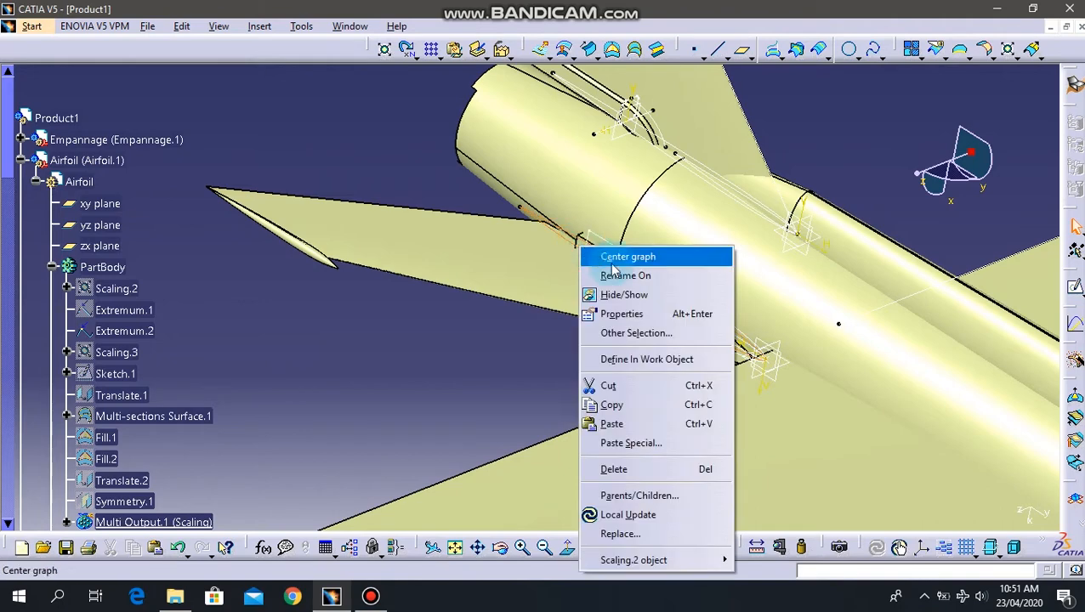
left_click(617, 292)
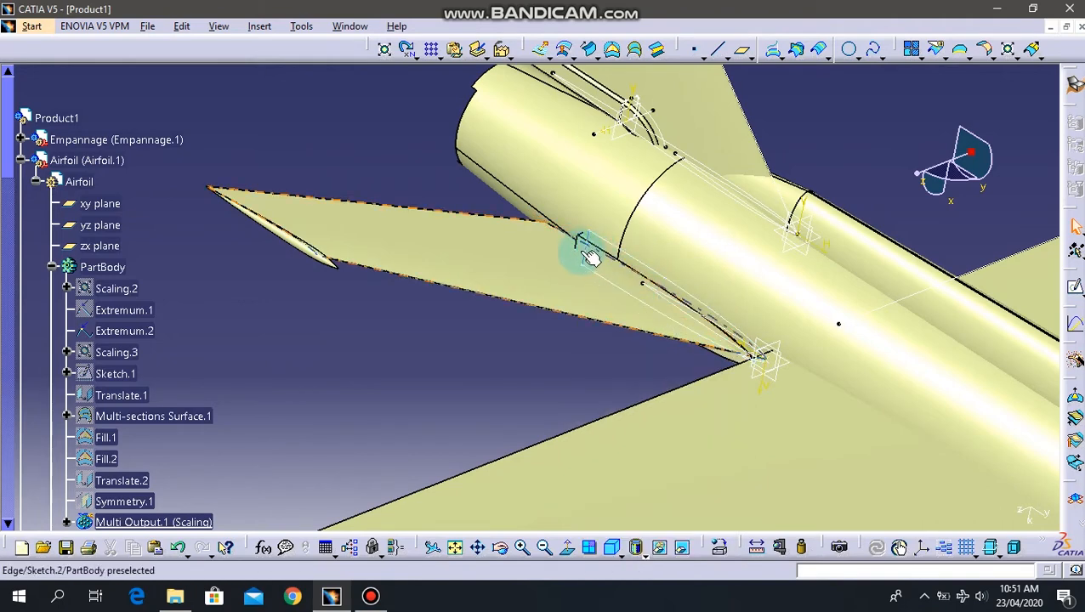
right_click(590, 249)
left_click(618, 292)
right_click(605, 249)
left_click(625, 291)
middle_click_drag(595, 286, 571, 263)
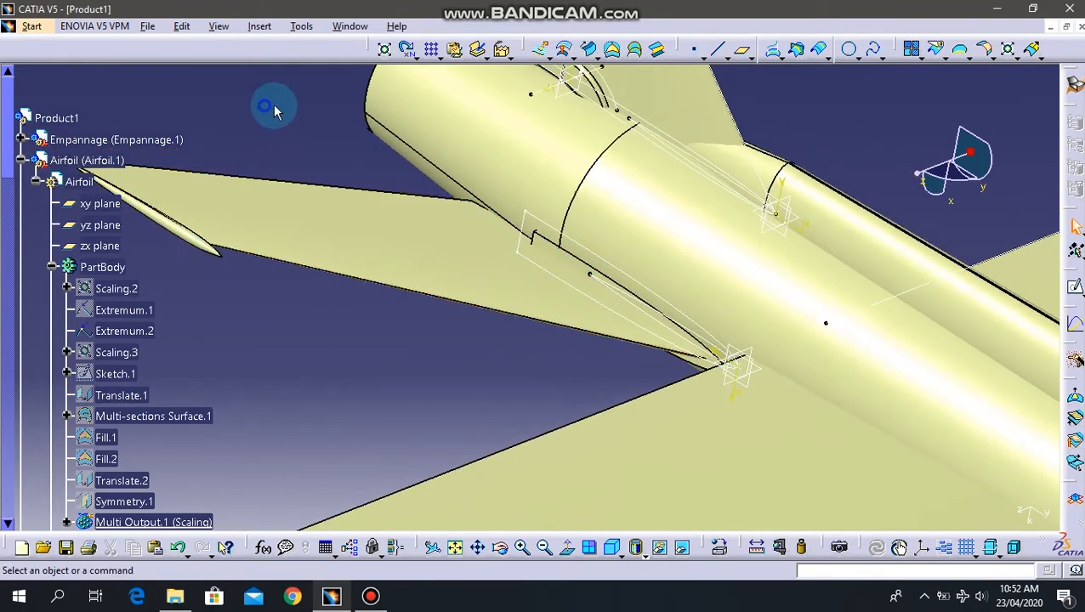
Reactivate Product1 and manipulate the scaled Horizontal Stablizer along its leading edge, sliding it slightly outward from the Fuselage's side.
double_click(51, 118)
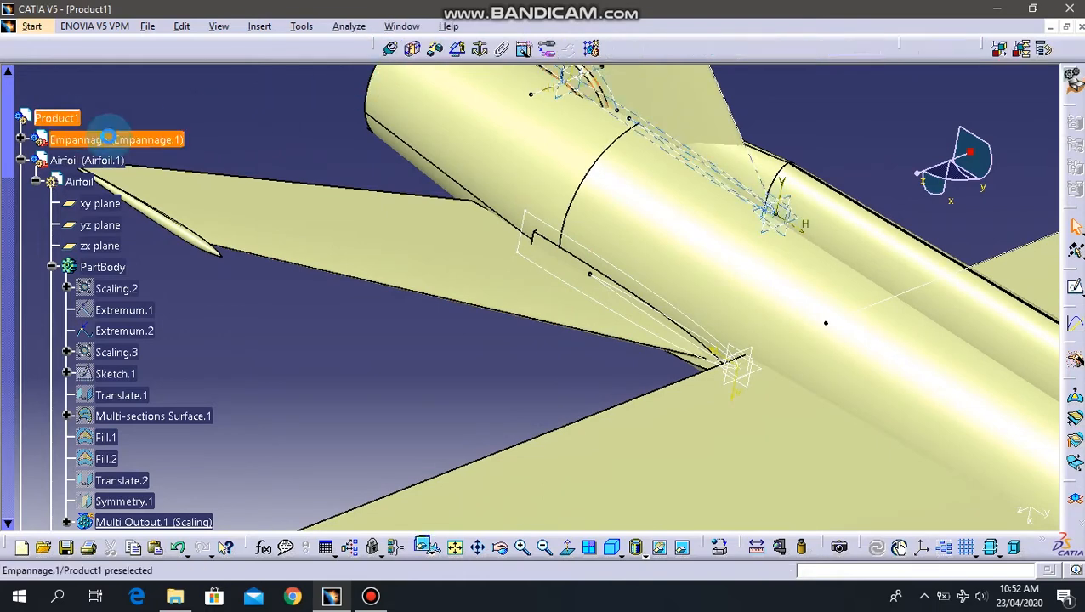
left_click(232, 50)
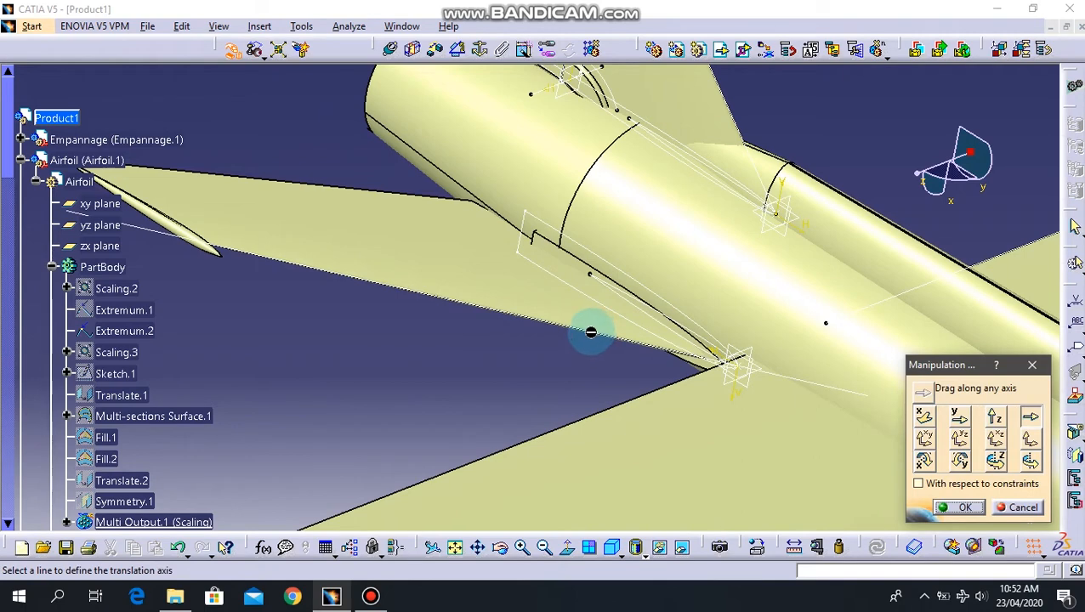
left_click(590, 332)
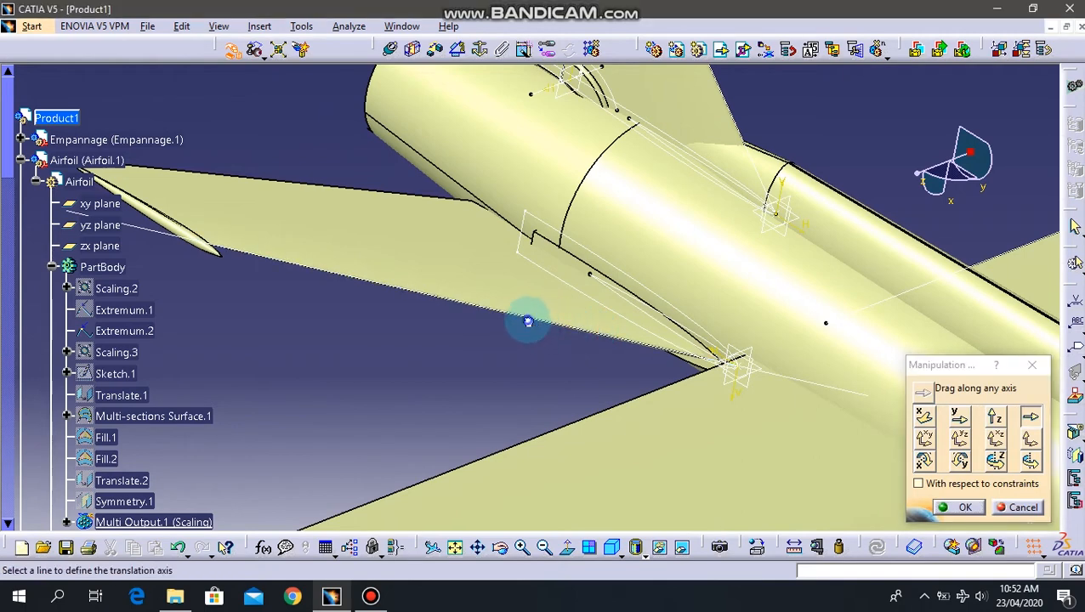
left_click_drag(533, 312, 500, 285)
middle_click_drag(499, 285, 507, 301)
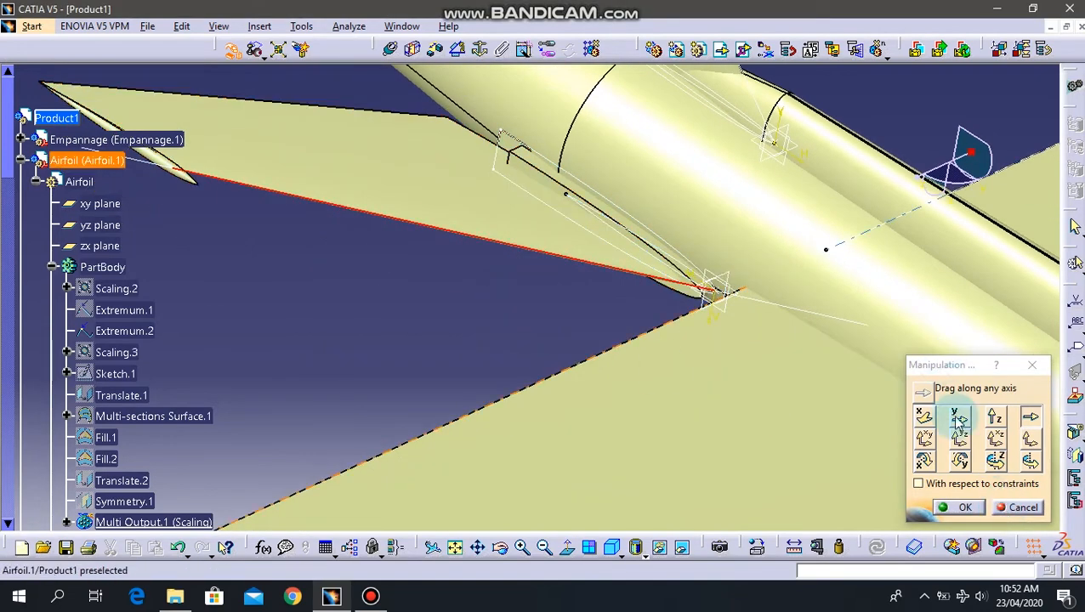
left_click(950, 511)
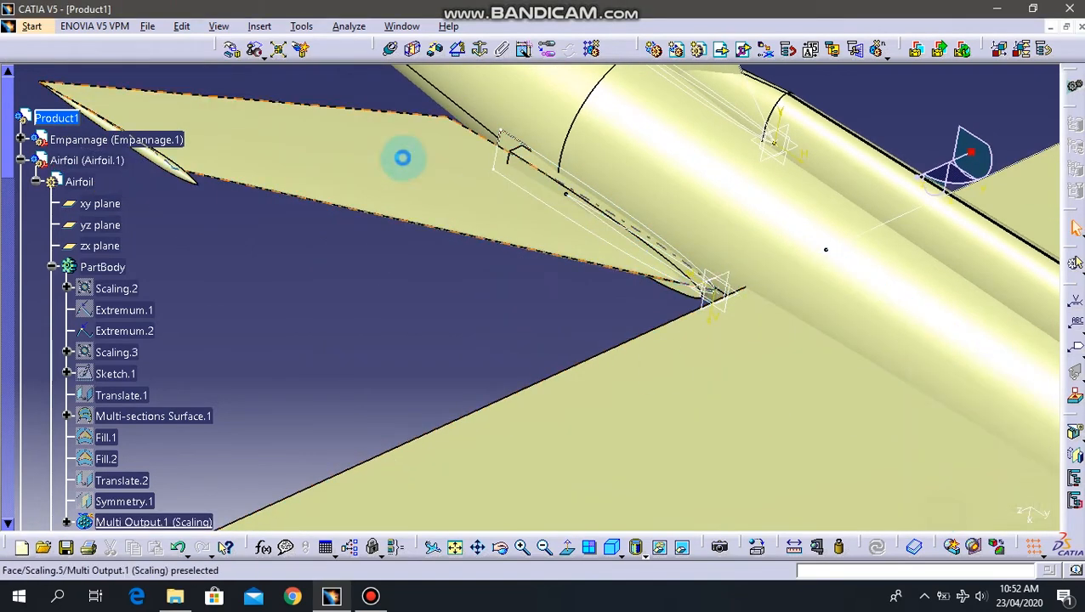
Manipulate the Horizontal Stablizer to slide it along its reference edge against the Fuselage's side.
left_click(232, 54)
left_click_drag(474, 213, 503, 260)
middle_click_drag(644, 236, 720, 386)
left_click(962, 507)
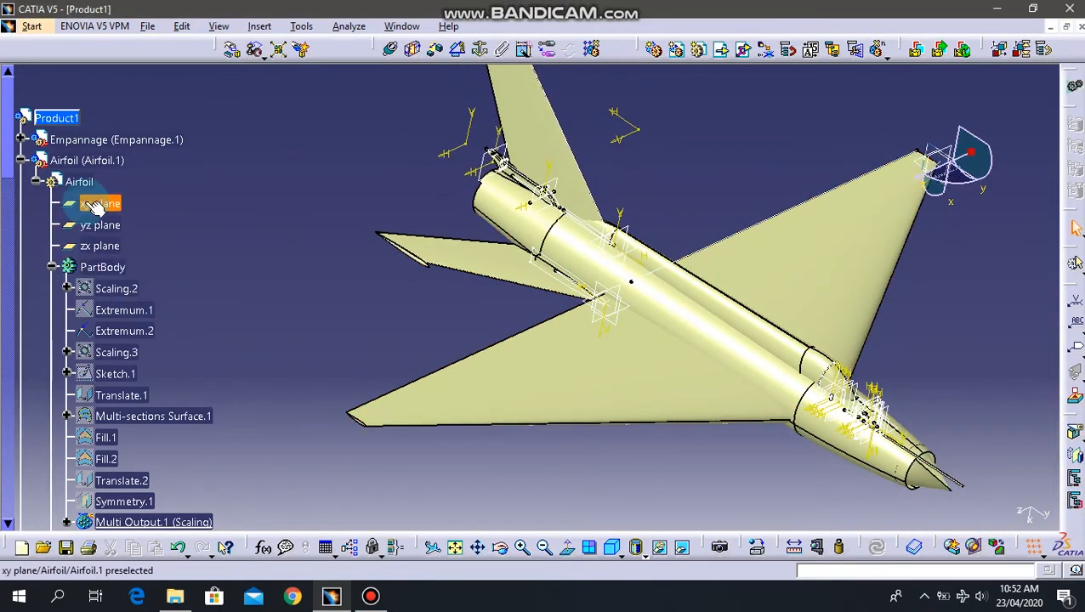
Set the ratio of the Airfoil's Multi Output.1 scaling to 0.15.
scroll(98, 206, "down", 3)
scroll(96, 207, "up", 4)
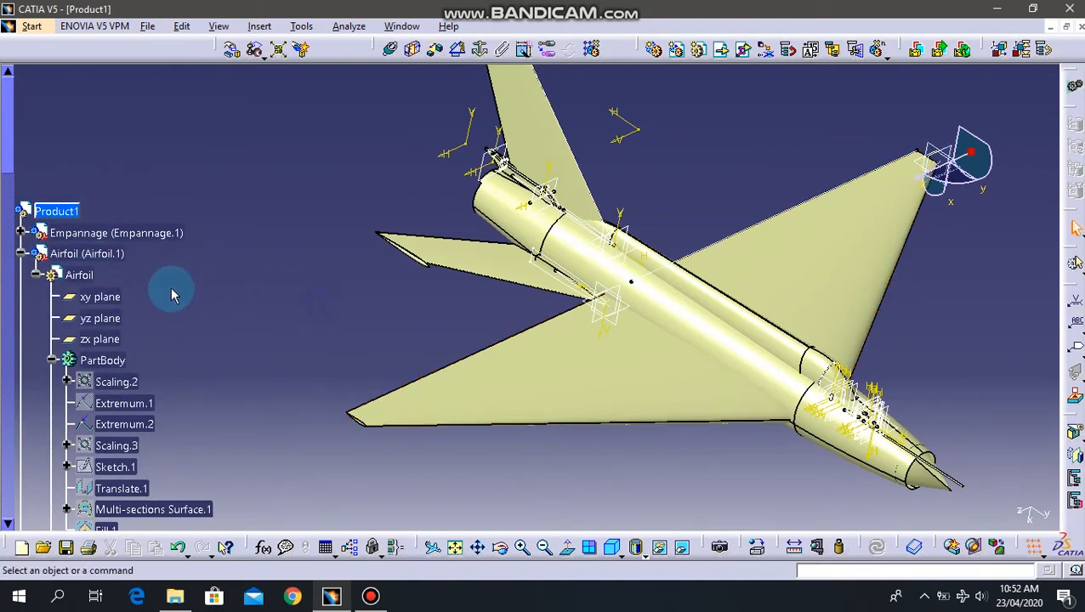
scroll(170, 294, "down", 2)
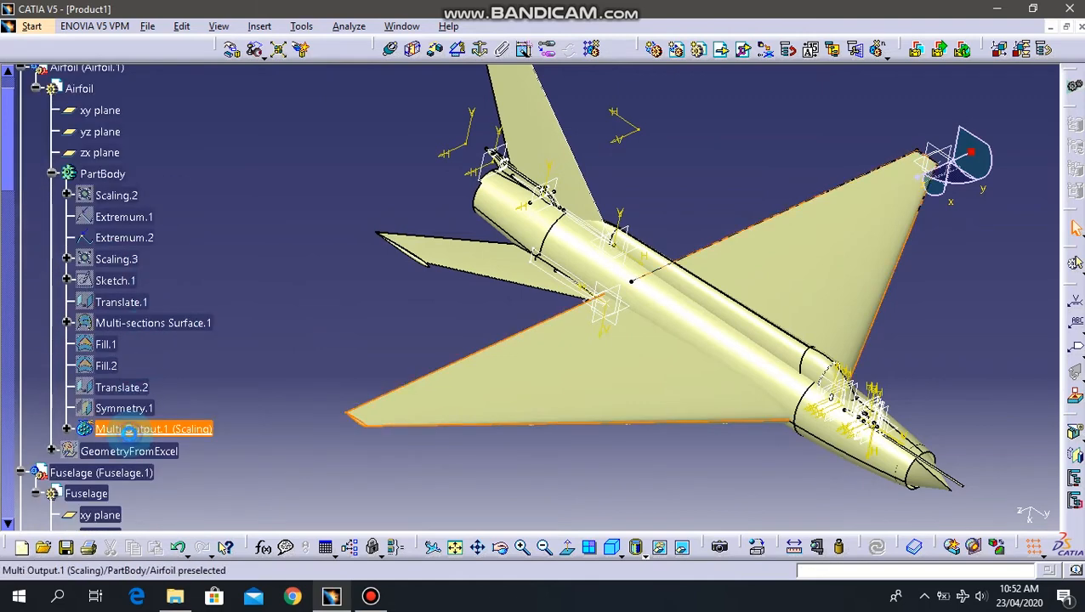
left_click(67, 428)
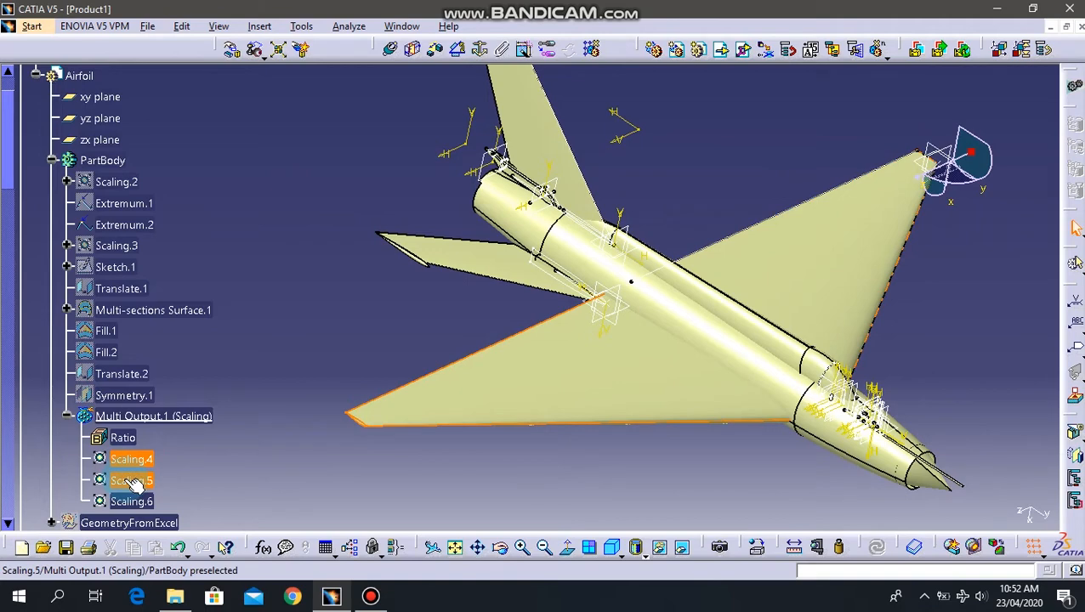
left_click(134, 464)
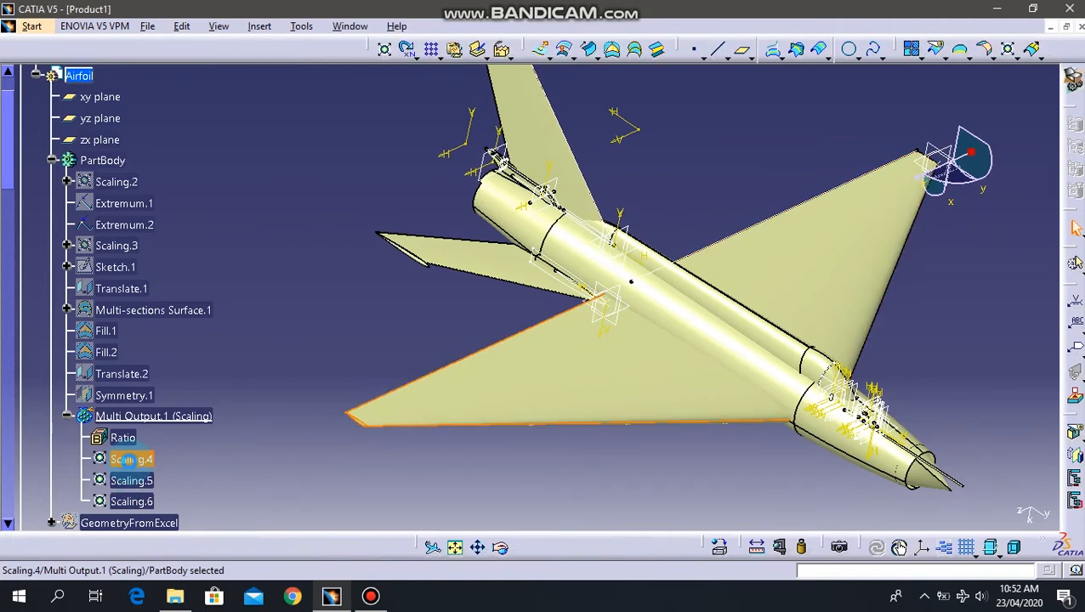
double_click(130, 459)
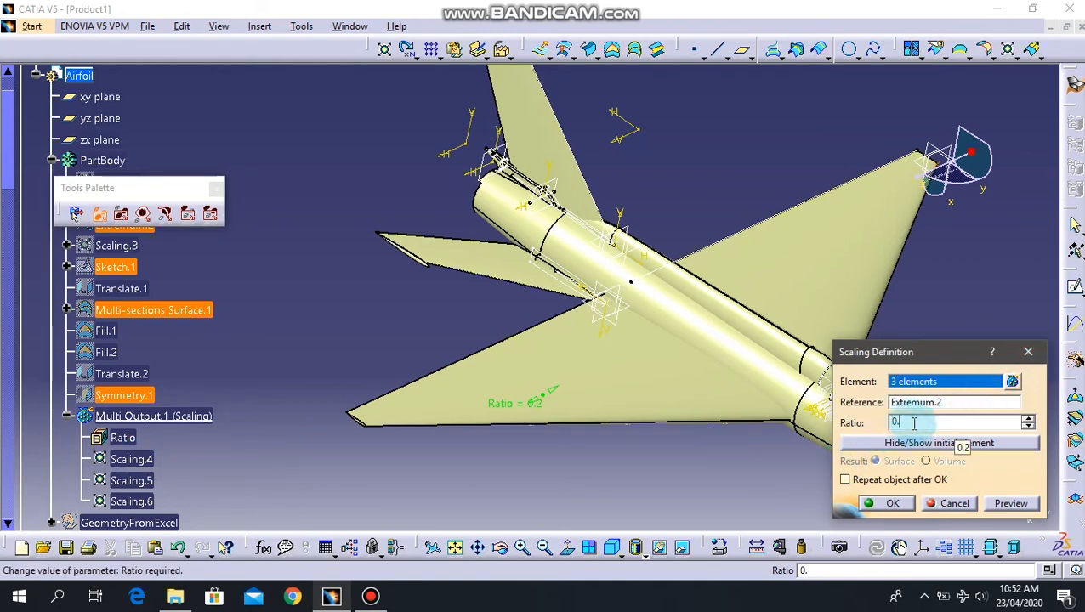
key("Return")
left_click(914, 430)
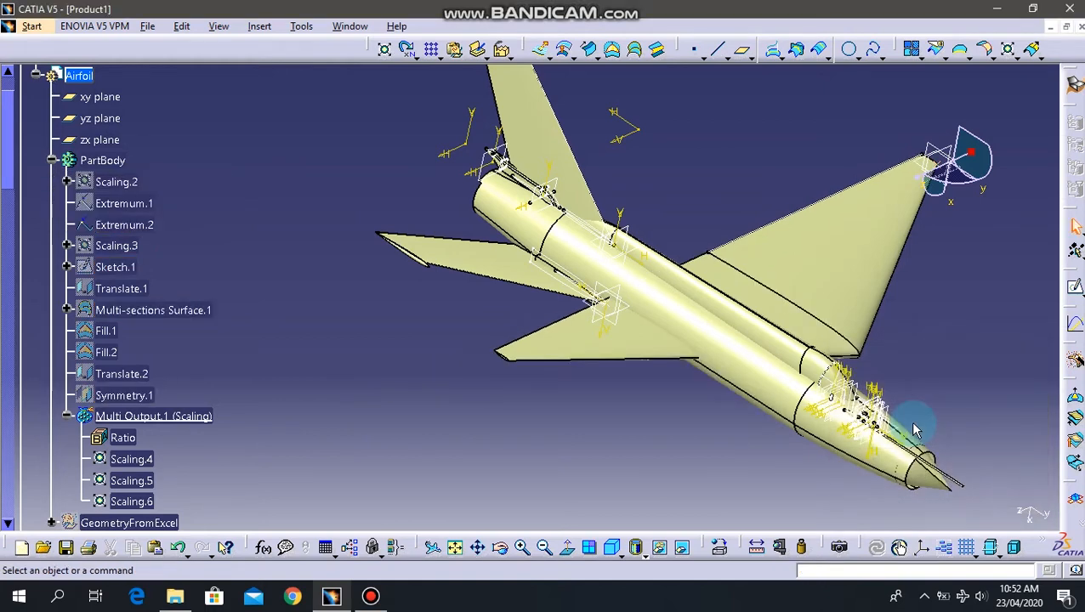
double_click(156, 461)
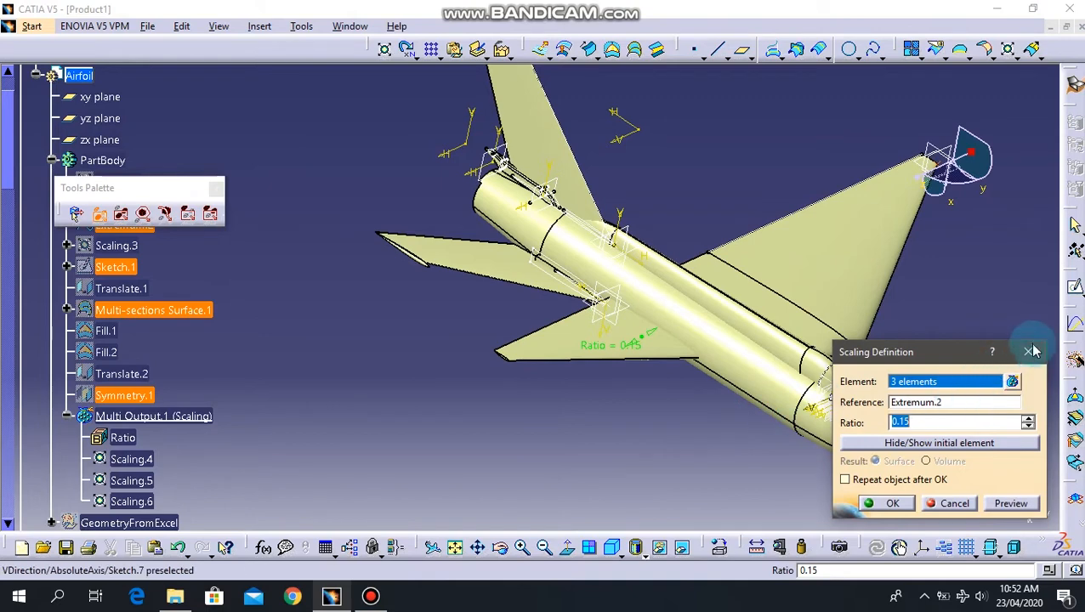
left_click(1029, 348)
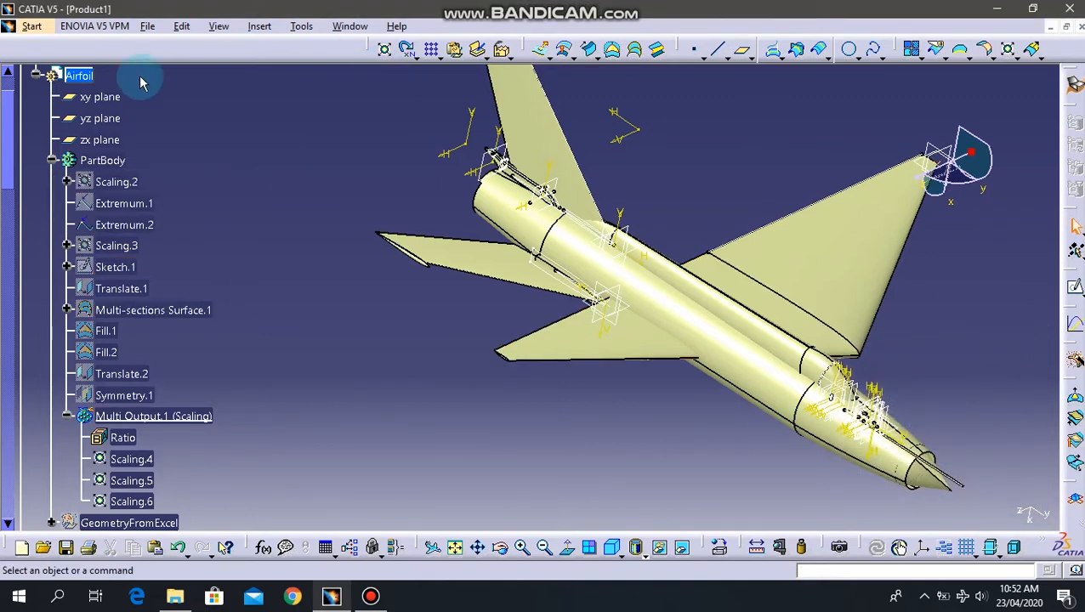
Reactivate Product1 and slide the scaled Airfoil along its span until it is centred across the Fuselage.
scroll(128, 87, "up", 3)
double_click(58, 150)
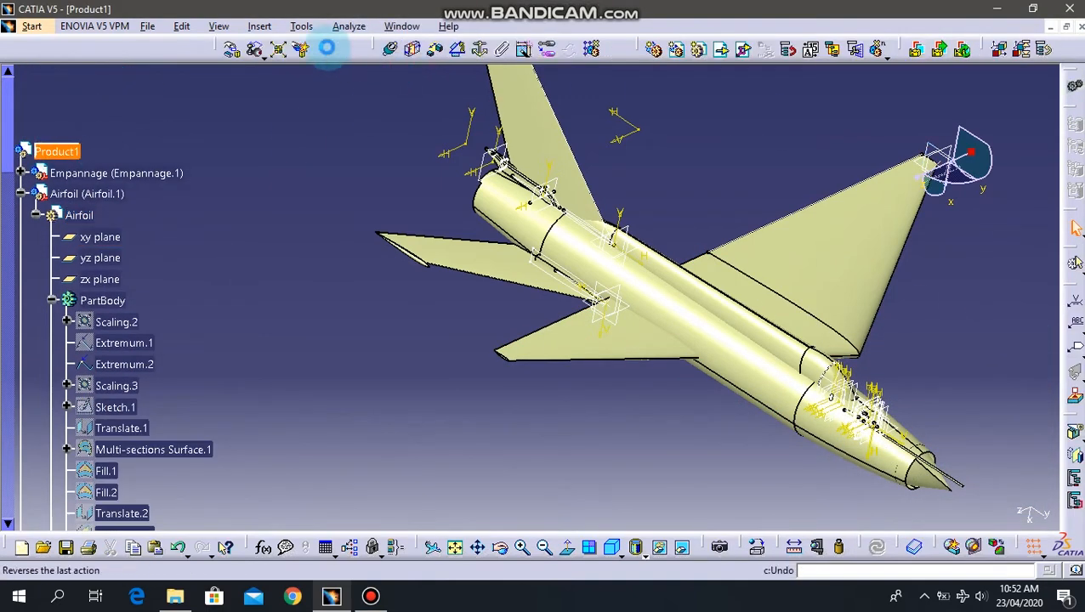
left_click(234, 48)
left_click_drag(852, 266, 789, 297)
middle_click_drag(874, 283, 731, 322)
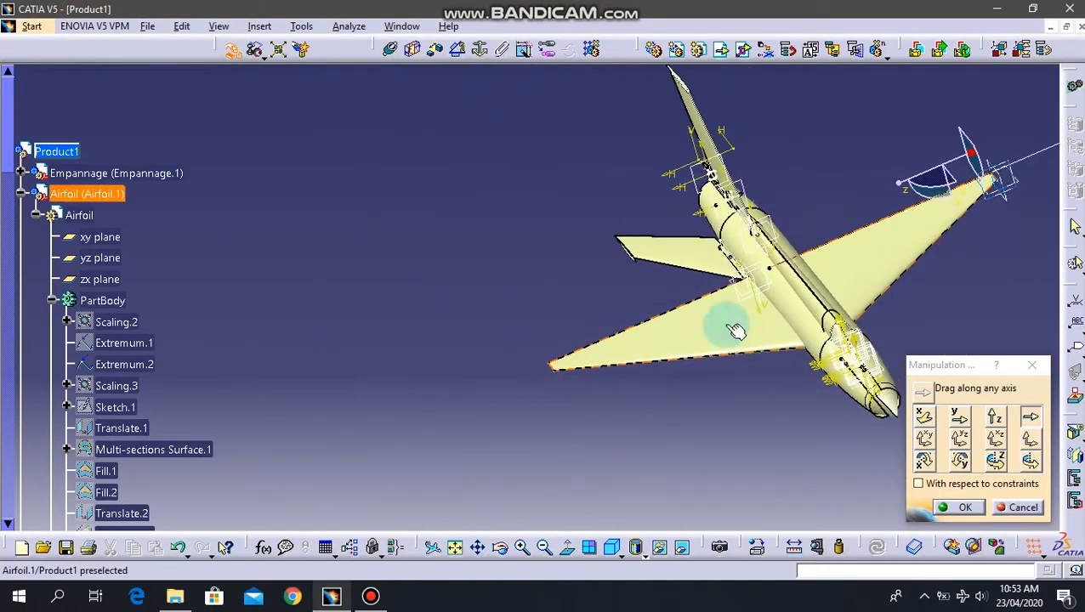
left_click(961, 507)
middle_click_drag(941, 332, 941, 331)
middle_click_drag(798, 360, 763, 274)
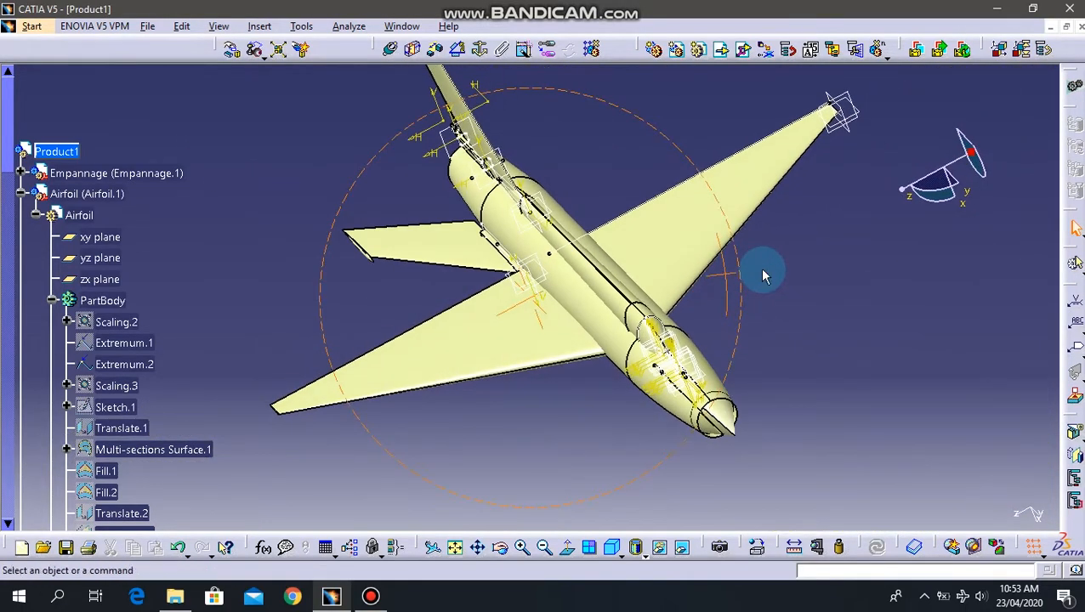
Manipulate the Airfoil along a vertical axis to raise it above the Fuselage.
left_click(233, 51)
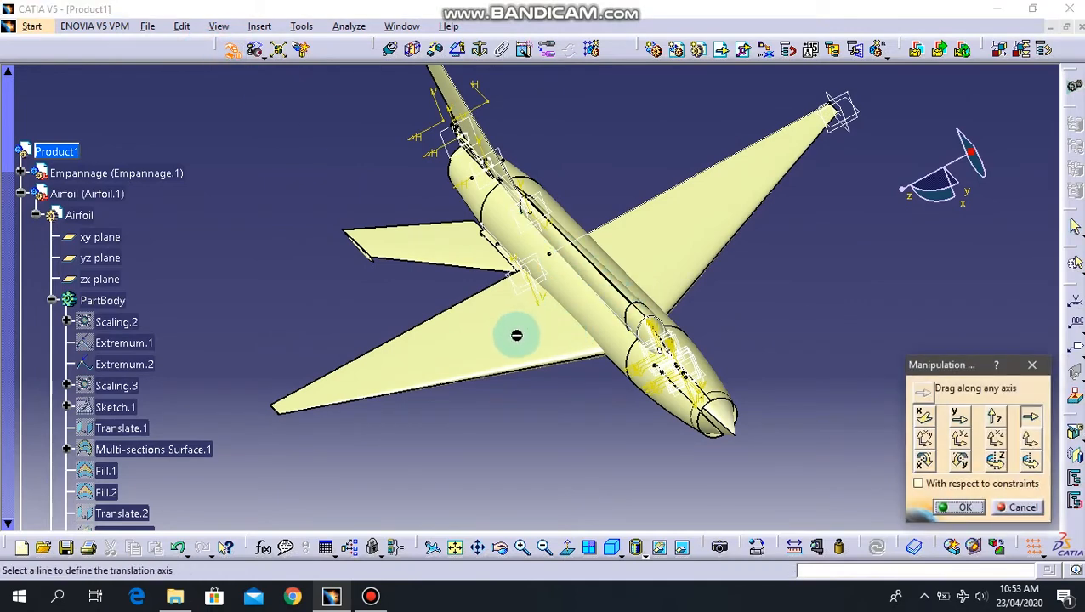
middle_click_drag(644, 426, 576, 274)
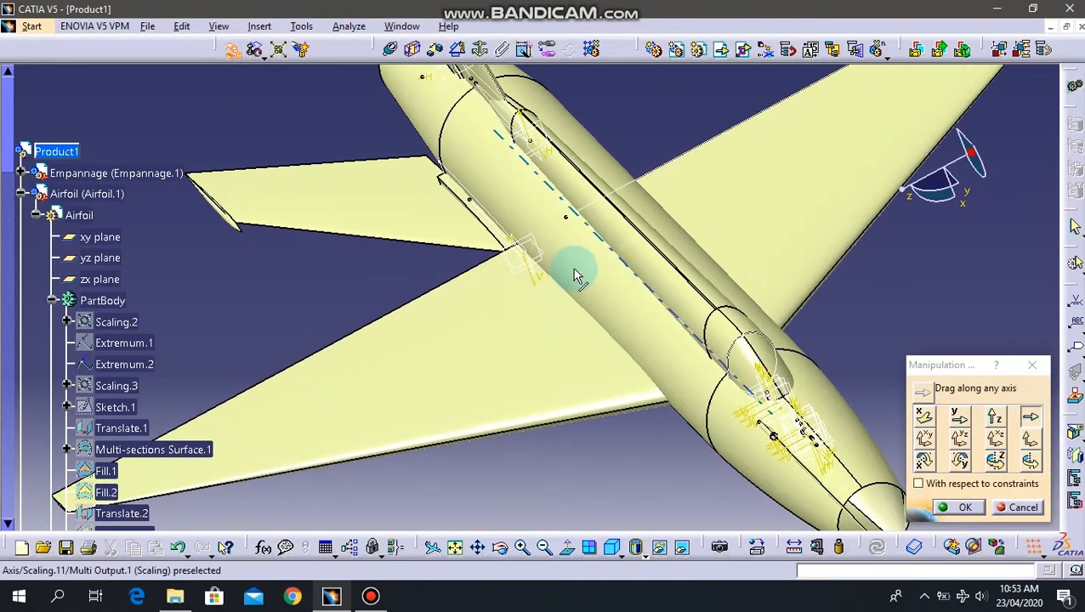
left_click_drag(554, 298, 521, 260)
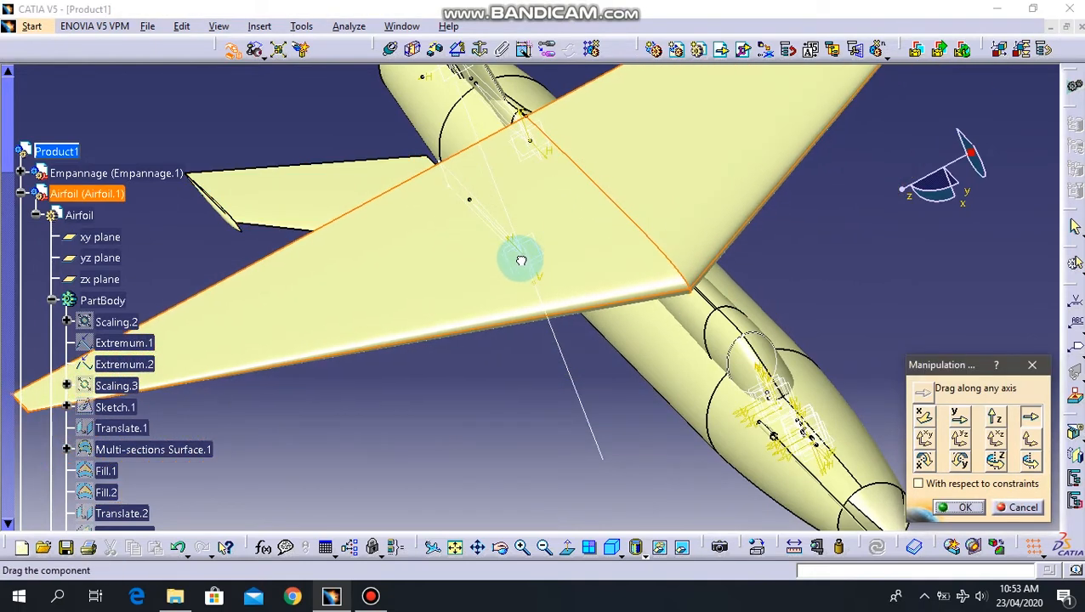
left_click(953, 508)
middle_click_drag(610, 249, 663, 389)
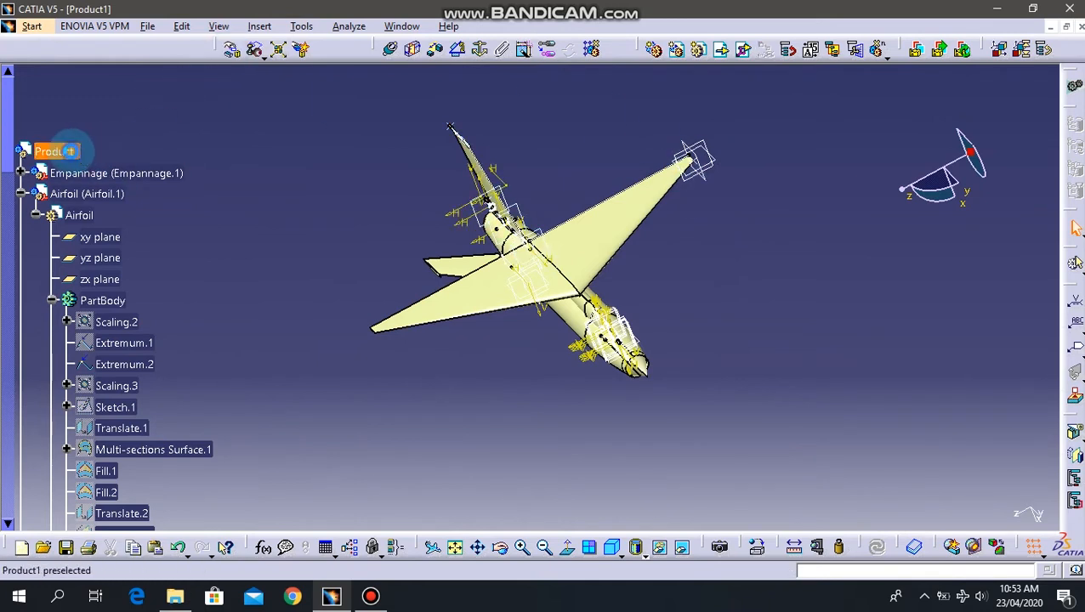
Snap the Airfoil's xy plane onto a Fuselage reference plane near the cockpit.
left_click(705, 180)
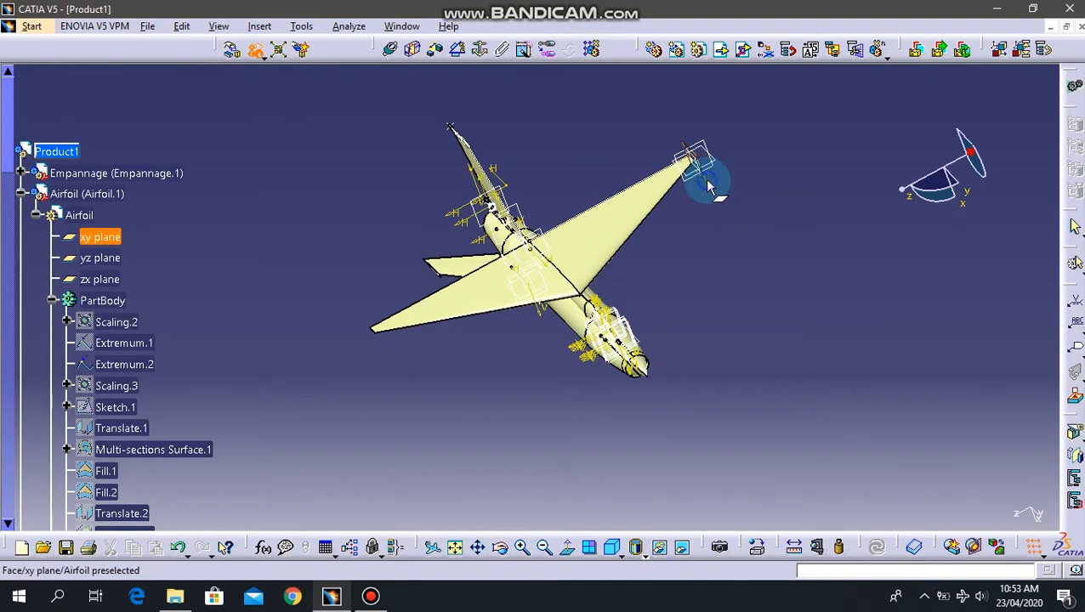
middle_click_drag(723, 322, 843, 239)
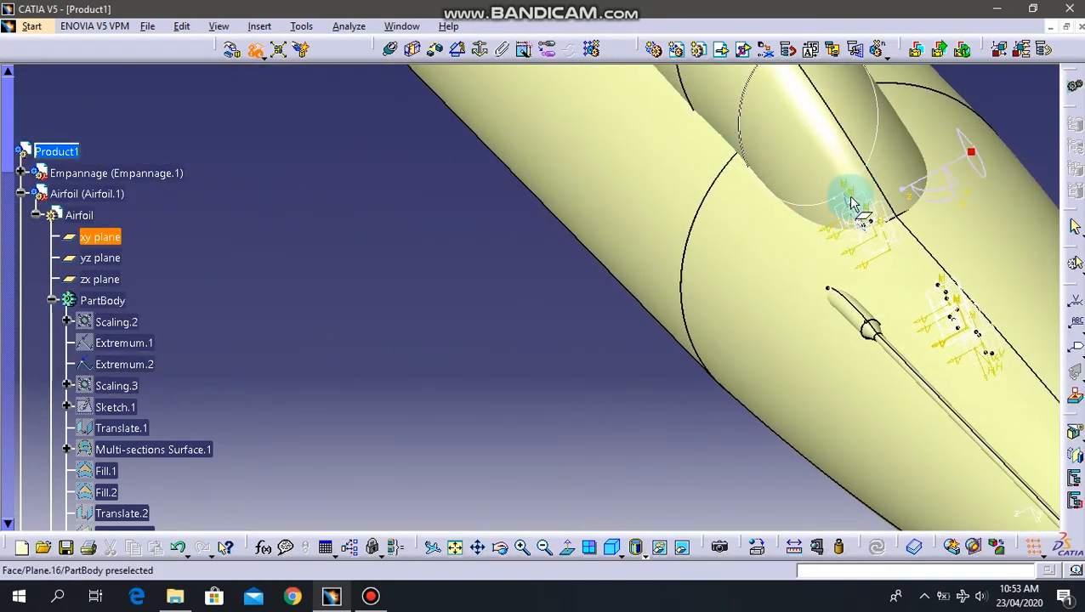
middle_click_drag(773, 186, 730, 299)
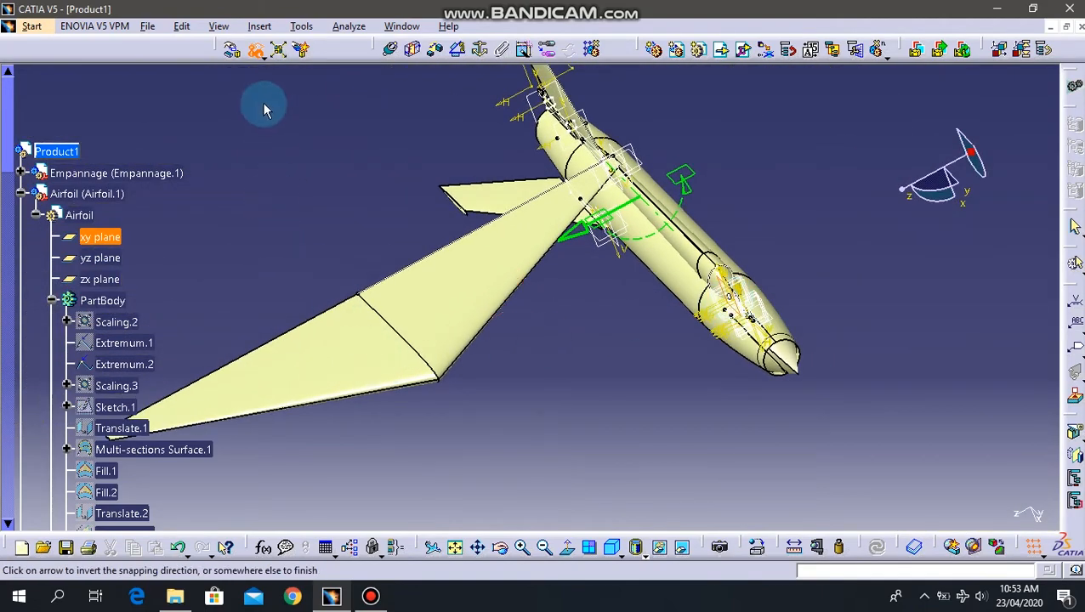
Slide the Airfoil back along its span so both wing halves extend evenly from the Fuselage.
left_click(232, 48)
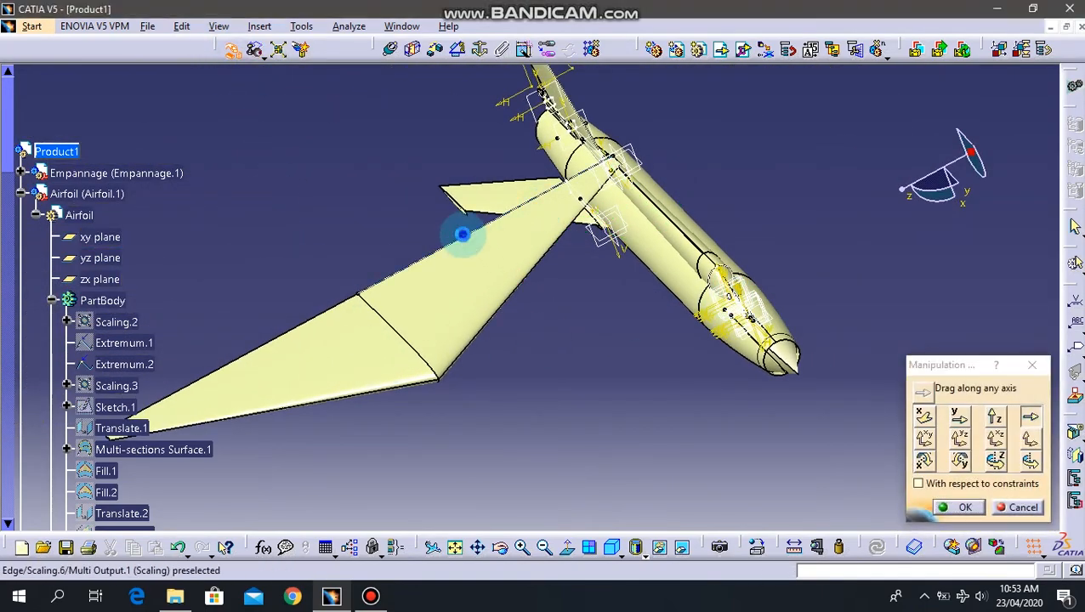
left_click_drag(426, 331, 666, 202)
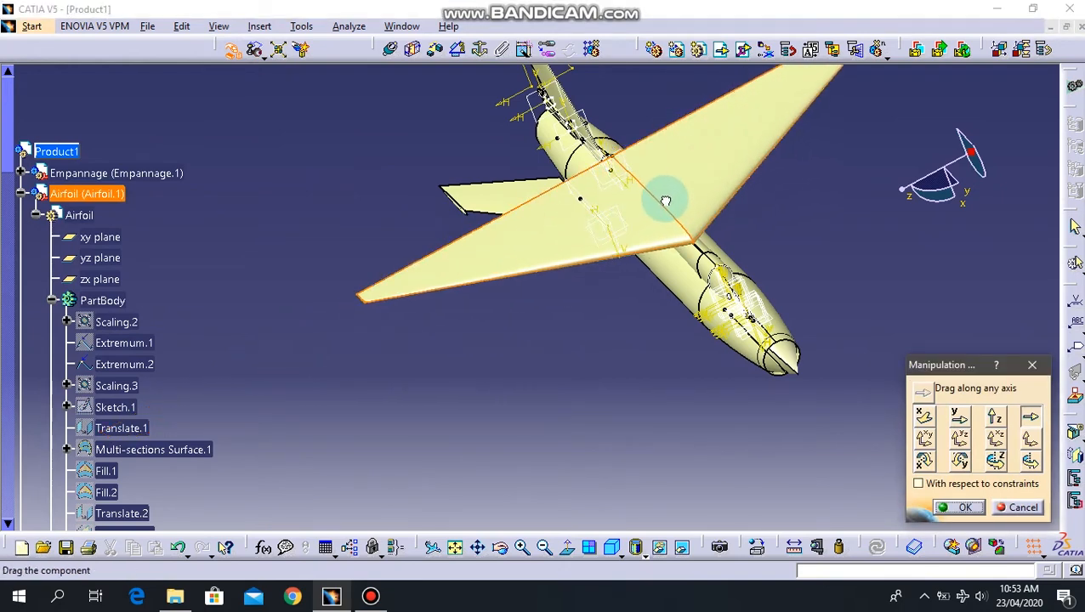
middle_click_drag(828, 298, 687, 228)
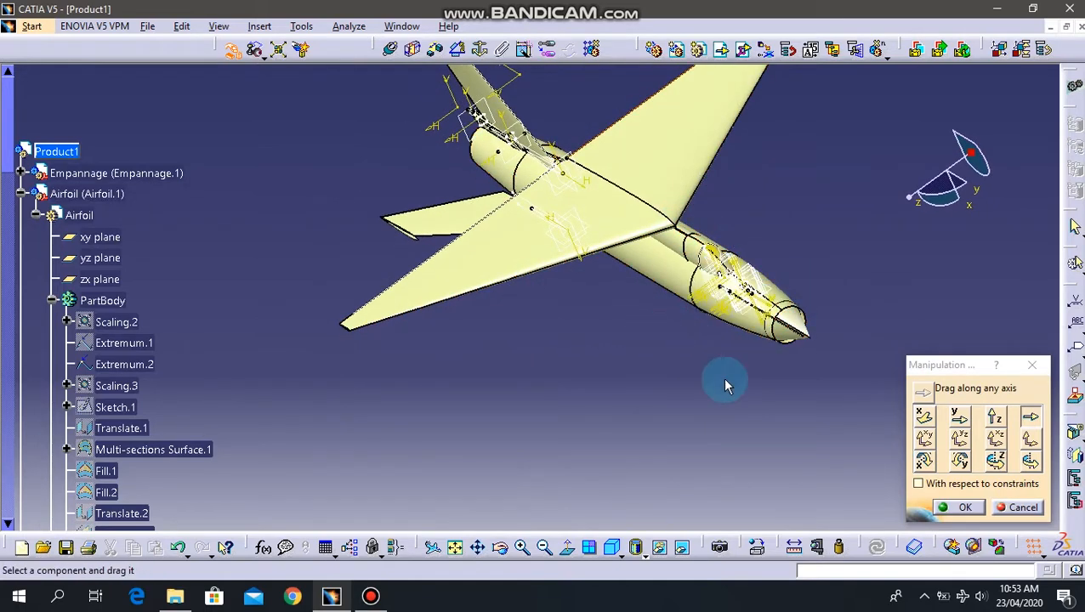
left_click(953, 510)
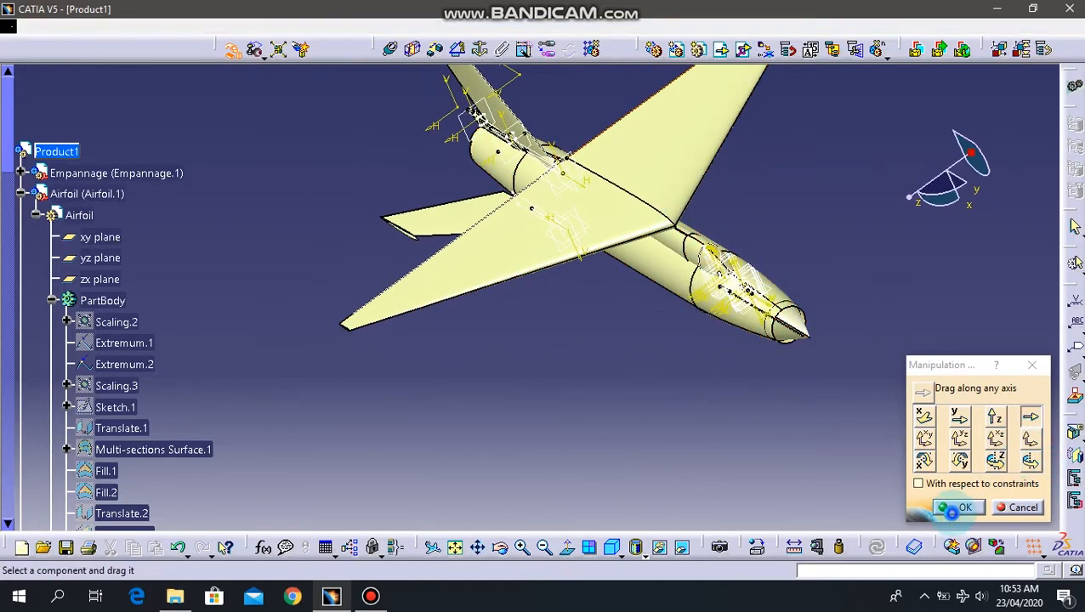
Lower the Airfoil along a vertical axis into the Fuselage's sides.
left_click(236, 56)
left_click_drag(600, 230, 611, 260)
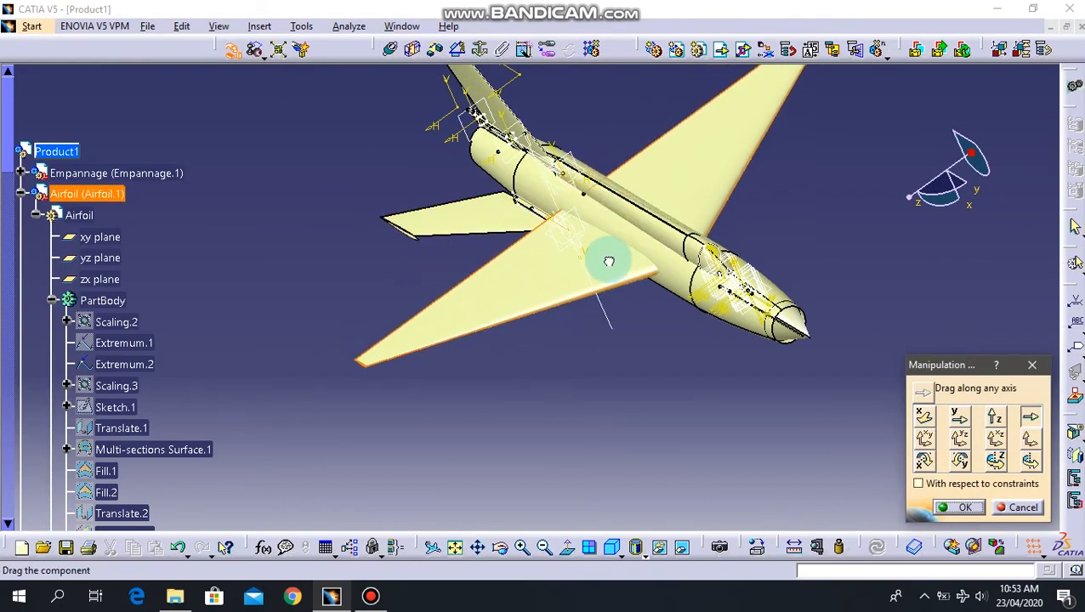
middle_click_drag(740, 215, 505, 359)
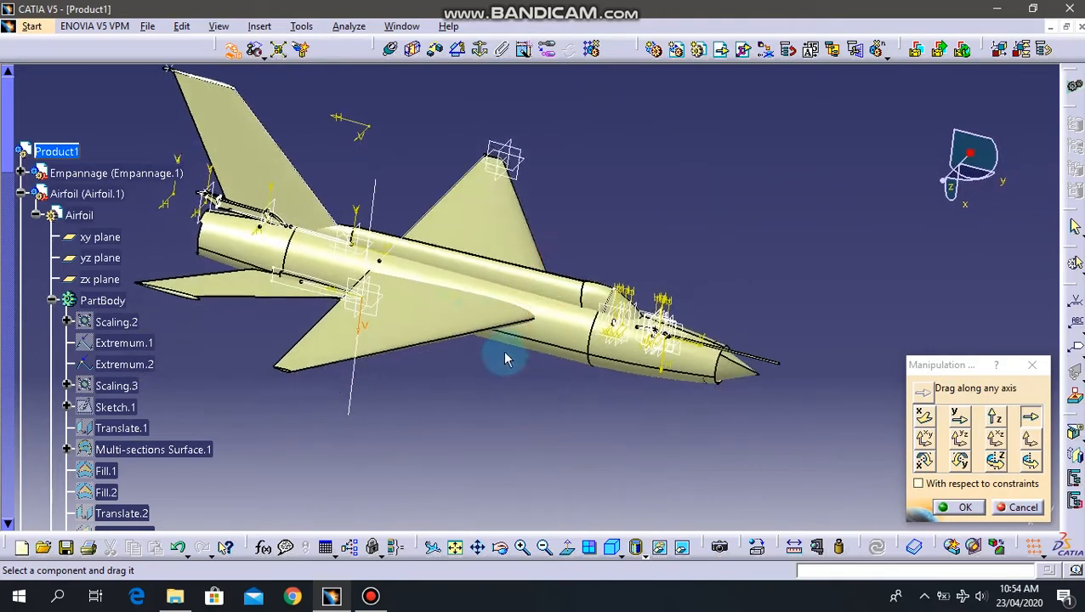
left_click_drag(445, 325, 441, 337)
middle_click_drag(460, 424, 516, 438)
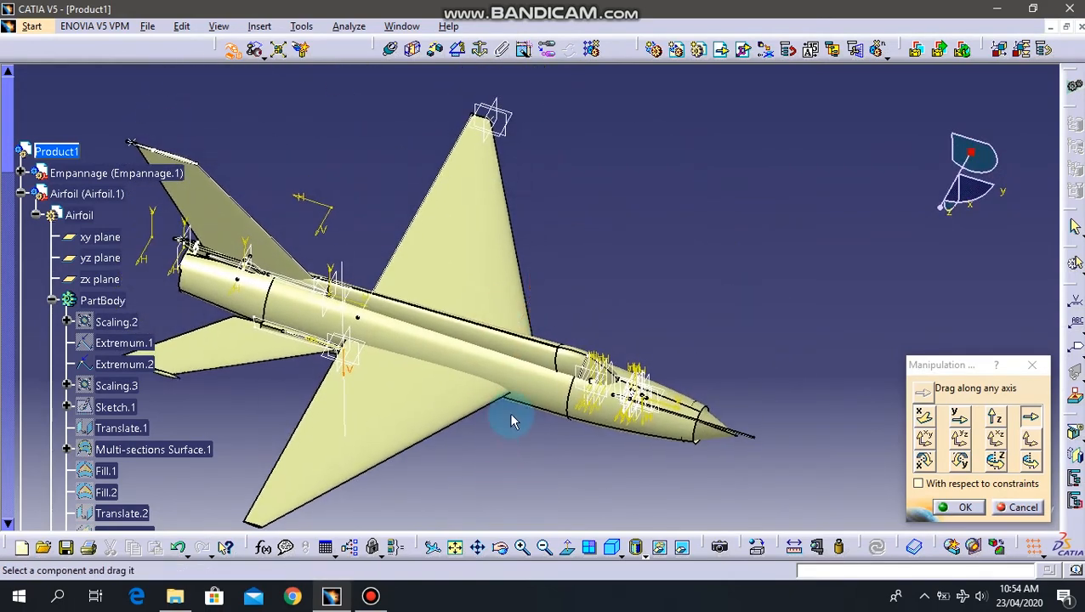
left_click(965, 509)
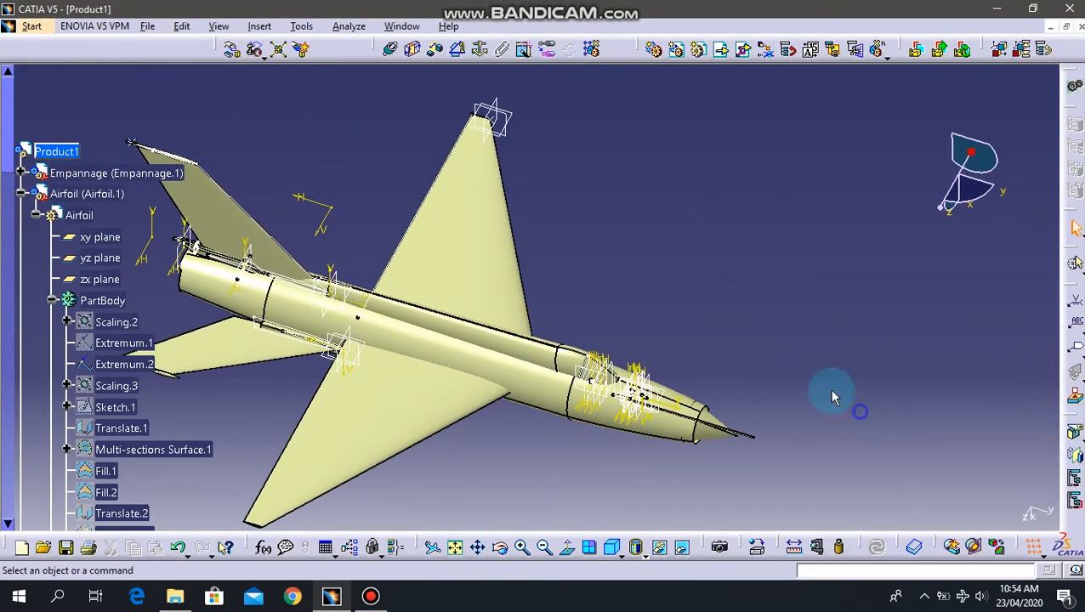
Slide the Airfoil slightly forward along the Fuselage's lengthwise axis.
left_click(233, 49)
left_click_drag(438, 380, 426, 417)
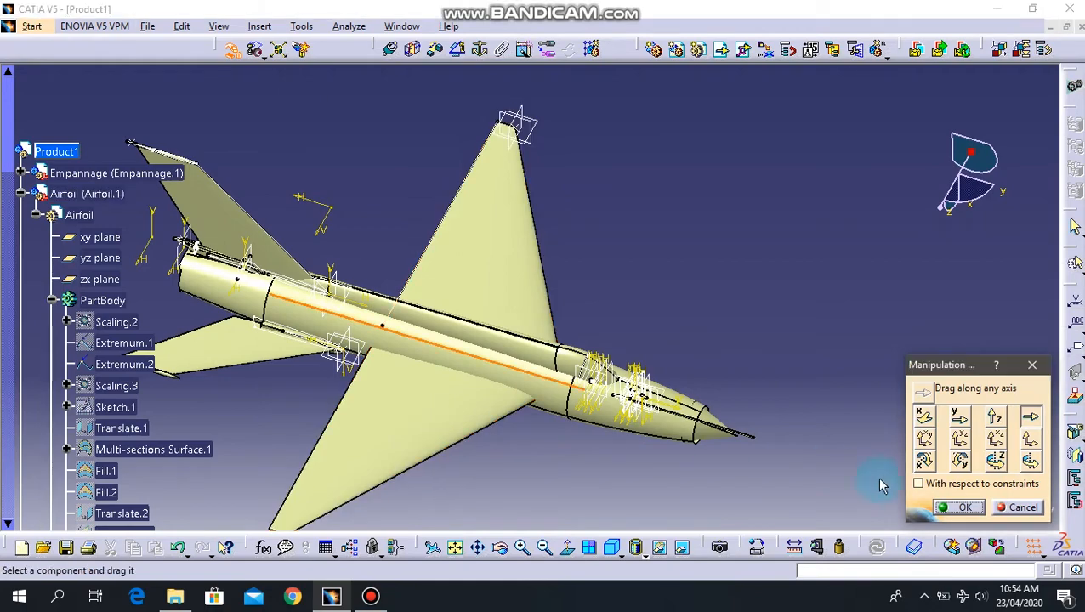
left_click(961, 508)
Manipulate the Horizontal Stablizer along the Fuselage's lengthwise axis, shifting it slightly forward at the tail.
middle_click_drag(221, 466, 494, 416)
middle_click_drag(612, 384, 582, 371)
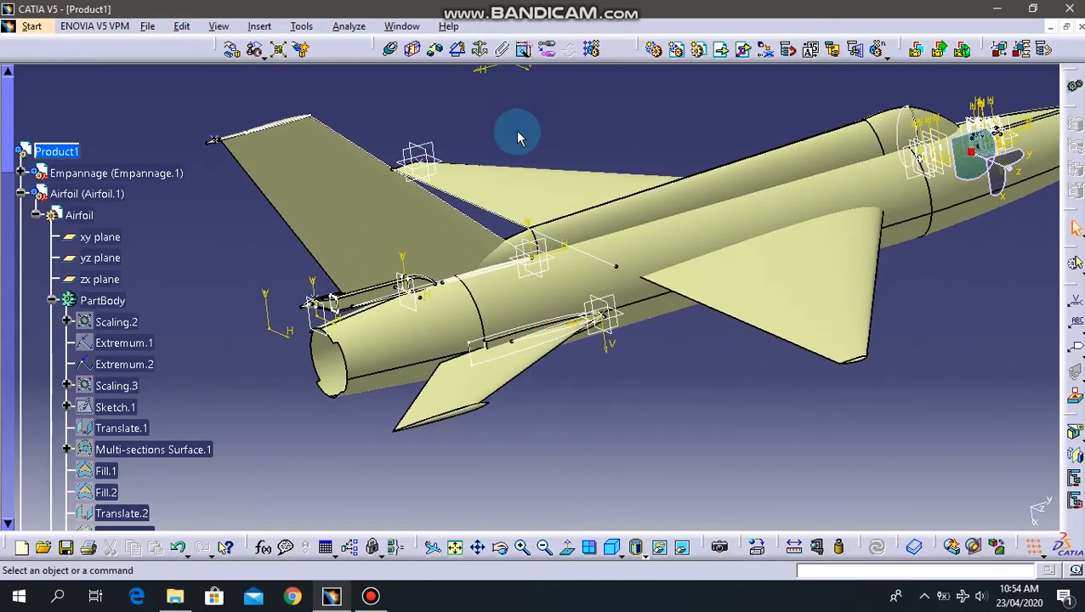
left_click(610, 311)
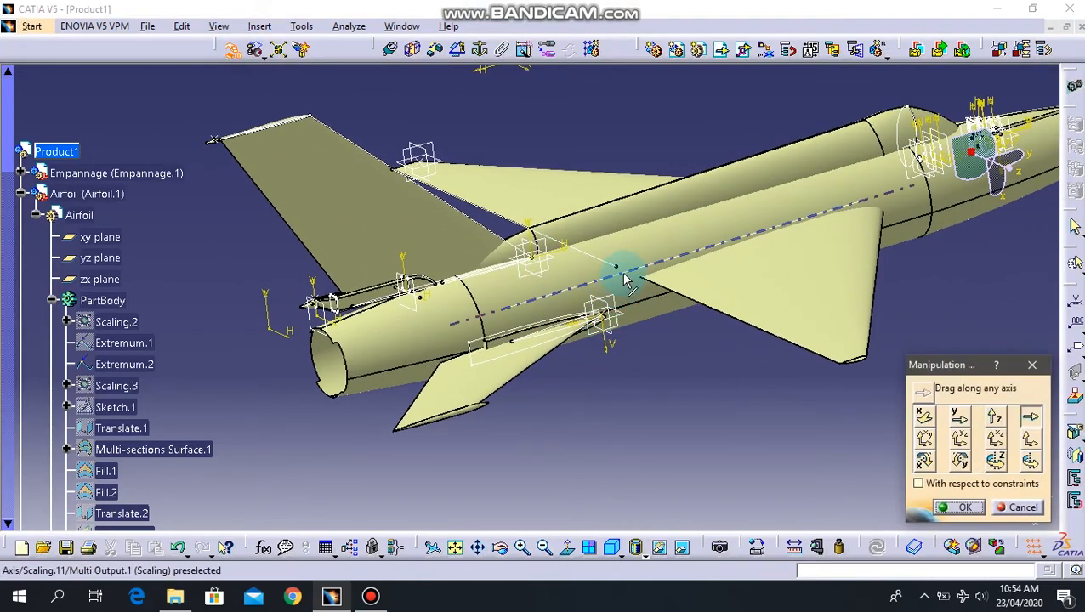
left_click(624, 274)
left_click_drag(477, 384, 515, 383)
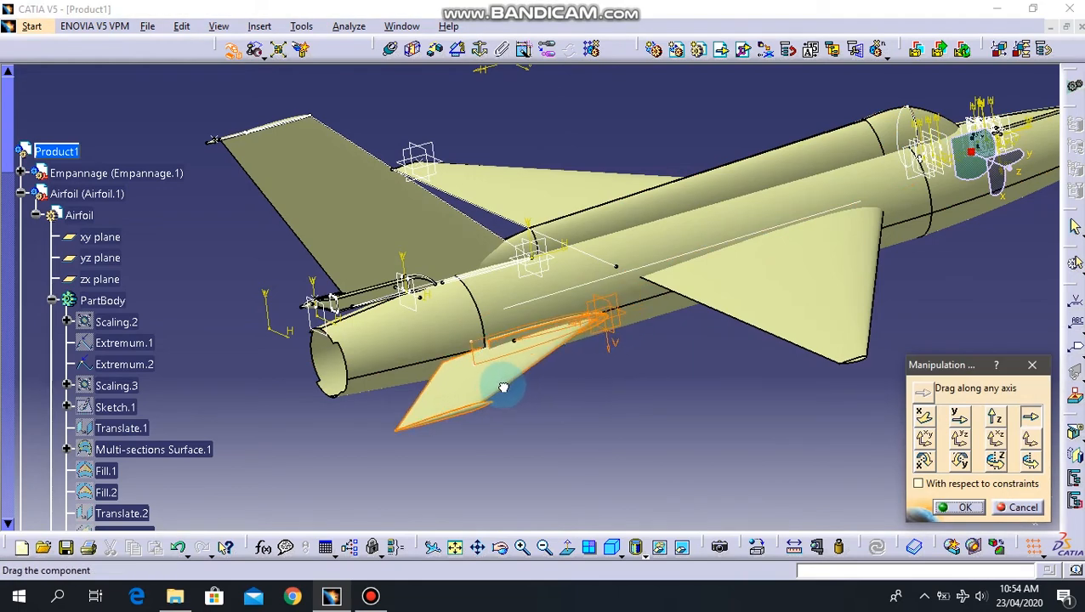
left_click_drag(505, 388, 577, 383)
middle_click_drag(577, 382, 593, 446)
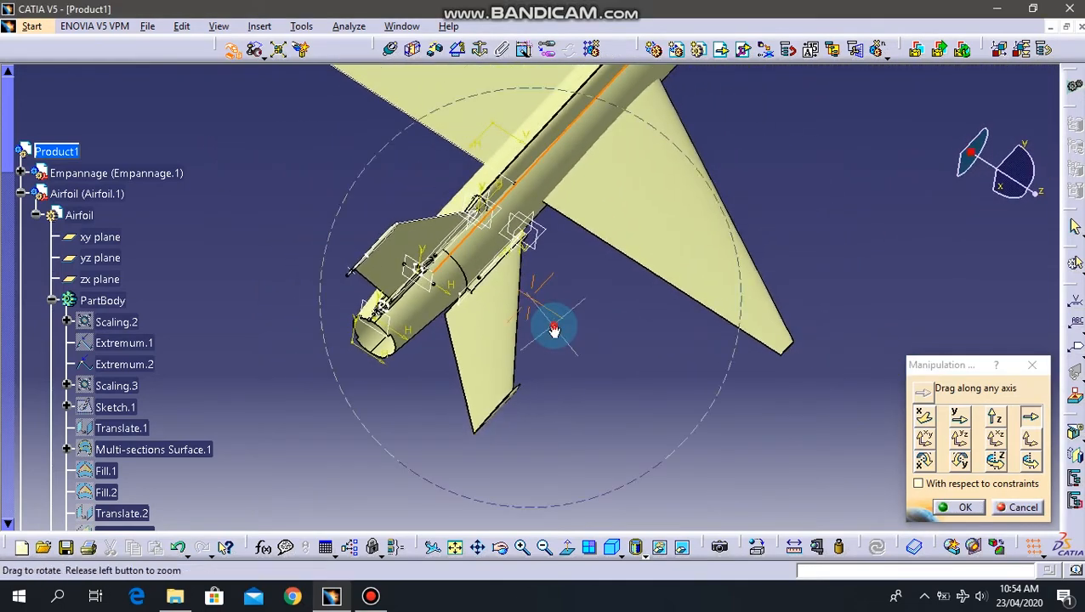
middle_click_drag(554, 329, 578, 437)
middle_click_drag(562, 363, 578, 268)
mouse_move(533, 338)
left_mouse_down()
mouse_move(528, 322)
mouse_move(538, 326)
left_mouse_up()
left_click(963, 508)
Leave the part manipulation and activate the Horizontal Stablizer in place for surface editing.
middle_click_drag(614, 405, 676, 340)
left_click(534, 314)
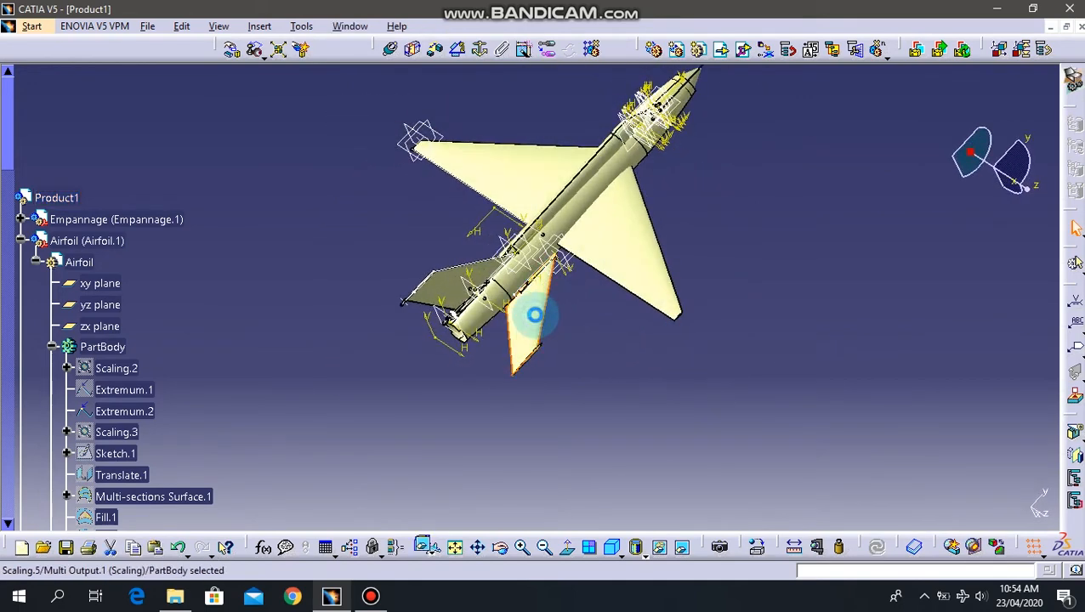
scroll(124, 304, "down", 1)
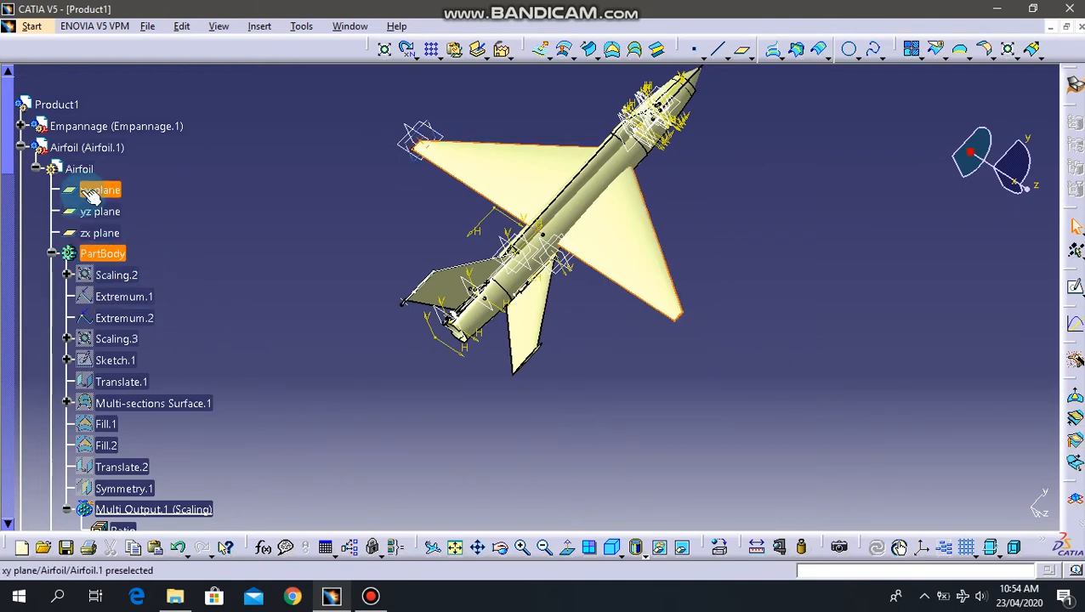
scroll(104, 183, "down", 3)
scroll(115, 195, "up", 3)
scroll(201, 308, "down", 2)
scroll(201, 308, "down", 1)
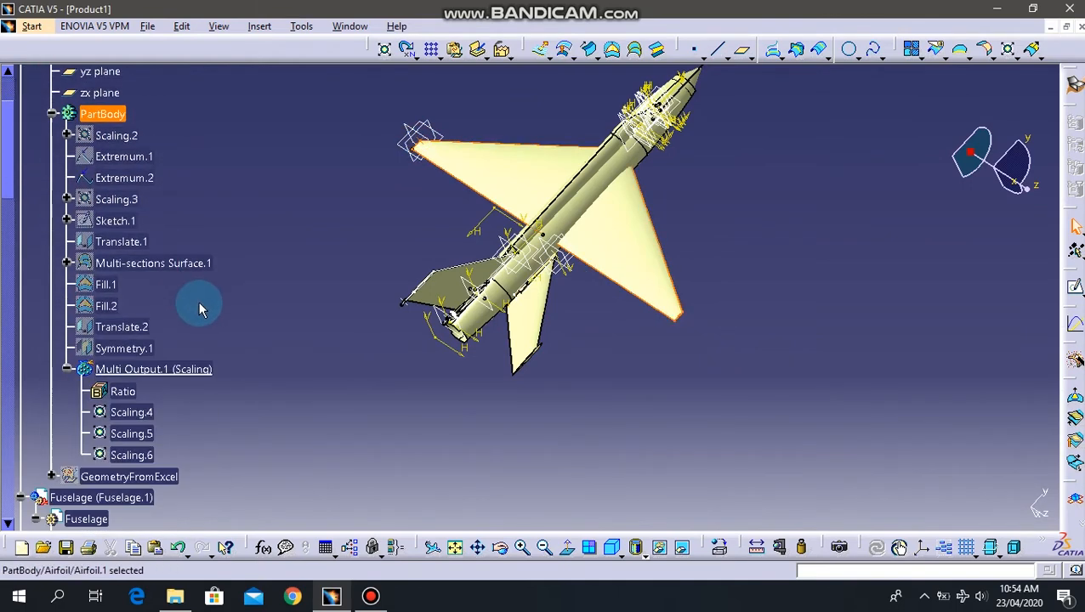
Search the specification tree from the Empannage and Airfoil down through the Fuselage features for the tail surfaces.
middle_click(582, 390)
middle_click_drag(522, 325, 580, 362)
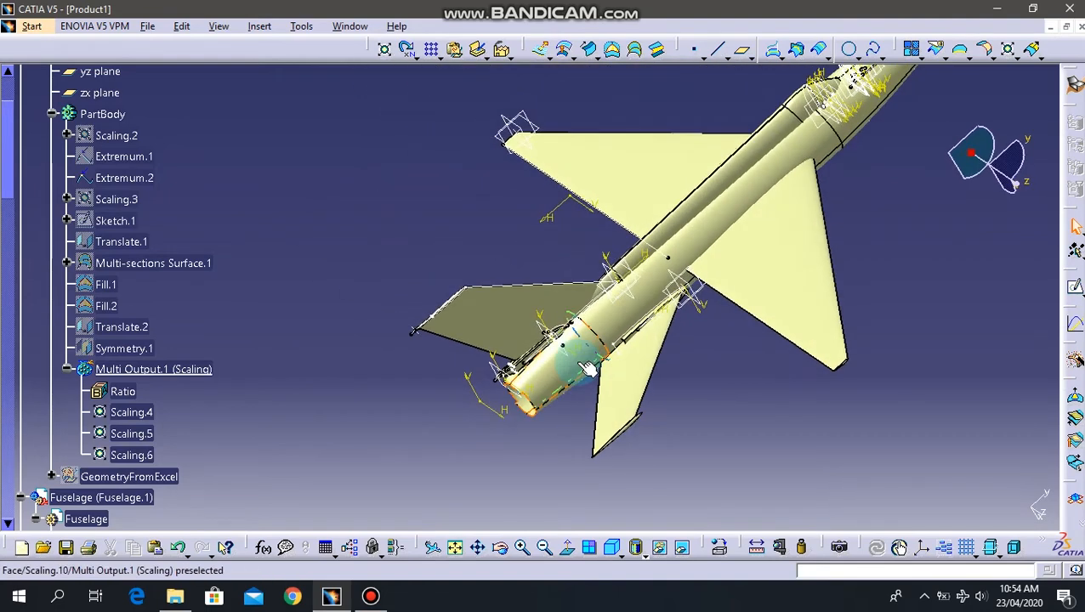
scroll(93, 125, "up", 2)
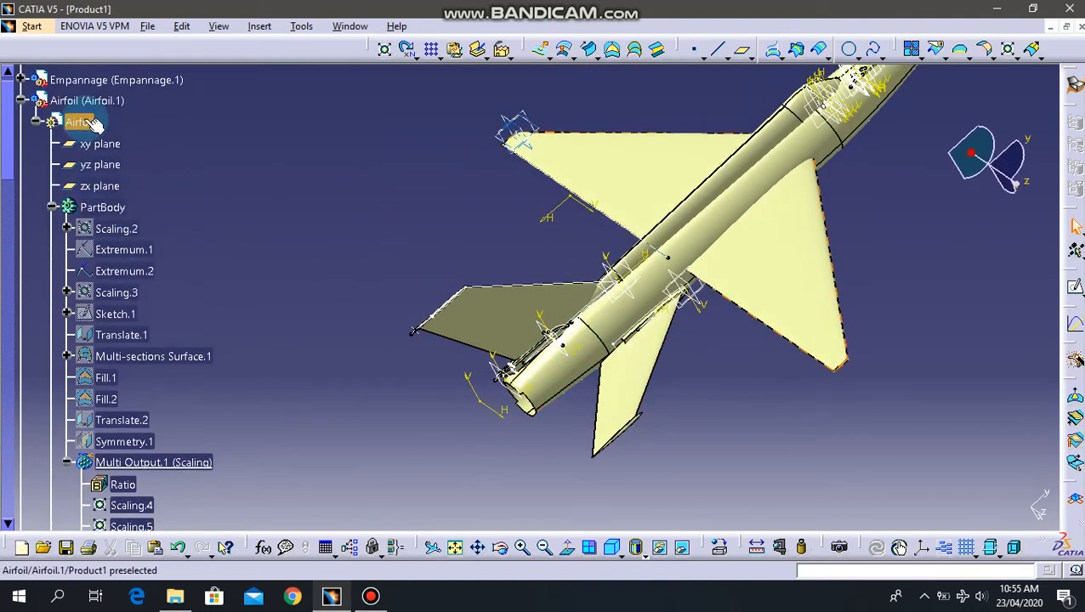
left_click(81, 122)
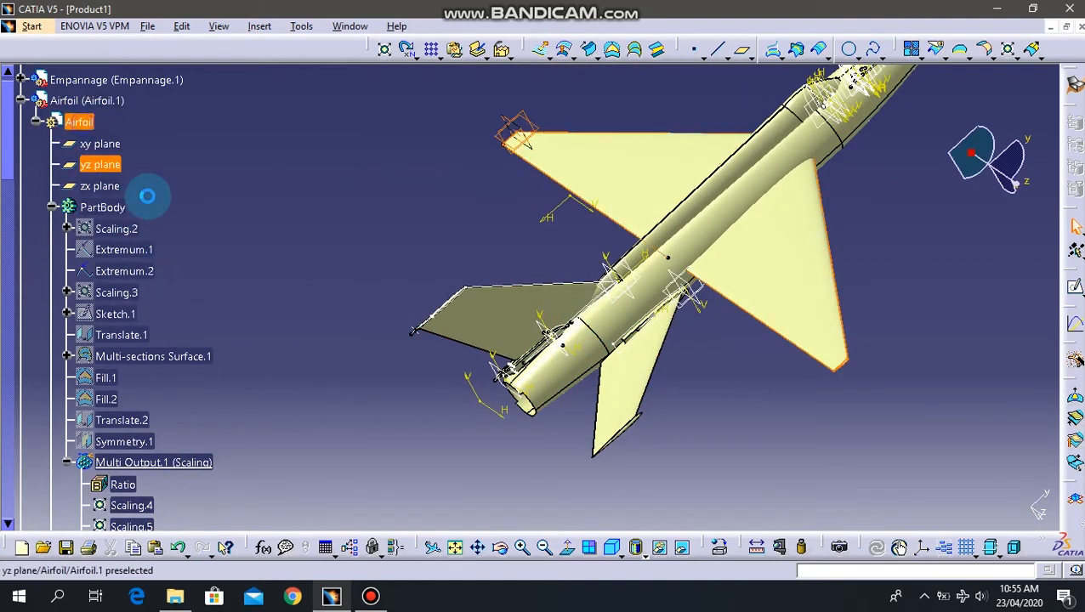
left_click(633, 382)
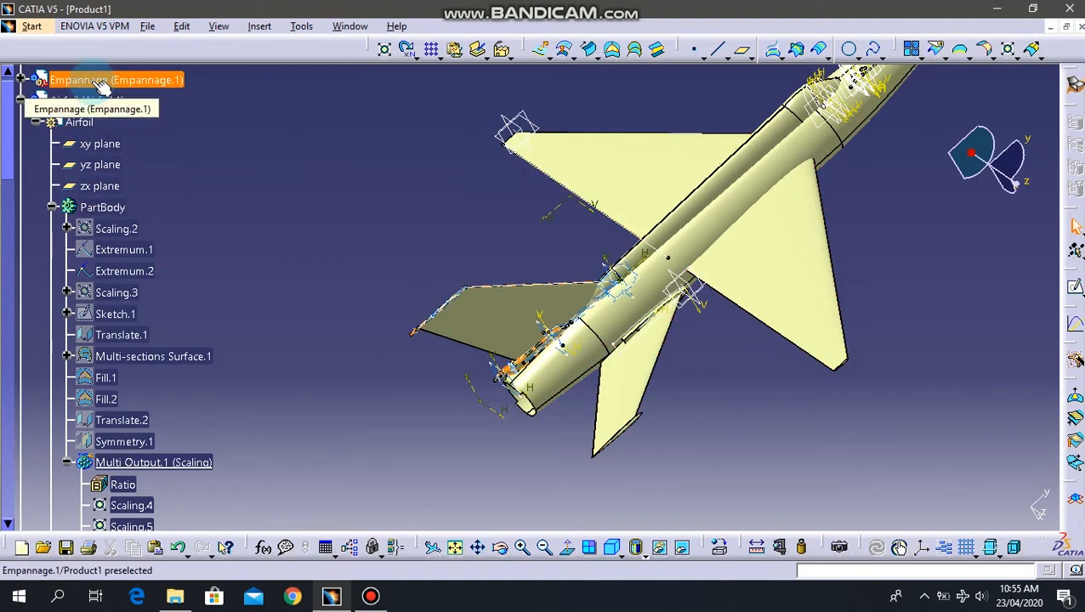
scroll(85, 100, "up", 1)
scroll(97, 106, "down", 7)
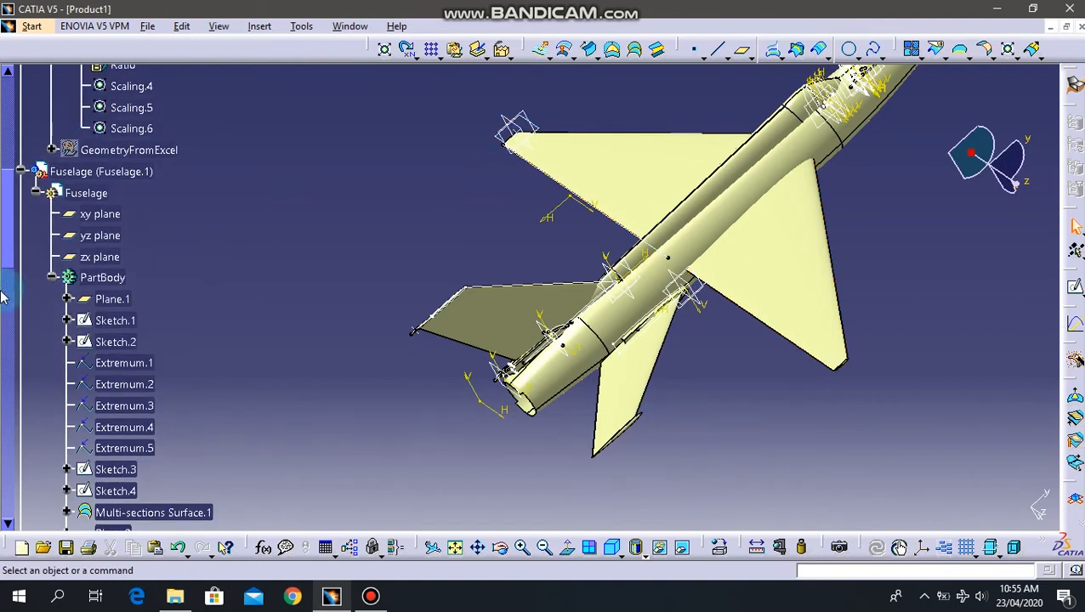
scroll(3, 297, "up", 2)
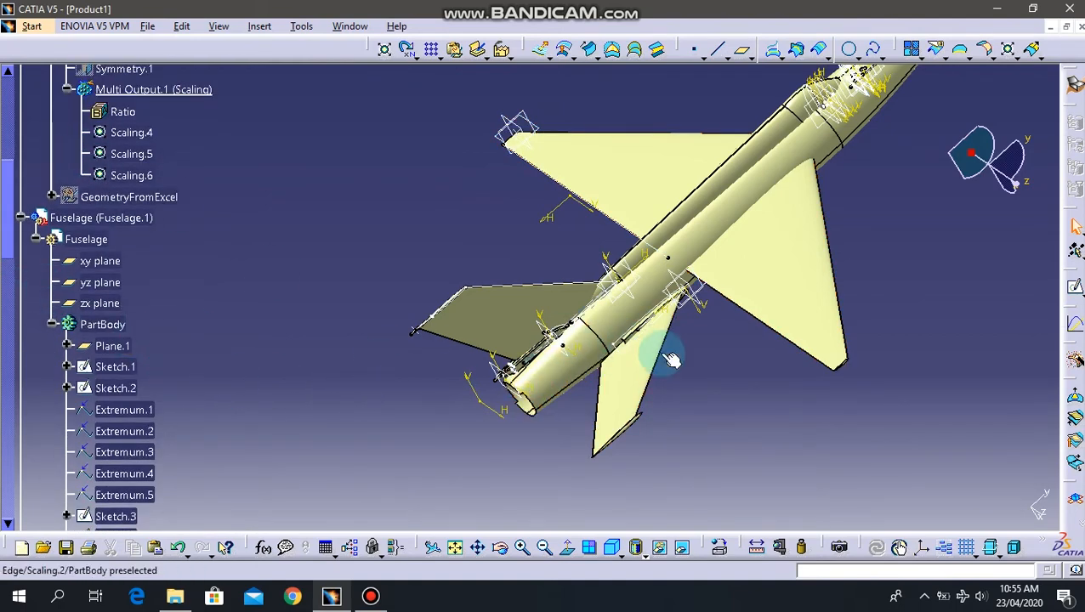
scroll(161, 350, "down", 7)
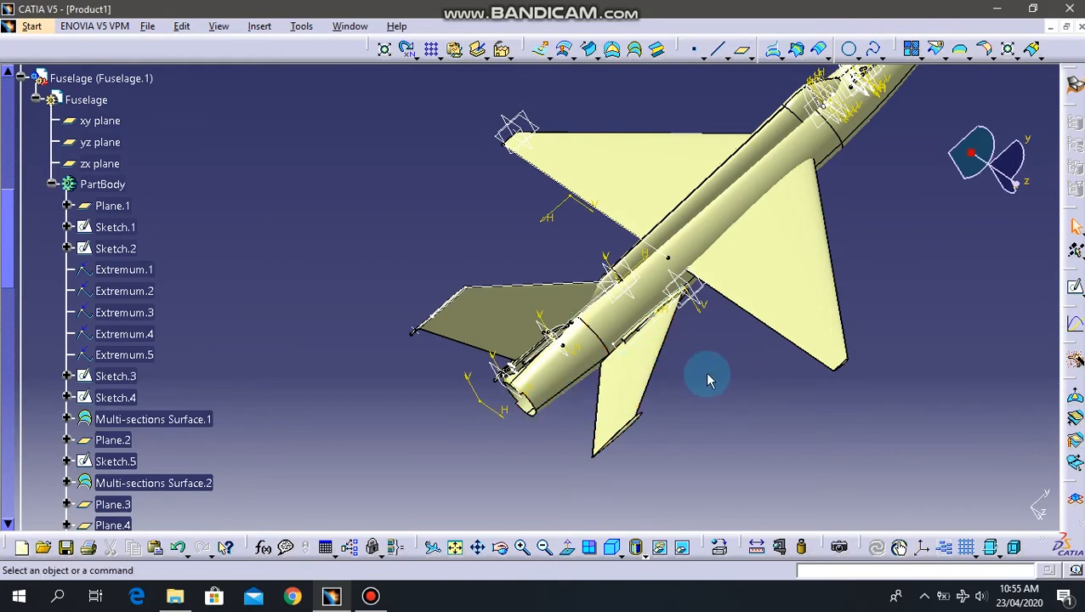
Mirror the three scaled Horizontal Stablizer surfaces with Symmetry, using Plane.2 near the cockpit as the reference.
middle_click_drag(708, 374, 721, 389)
middle_click_drag(763, 453, 732, 398)
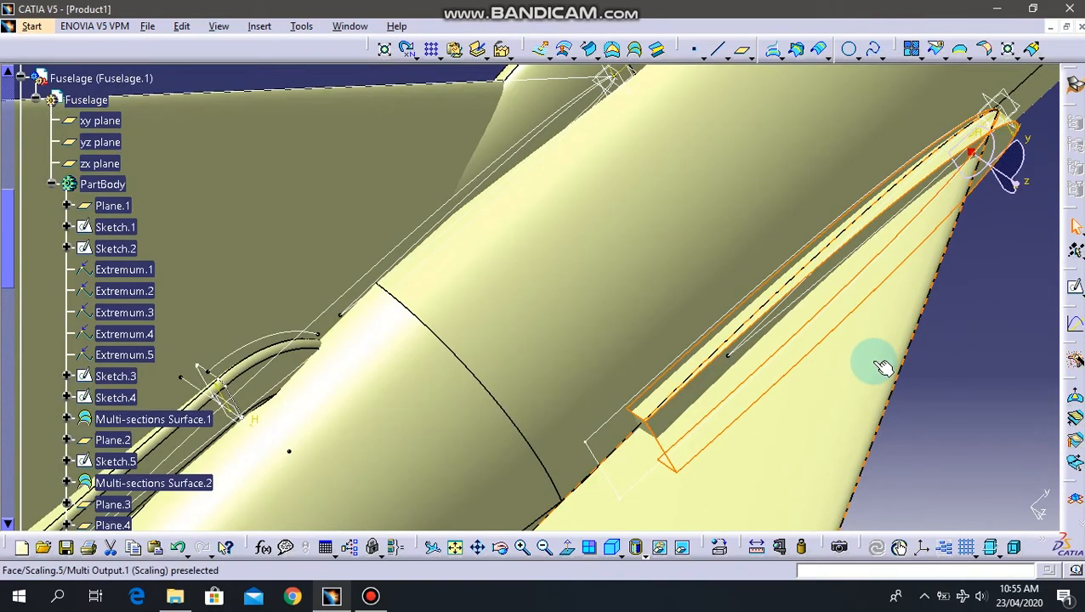
middle_click_drag(875, 367, 779, 353)
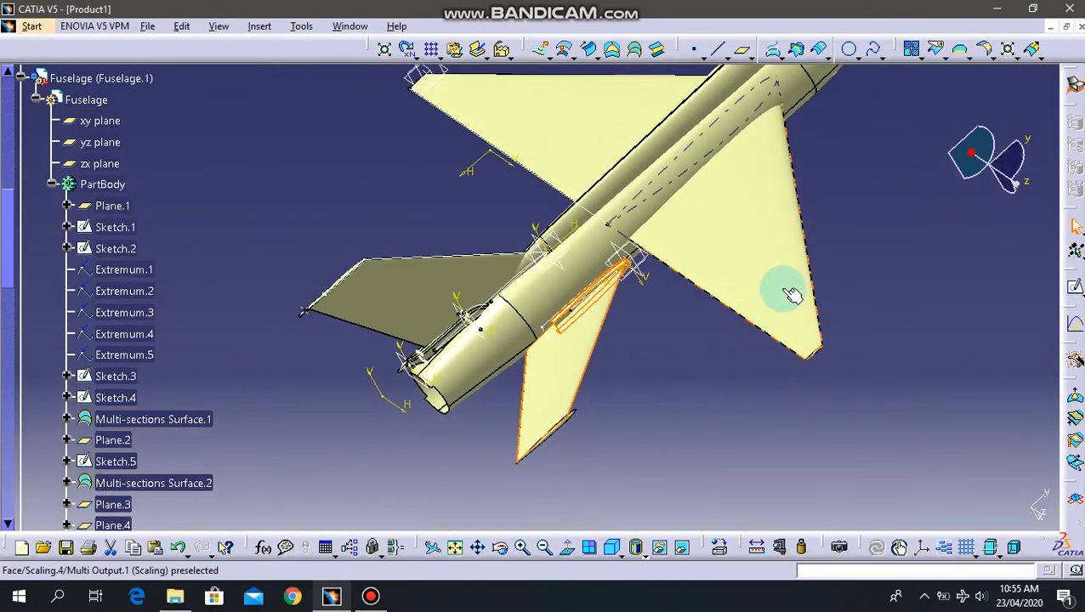
middle_click_drag(918, 212, 798, 308)
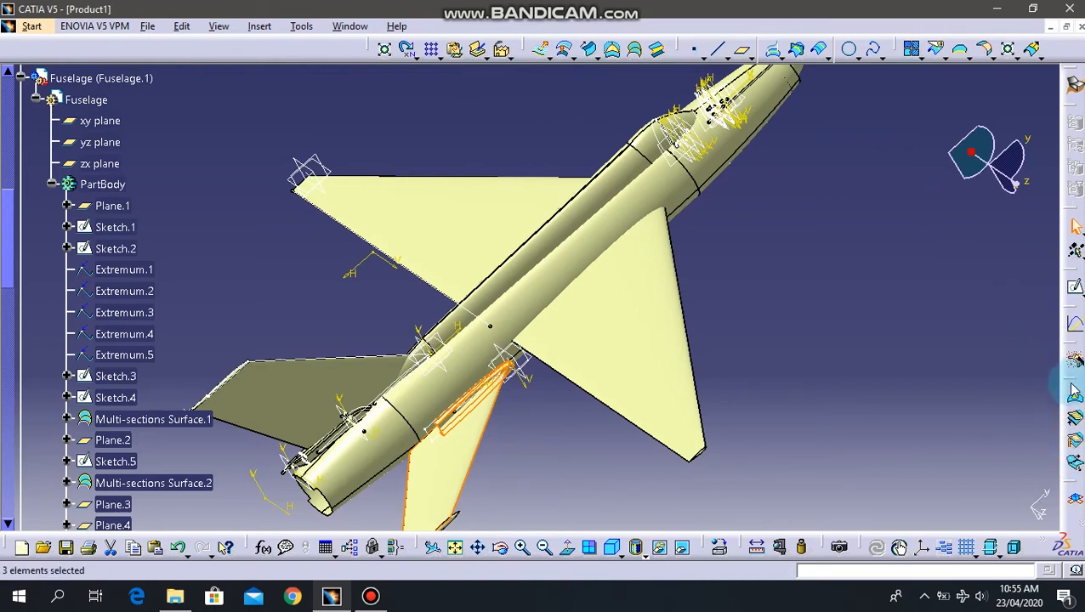
left_click_drag(255, 46, 273, 58)
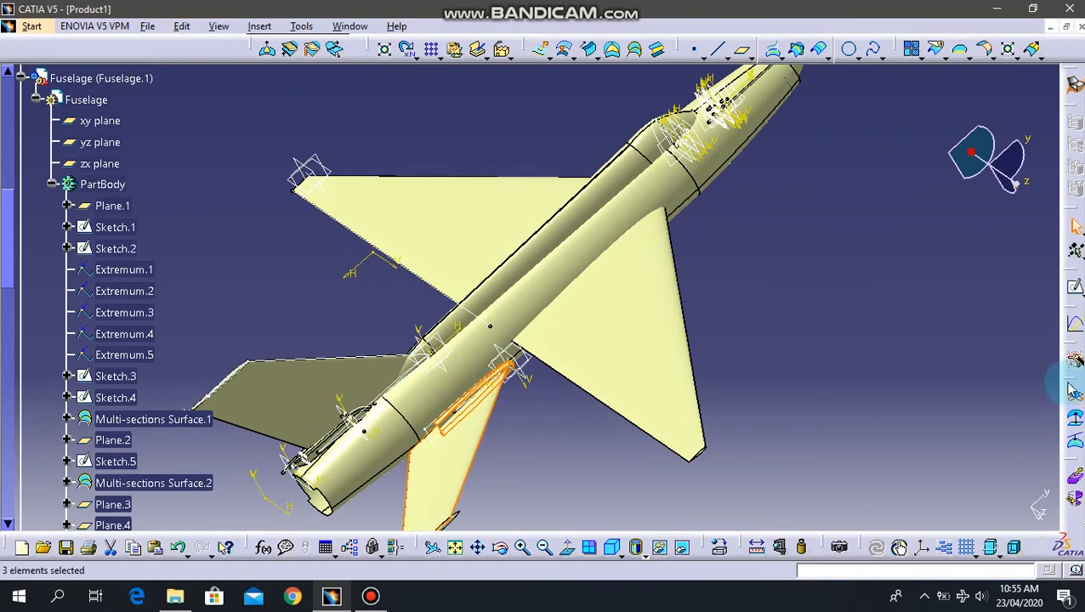
left_click_drag(499, 155, 262, 60)
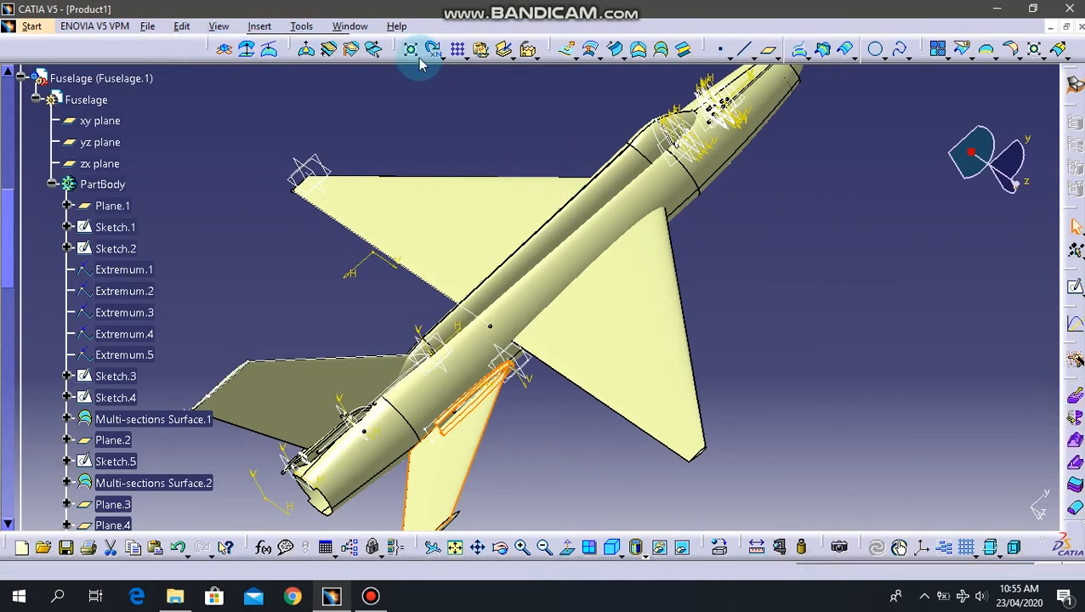
left_click(1044, 58)
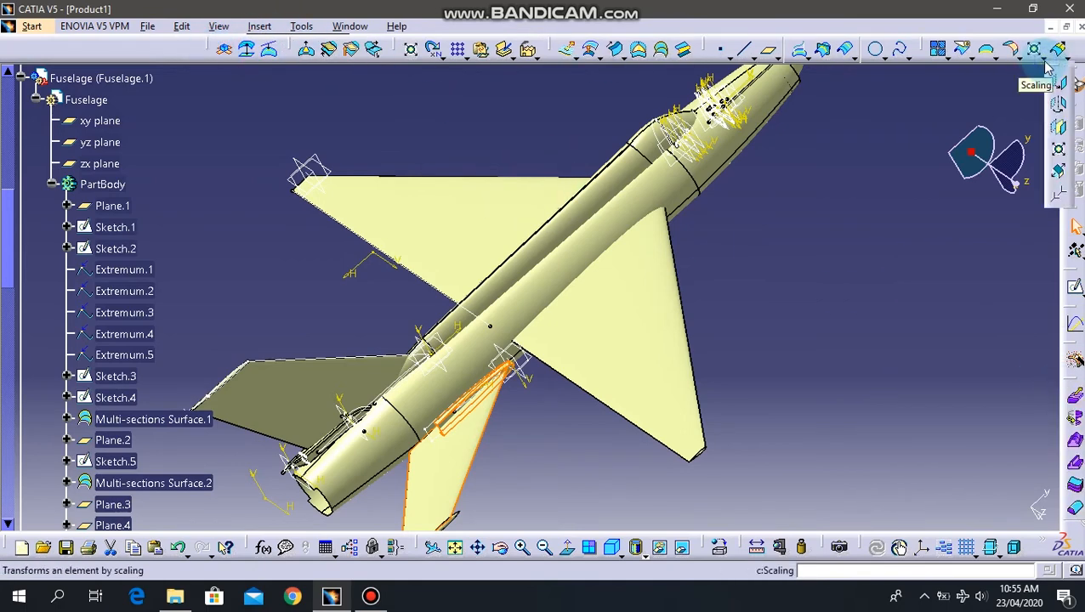
left_click(1060, 127)
mouse_move(782, 174)
middle_mouse_down()
mouse_move(768, 272)
mouse_move(765, 213)
mouse_move(770, 245)
mouse_move(716, 272)
mouse_move(526, 244)
mouse_move(555, 268)
mouse_move(489, 129)
middle_mouse_up()
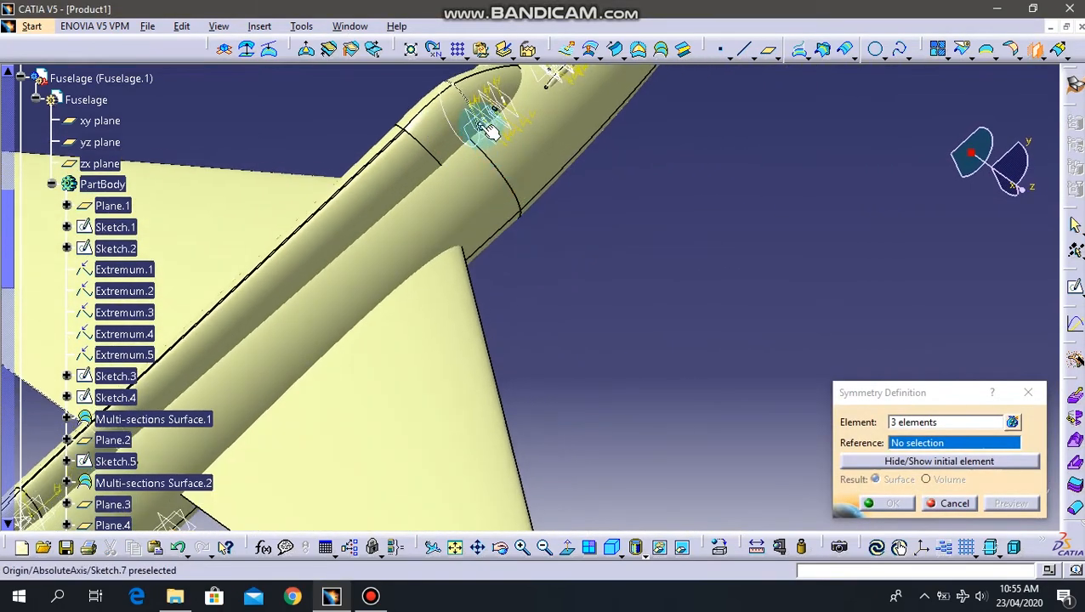
left_click(476, 131)
middle_click_drag(477, 171, 503, 302)
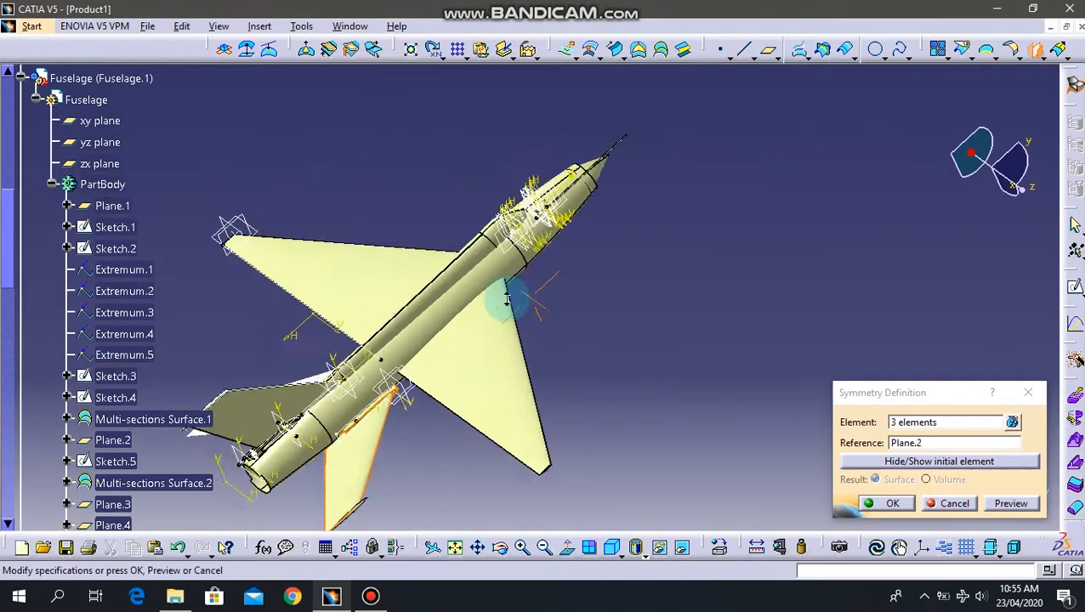
left_click(885, 504)
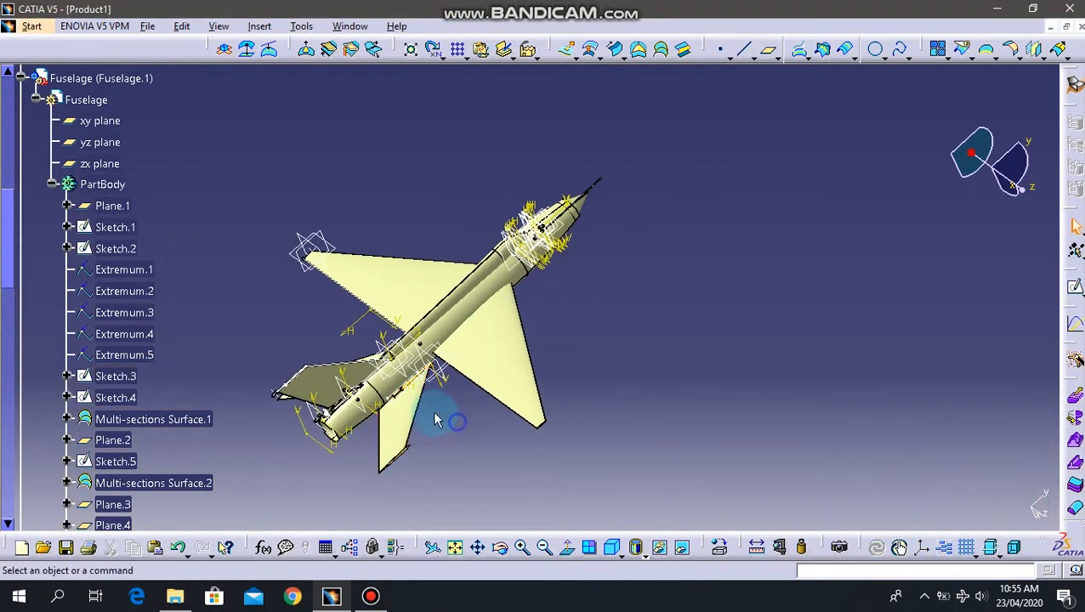
middle_click_drag(266, 348, 499, 252)
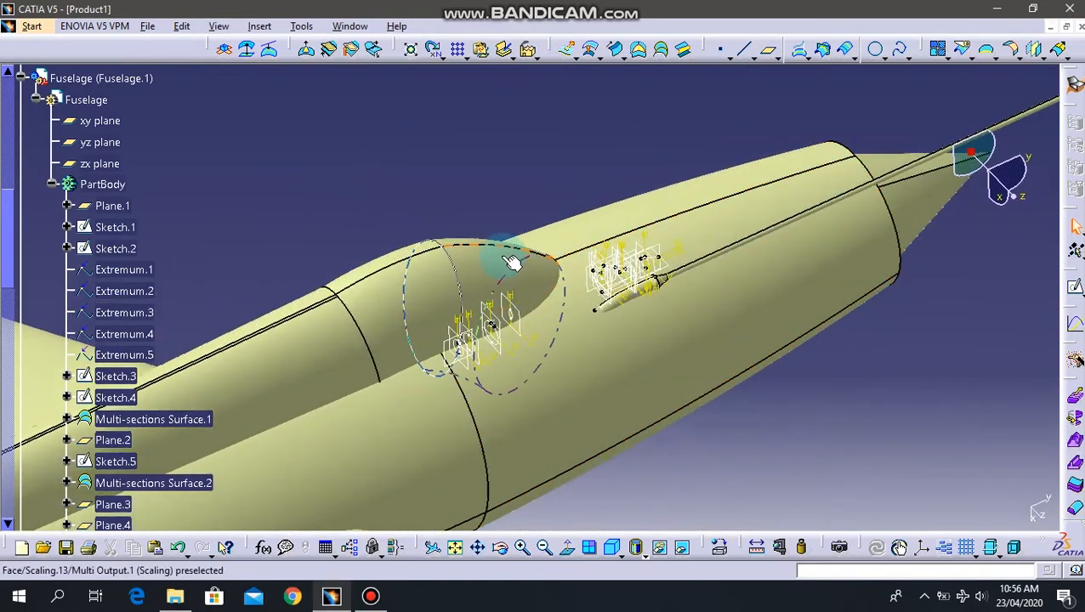
right_click(502, 267)
left_click(585, 155)
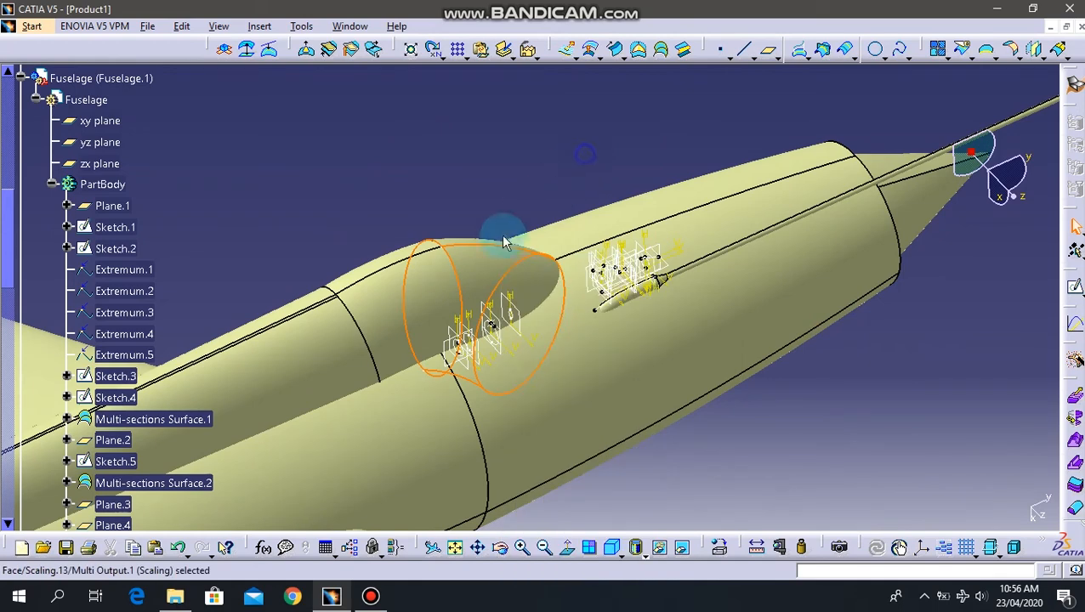
right_click(407, 290)
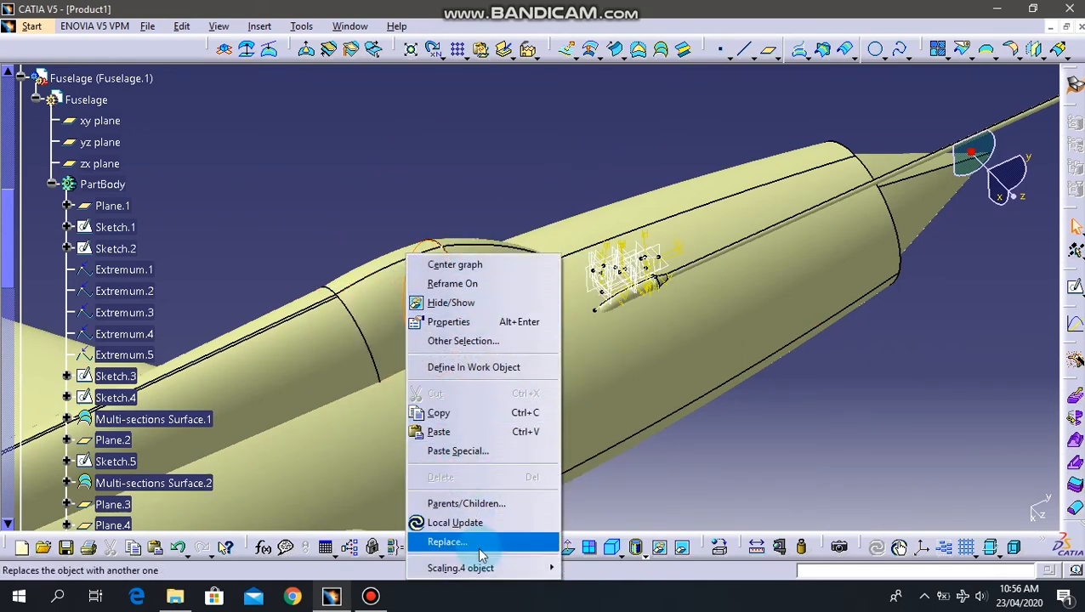
left_click(450, 321)
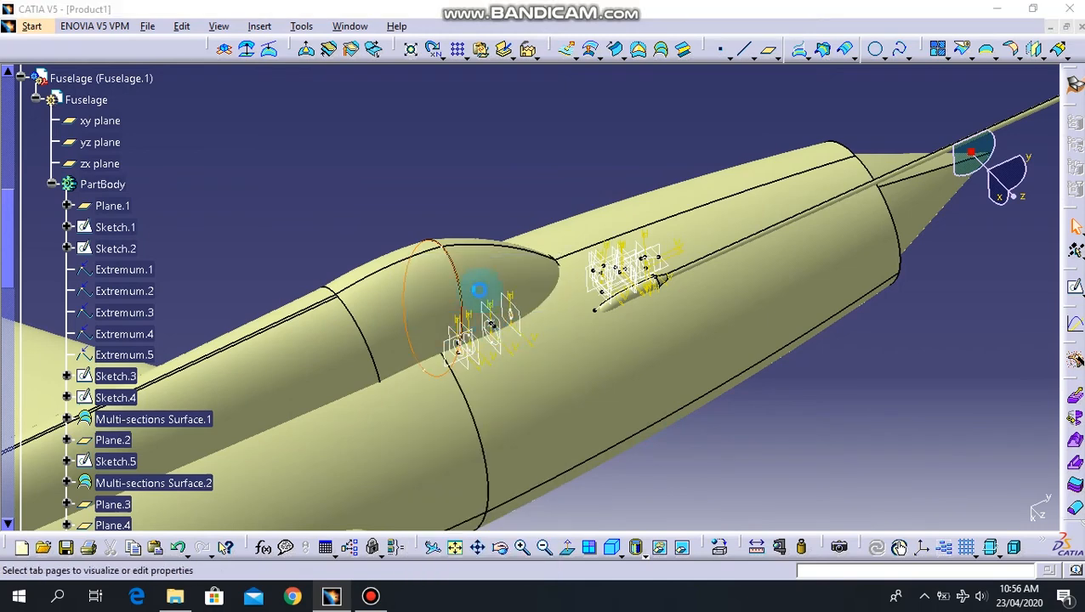
left_click(797, 104)
left_click(869, 103)
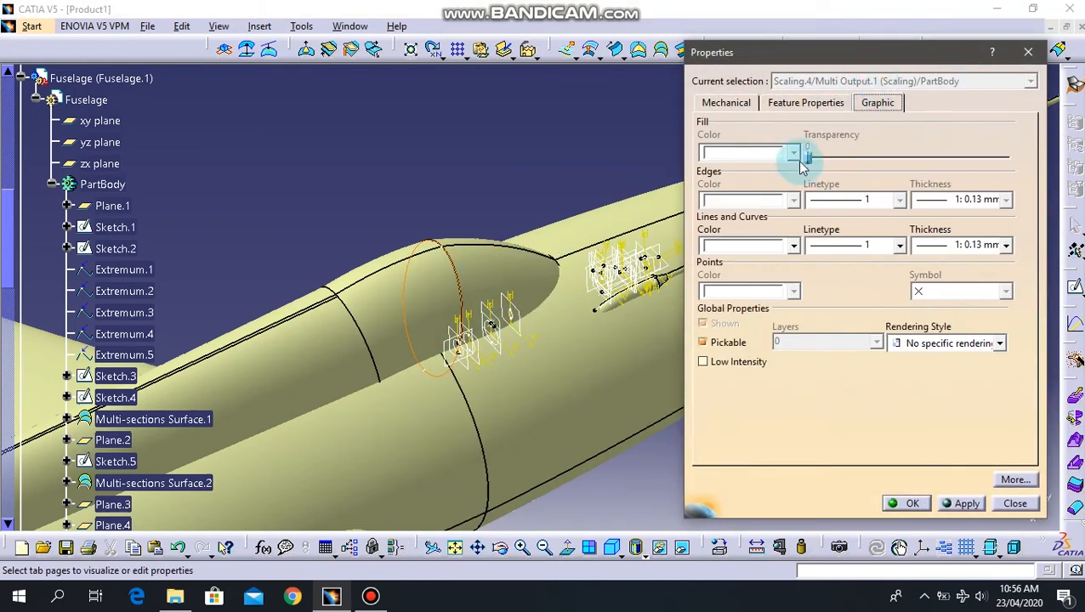
left_click(1028, 52)
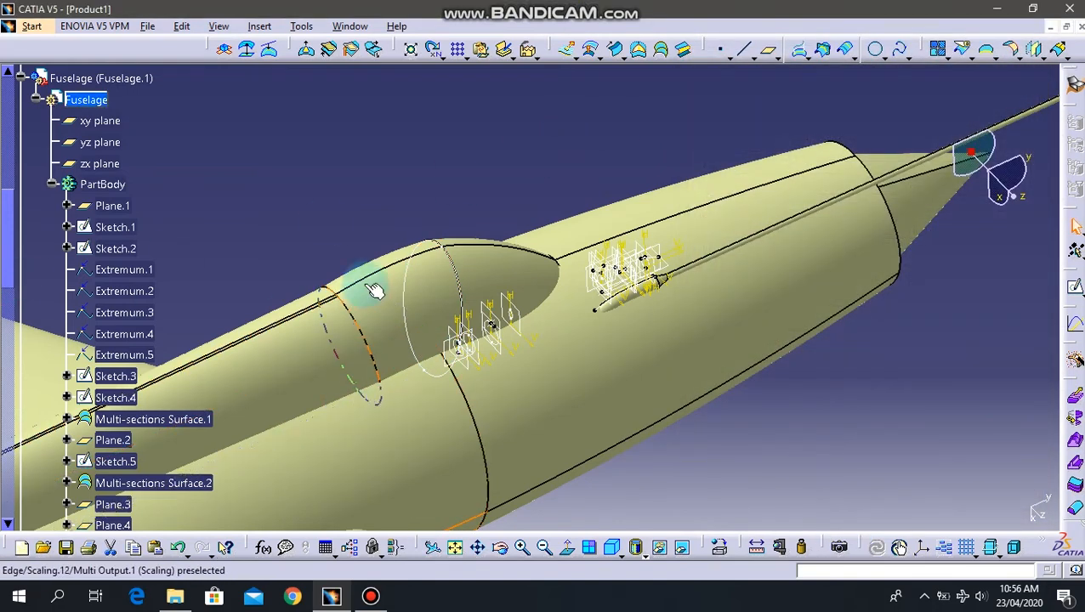
right_click(406, 255)
left_click(492, 215)
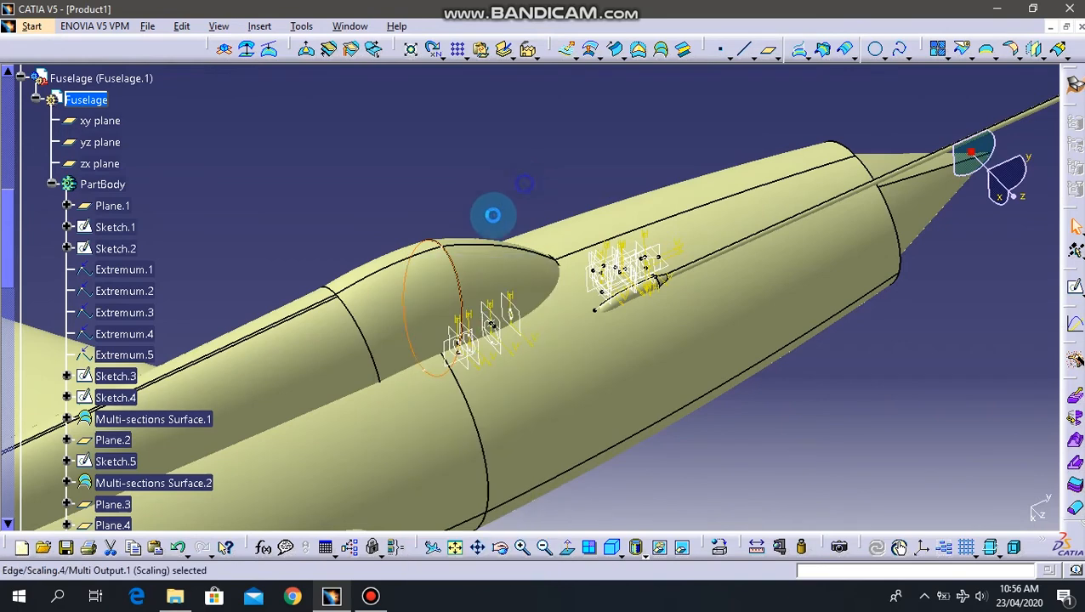
Set the fill color of the two cockpit canopy surfaces on the Fuselage to cyan.
right_click(409, 306)
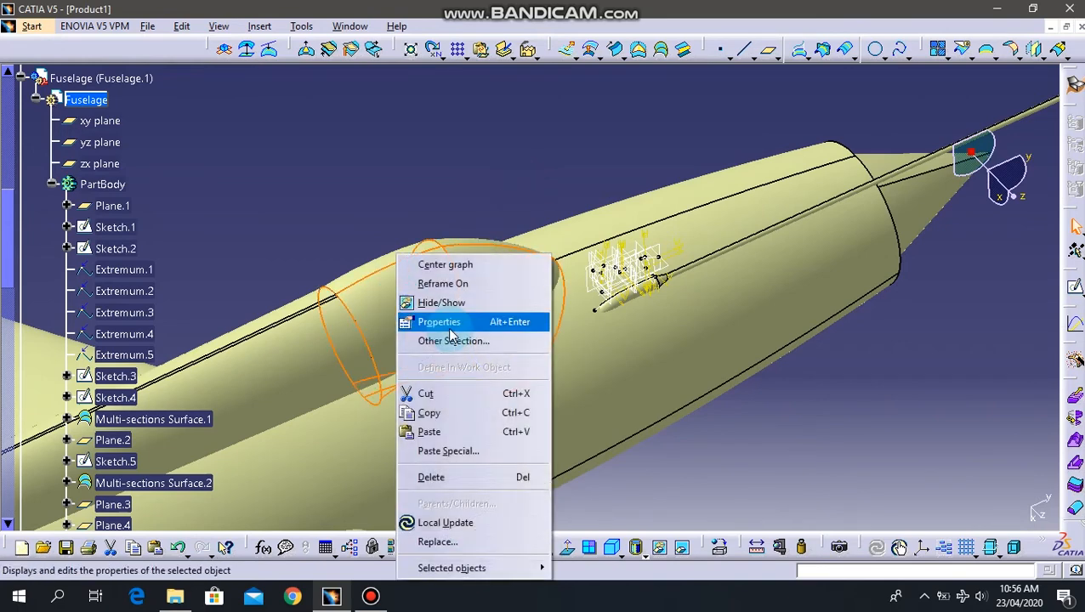
left_click(454, 320)
left_click(794, 153)
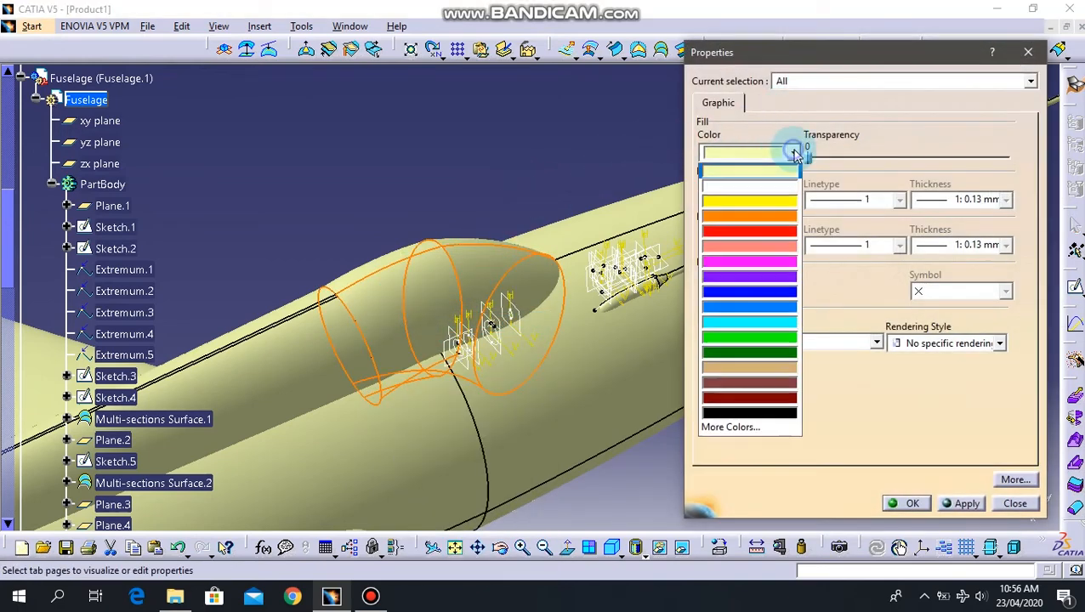
left_click(754, 316)
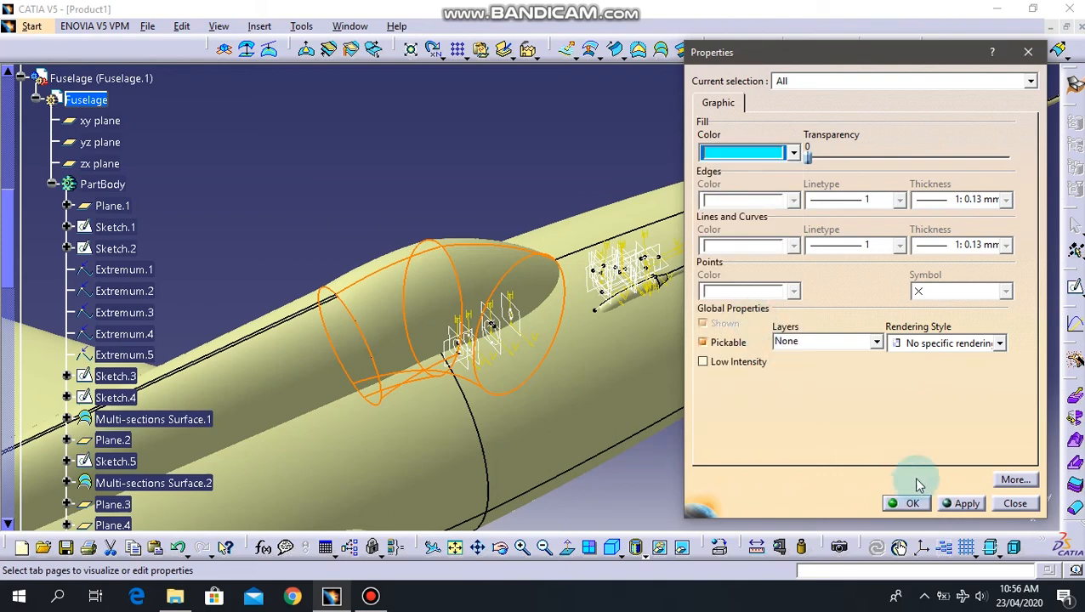
left_click(959, 504)
left_click(910, 503)
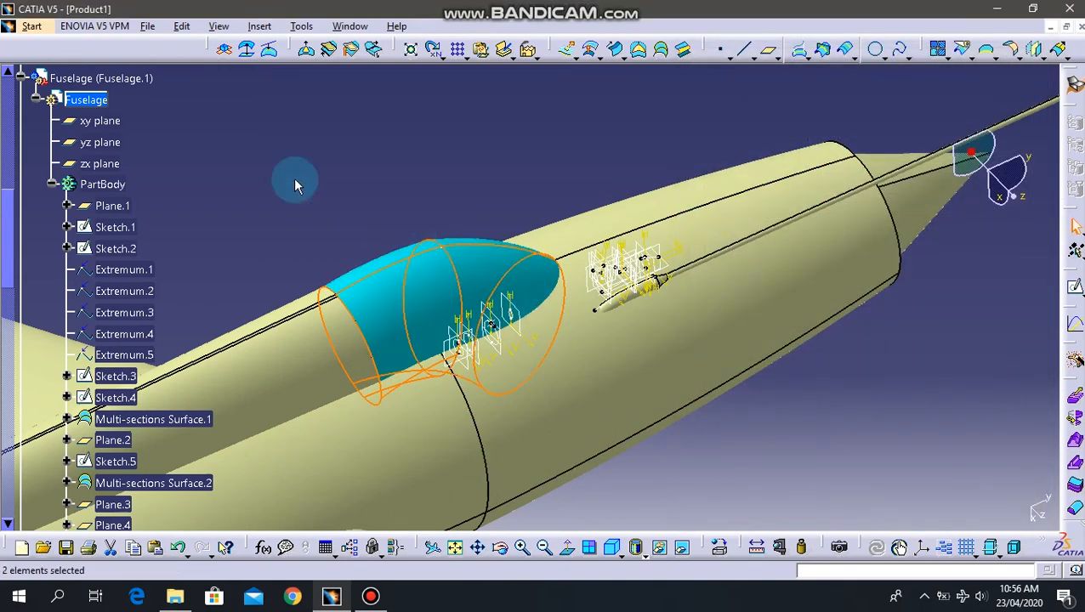
Set the transparency of the two cyan canopy surfaces to 100.
right_click(432, 294)
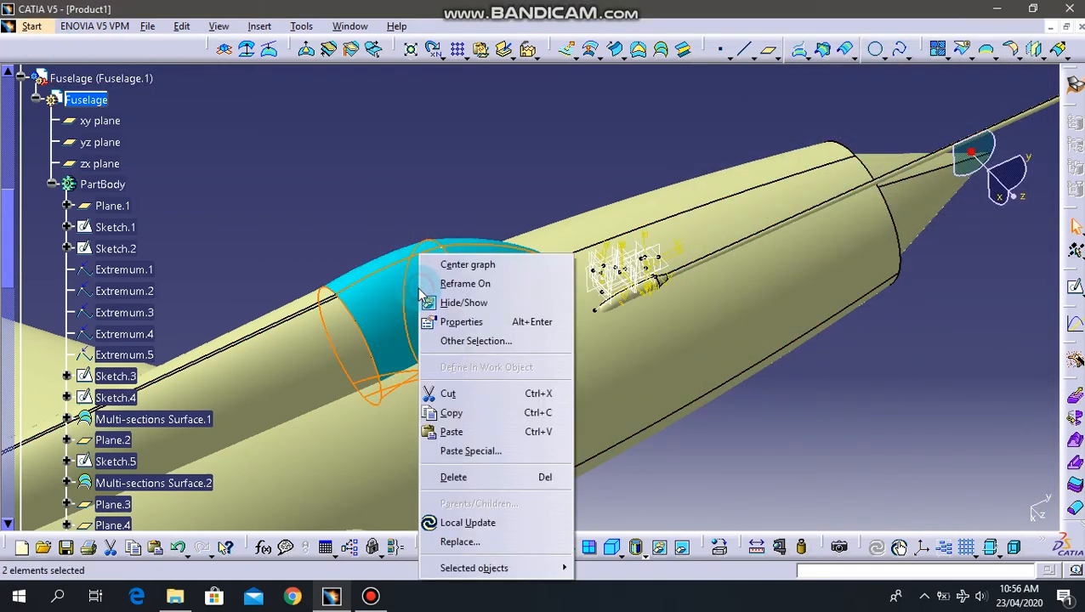
left_click(460, 317)
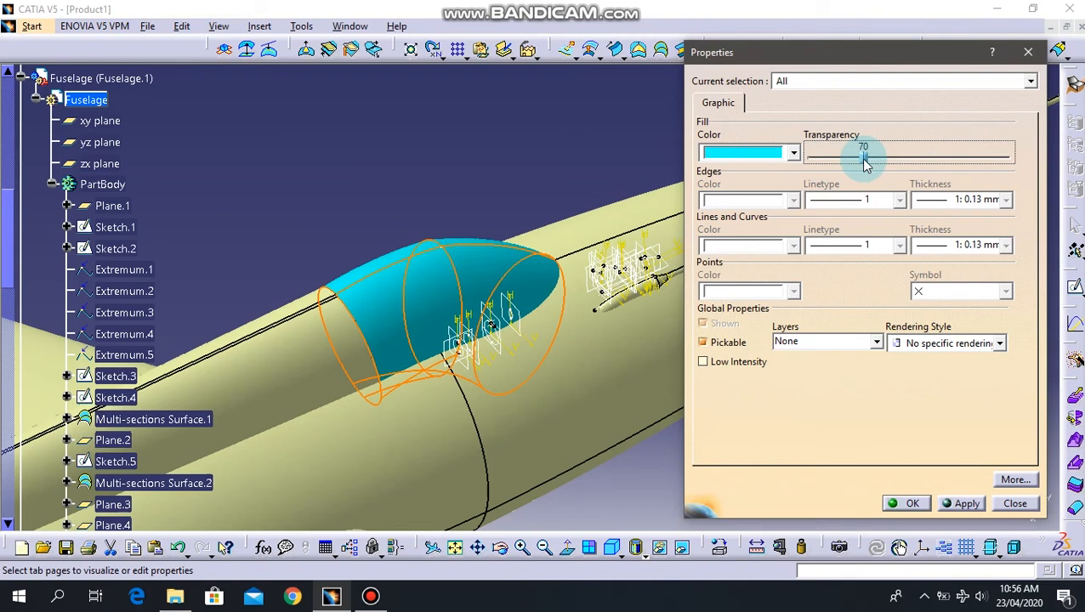
left_click(965, 505)
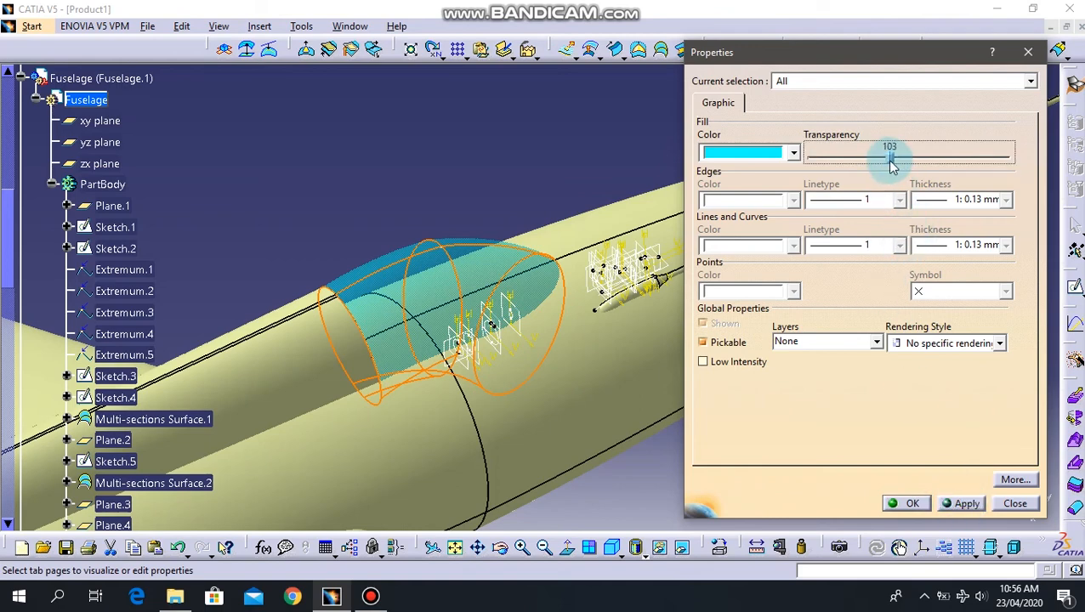
left_click(965, 504)
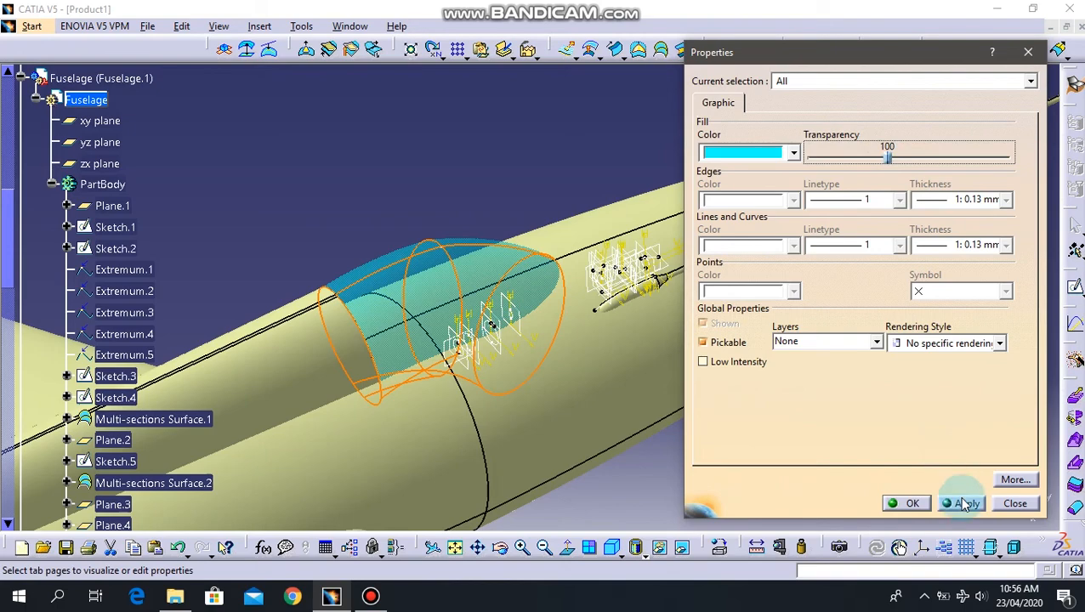
left_click(894, 507)
Set the fill color of the scaled cone surface at the Fuselage's nose to green.
middle_click_drag(833, 409, 709, 271)
right_click(686, 289)
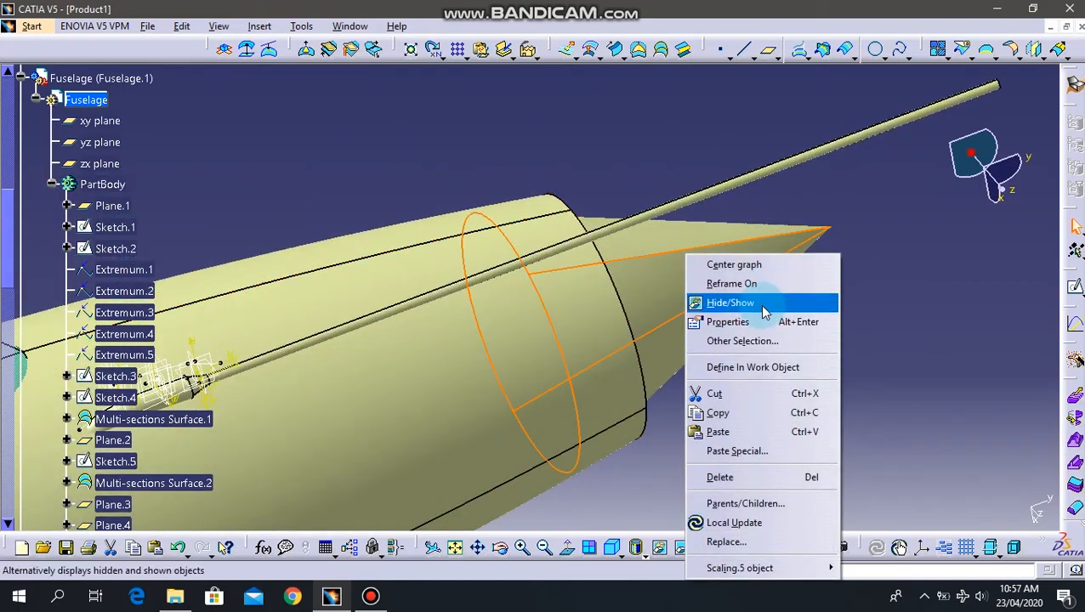
left_click(765, 342)
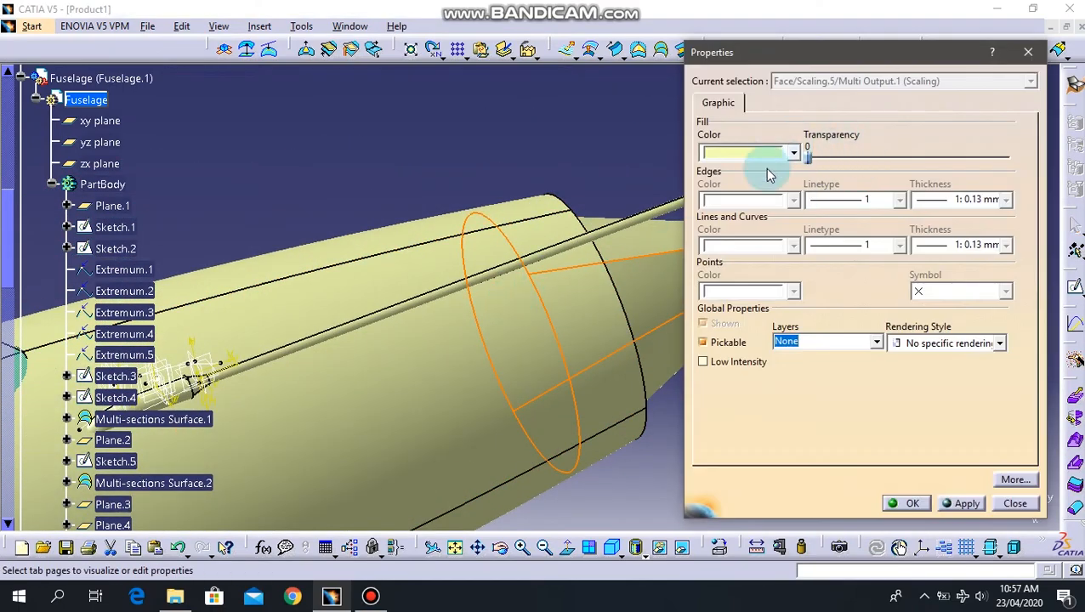
left_click(794, 153)
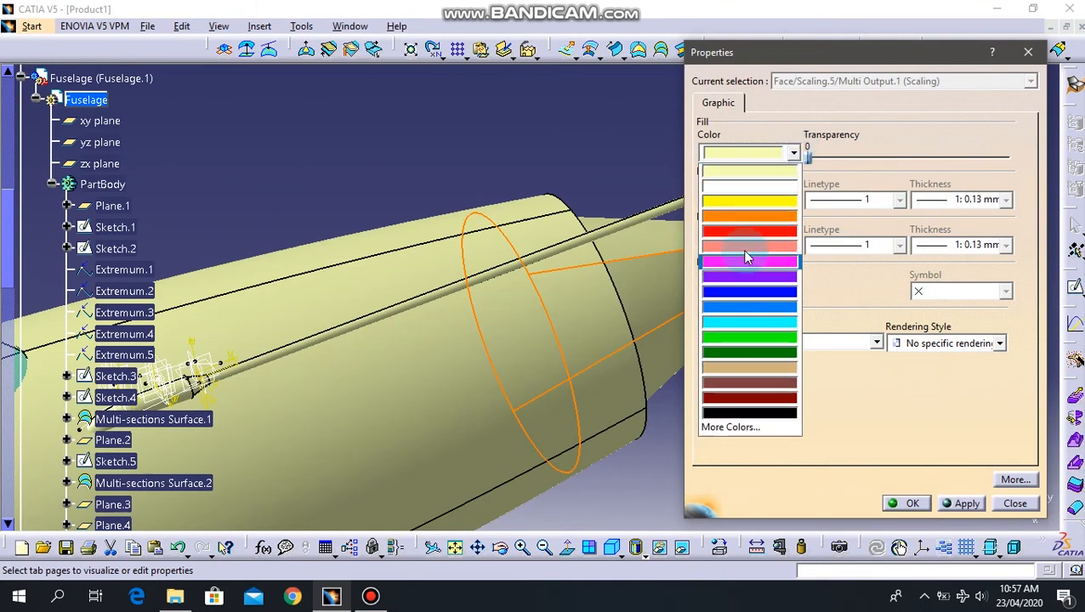
left_click(752, 337)
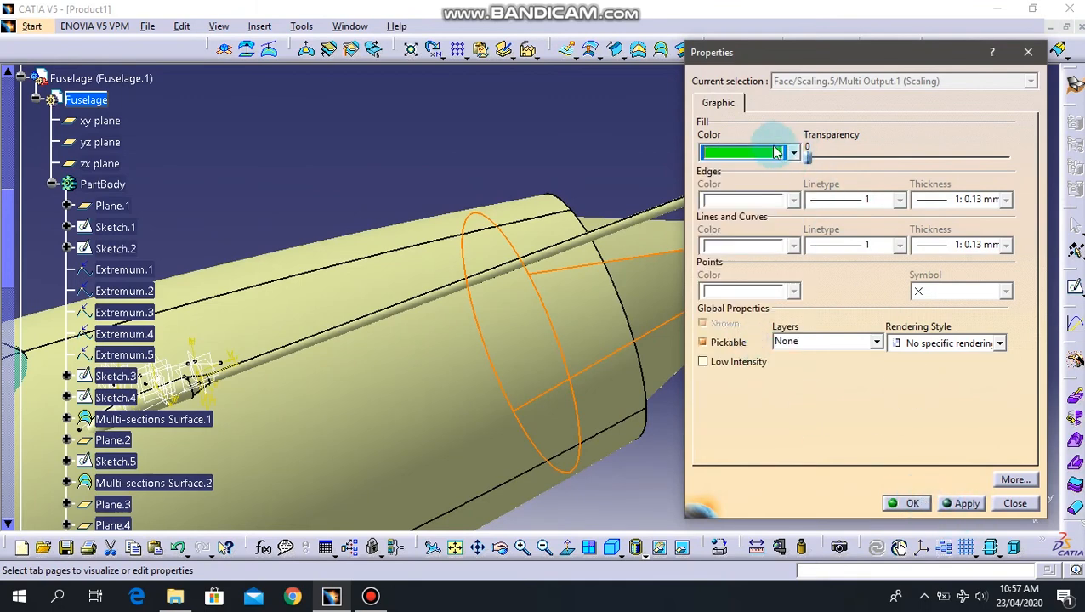
left_click(903, 504)
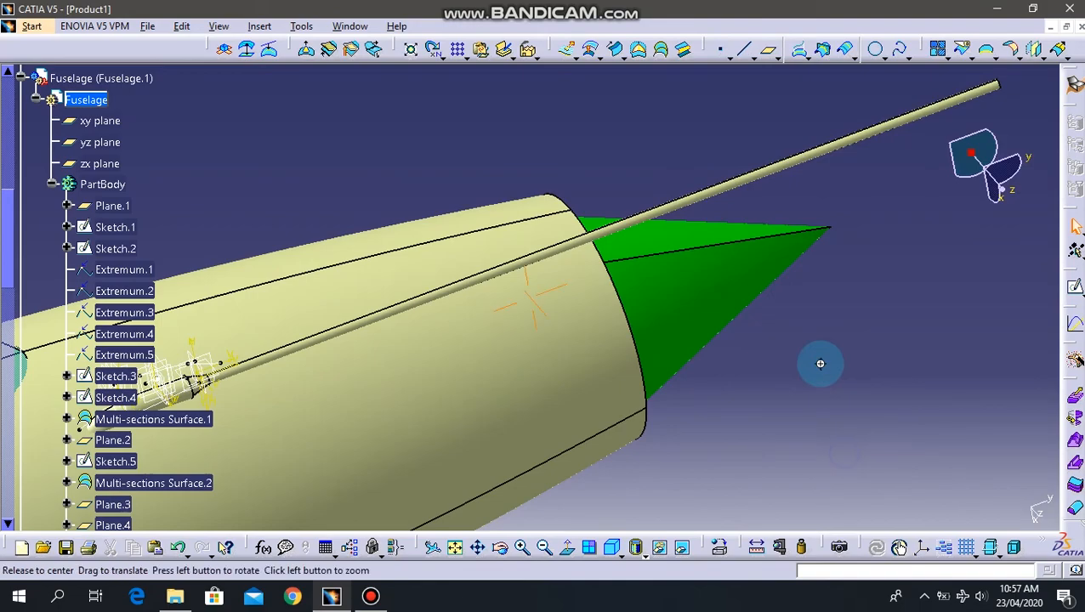
Switch the display of the whole aircraft to plain shading without edges and inspect the assembly.
middle_click_drag(831, 413, 504, 372)
middle_click_drag(816, 225, 748, 283)
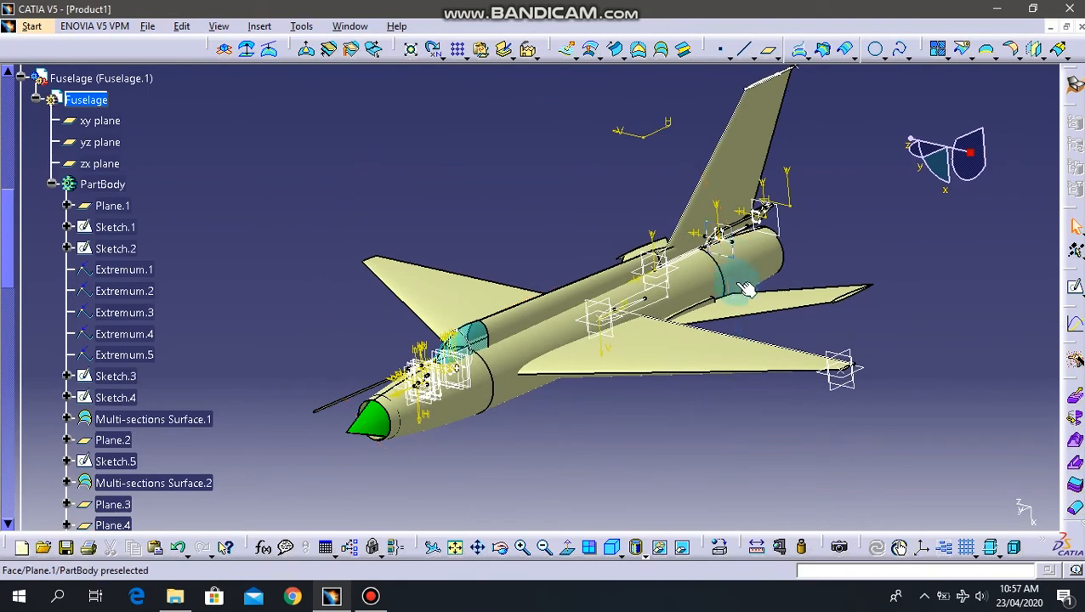
left_click(640, 550)
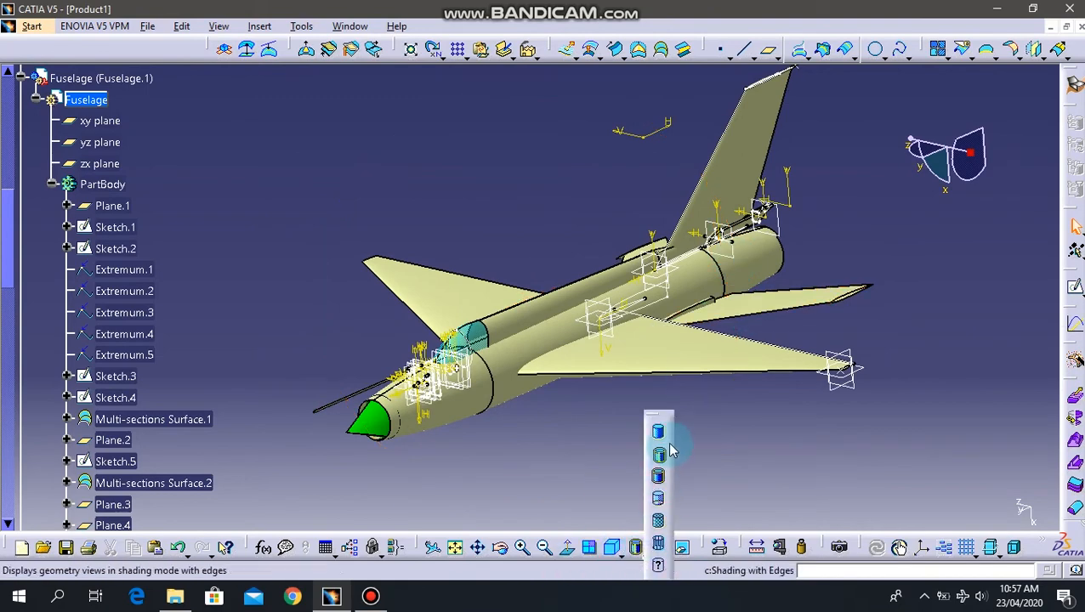
left_click(660, 432)
middle_click_drag(288, 357, 722, 337)
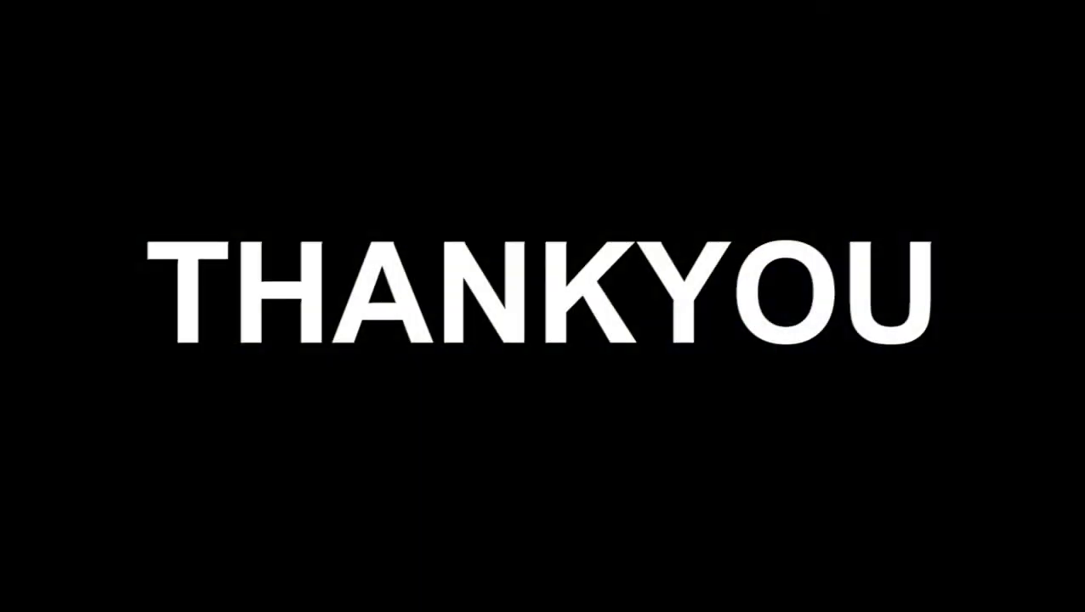